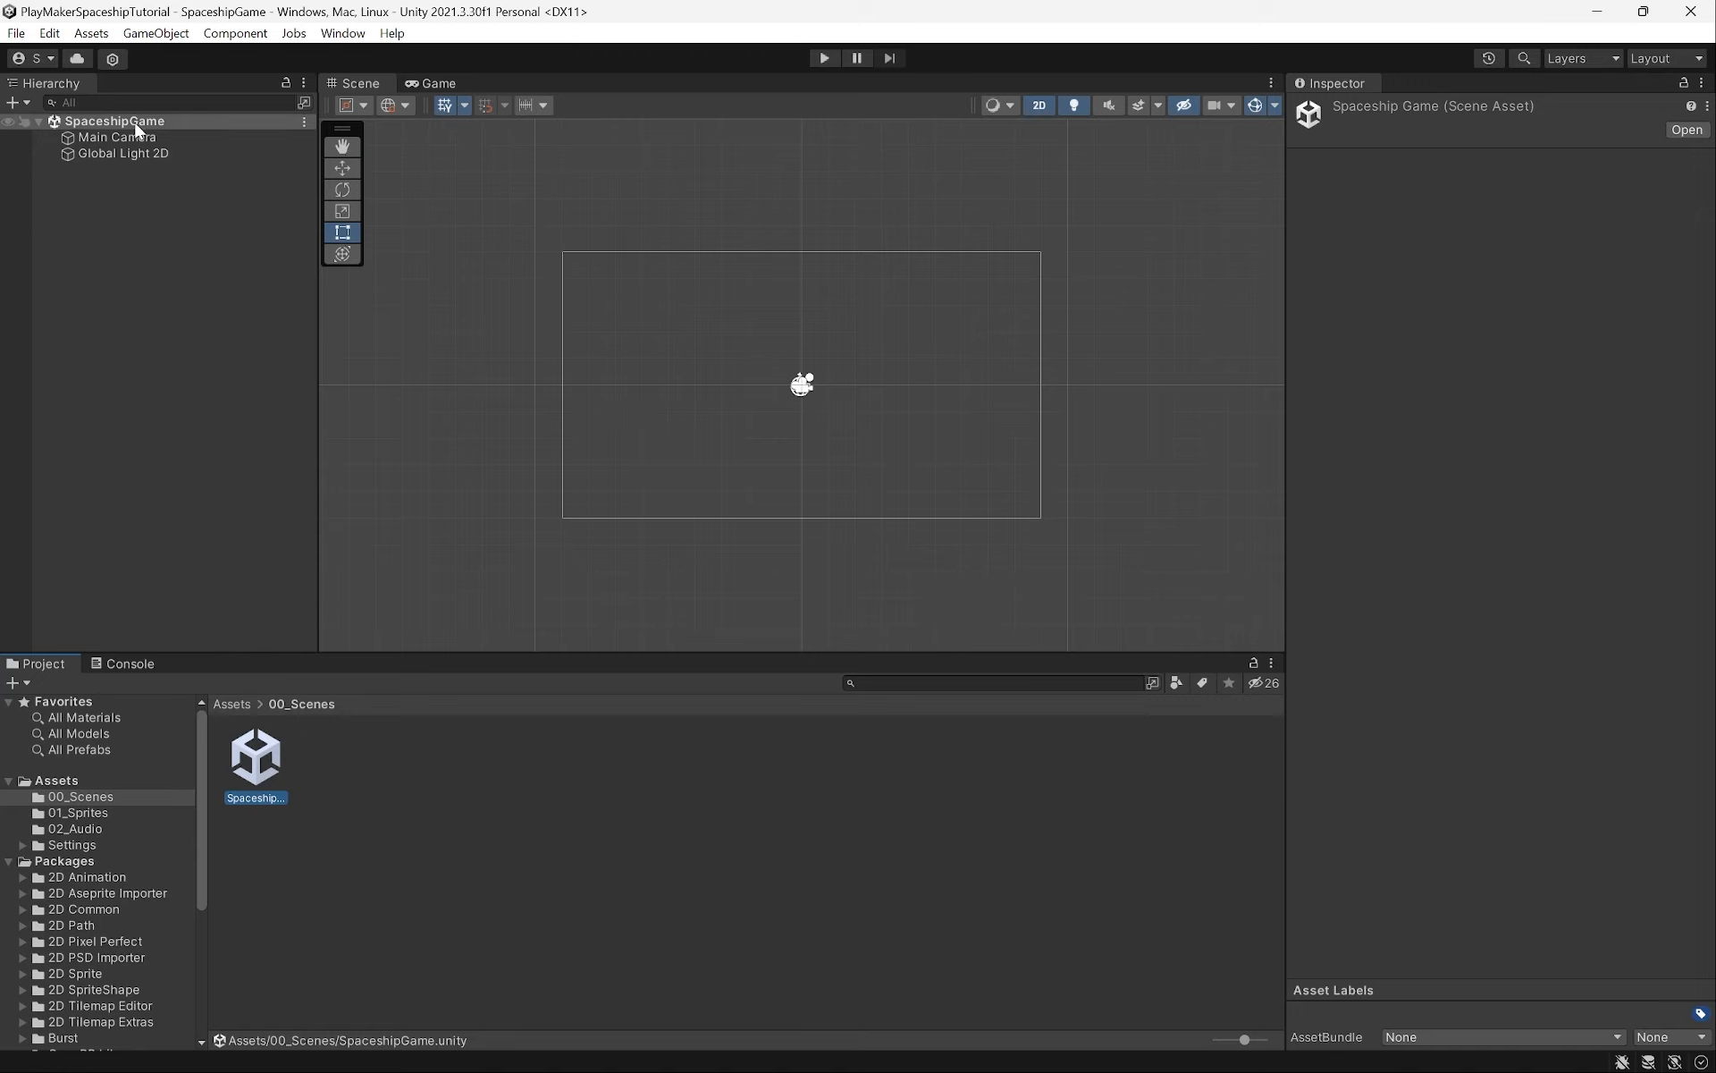
Add the VectorSpaceship sprite from the 01_Sprites folder to the SpaceshipGame scene and frame it in the Scene view
click(456, 853)
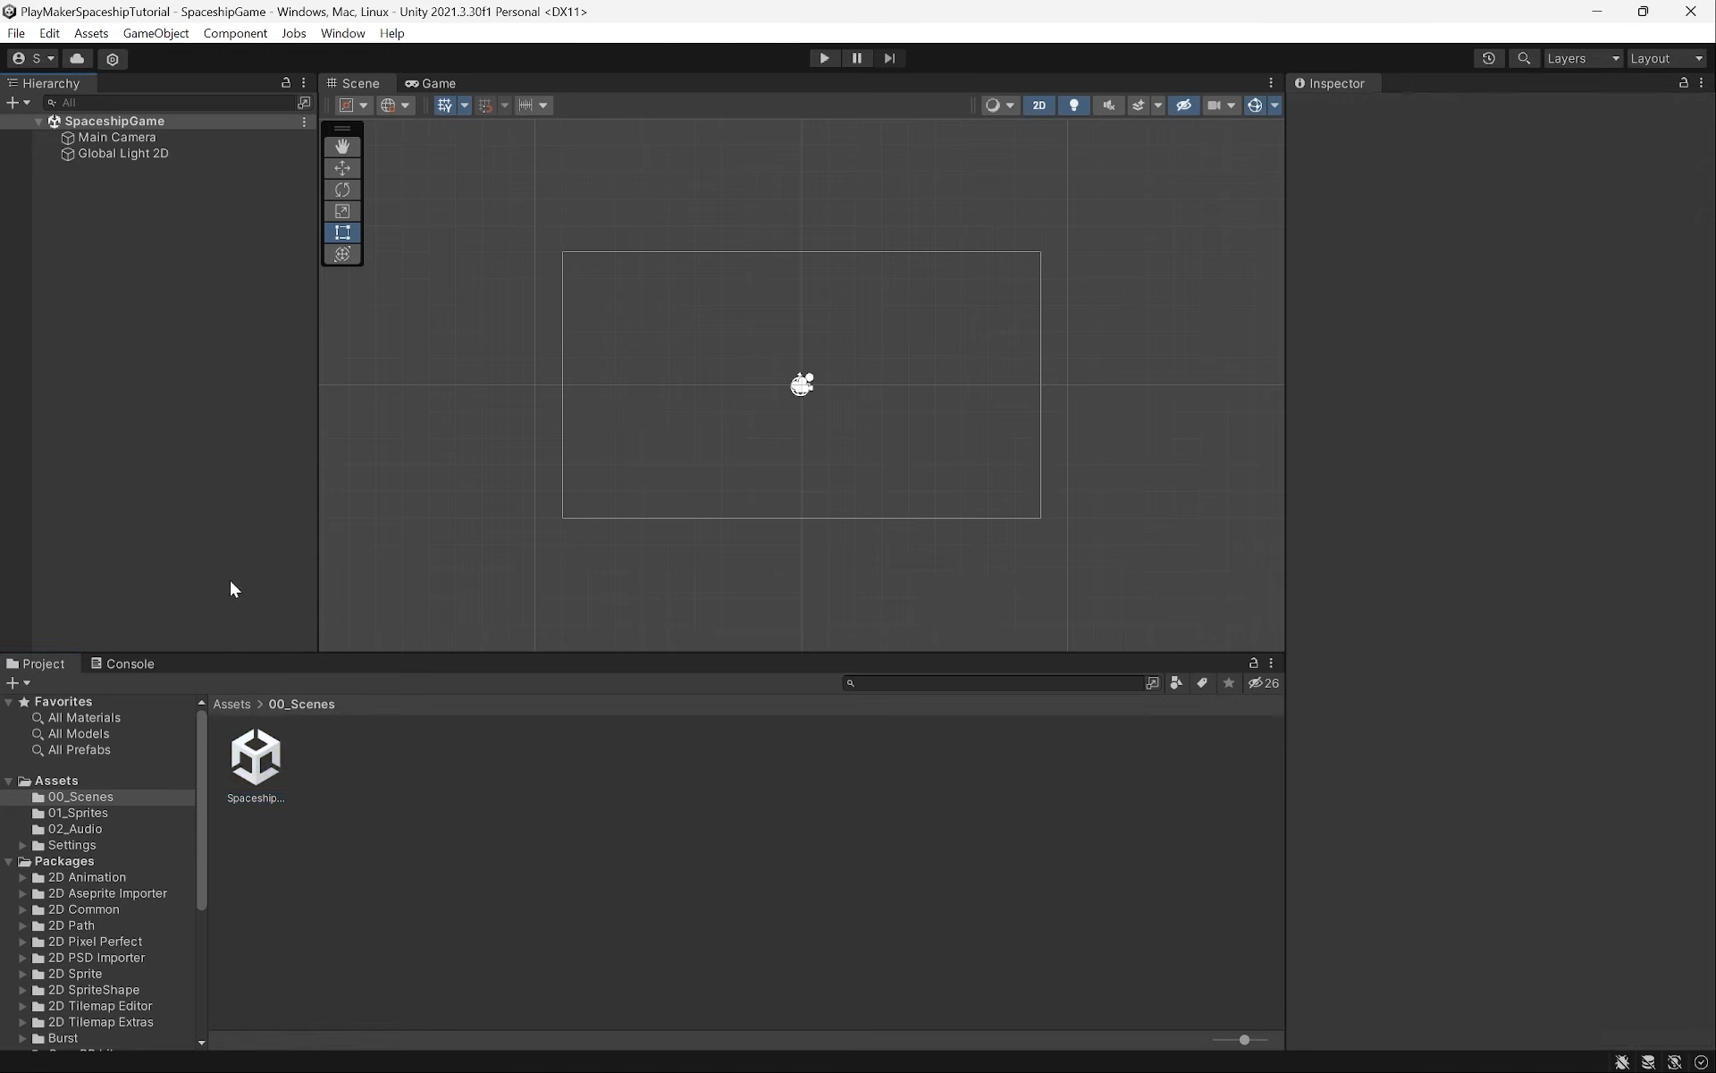
click(68, 810)
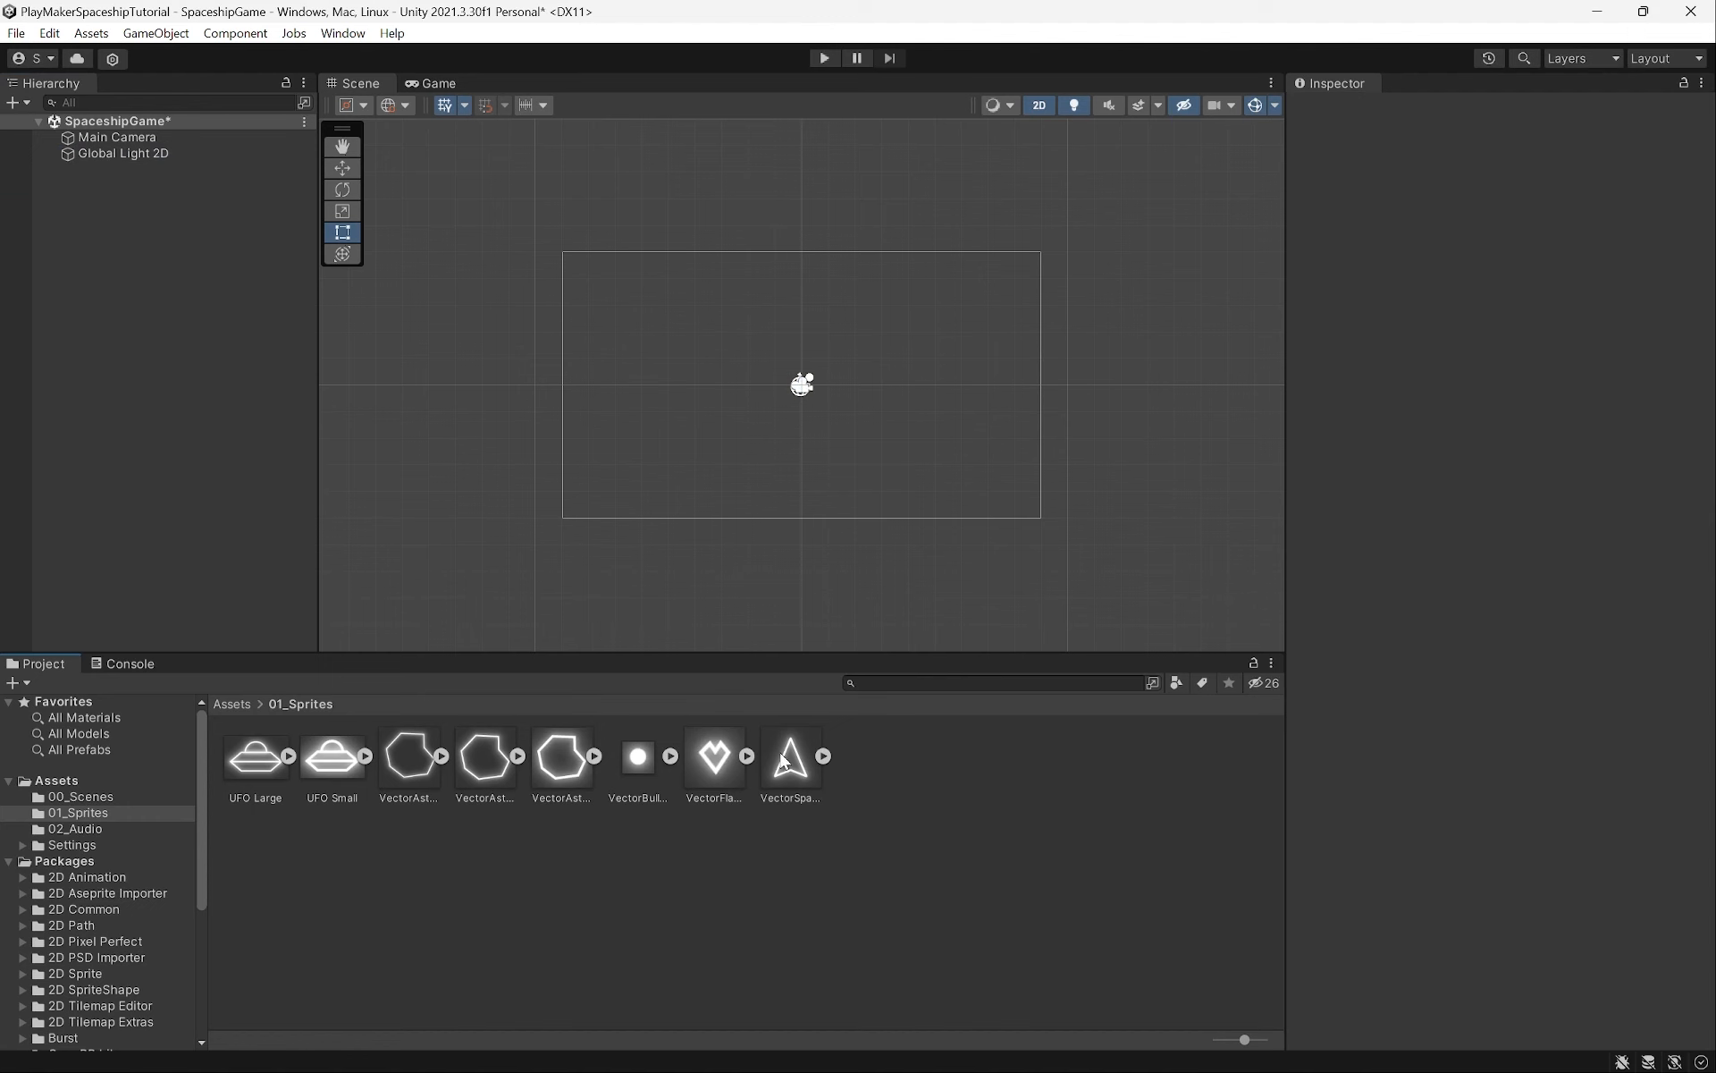
click(803, 795)
drag(794, 789, 171, 347)
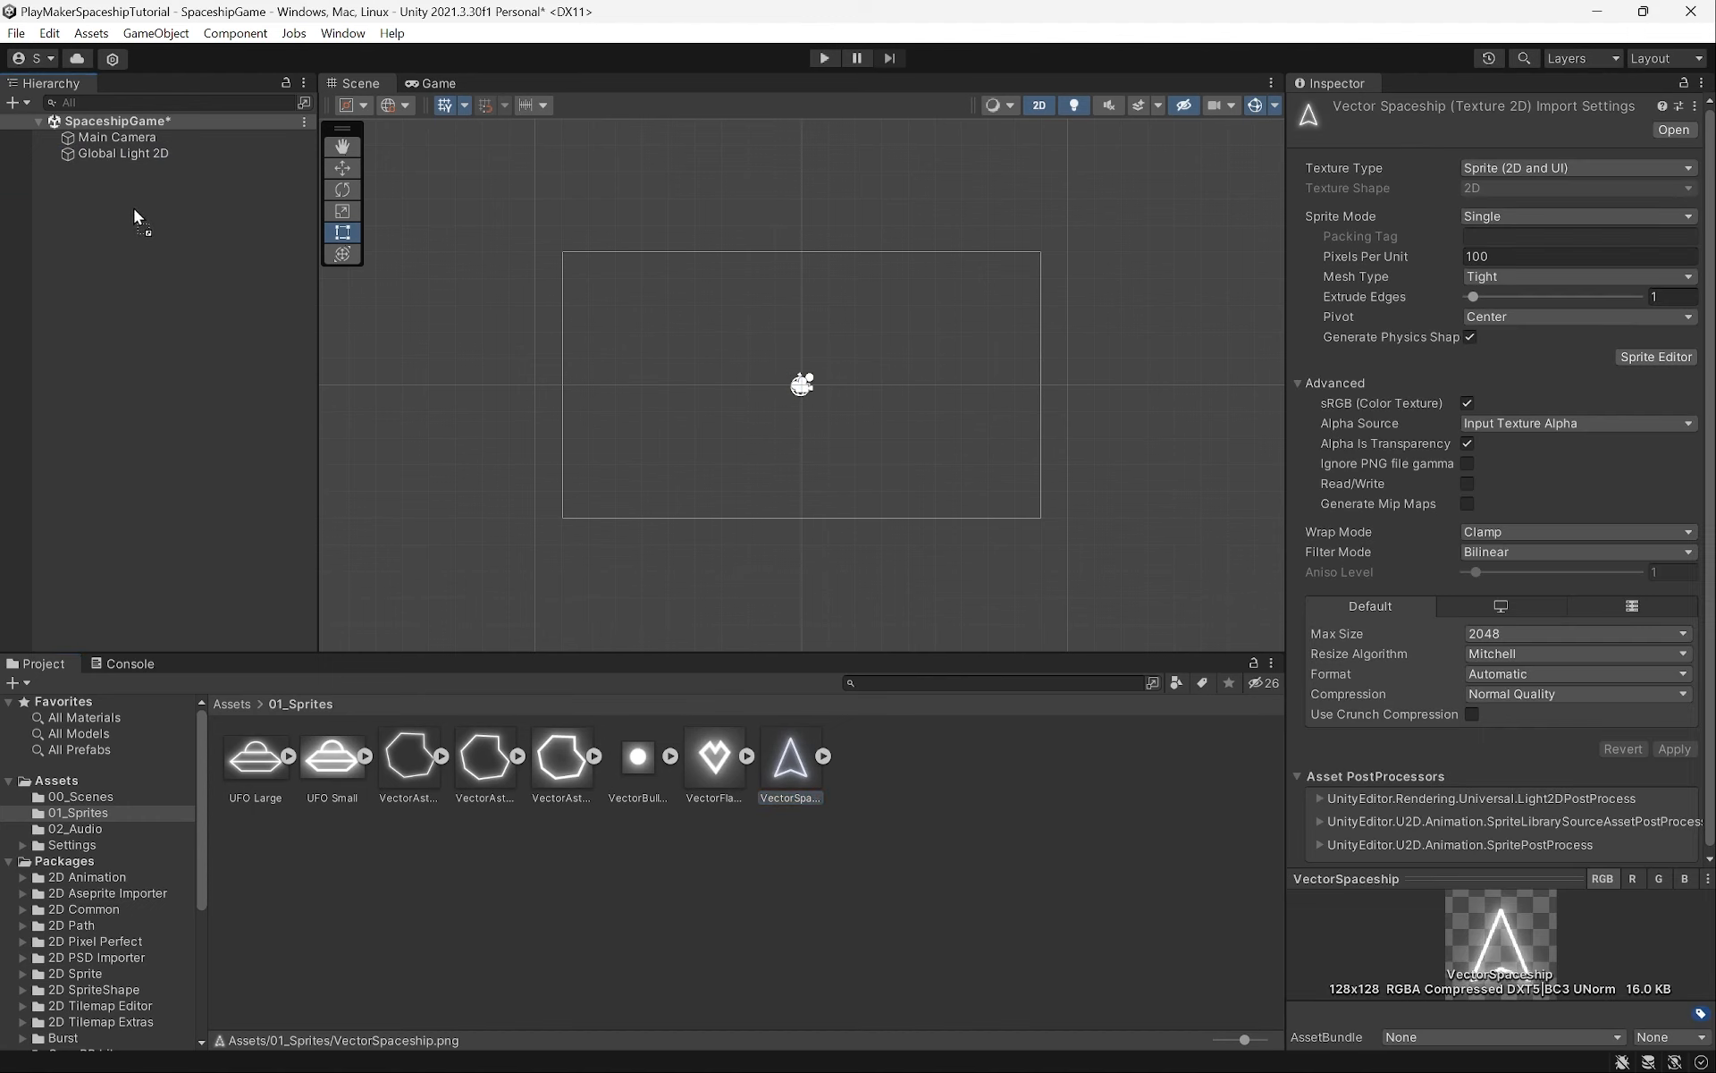
drag(134, 214, 134, 214)
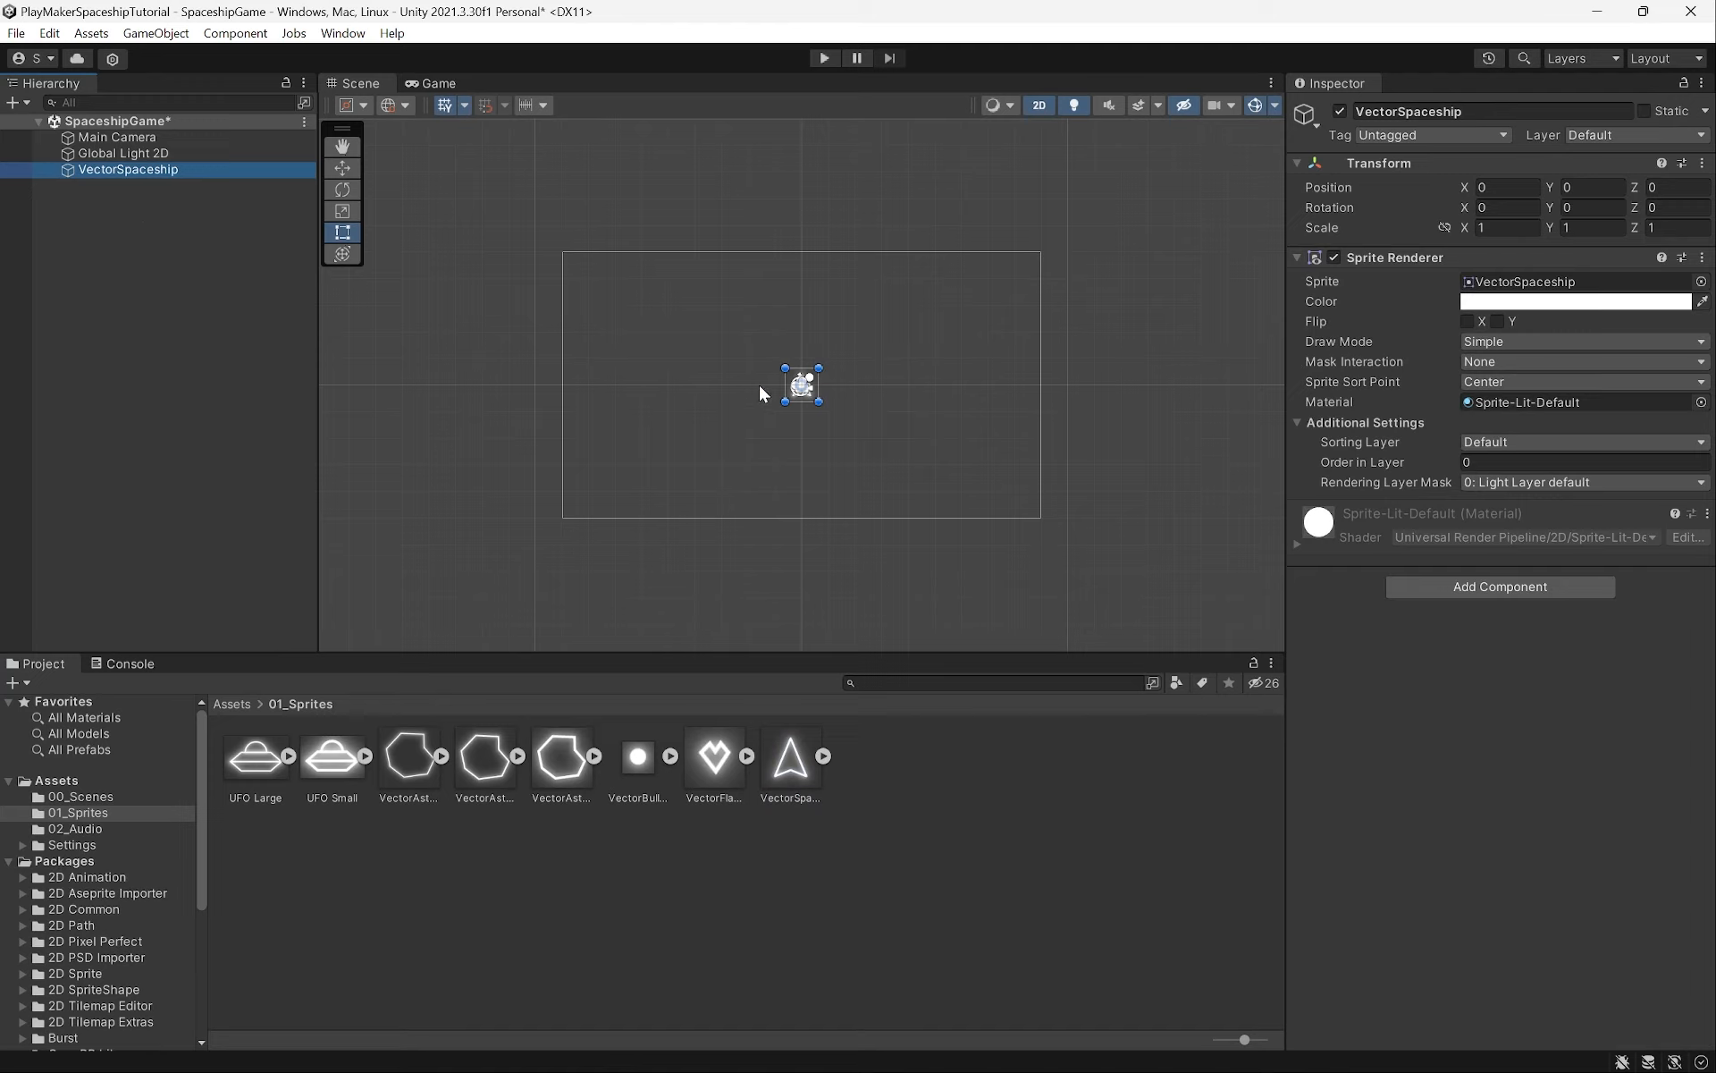
key(f)
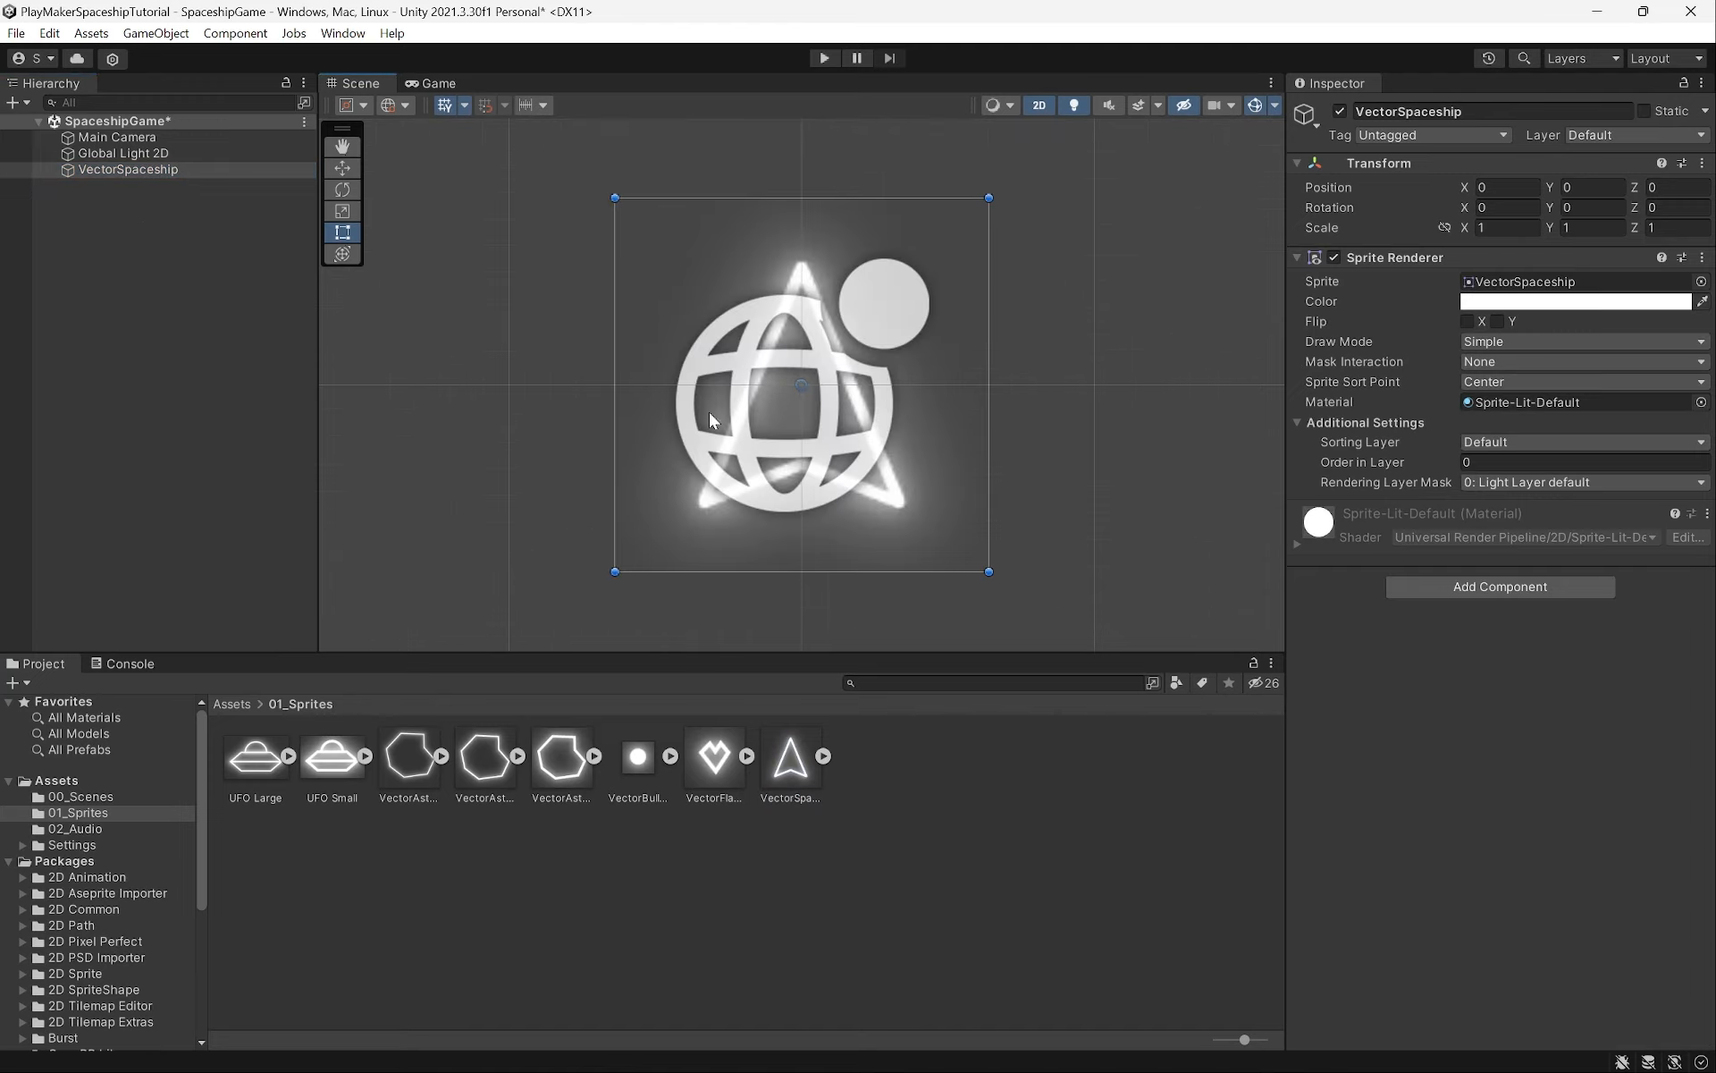
Toggle the Scene view gizmos on and off, leaving them hidden around the spaceship
click(1252, 106)
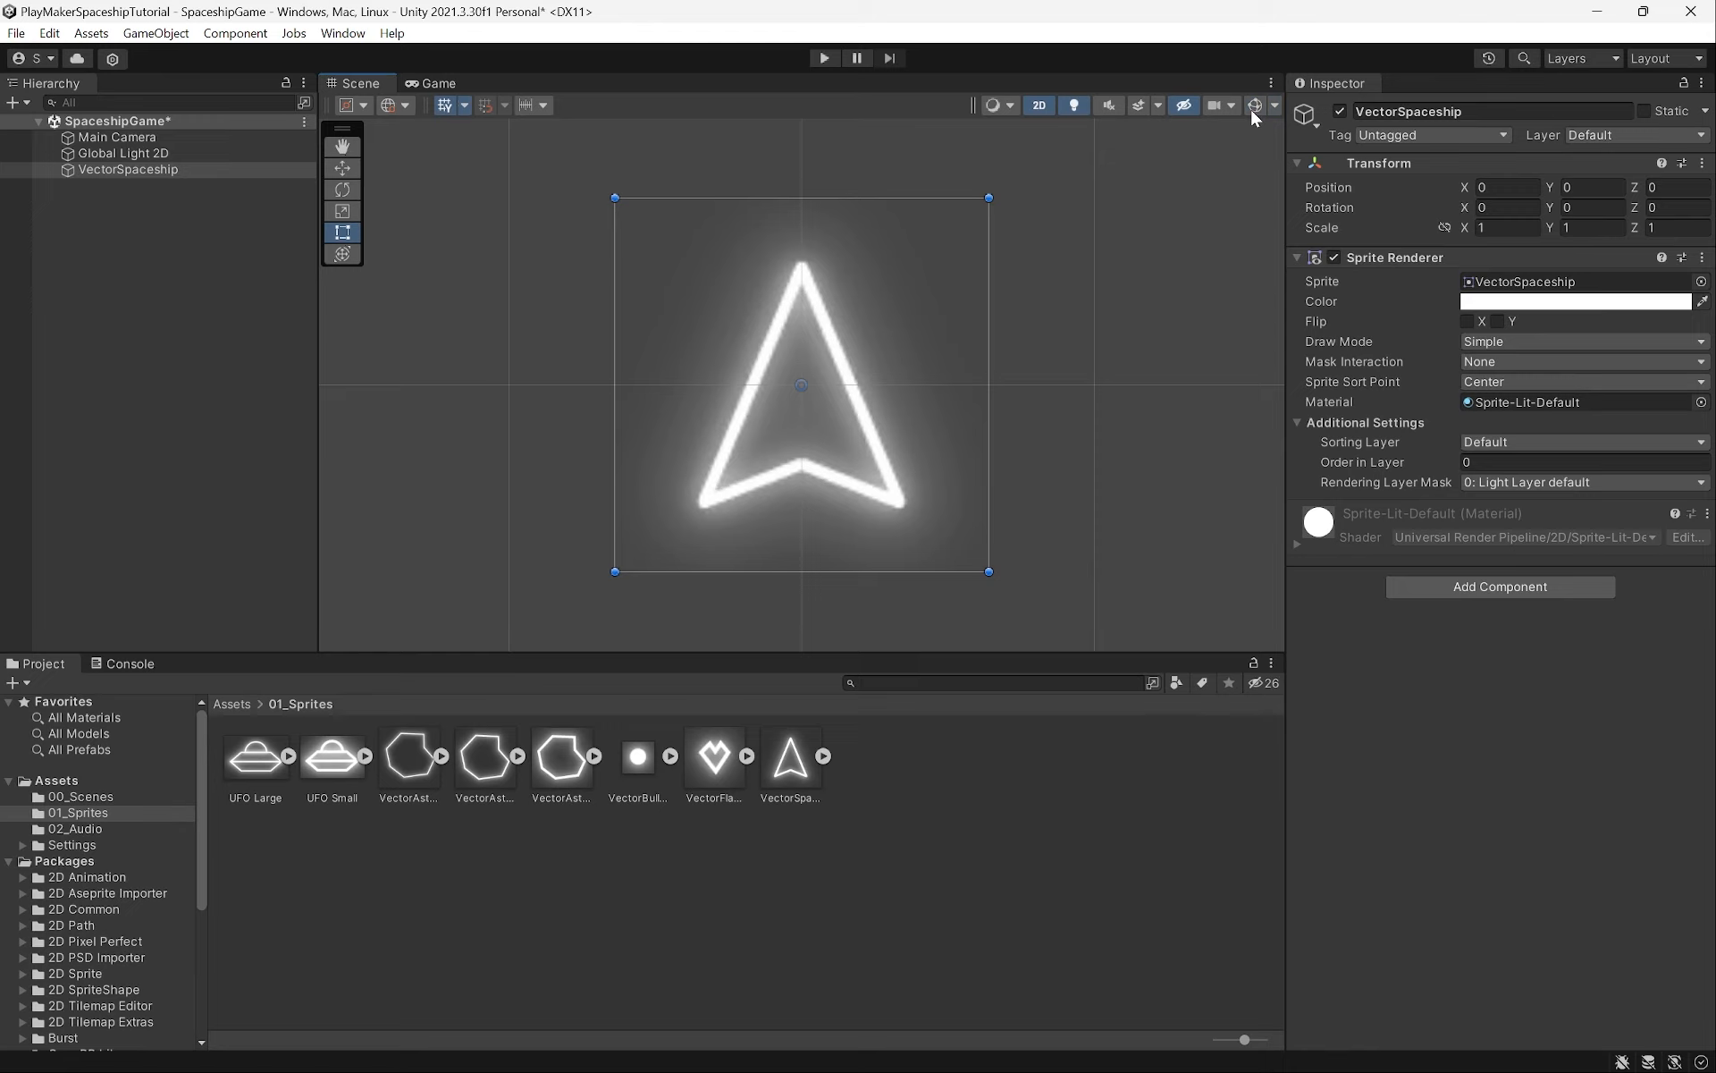
click(1252, 106)
click(1251, 107)
click(1255, 107)
click(1255, 108)
click(1255, 107)
click(1255, 106)
scroll(878, 376, down, 3)
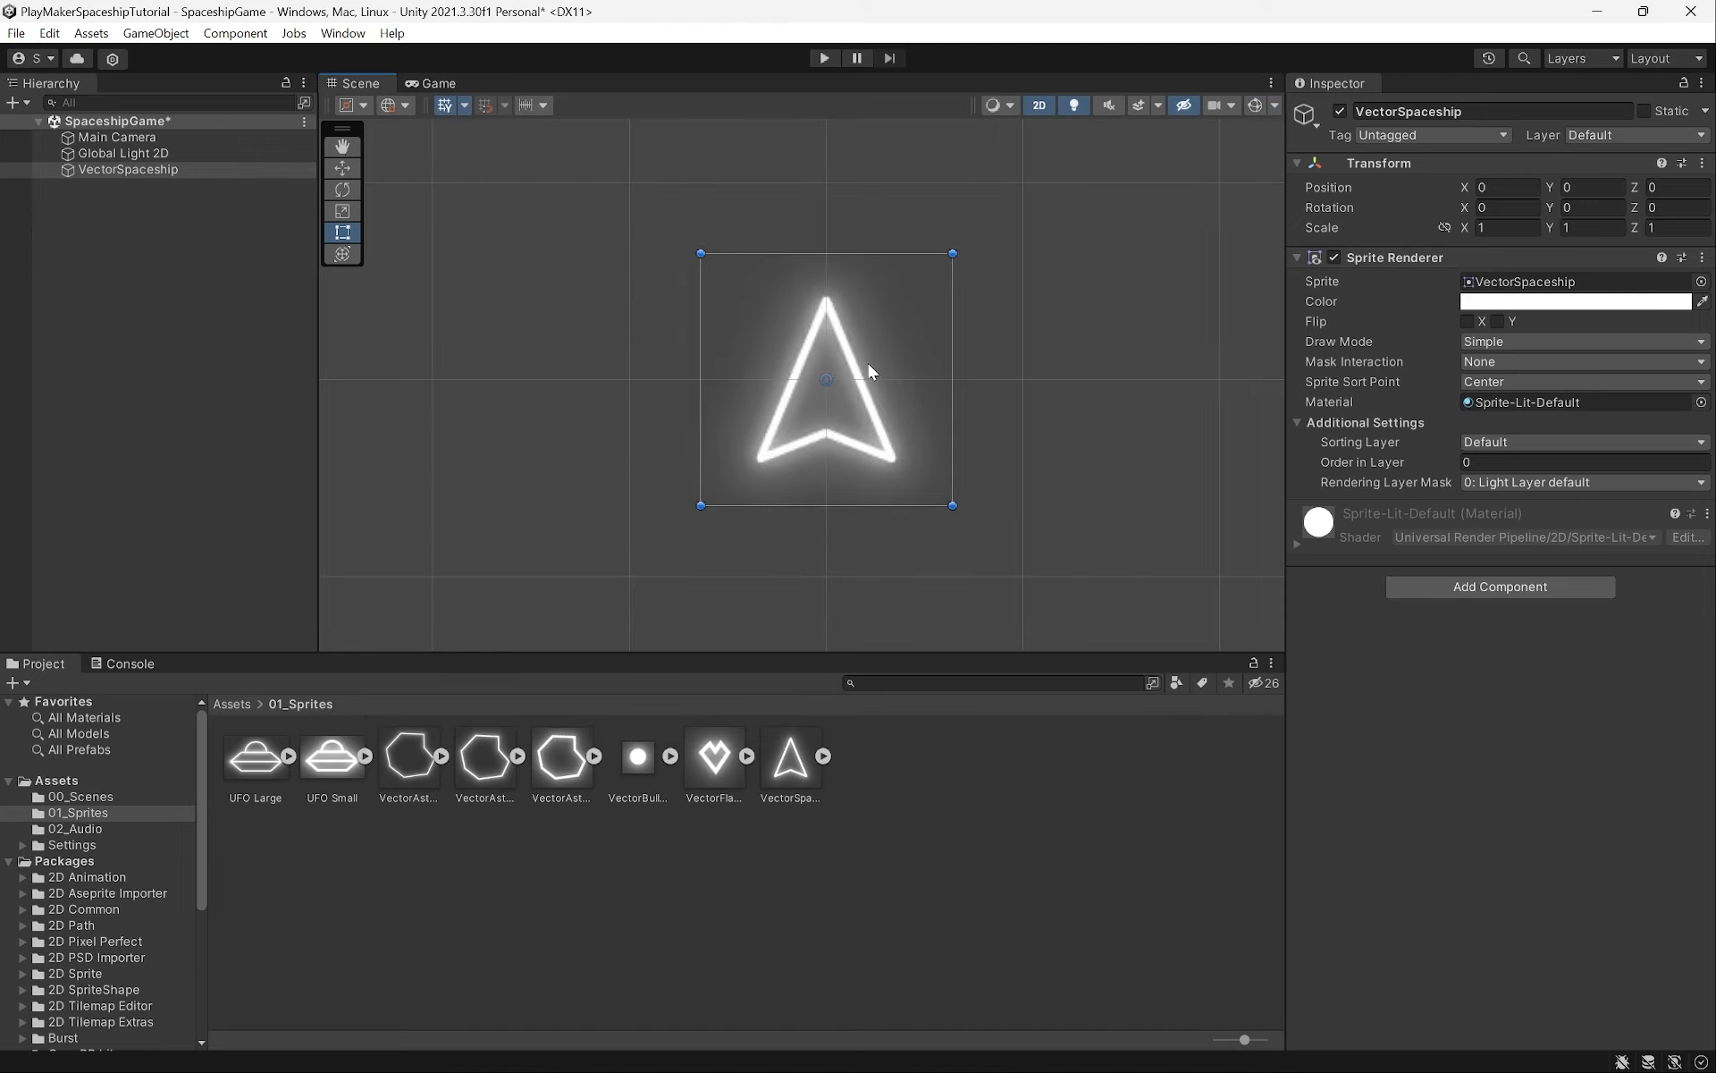
Add a Polygon Collider 2D component to the VectorSpaceship object
click(76, 168)
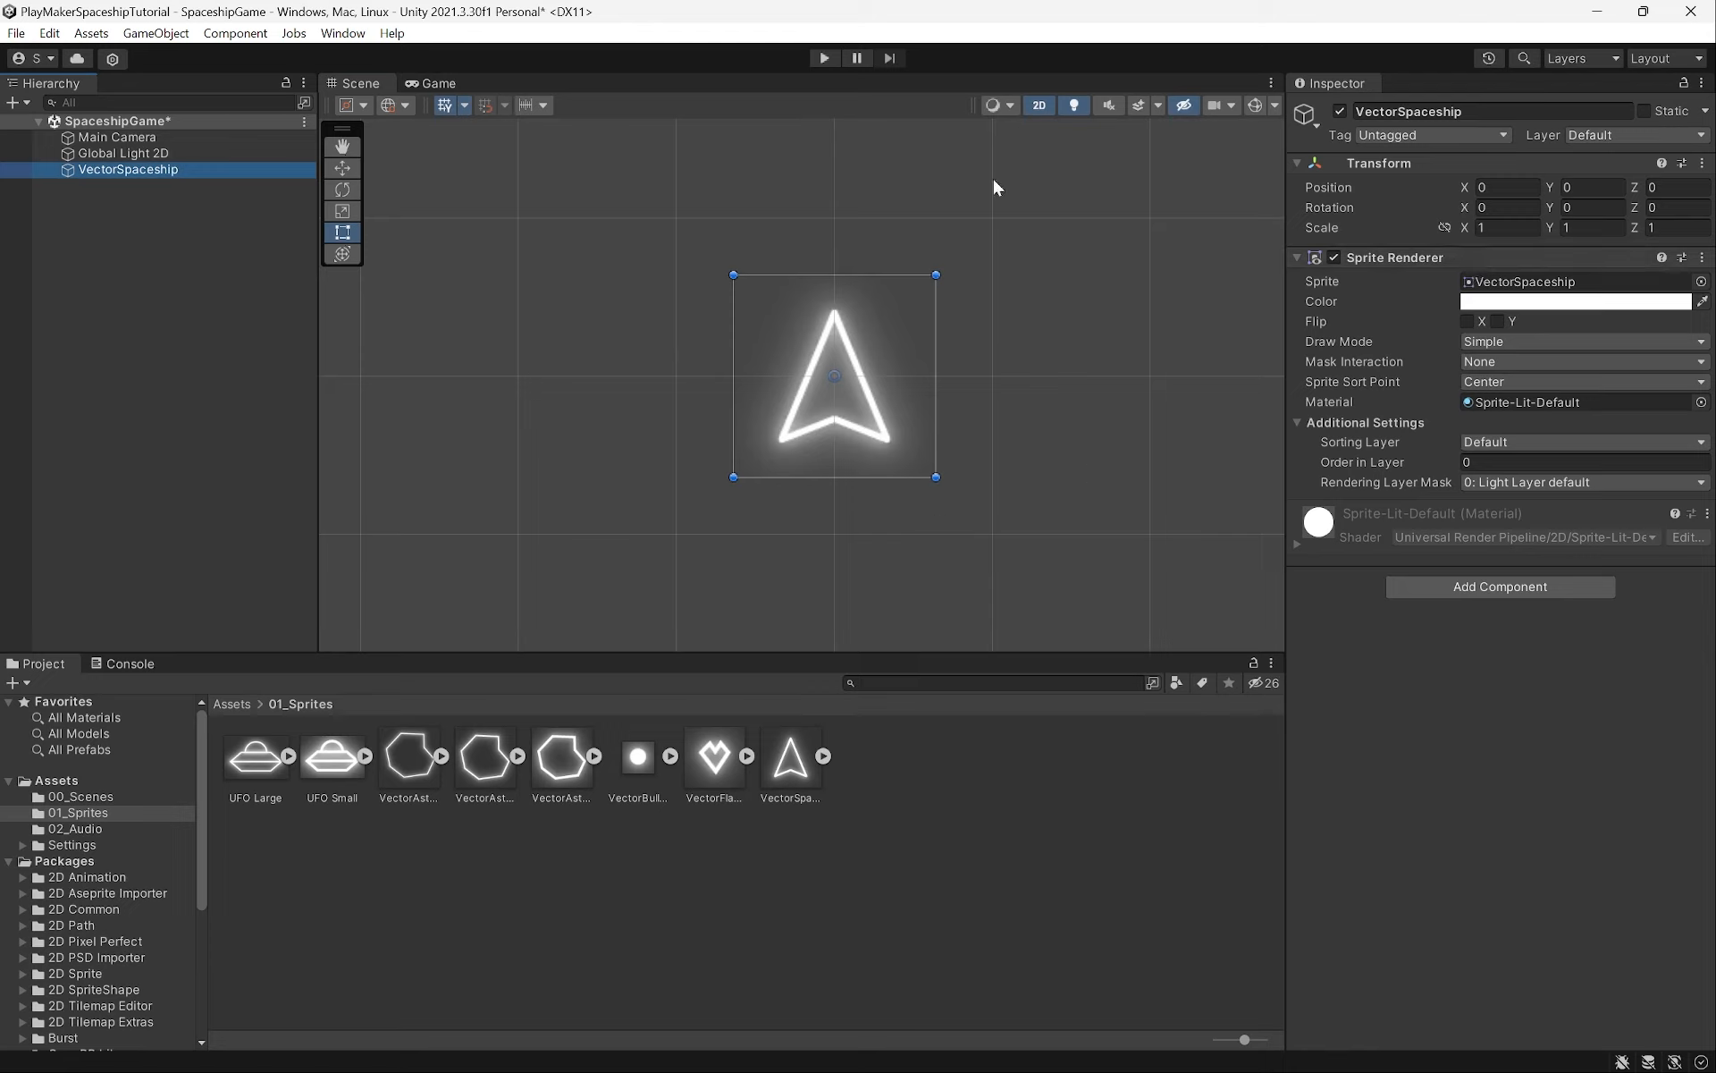
click(1490, 587)
text(polygo)
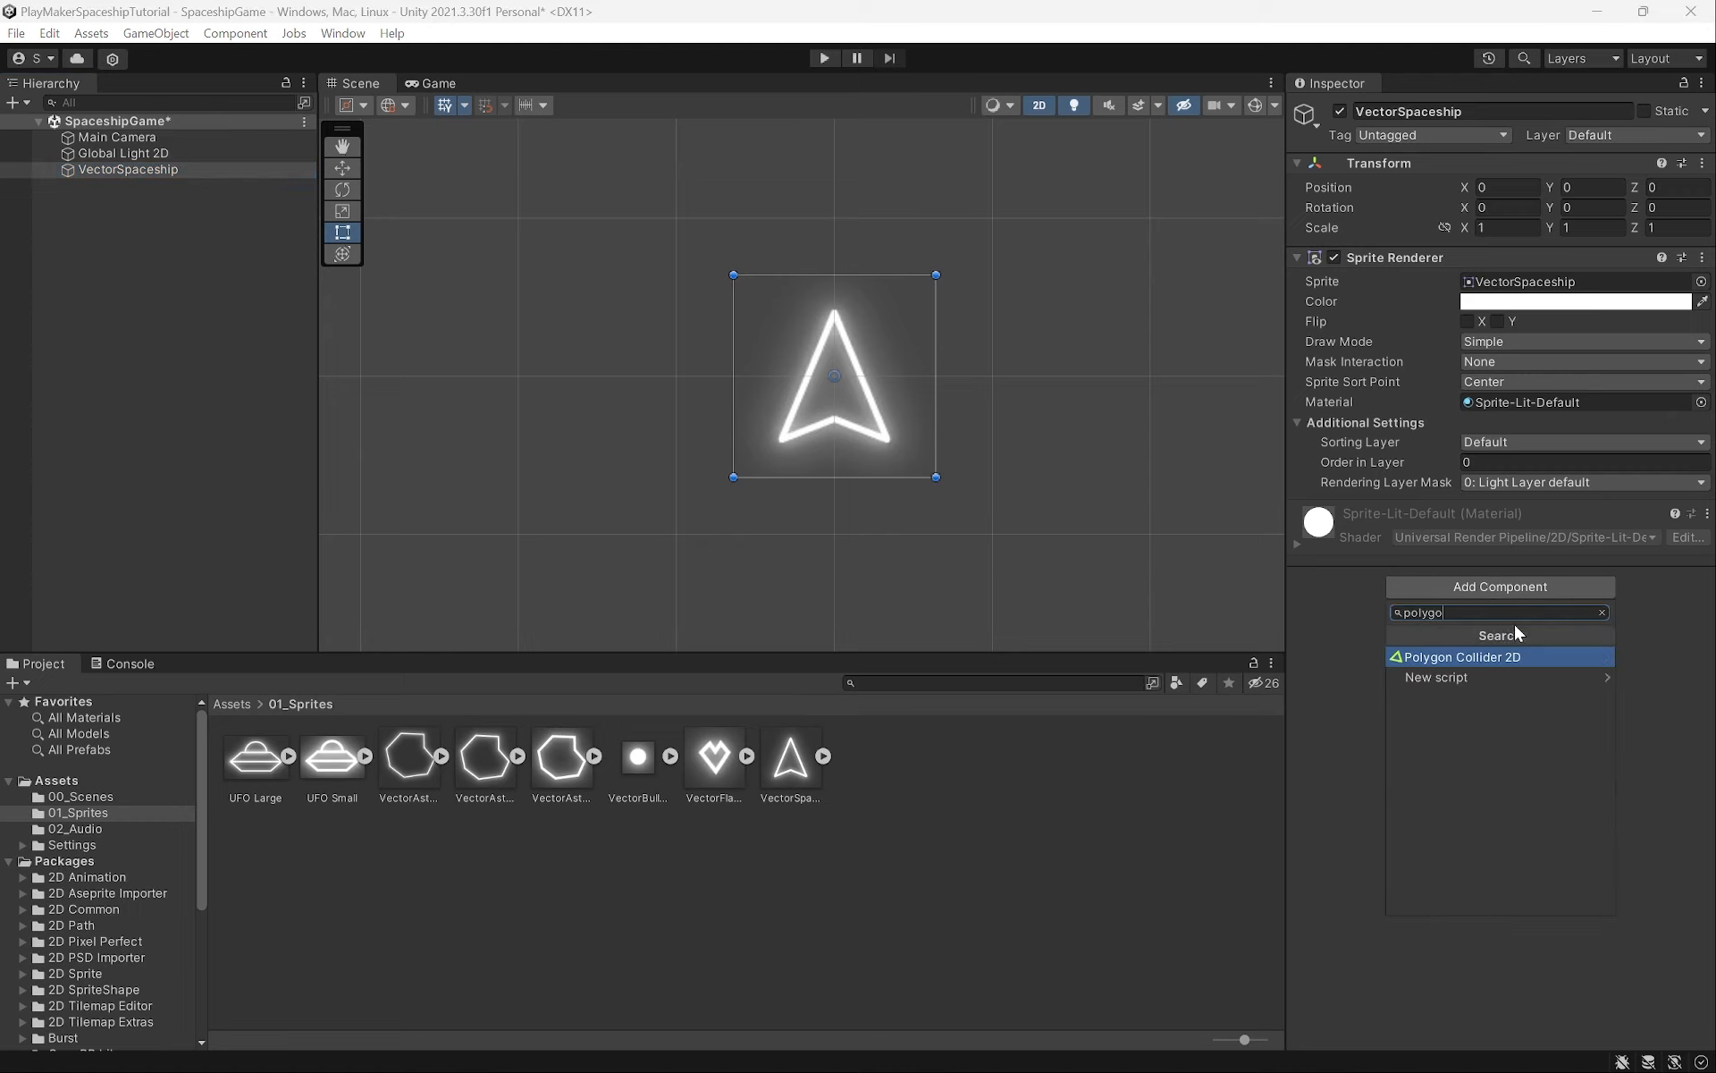
key(Return)
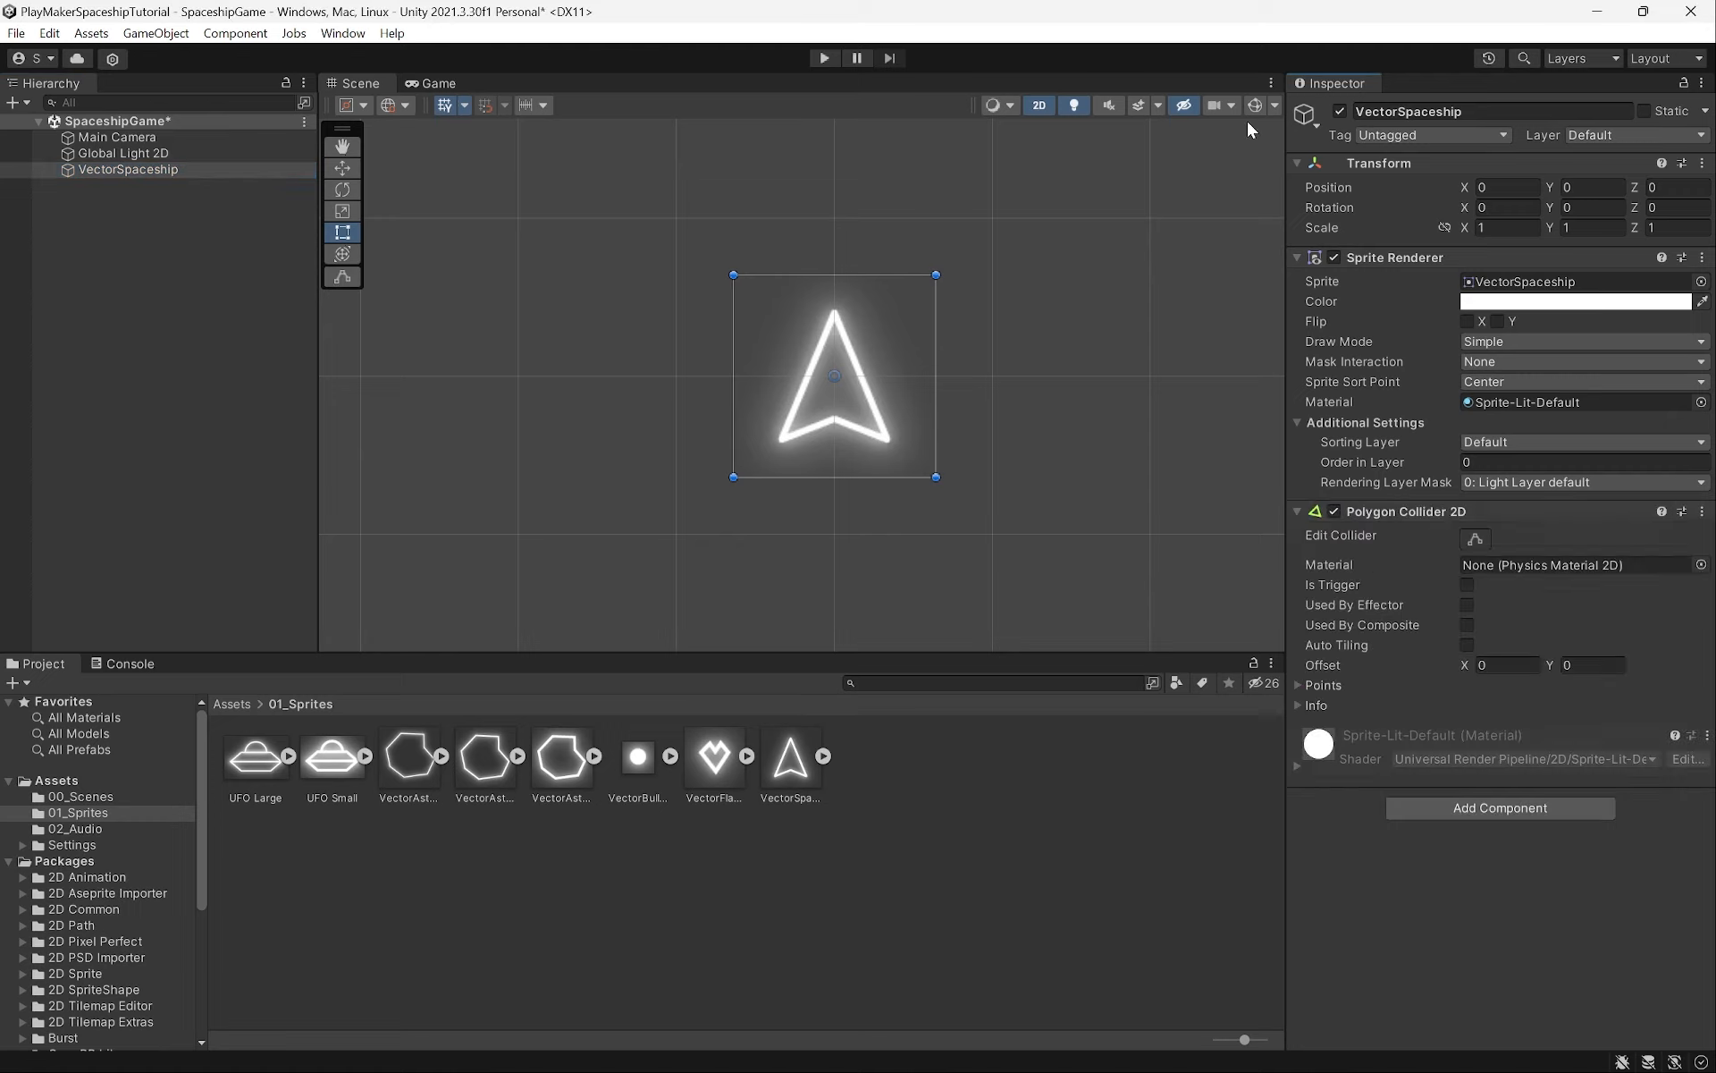
Show the Scene view gizmos and turn off 3D Icons so the light icon does not cover the collider outline
click(1254, 105)
scroll(860, 376, up, 4)
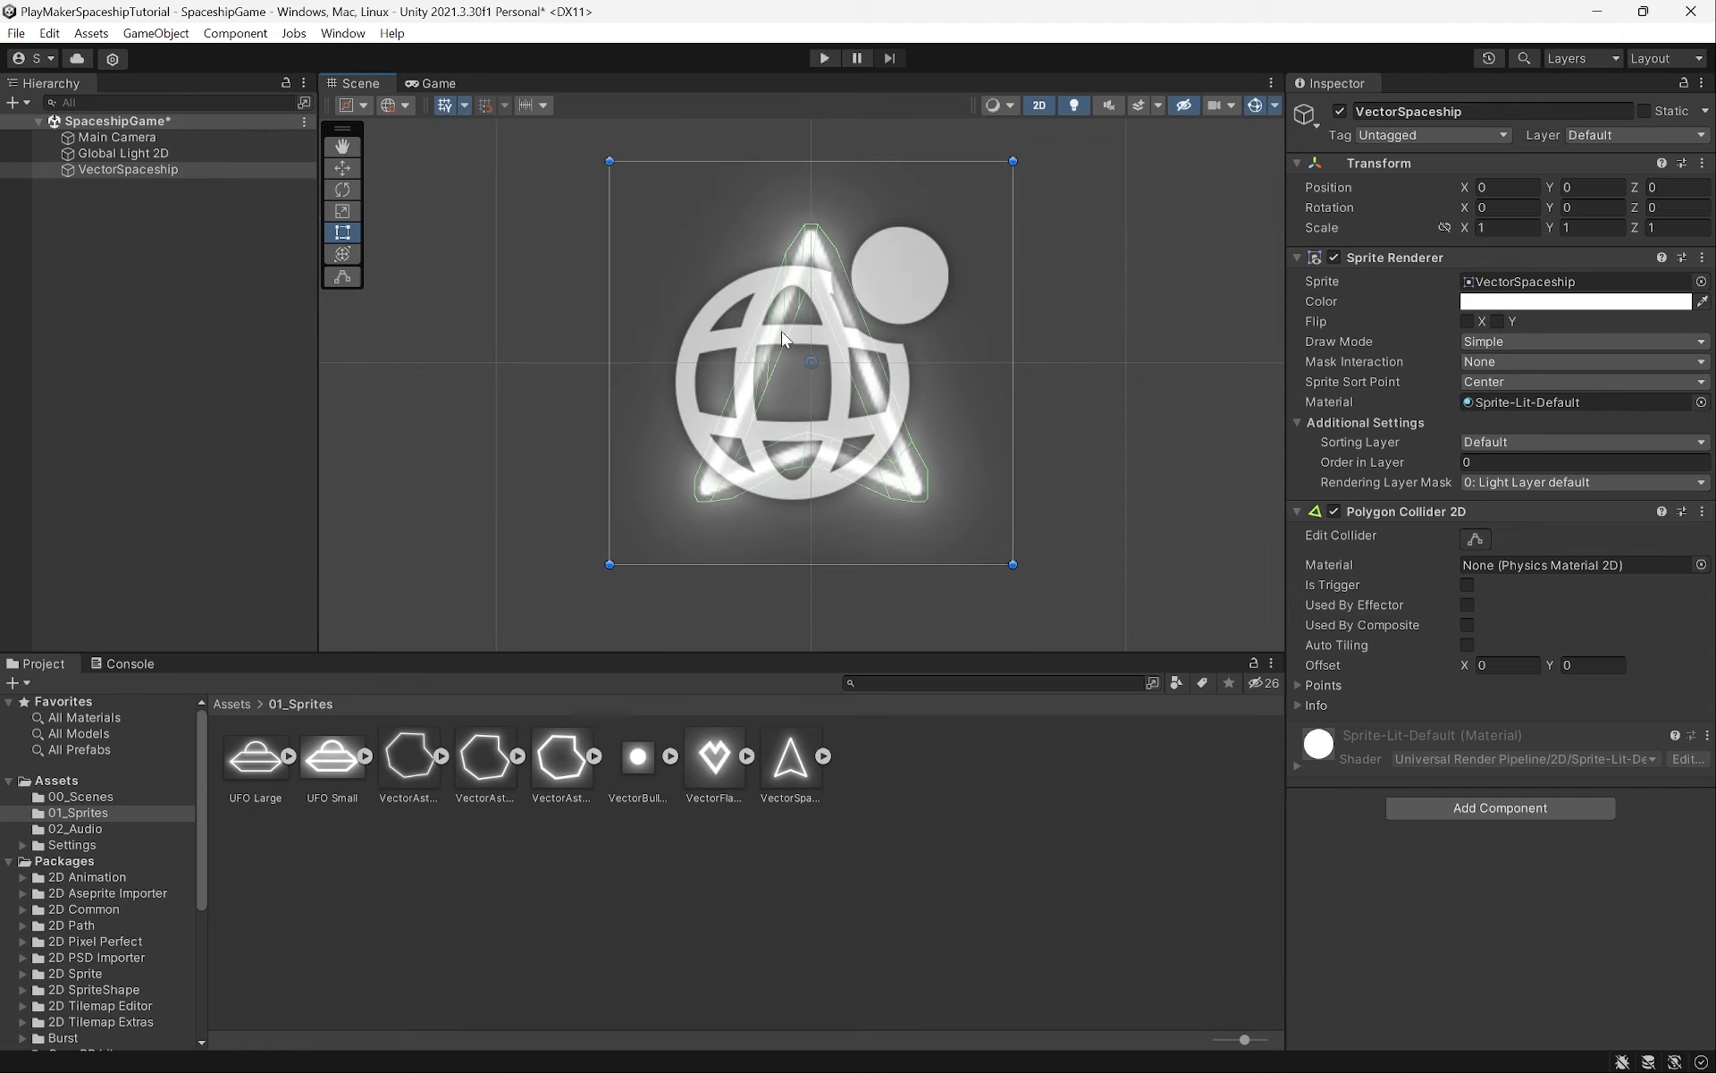
click(1276, 105)
click(1262, 133)
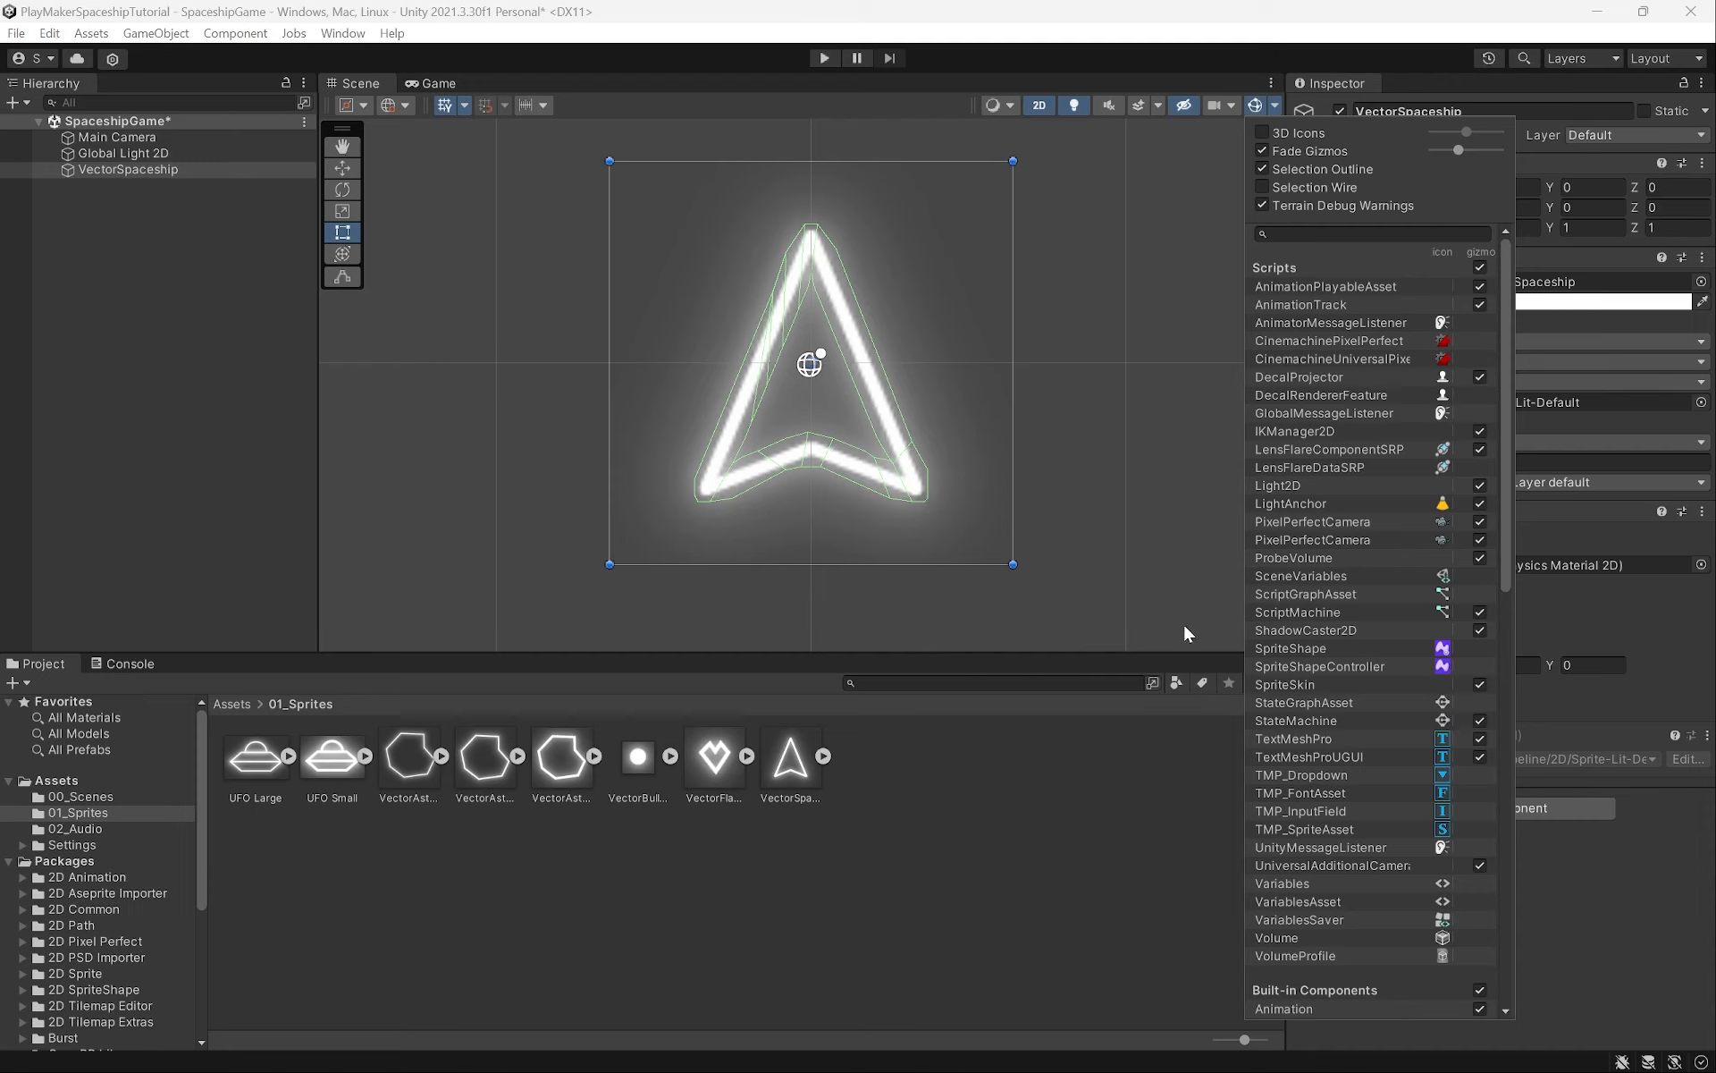
click(1582, 903)
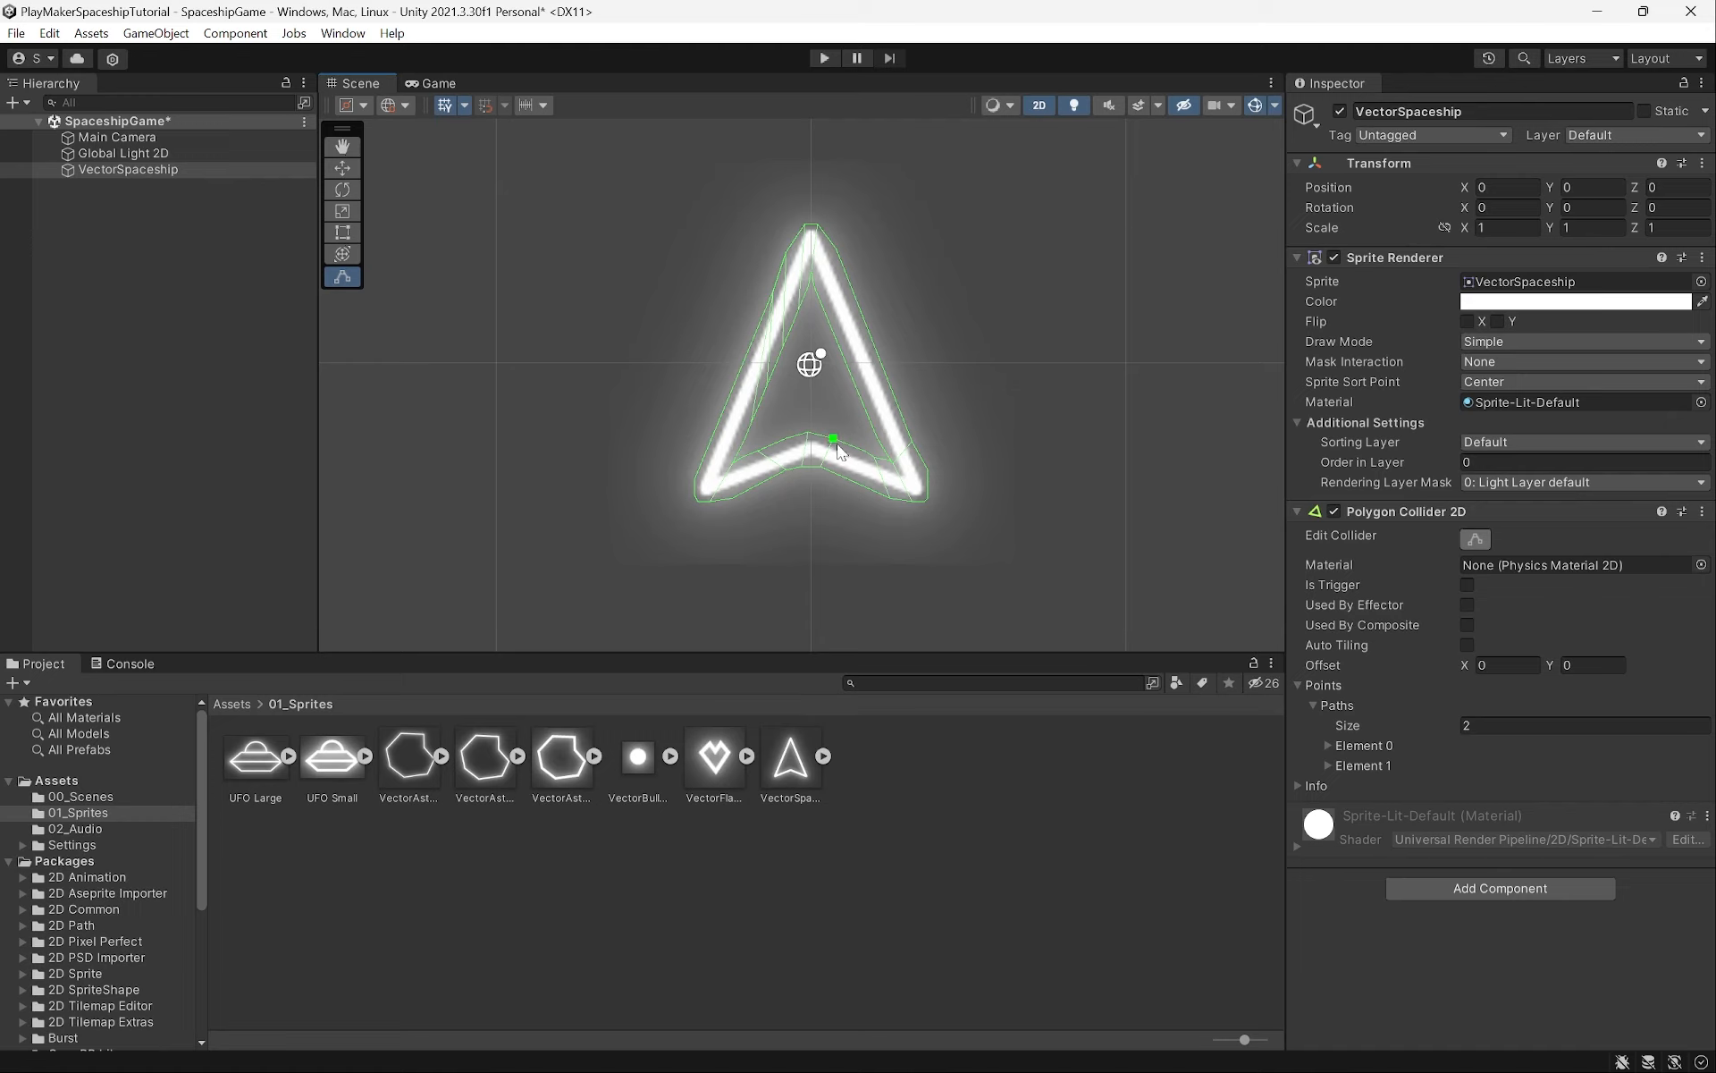
Add a Rigidbody 2D component to VectorSpaceship and return to the Rect tool
click(1504, 889)
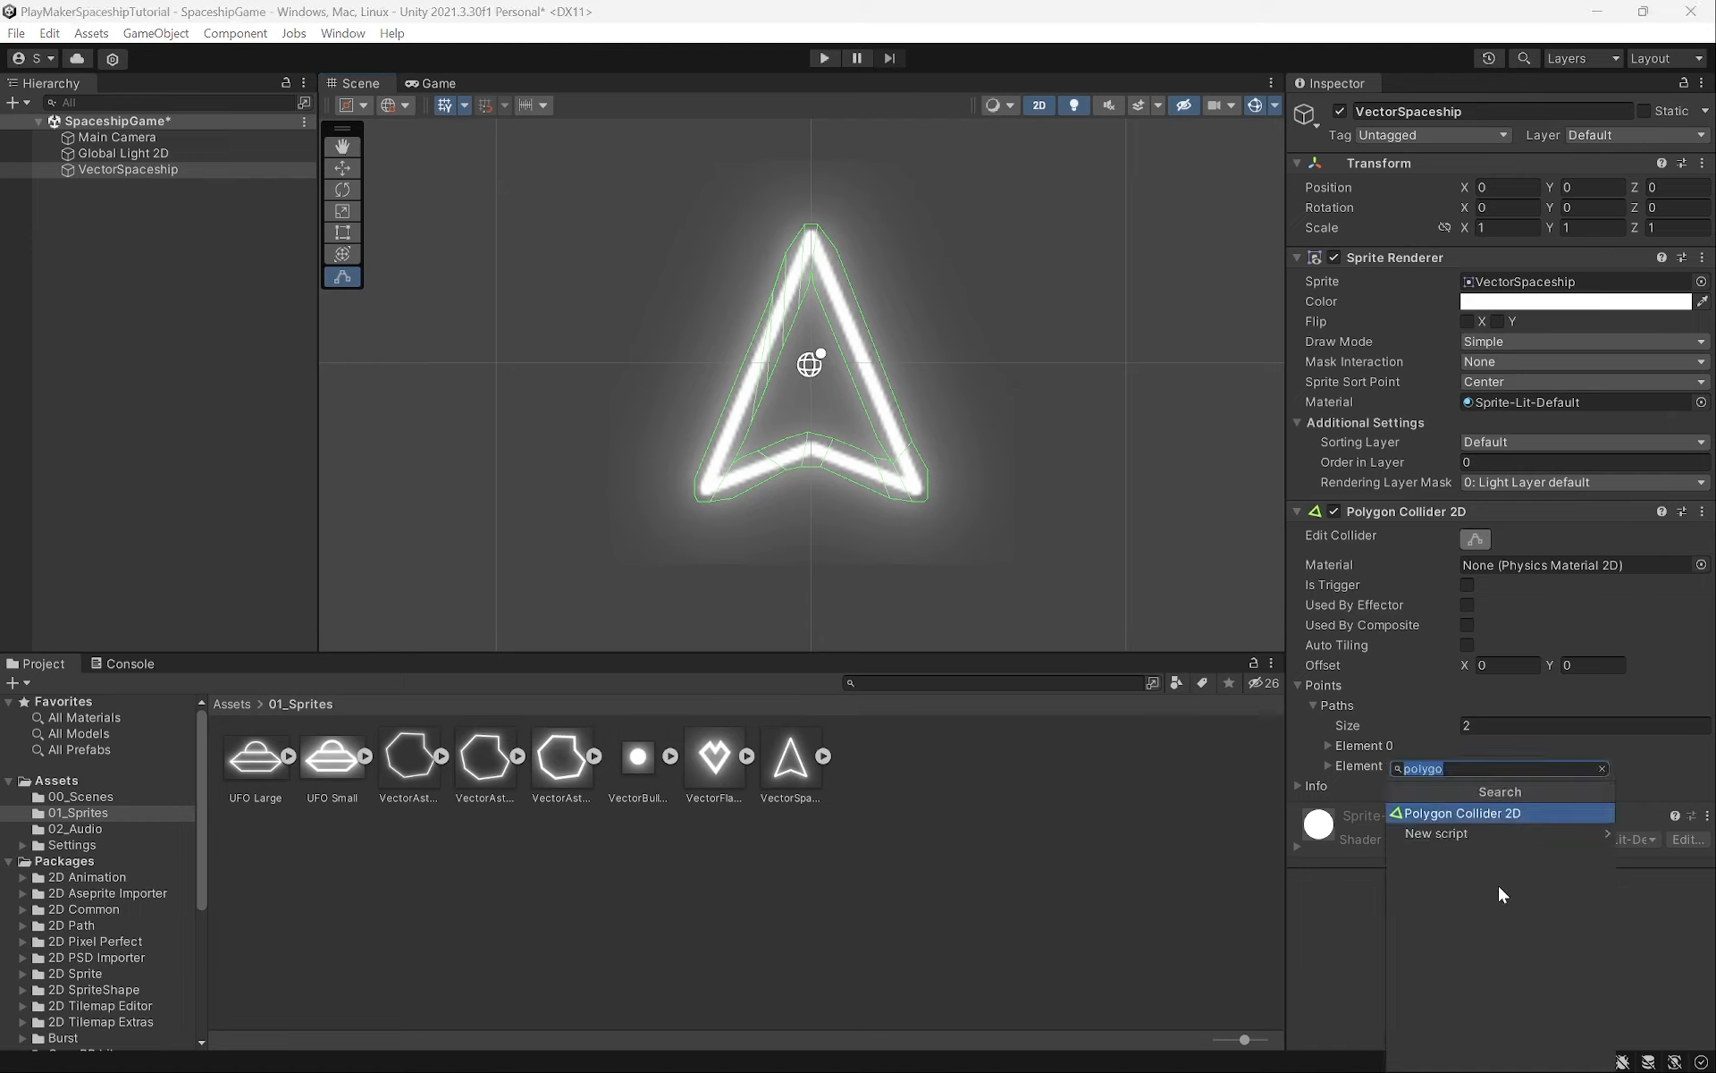
text(rigid)
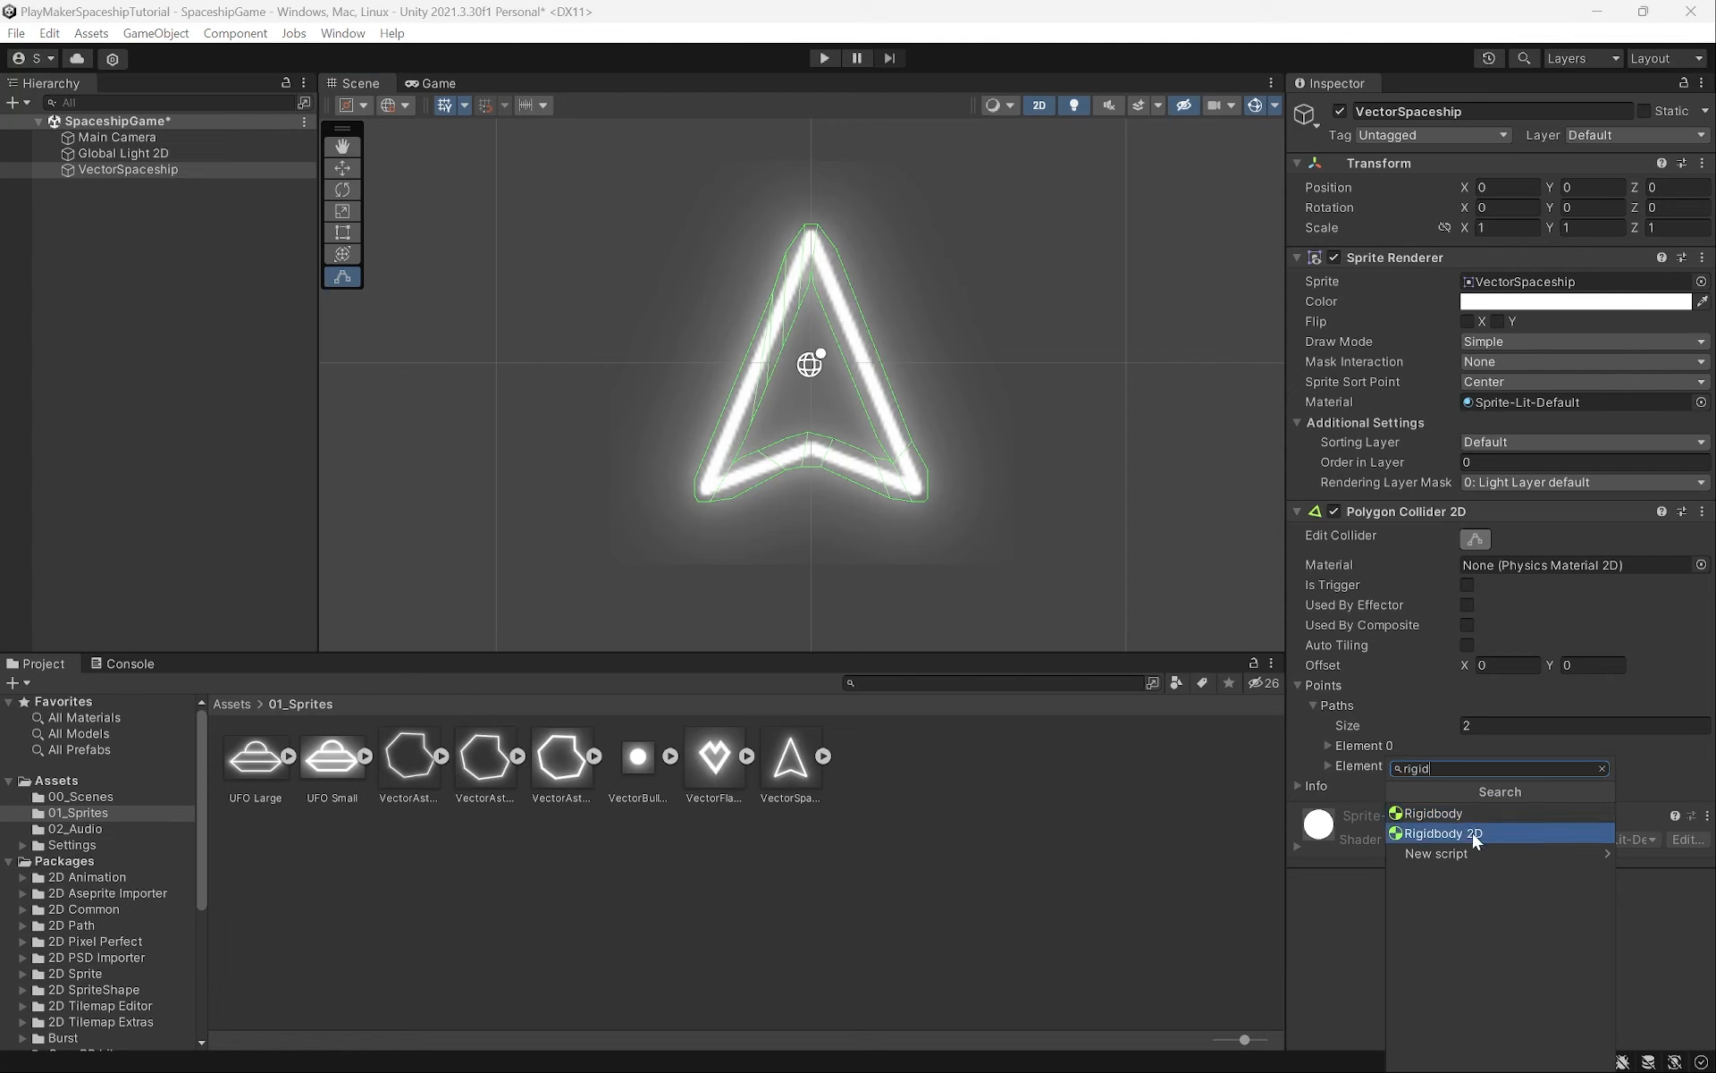
click(1473, 833)
scroll(1436, 663, down, 2)
key(t)
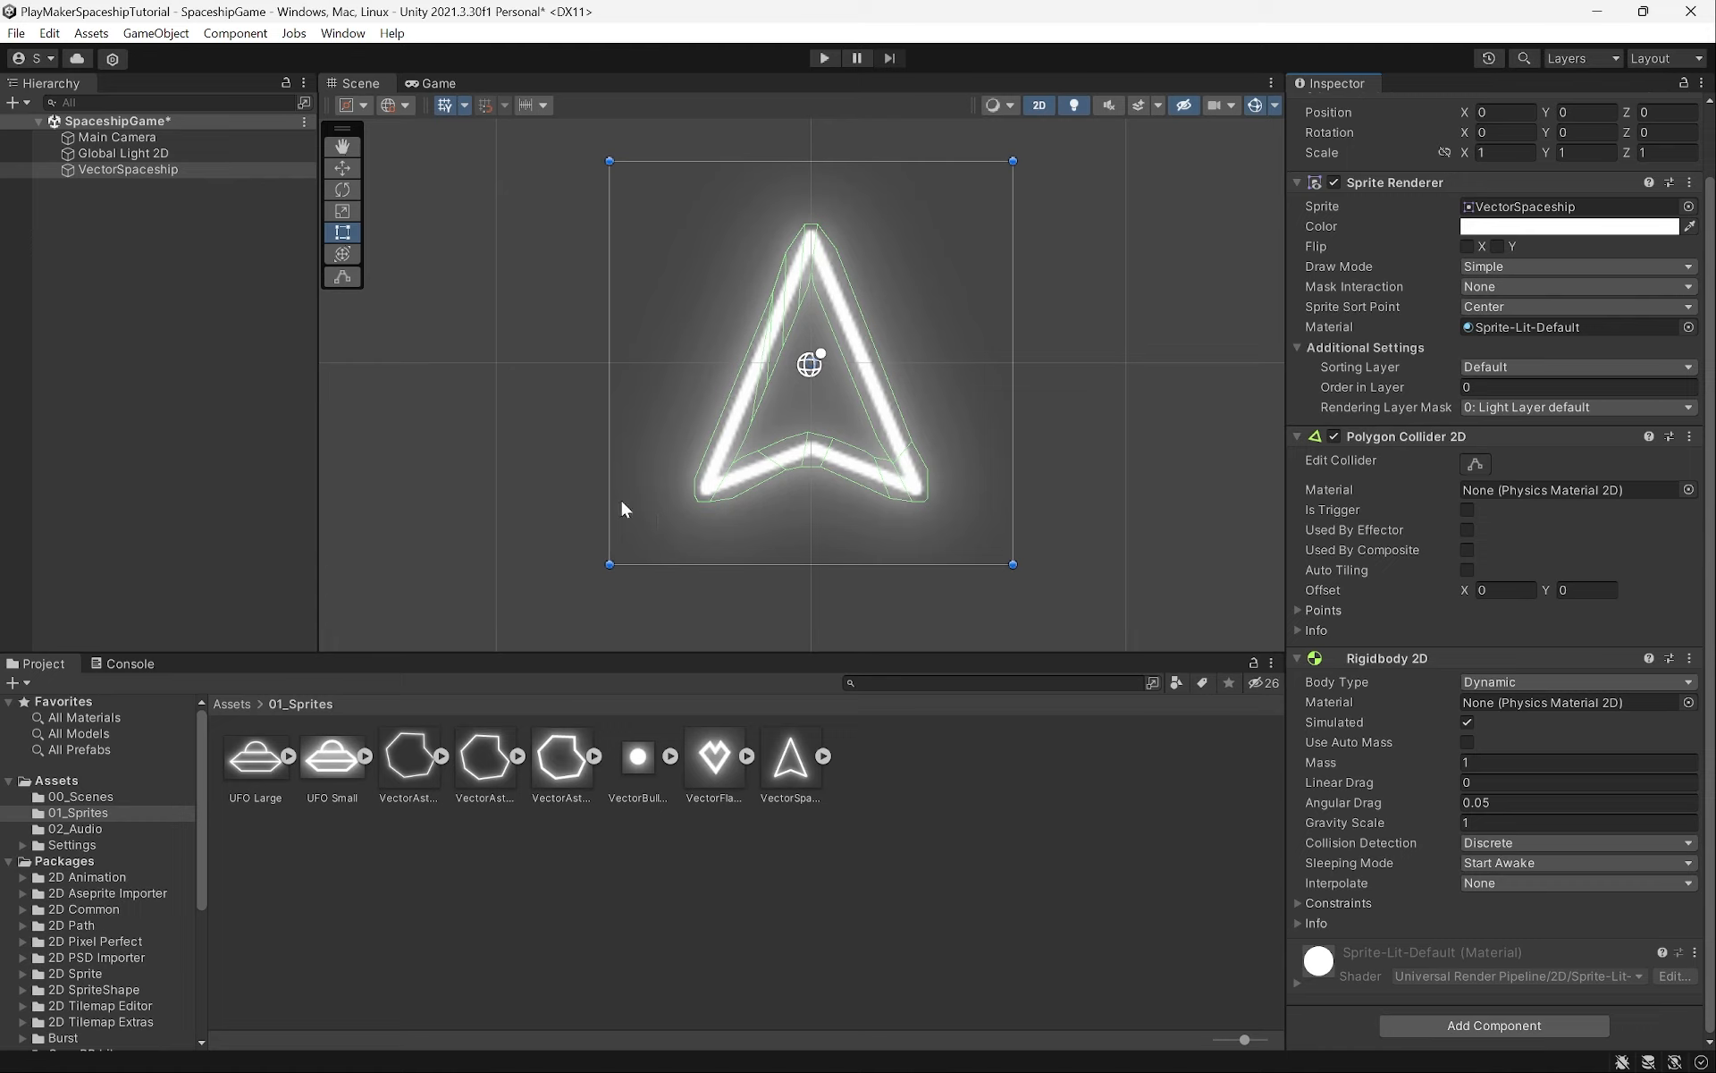
Open the Package Manager and search My Assets for "playmaker"
click(343, 32)
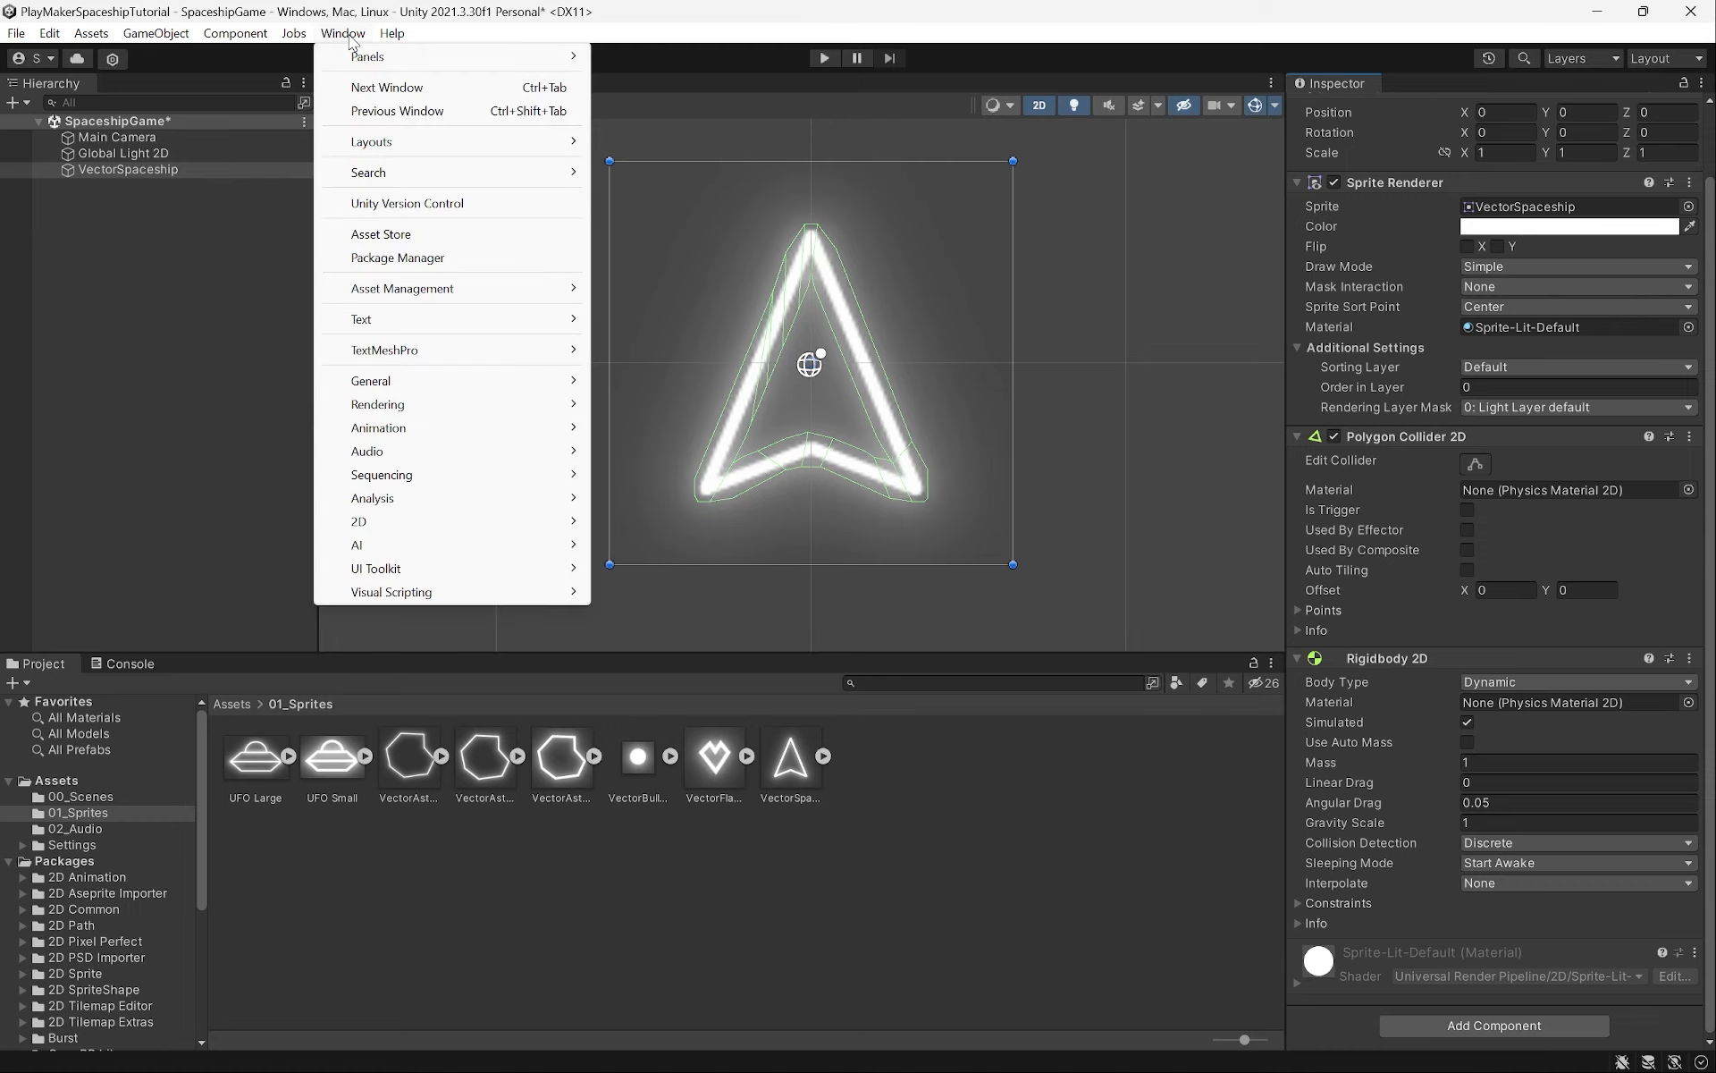
click(398, 258)
click(567, 219)
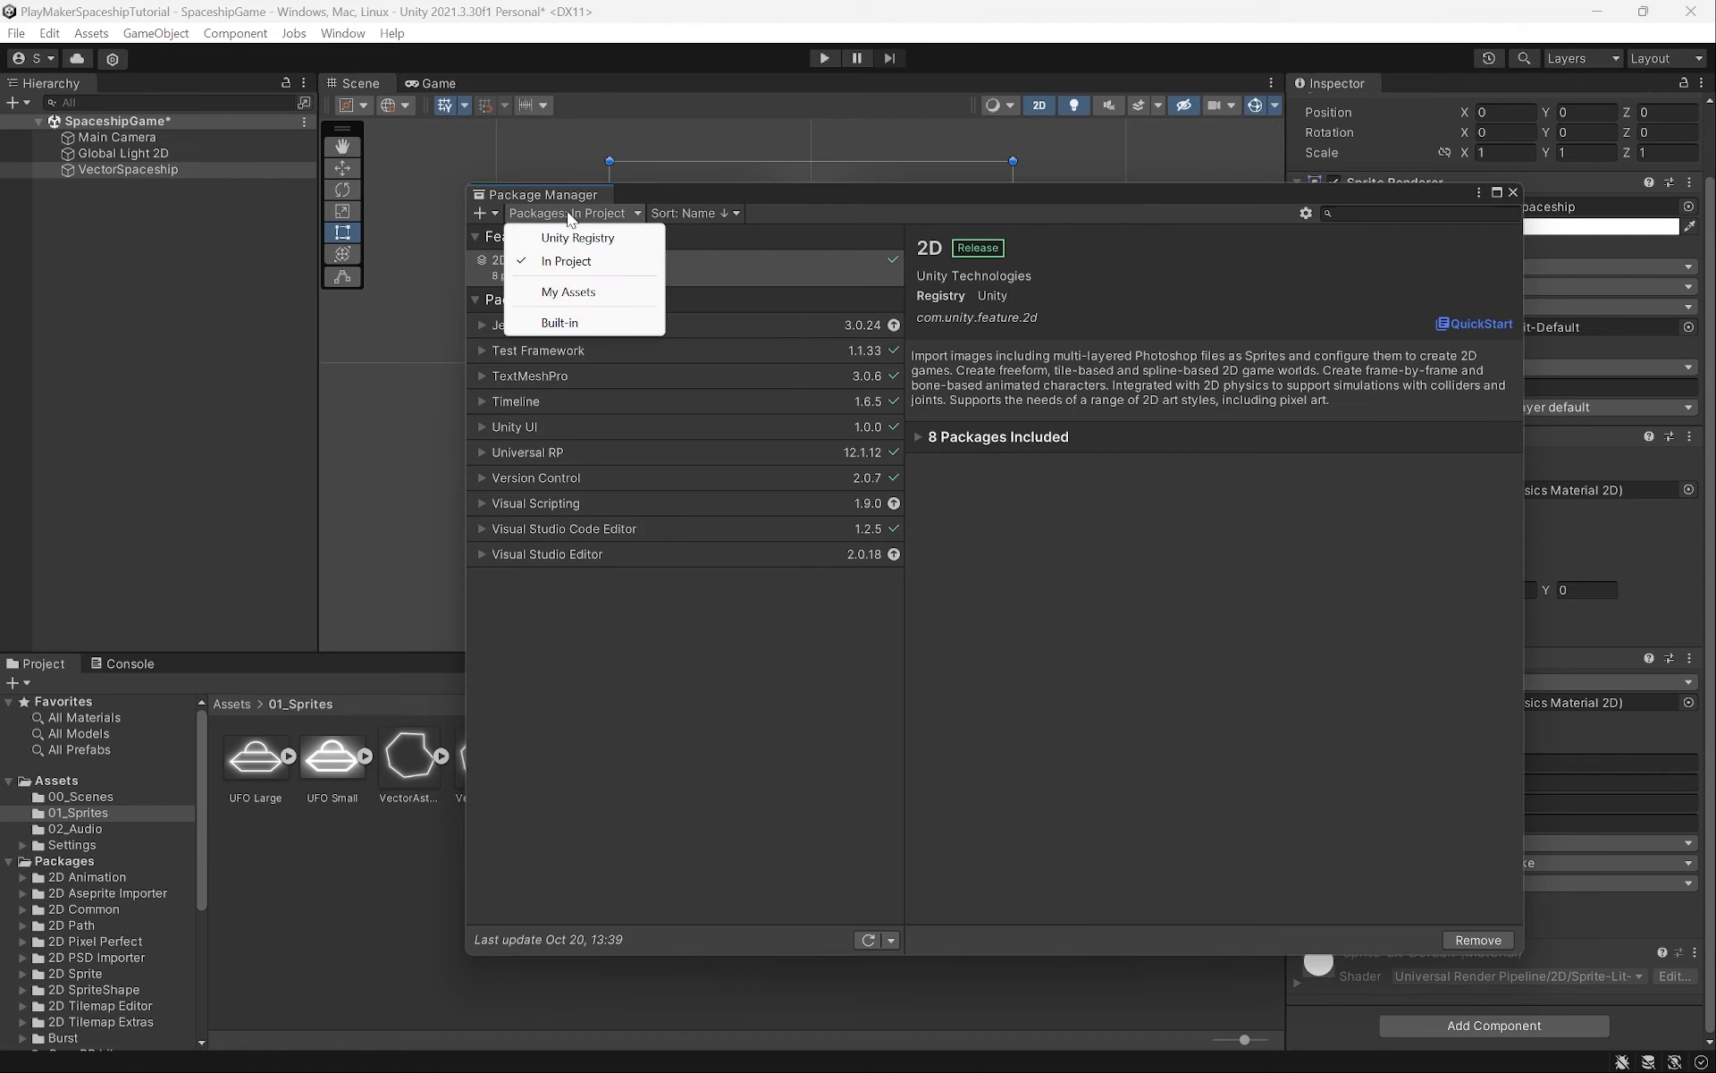
click(583, 292)
click(1422, 214)
text(playmaker)
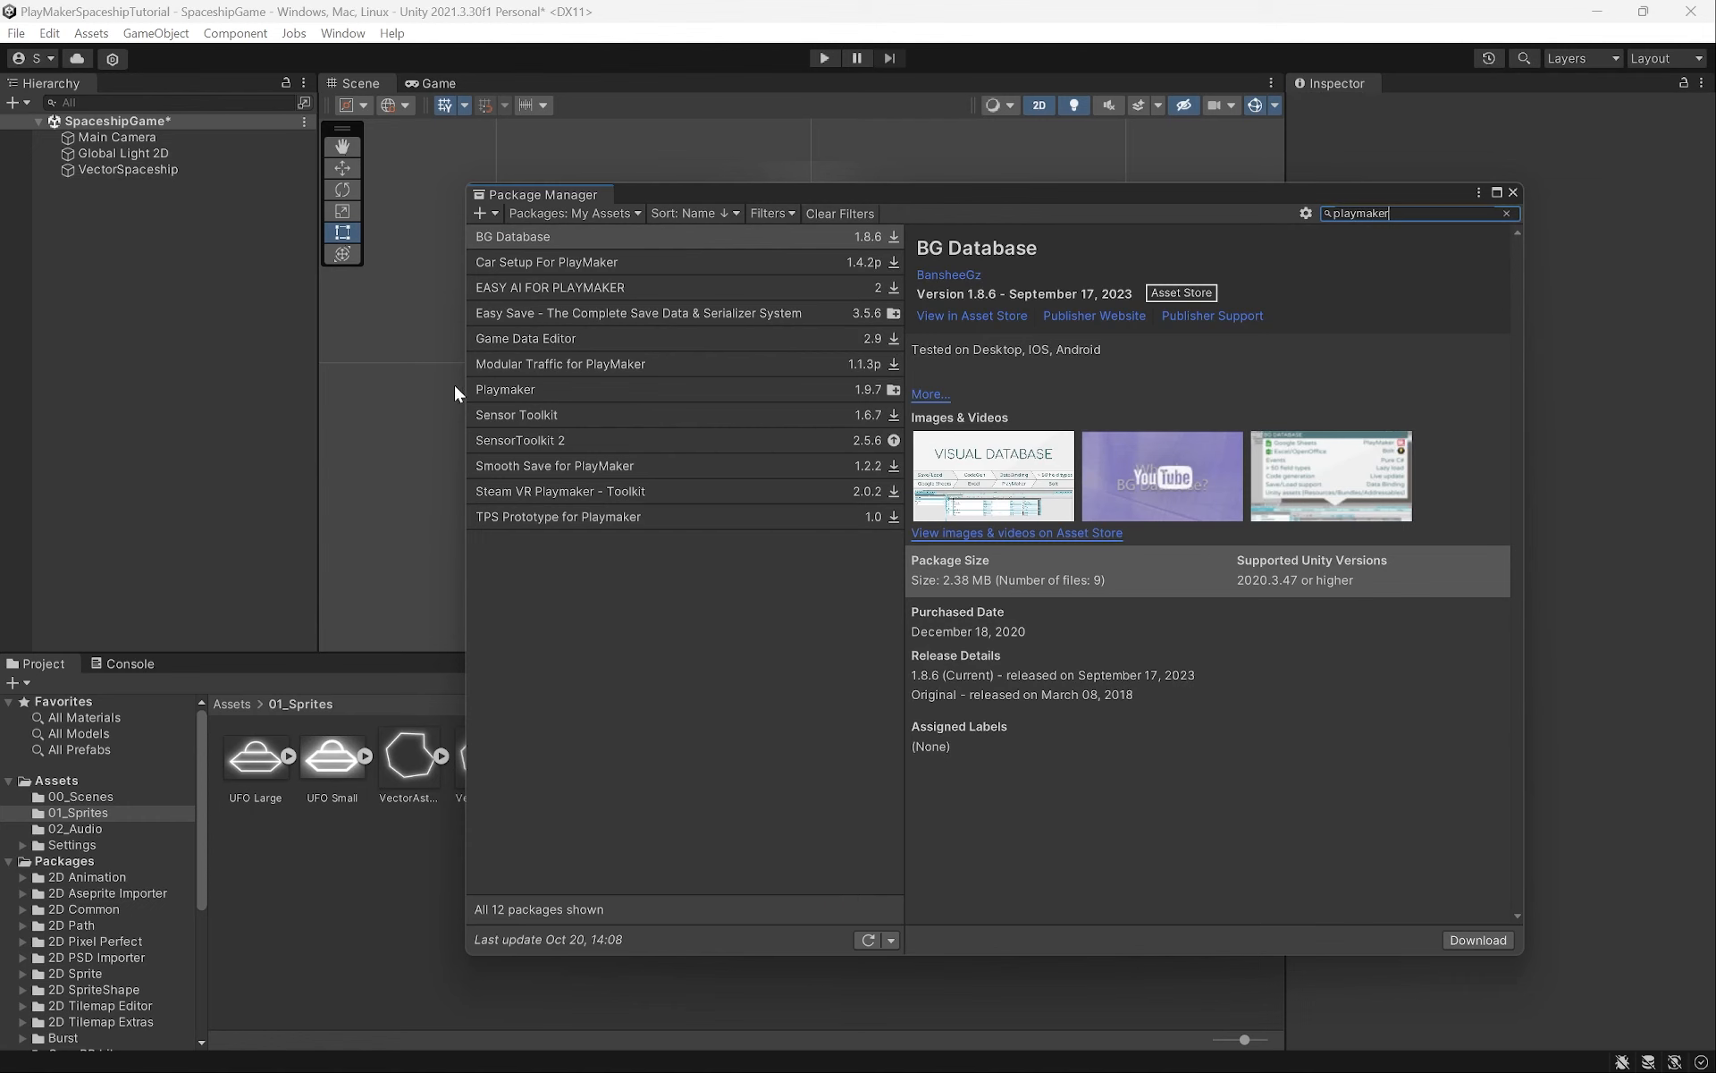
Import all files of the Playmaker 1.9.7 asset package into the project
click(505, 389)
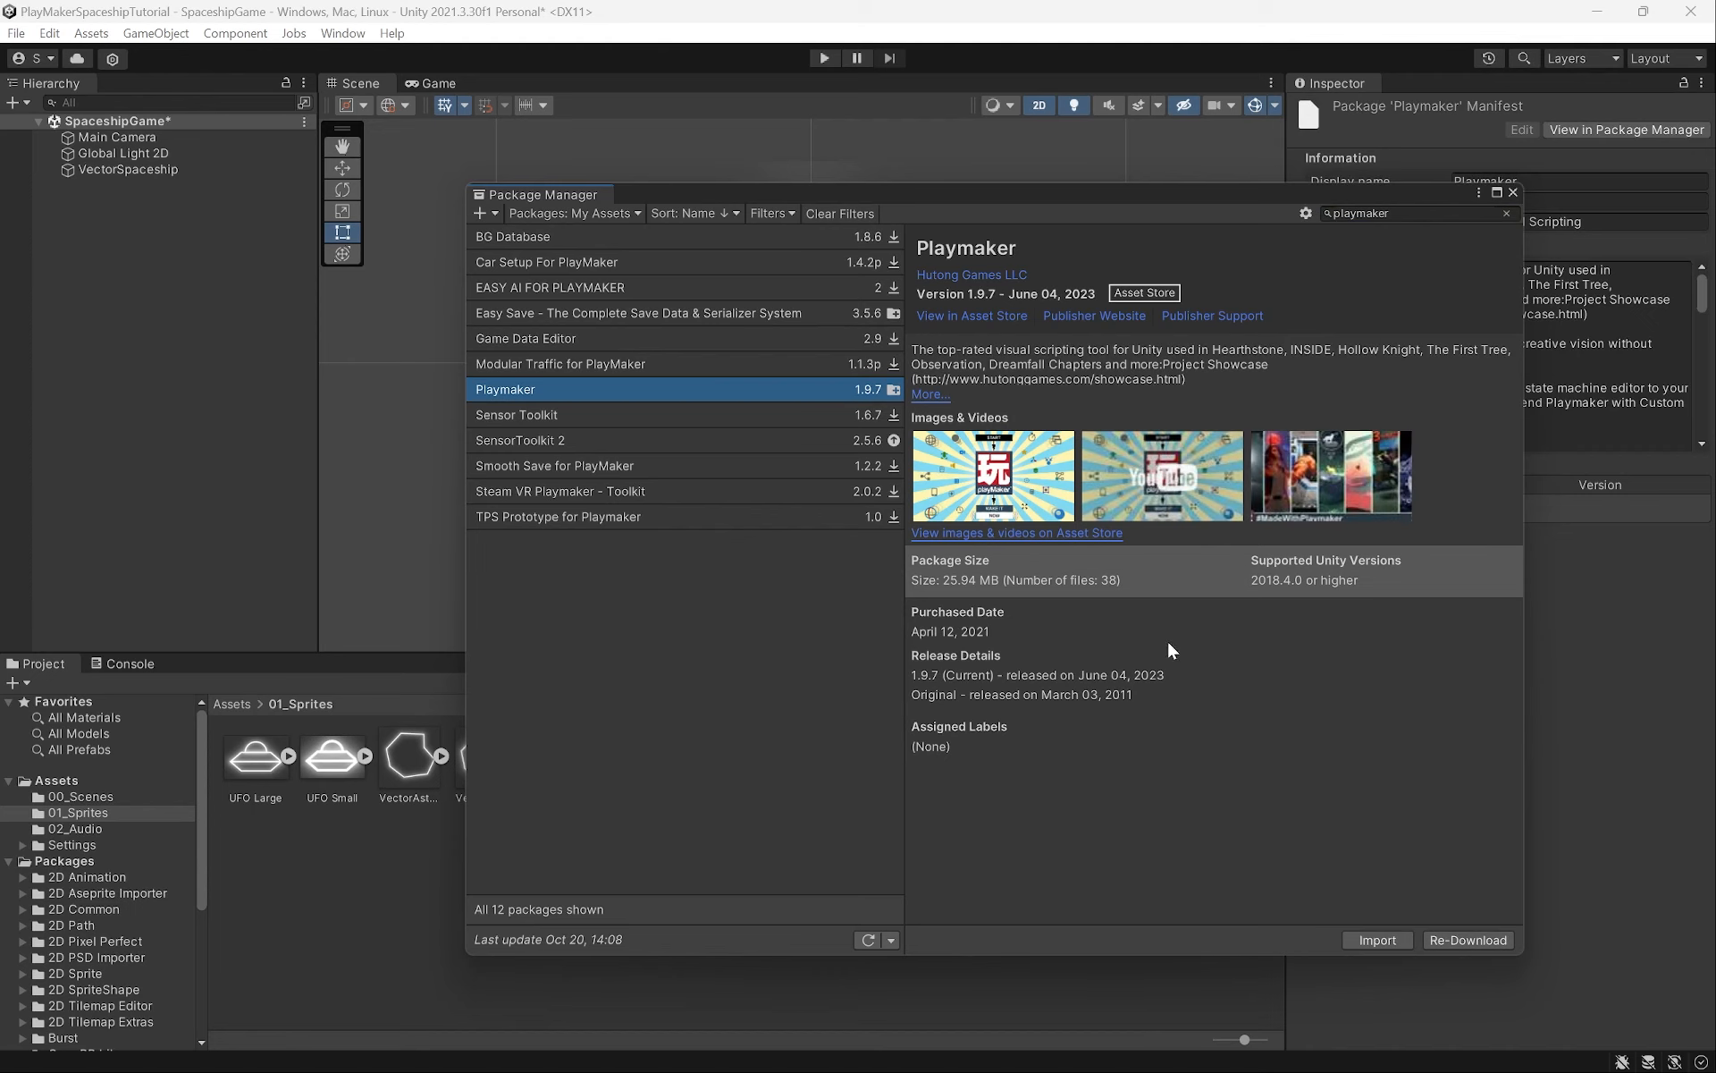
click(1378, 939)
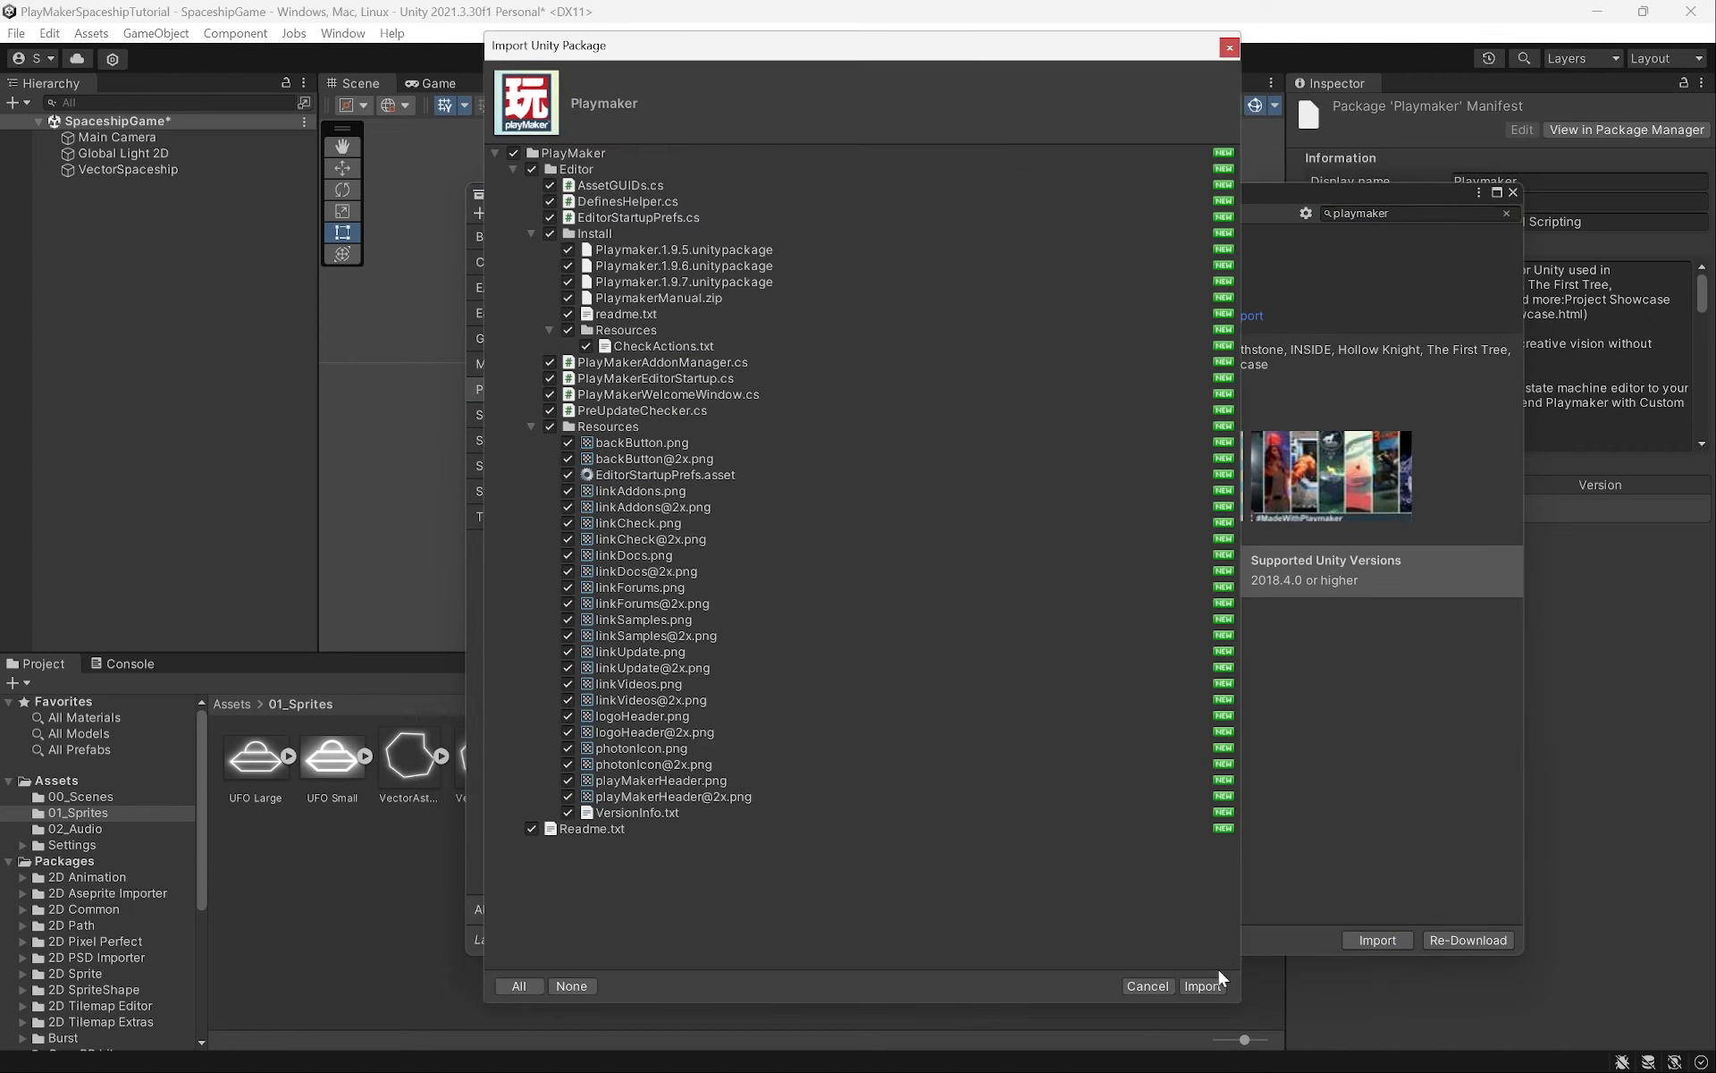
click(1200, 985)
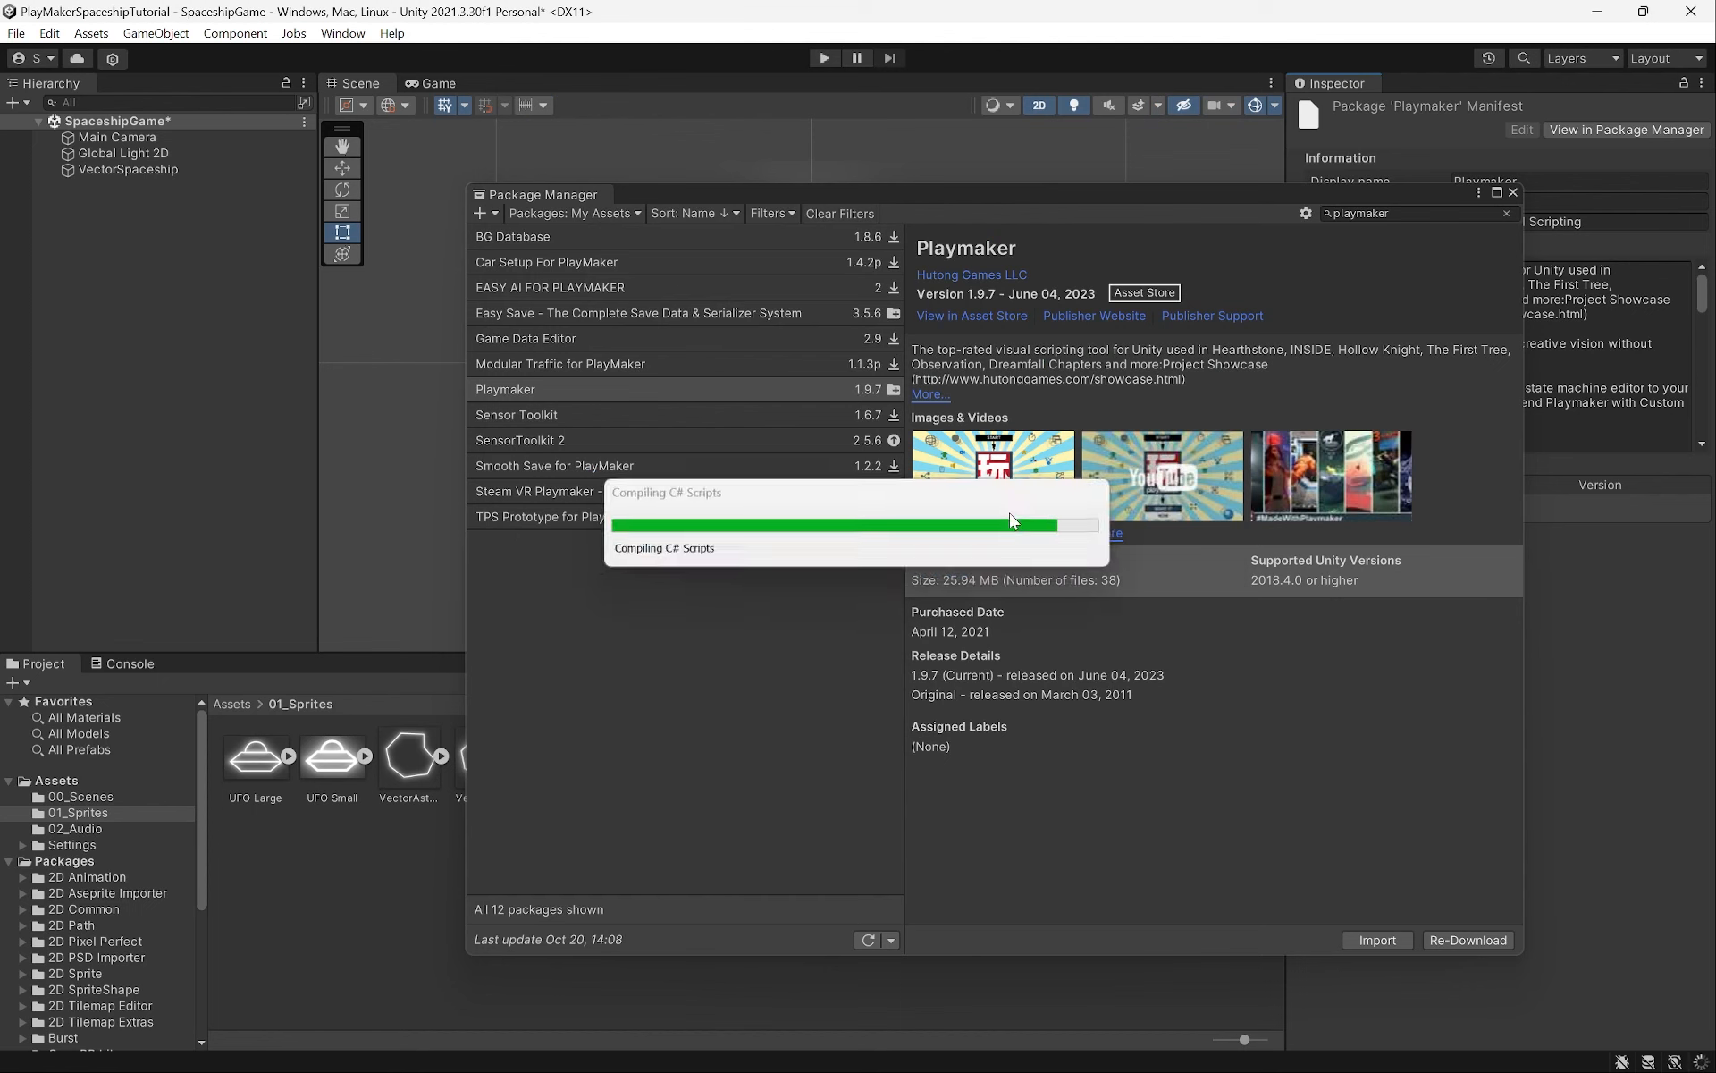
Install PlayMaker 1.9.7f1 with all its package files, then close the welcome window and the Package Manager
click(851, 461)
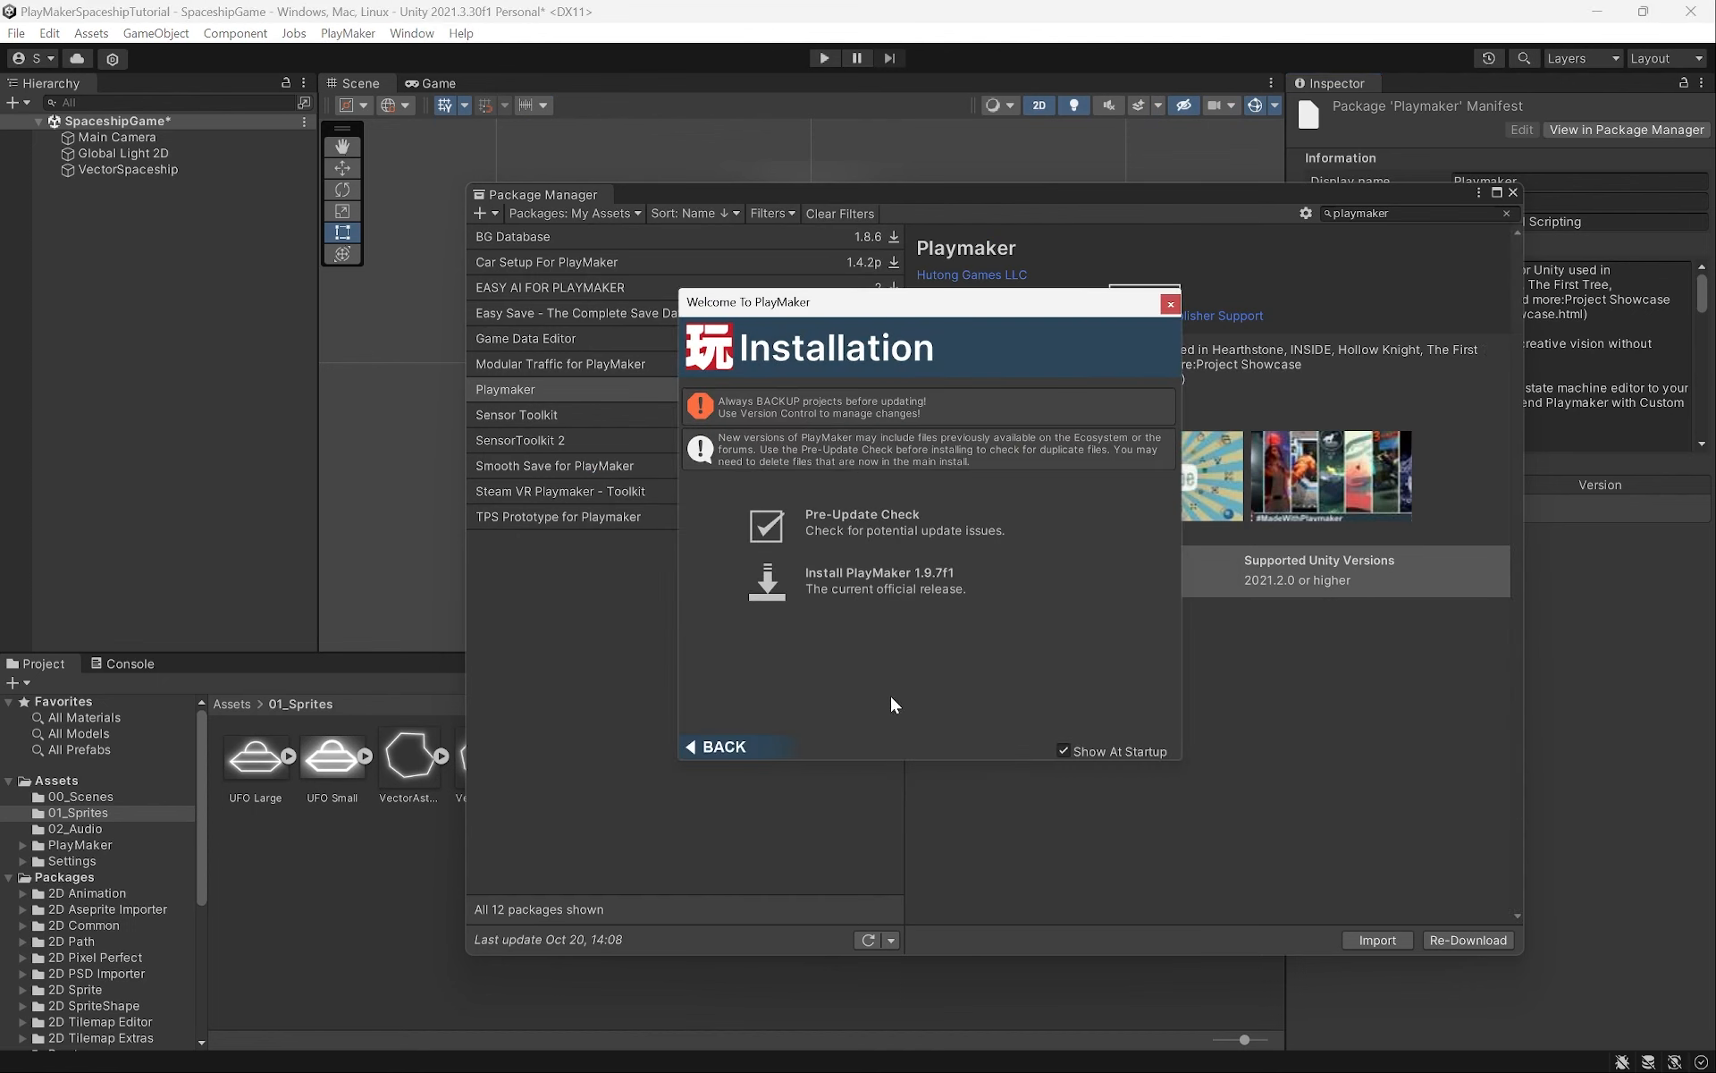
click(860, 594)
click(863, 597)
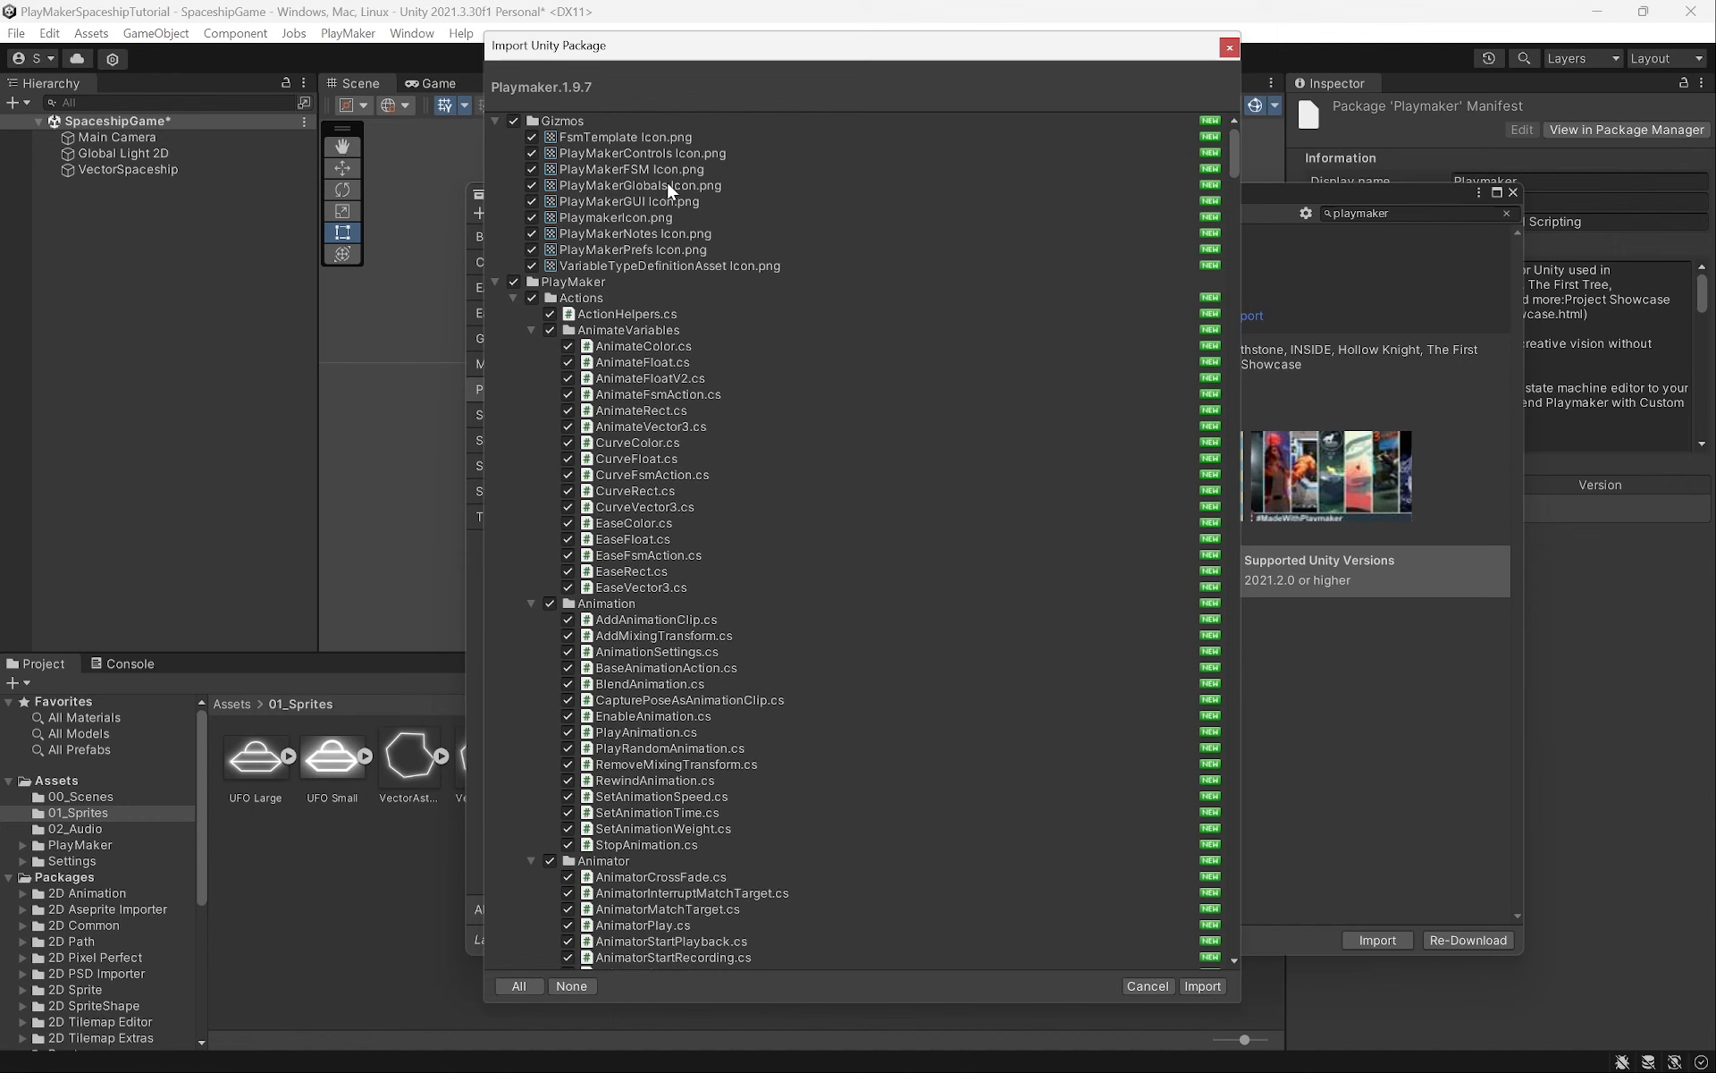
click(1202, 985)
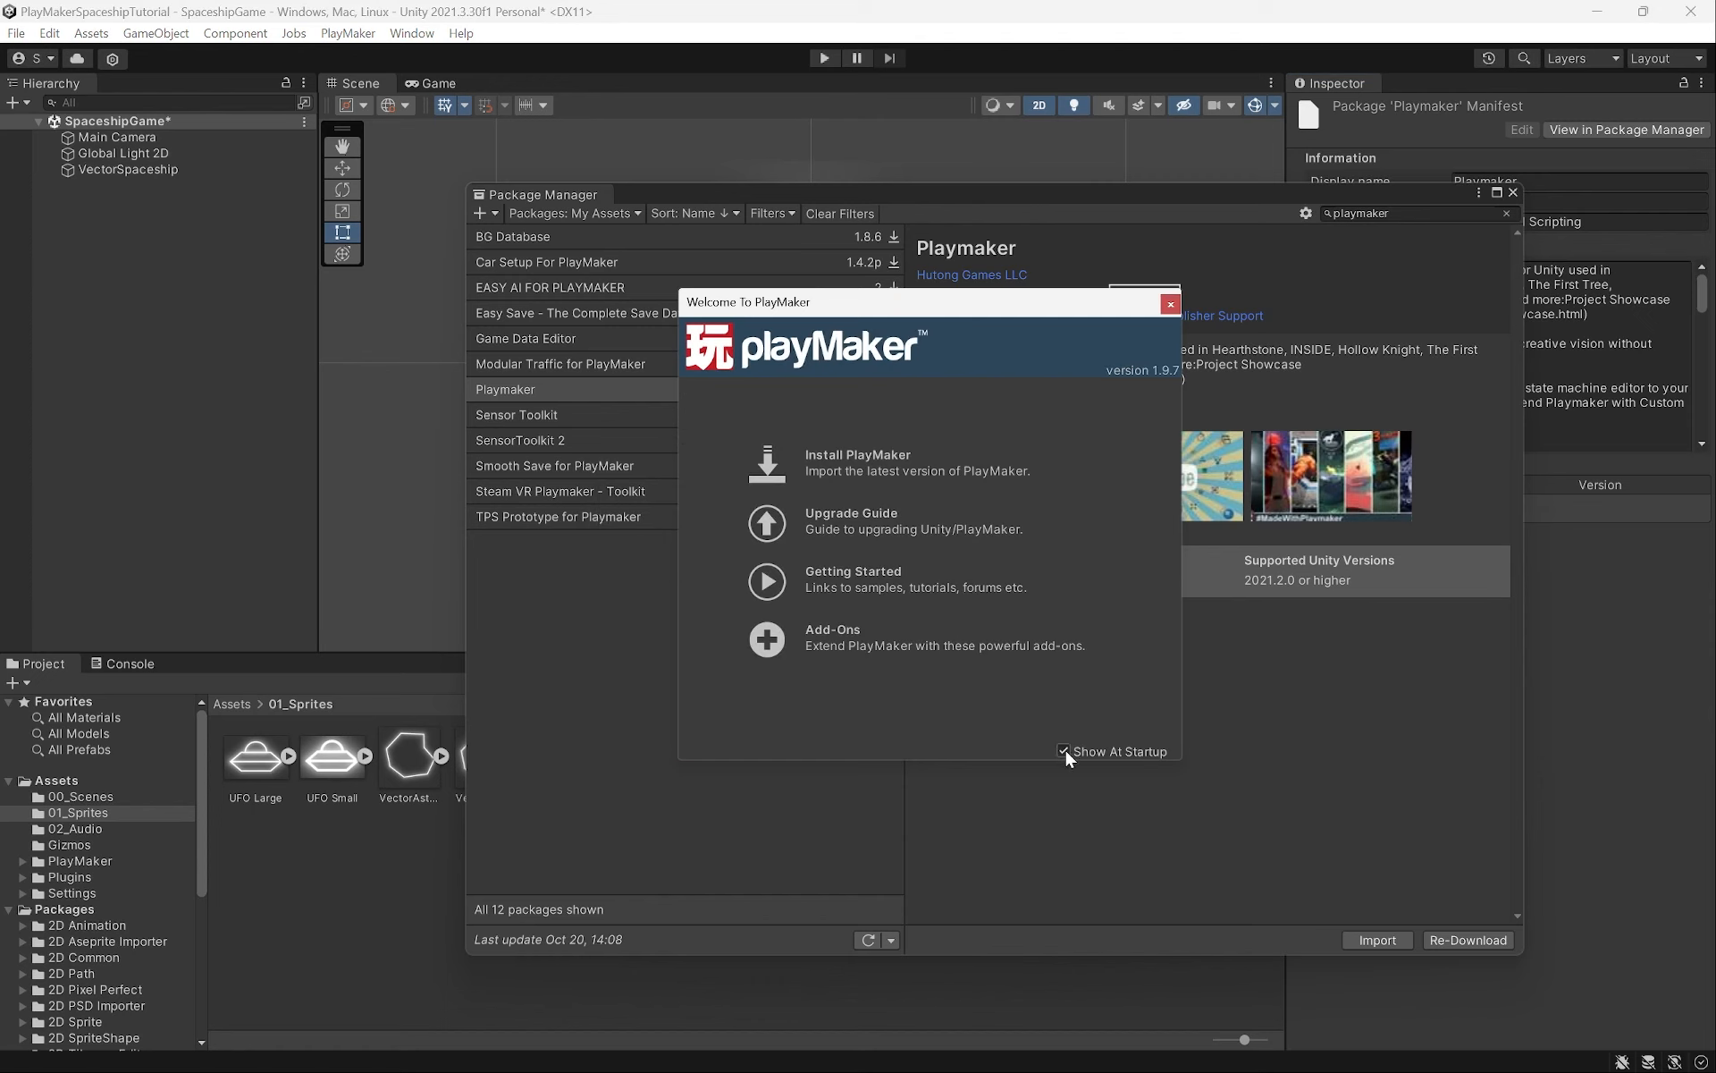
click(1170, 305)
click(1512, 192)
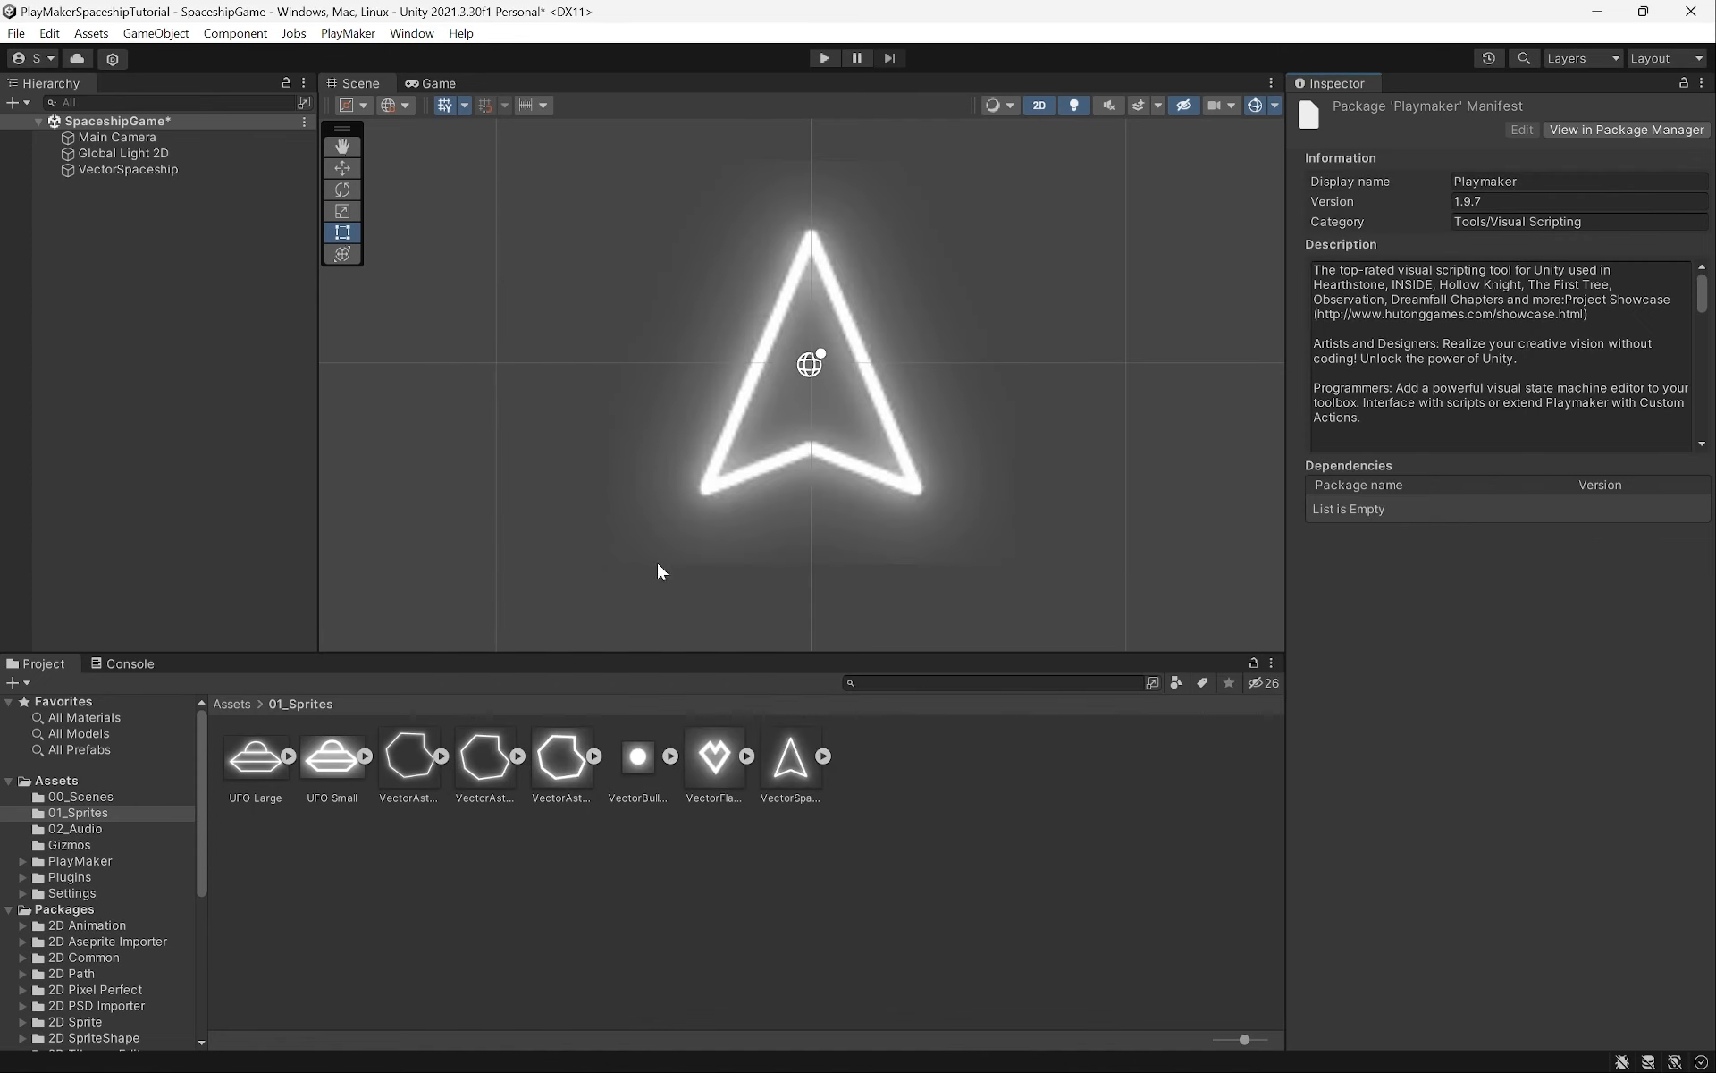
Open the PlayMaker Editor and dock it alongside the Project and Console windows
click(349, 34)
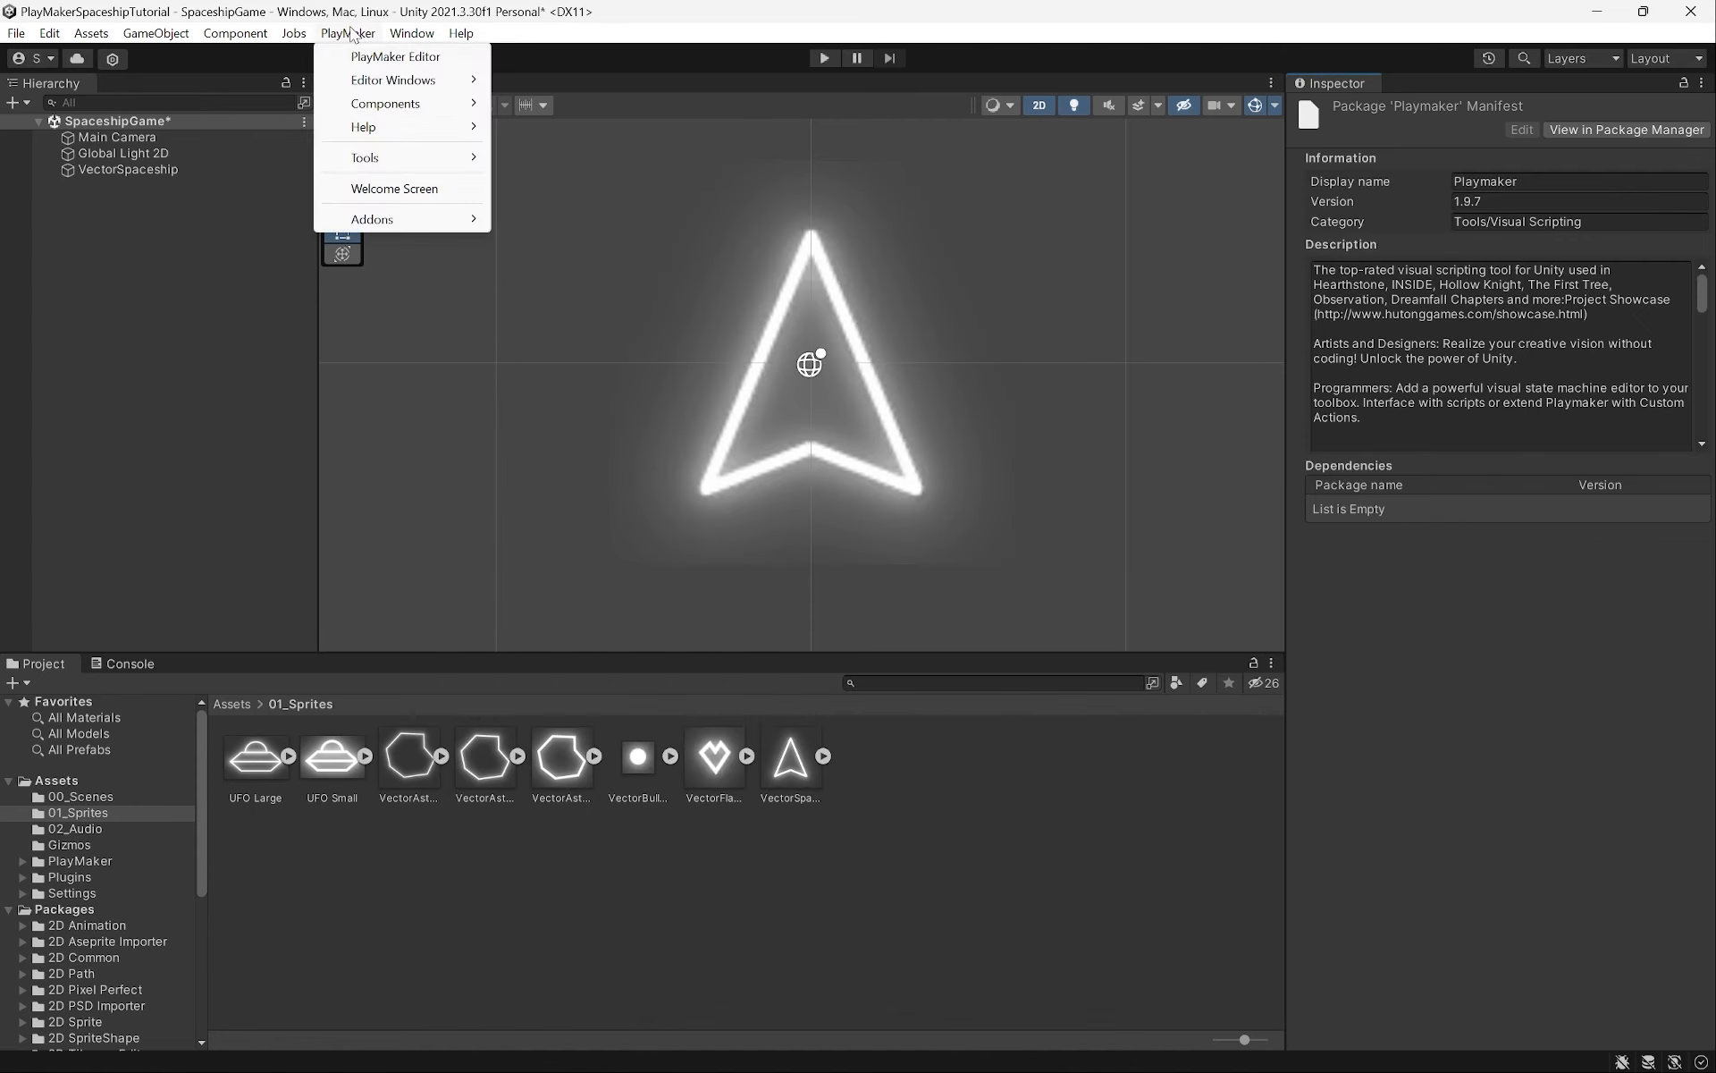
click(358, 57)
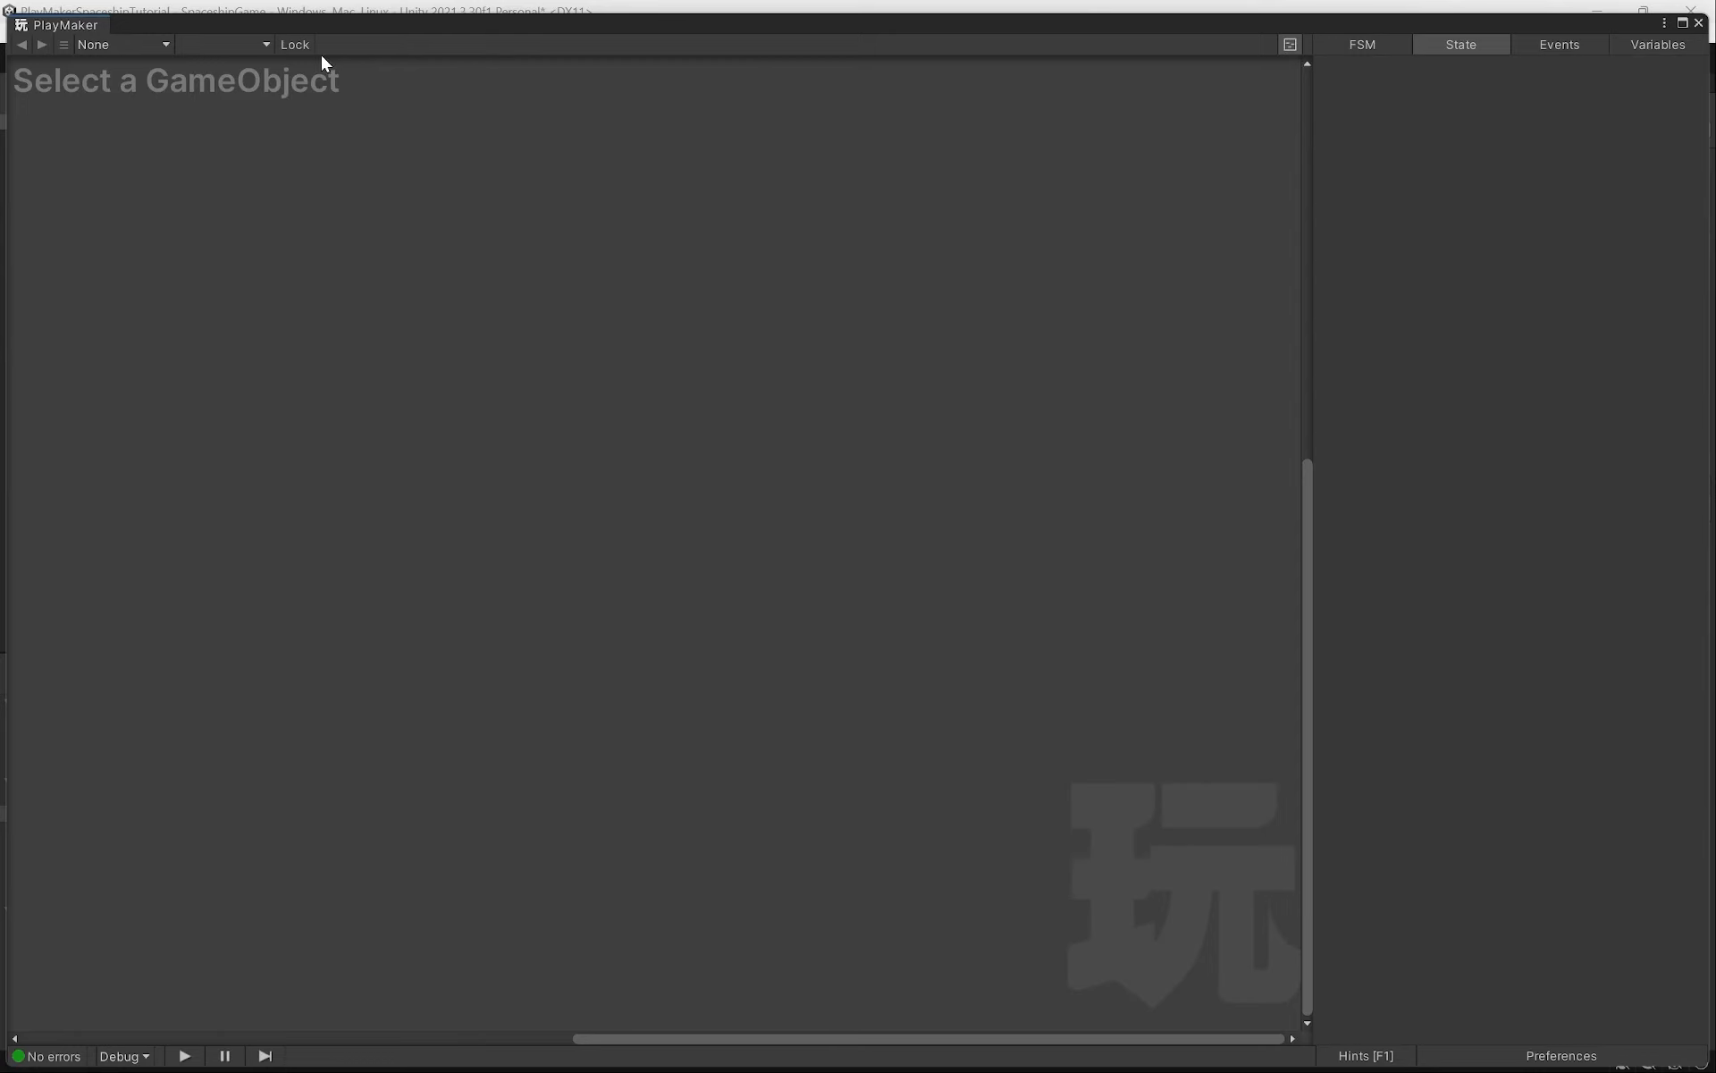
drag(186, 41, 995, 704)
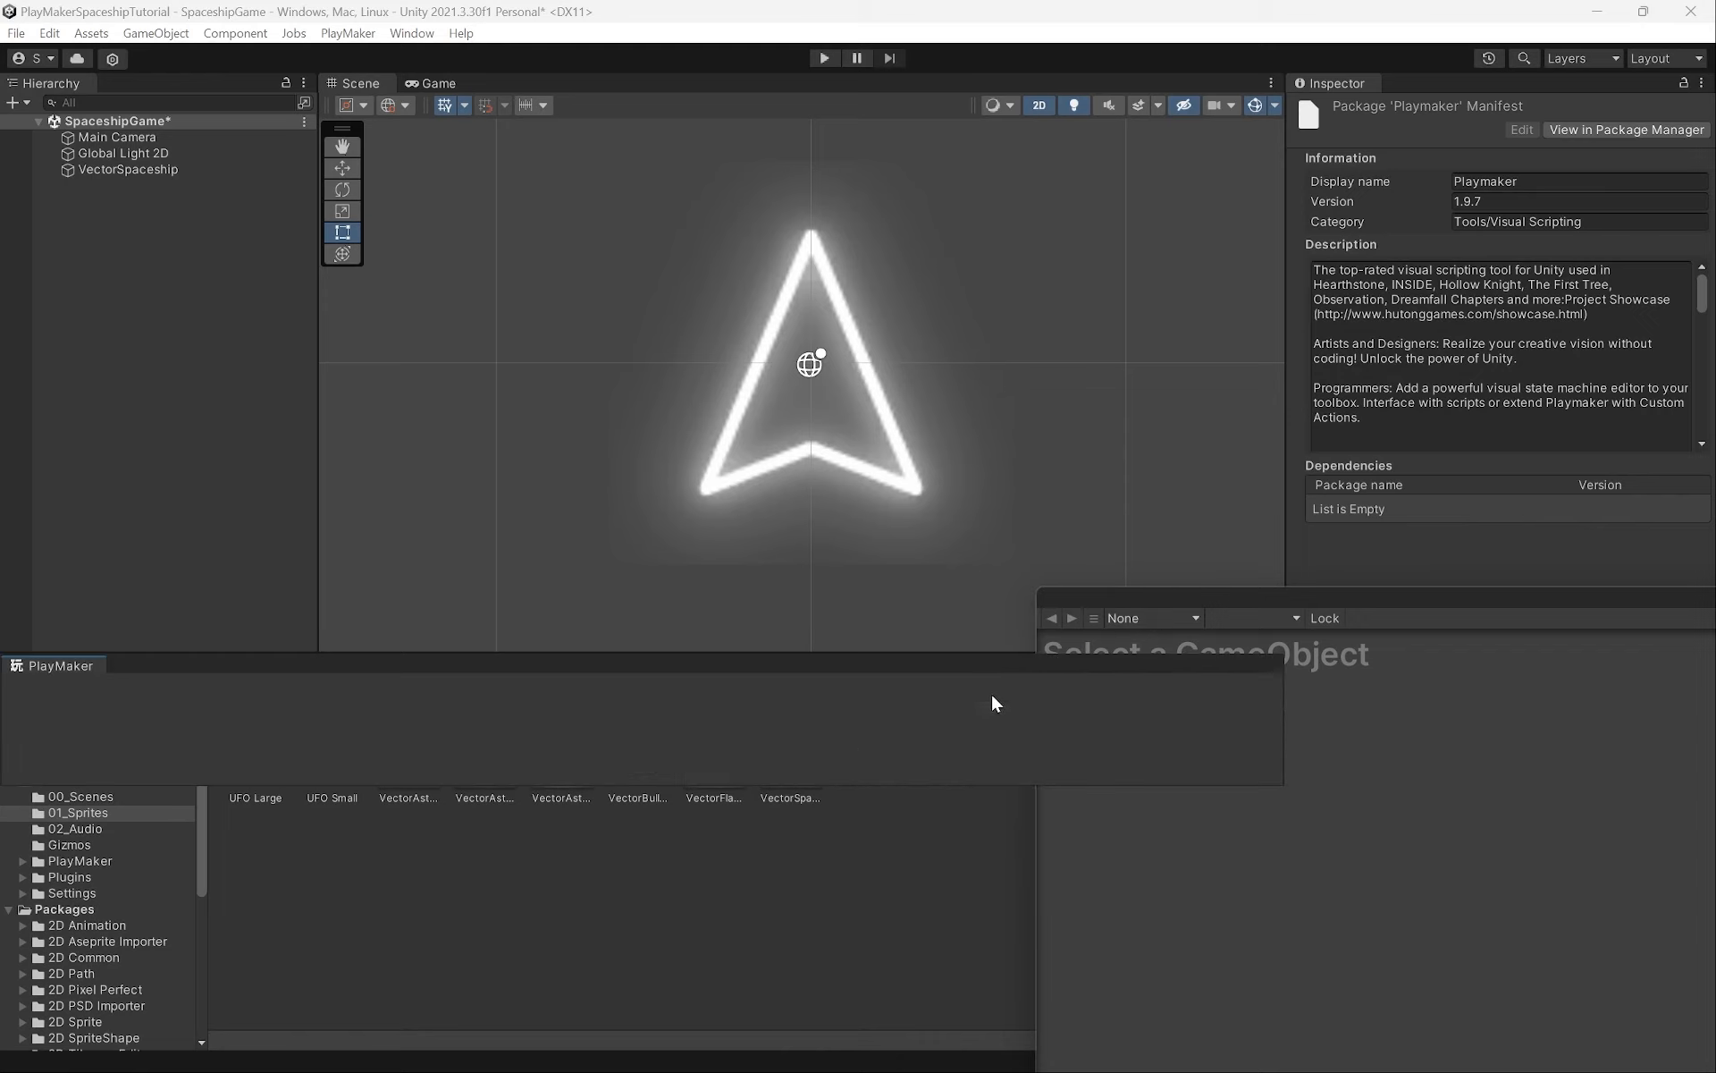
drag(814, 800, 806, 671)
Add a PlayMakerFSM component to the VectorSpaceship object
click(126, 170)
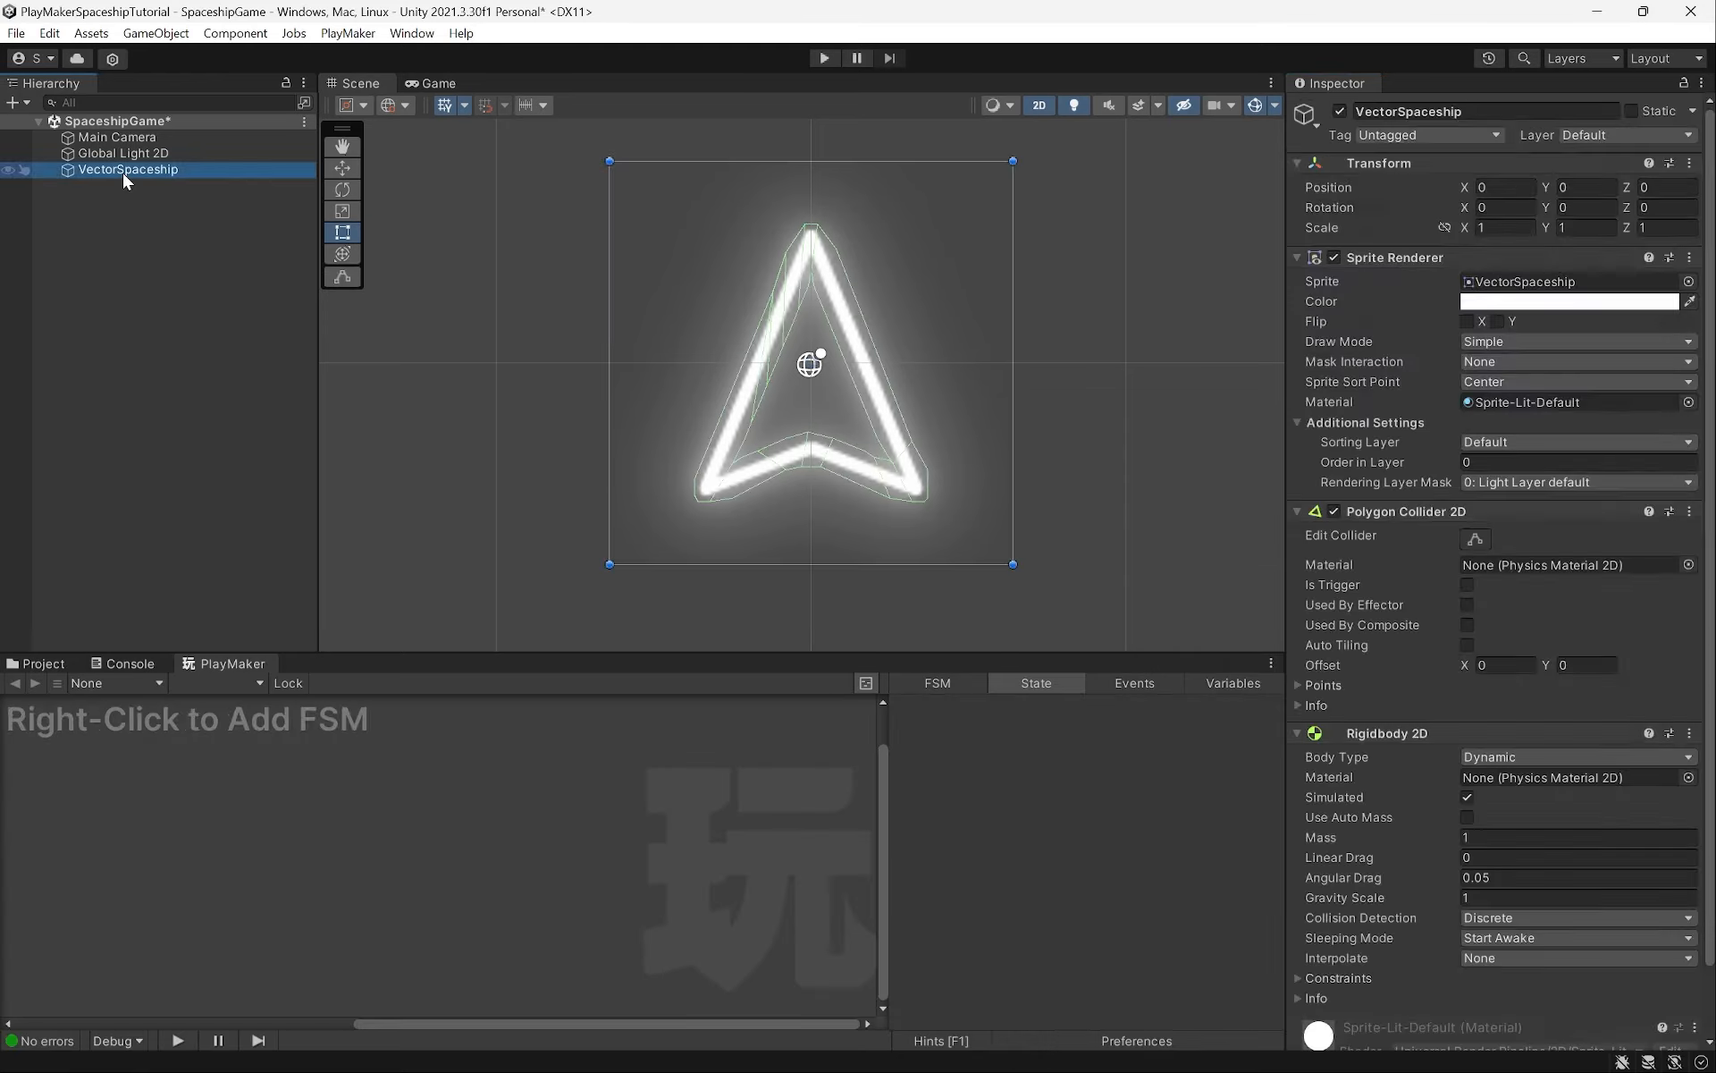
scroll(1477, 566, down, 2)
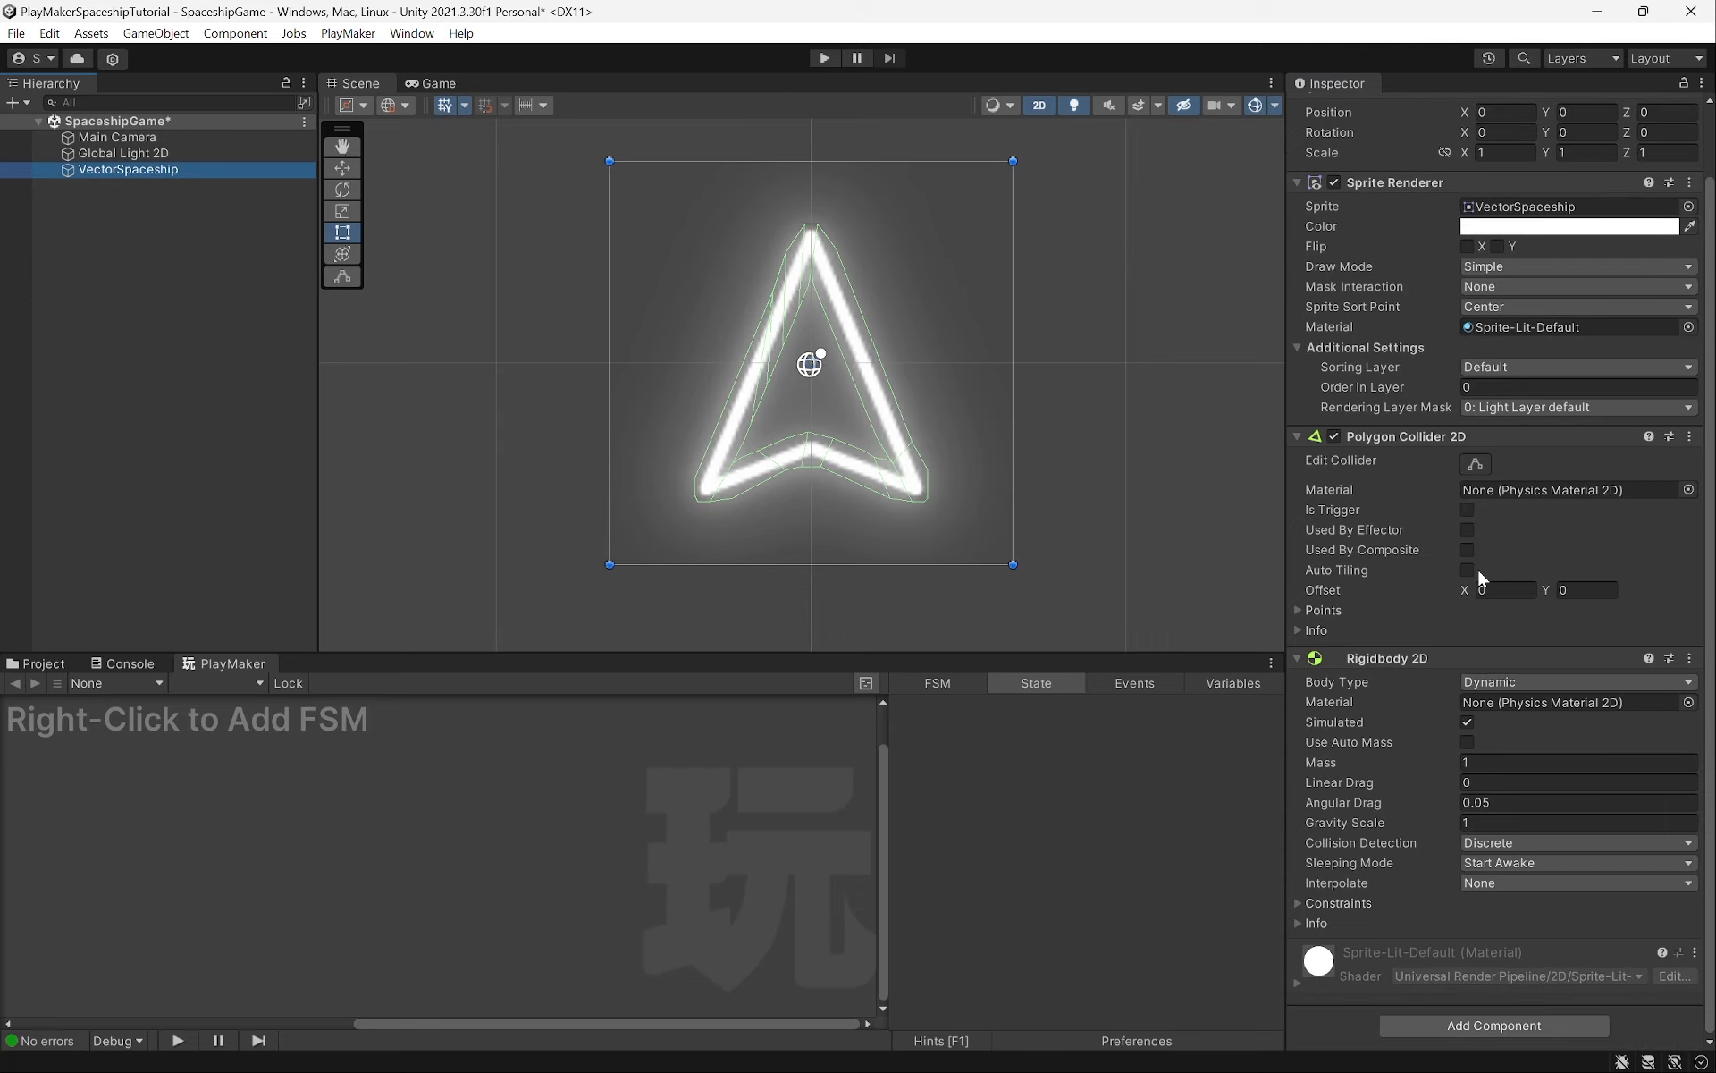
click(1502, 1025)
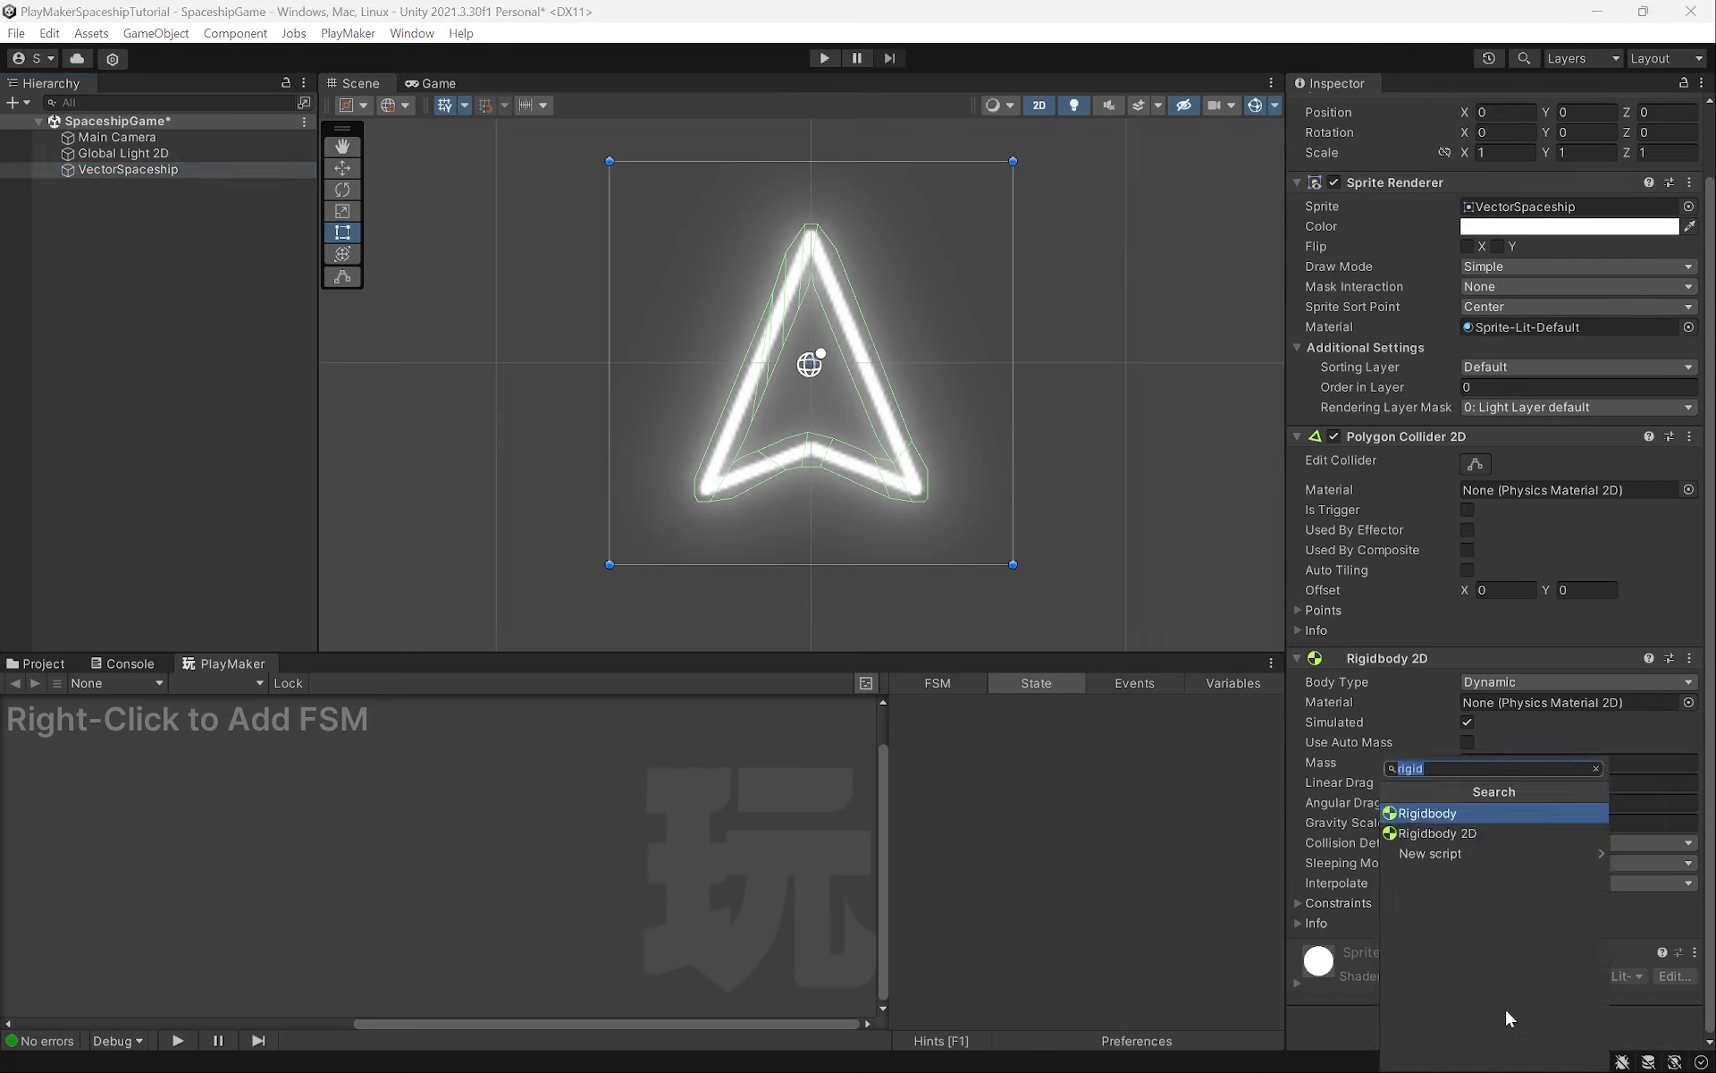
text(fsm)
click(1423, 812)
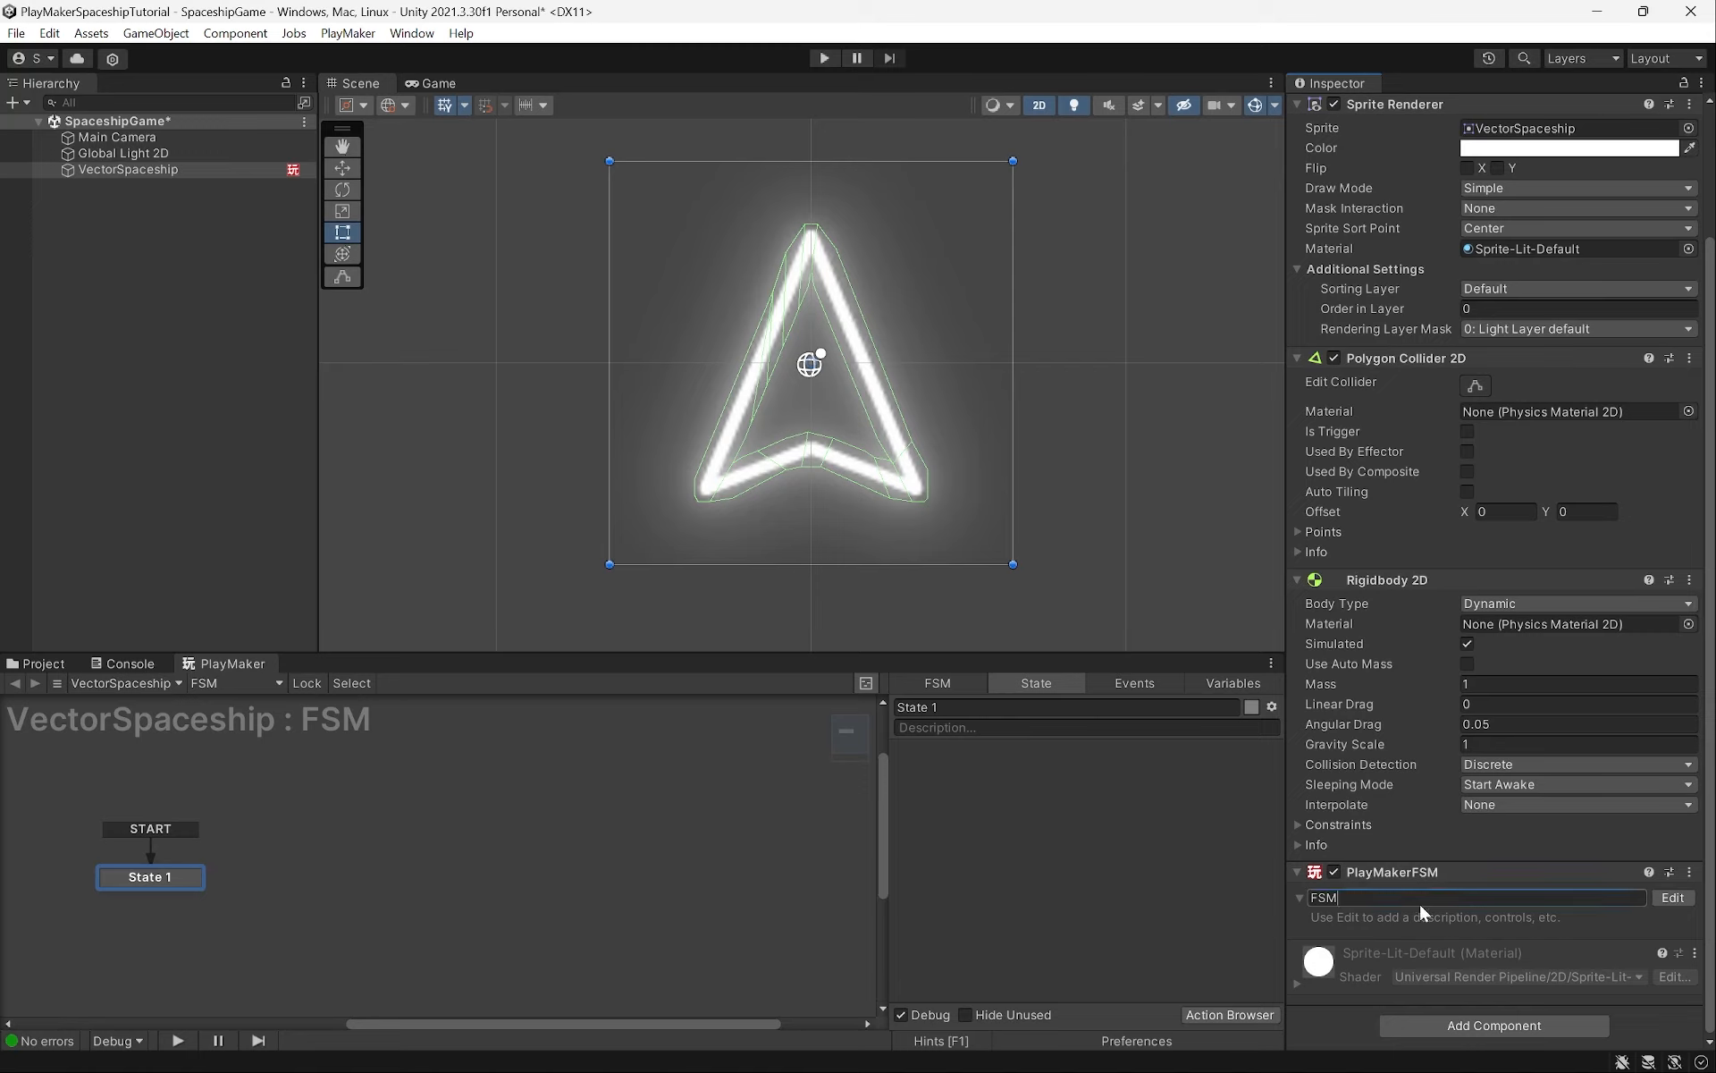
Rename the spaceship's new FSM as Thrust
key(ctrl+a)
text(Thrust)
key(Return)
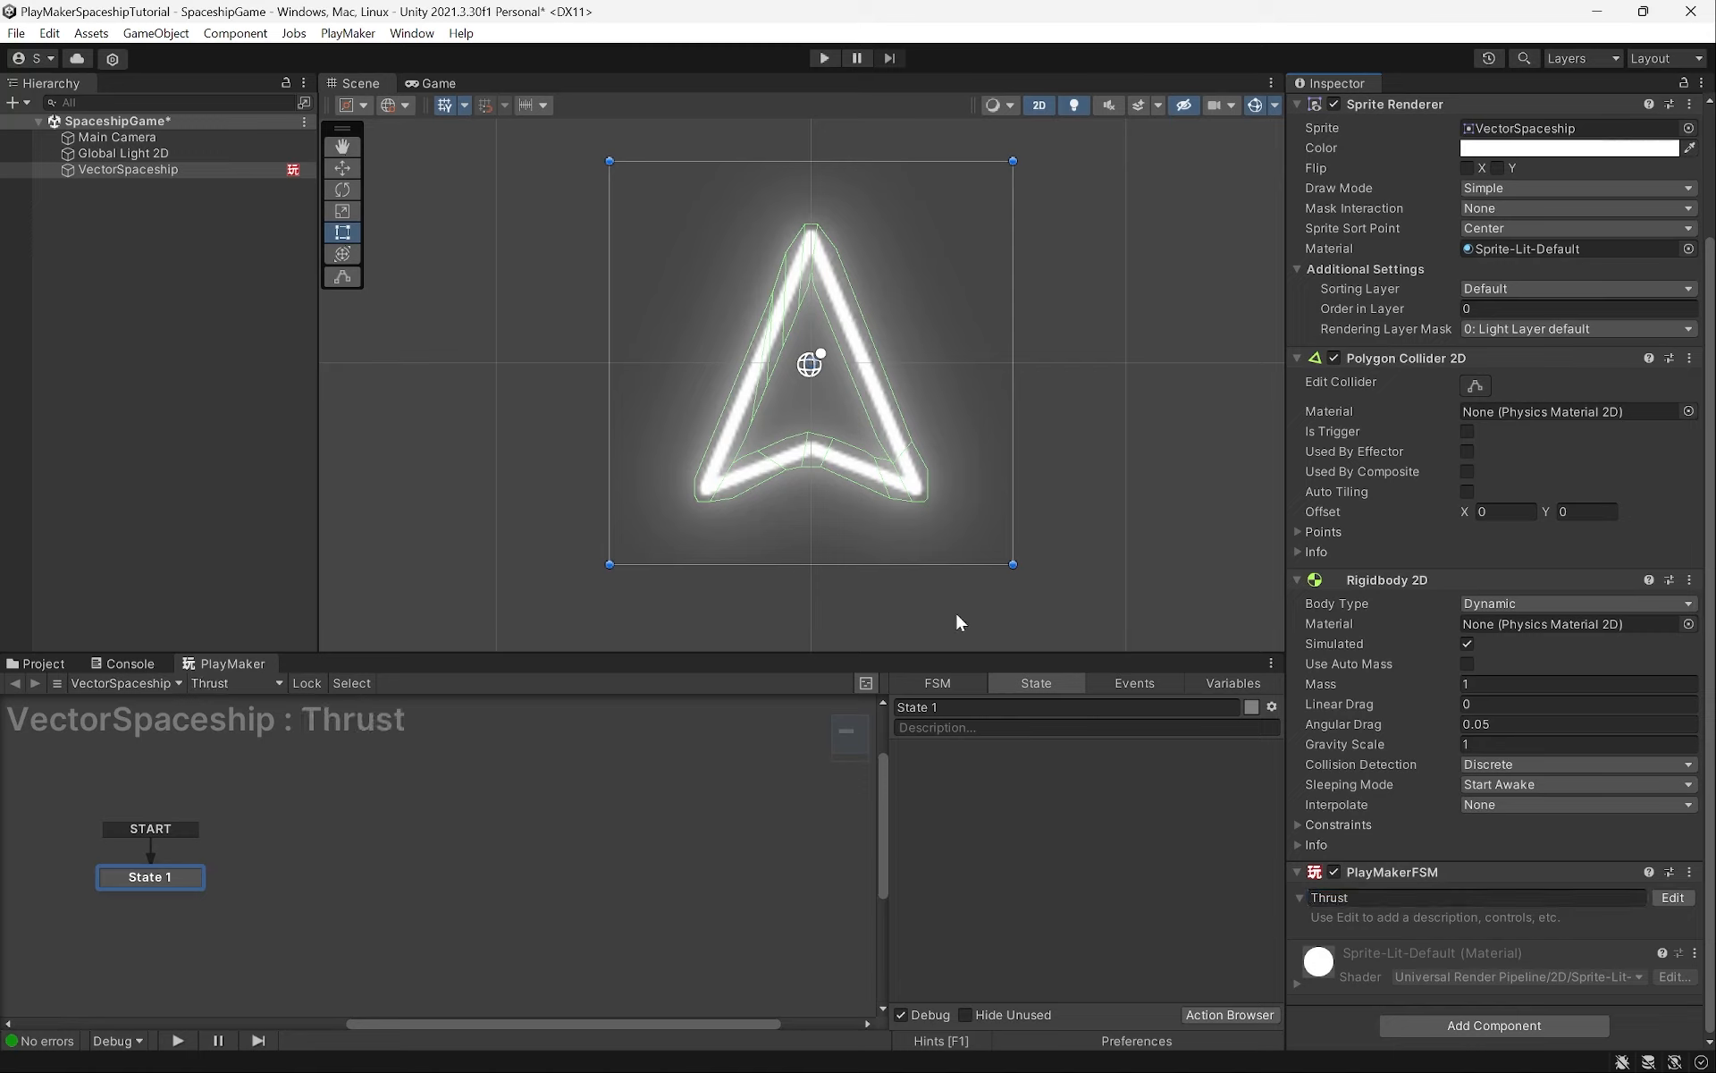
drag(136, 882, 523, 831)
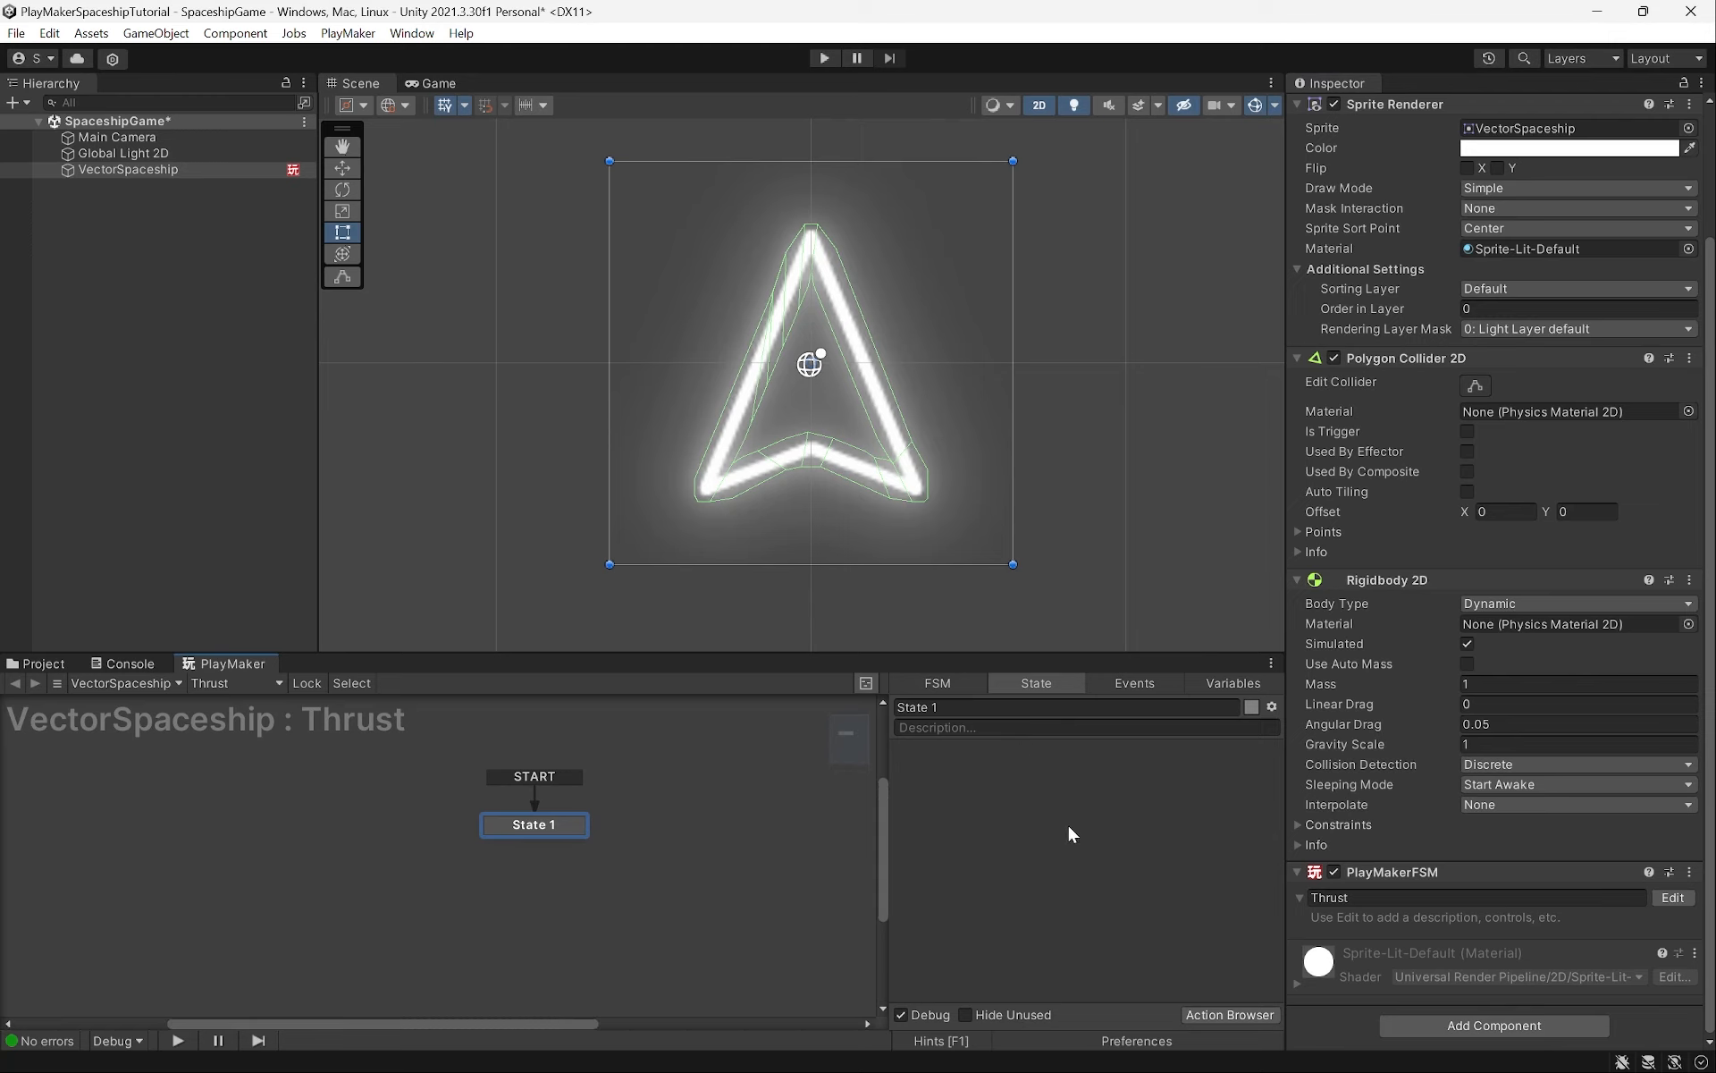
Open the Action Browser, dock it beside the PlayMaker editor and make it narrower
click(1226, 1014)
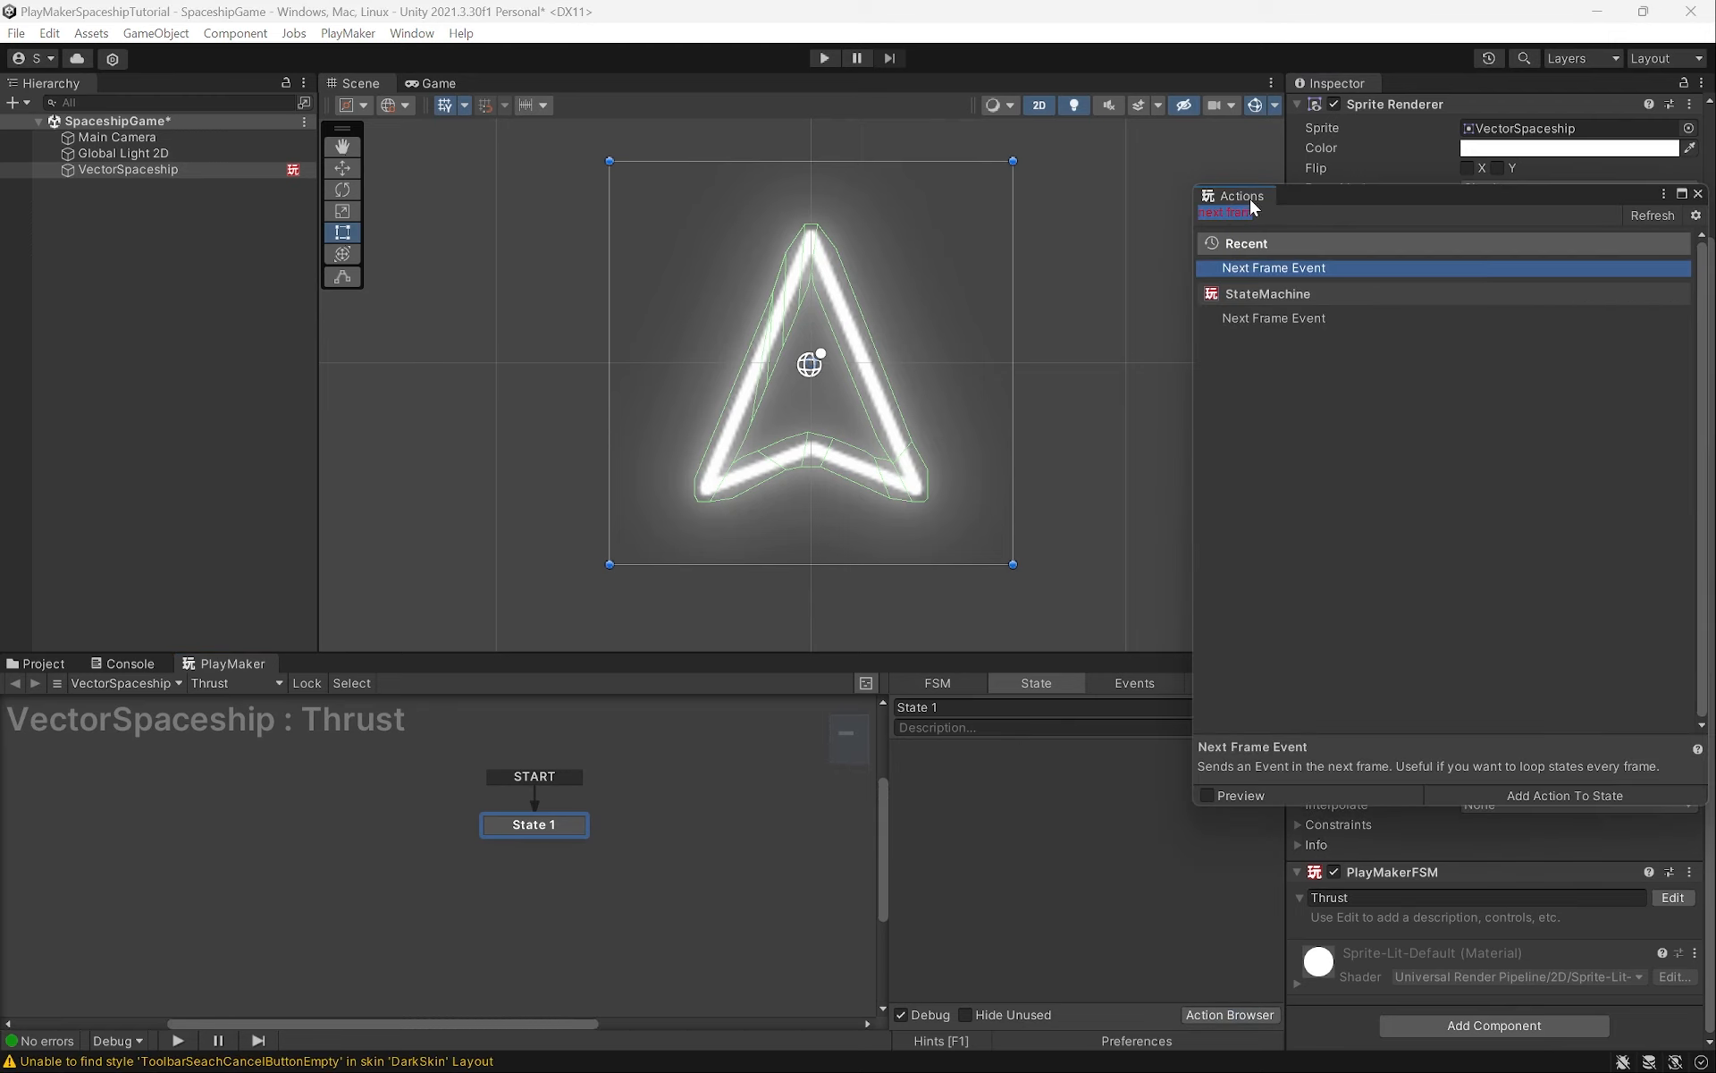
drag(1246, 190, 1214, 878)
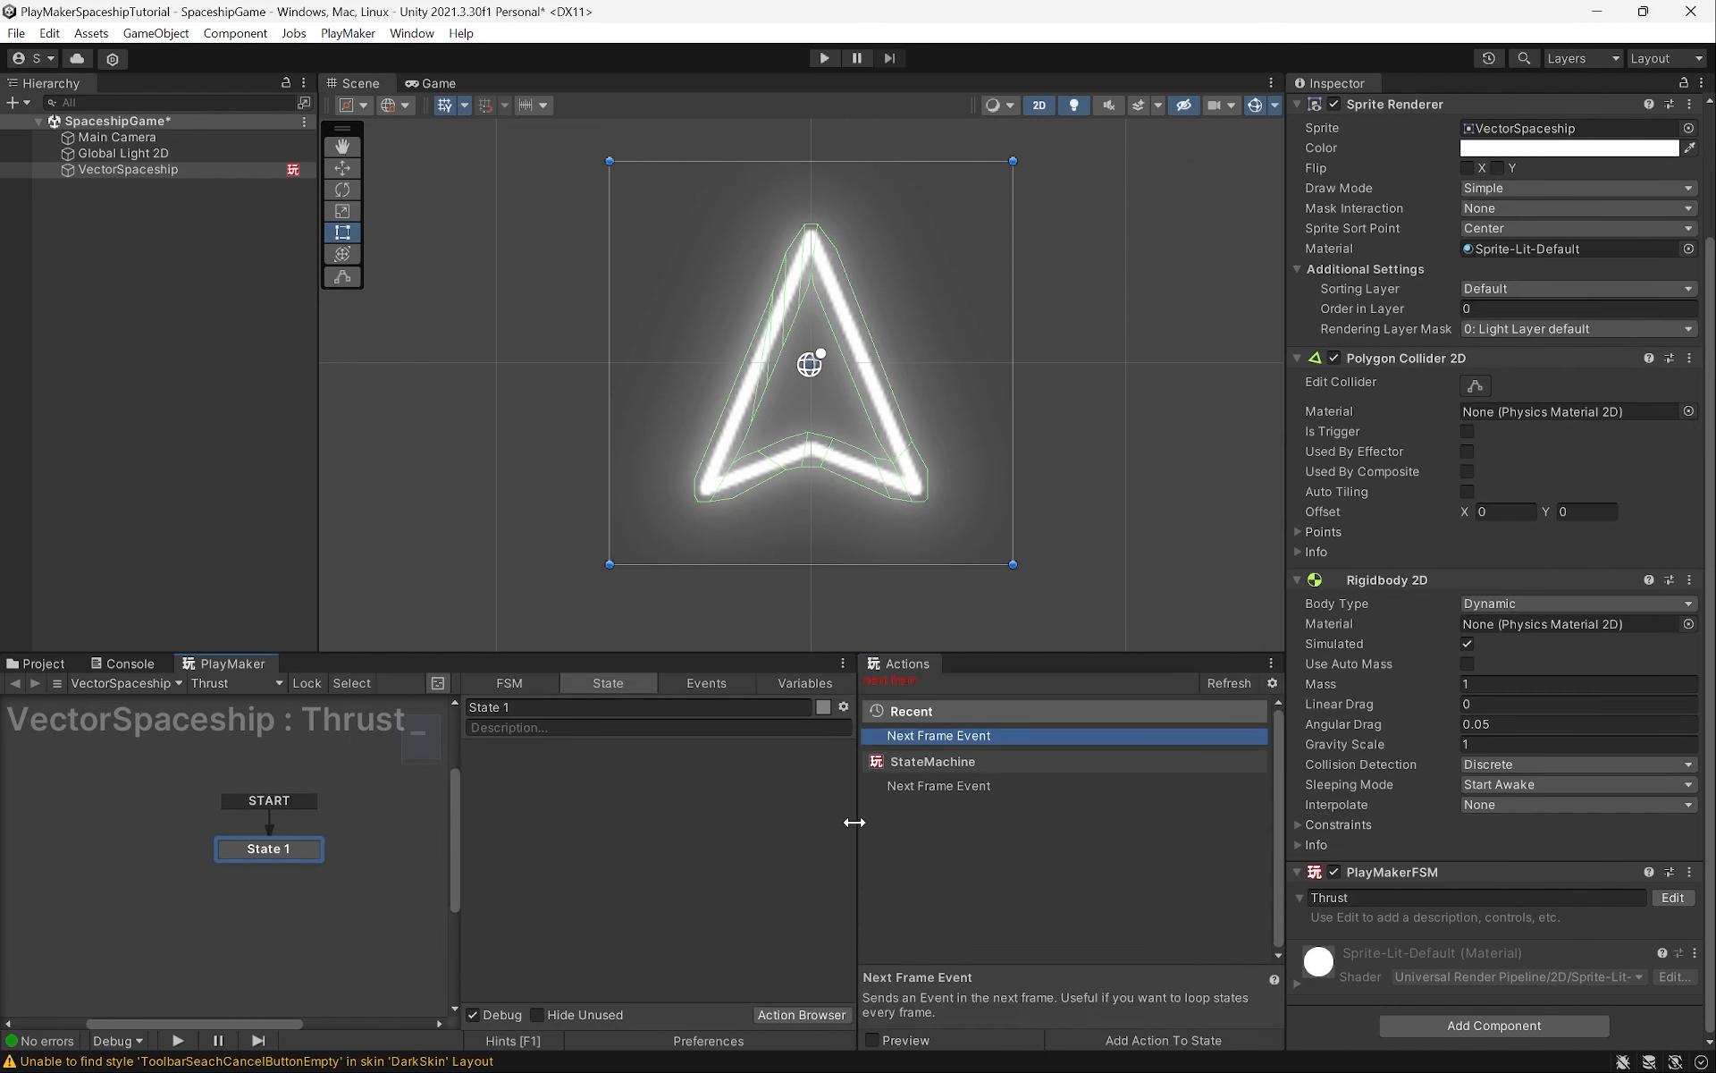
drag(856, 819, 1026, 809)
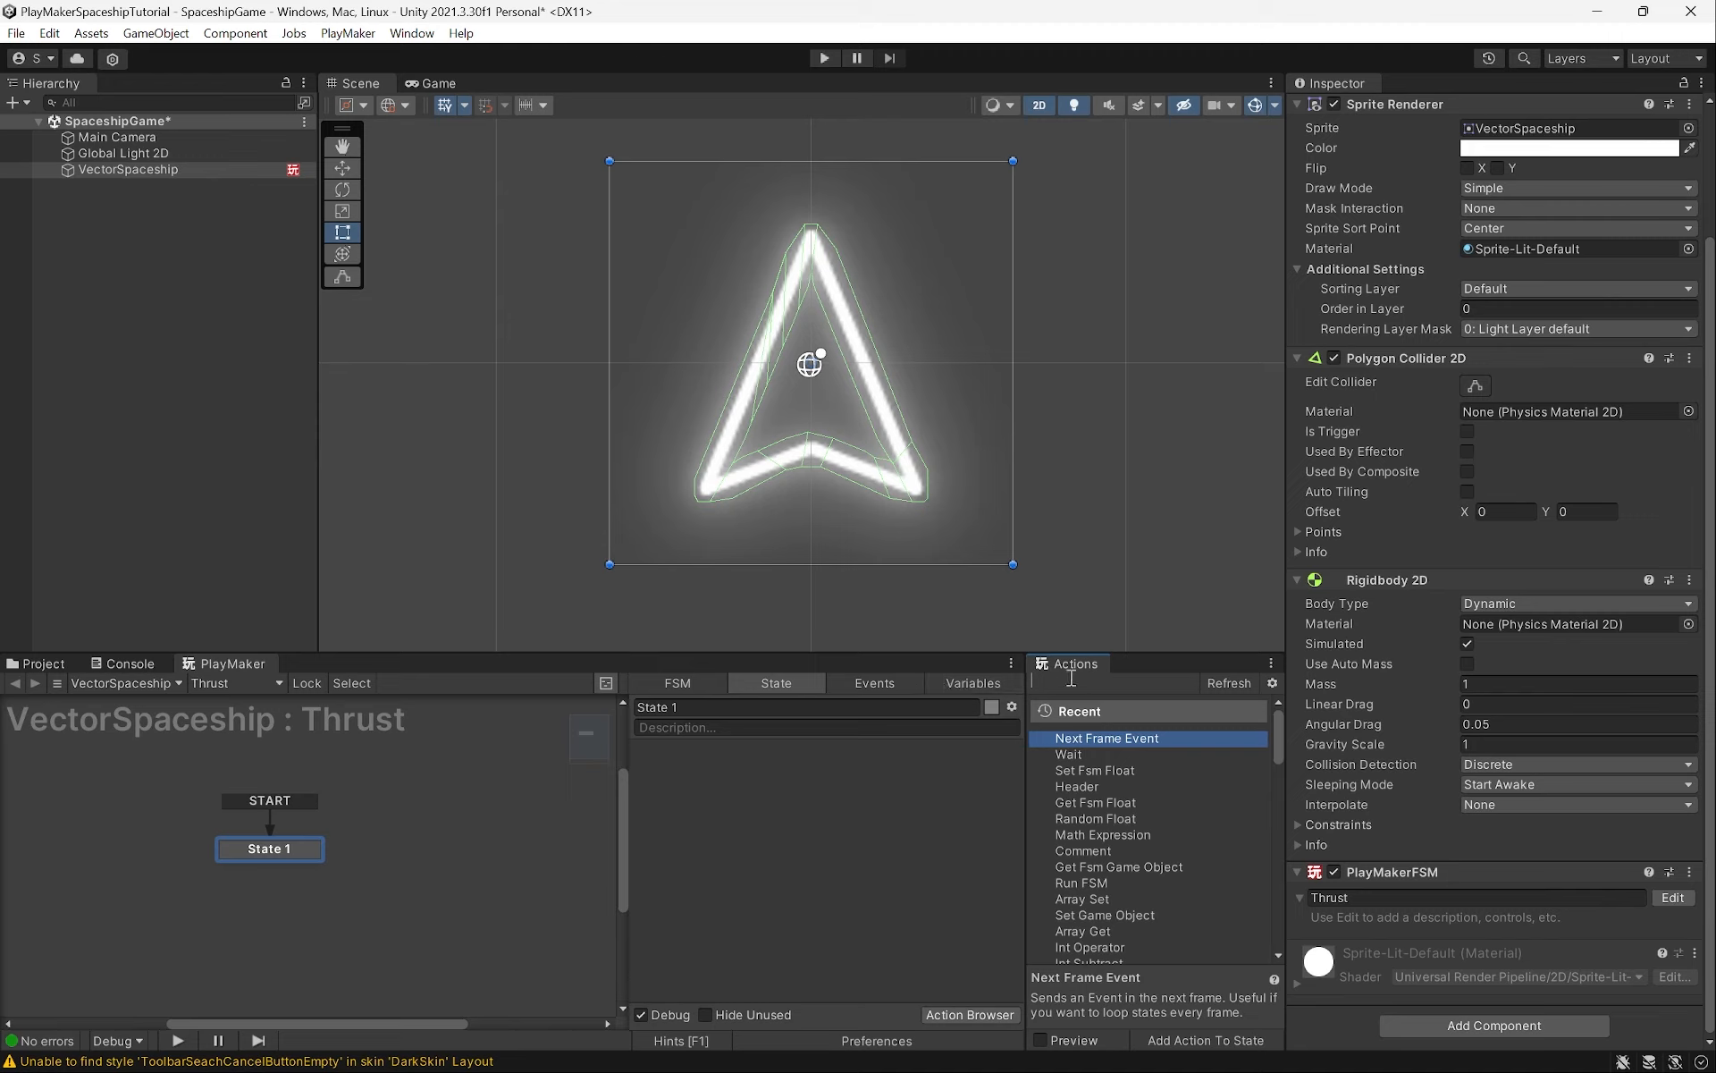
Add an Add Relative Force 2d action to State 1 and set it to run every frame
text(add re)
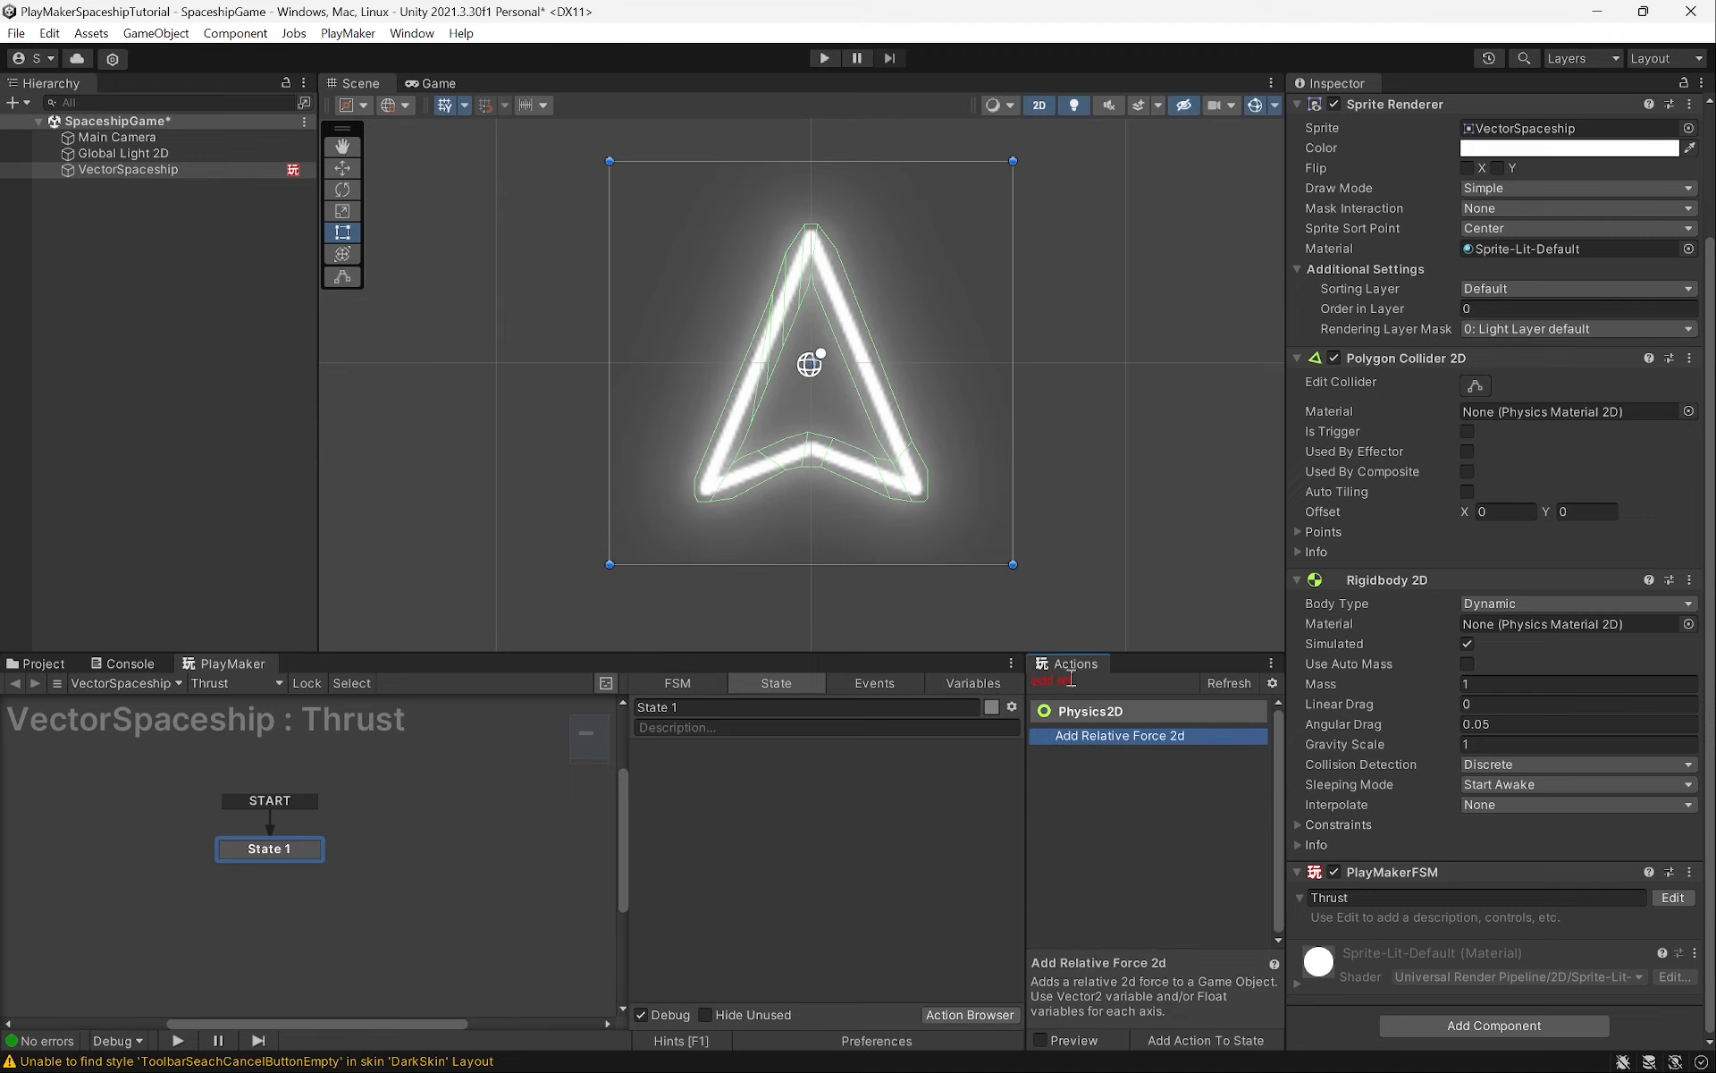
drag(1069, 740, 789, 878)
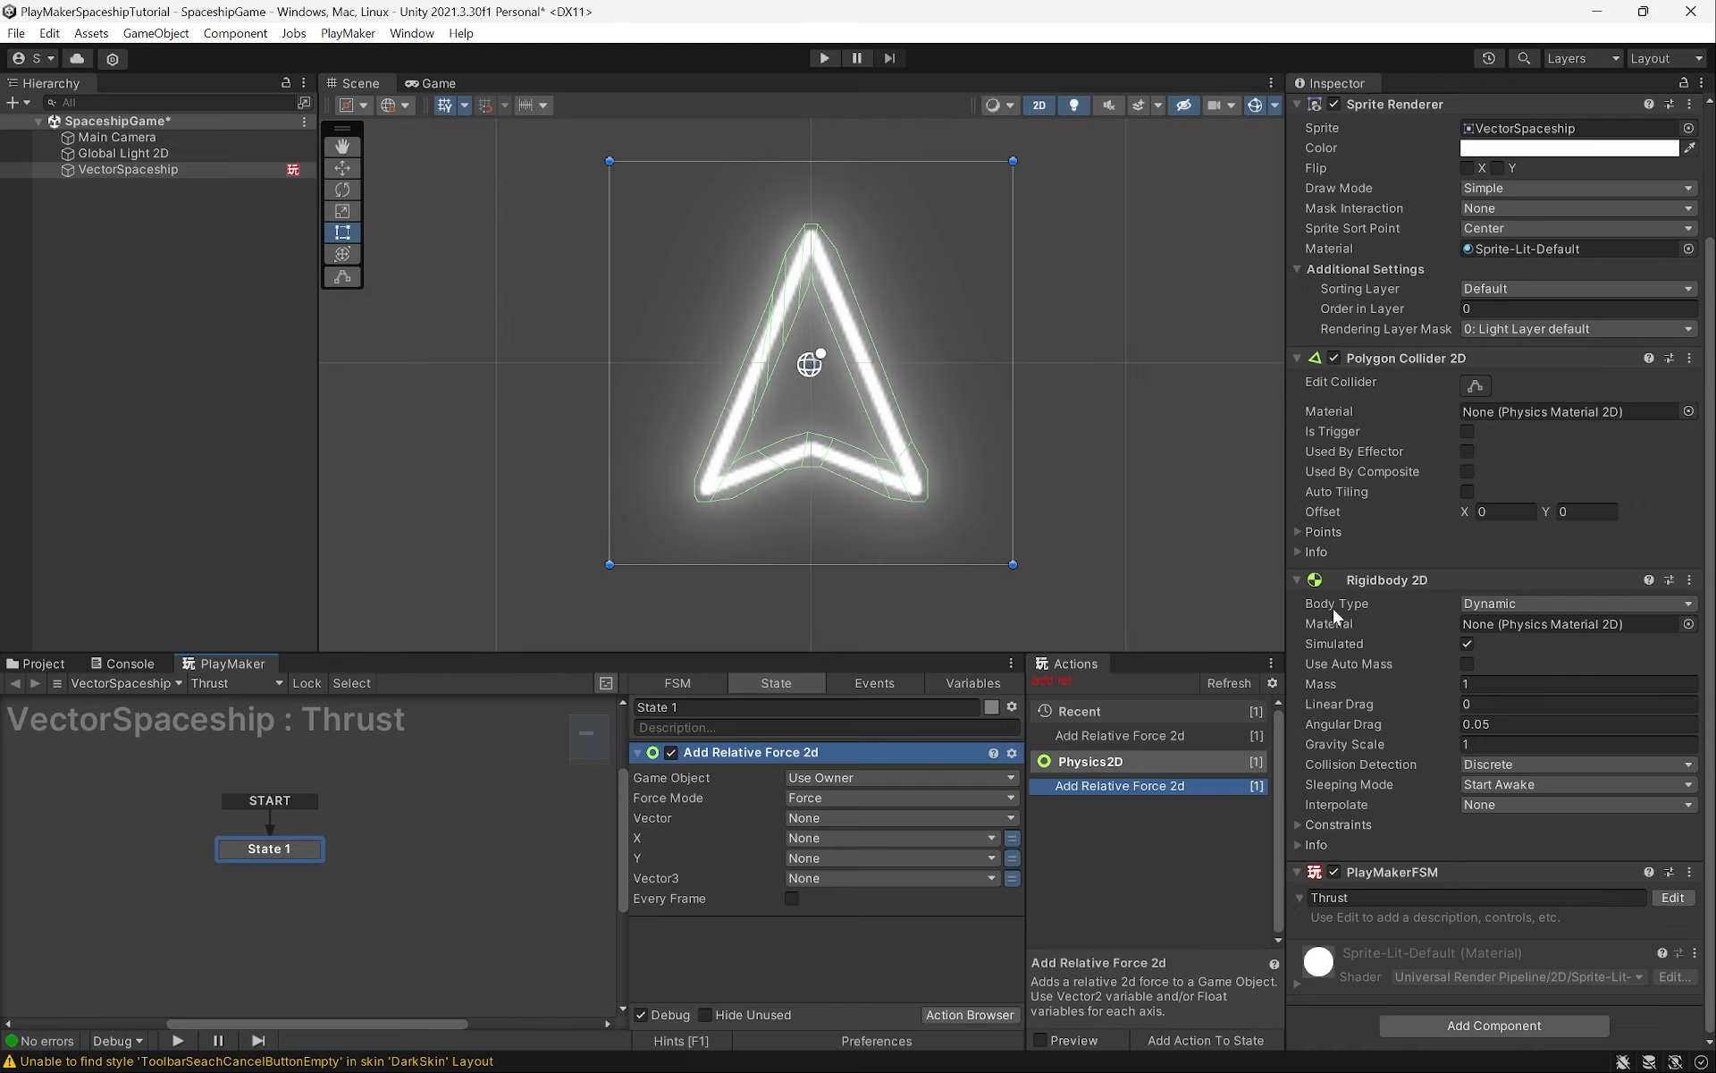
click(791, 897)
click(791, 898)
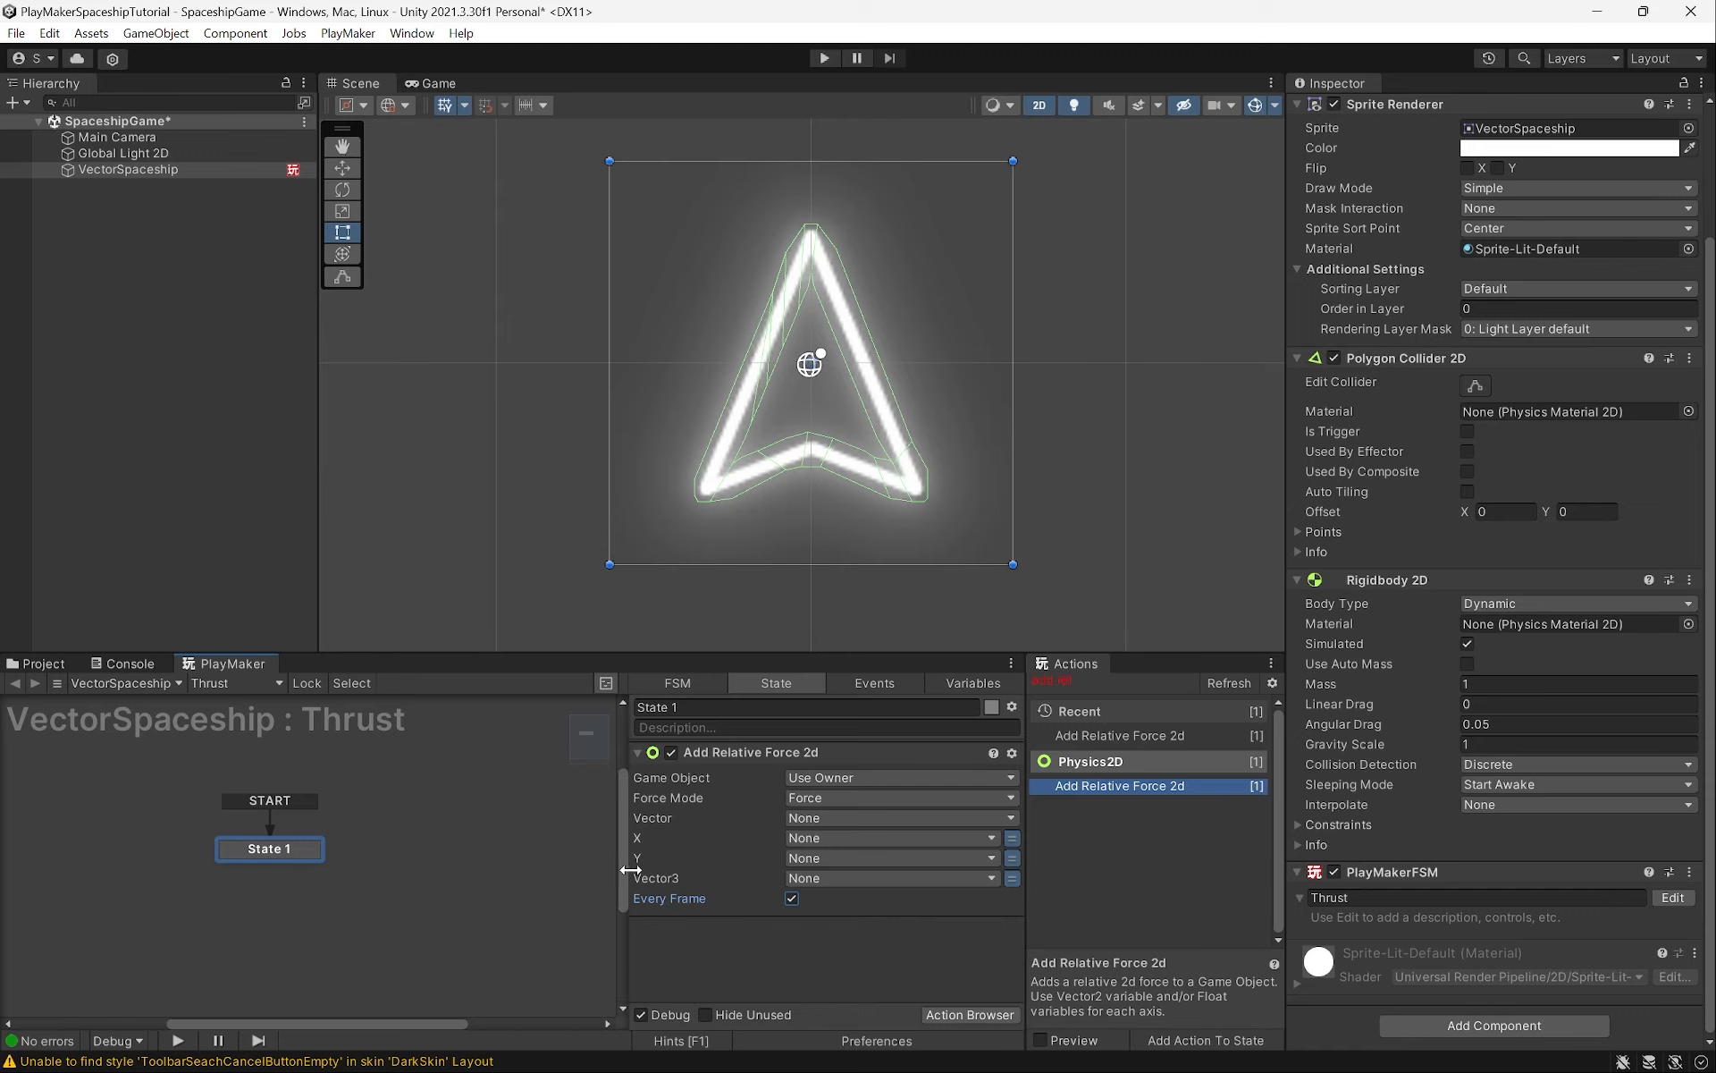
Switch the Add Relative Force 2d action's Y force to a direct value and set it to 3
click(1013, 857)
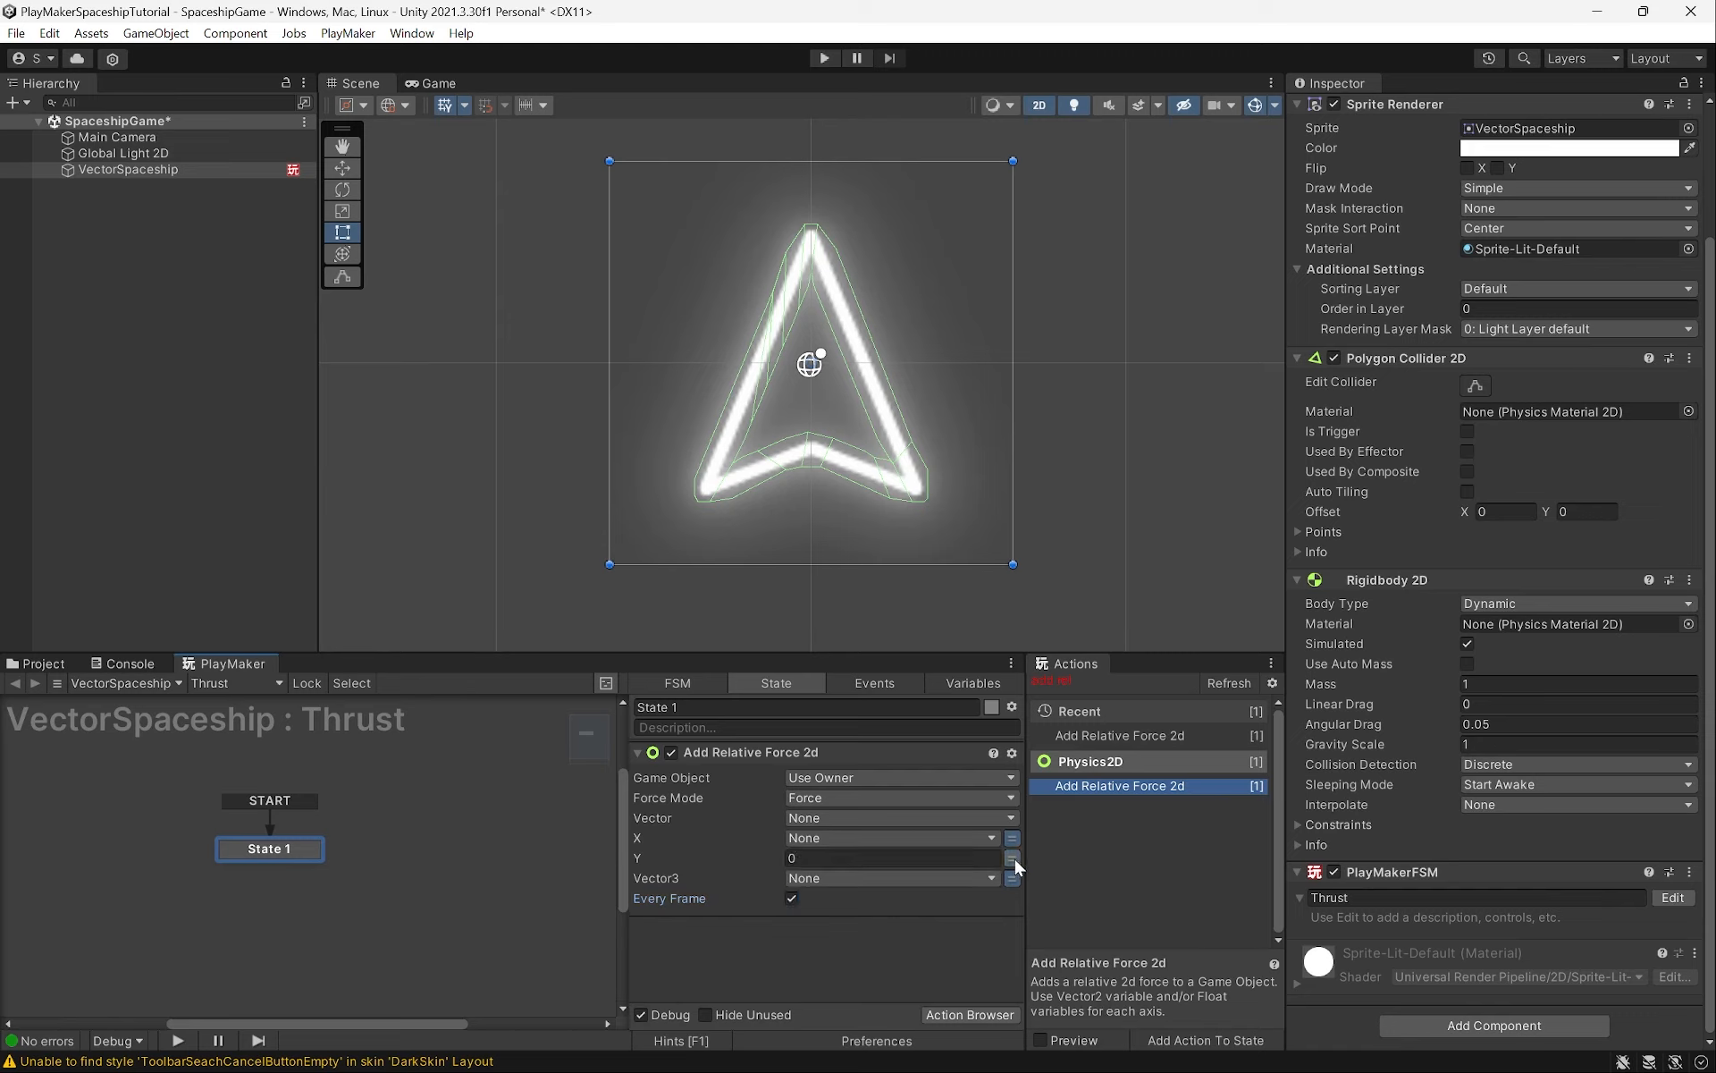
click(882, 857)
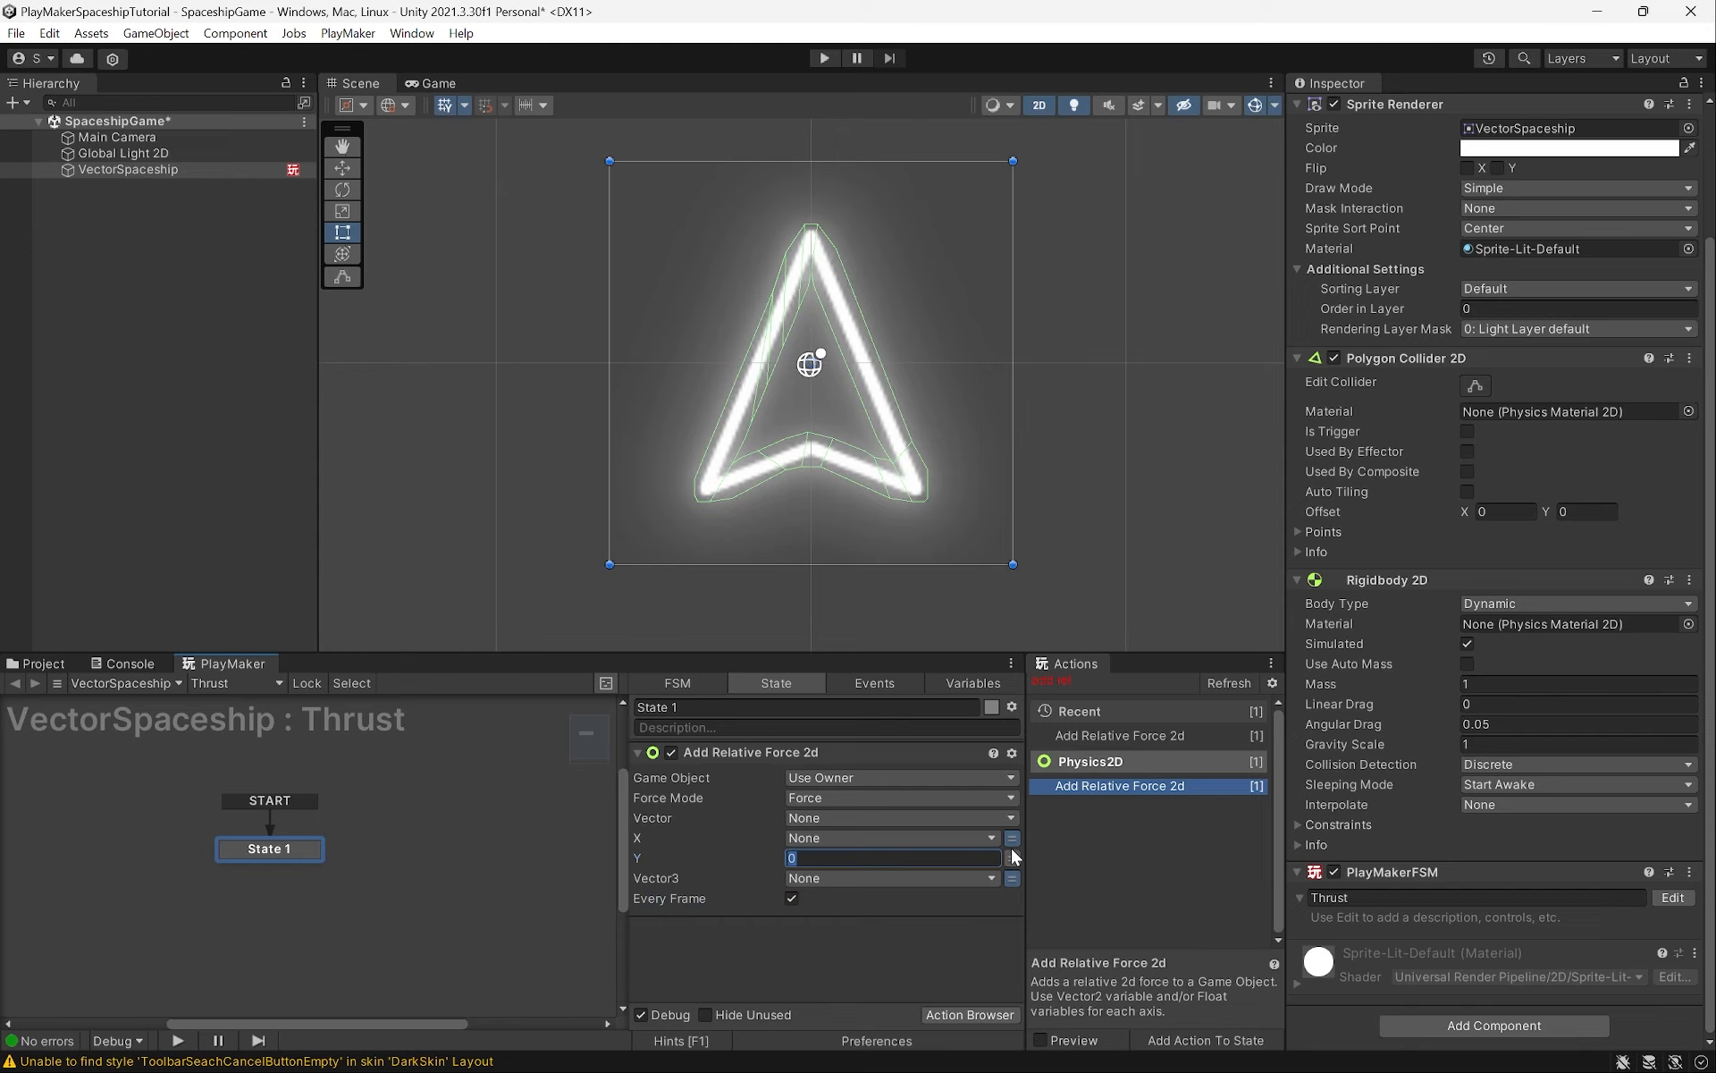
text(3)
Turn off the gizmos in the Scene view and switch to the Move tool with the whole surroundings of the spaceship in view
scroll(632, 413, down, 8)
scroll(787, 406, down, 4)
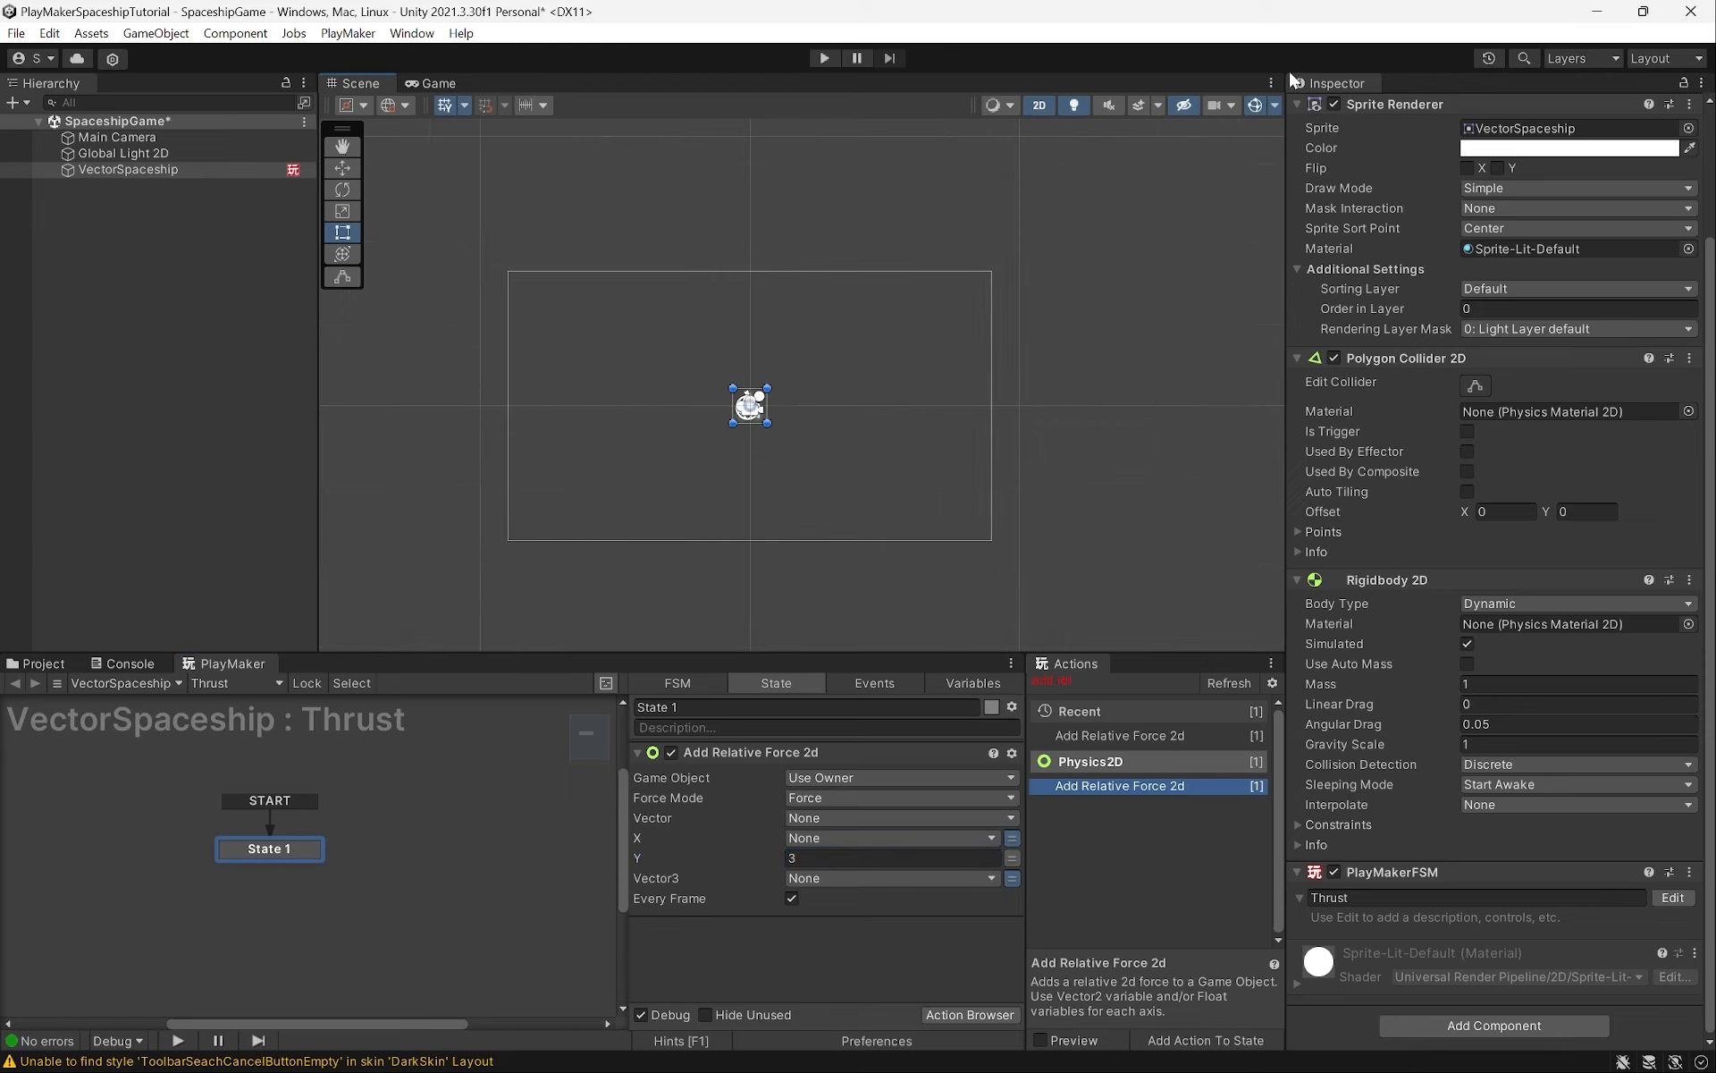
click(1259, 104)
key(w)
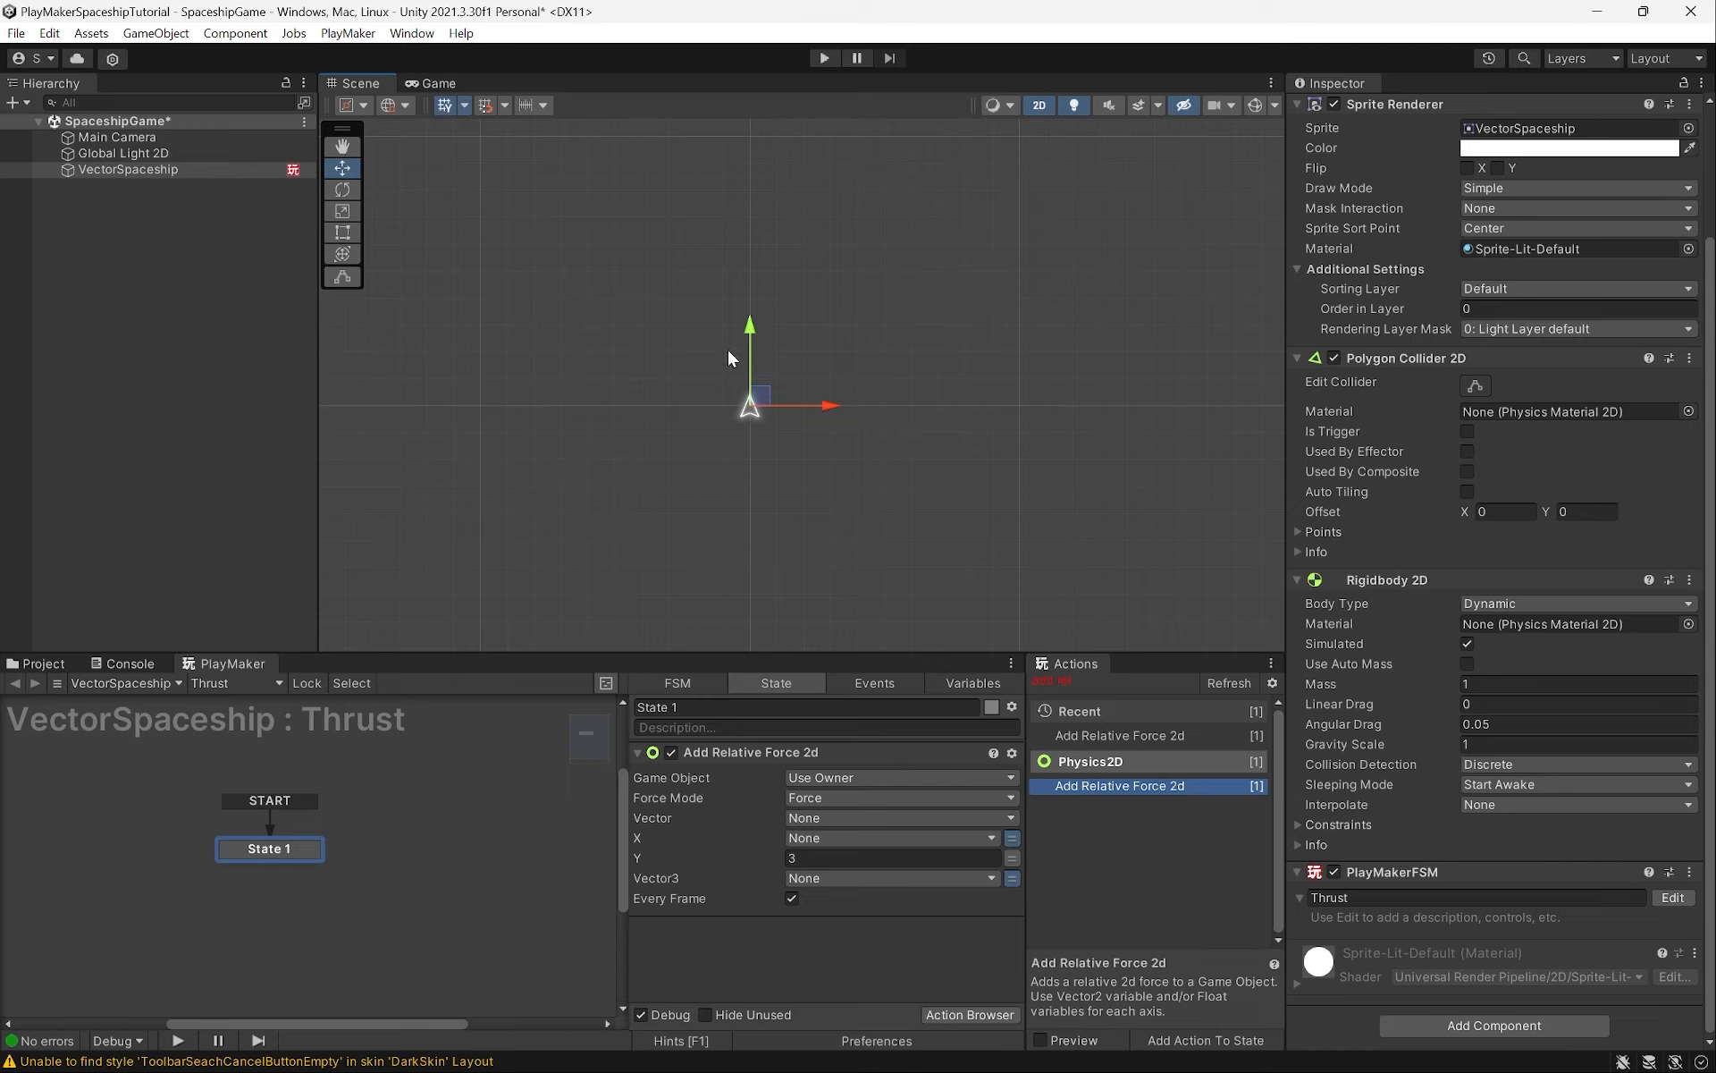
middle_drag(809, 261, 837, 348)
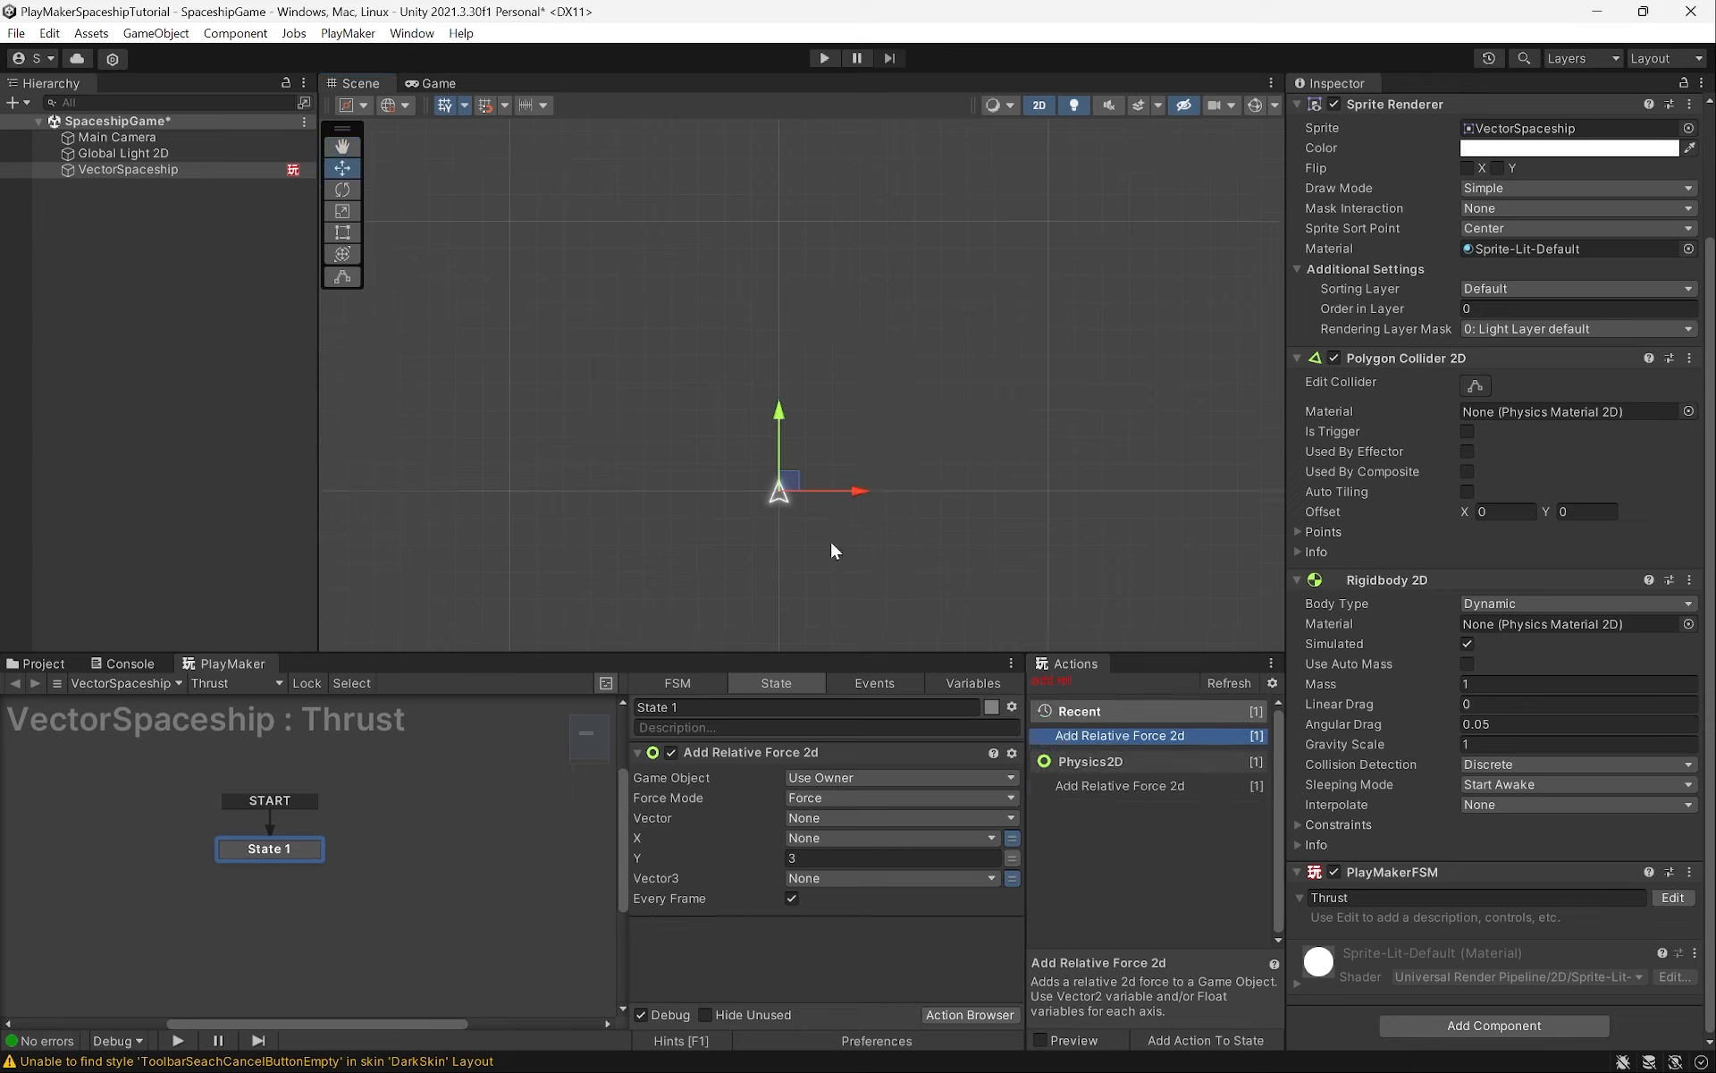
Set the Game view to stay unfocused when play starts, and return to the Scene view
click(431, 81)
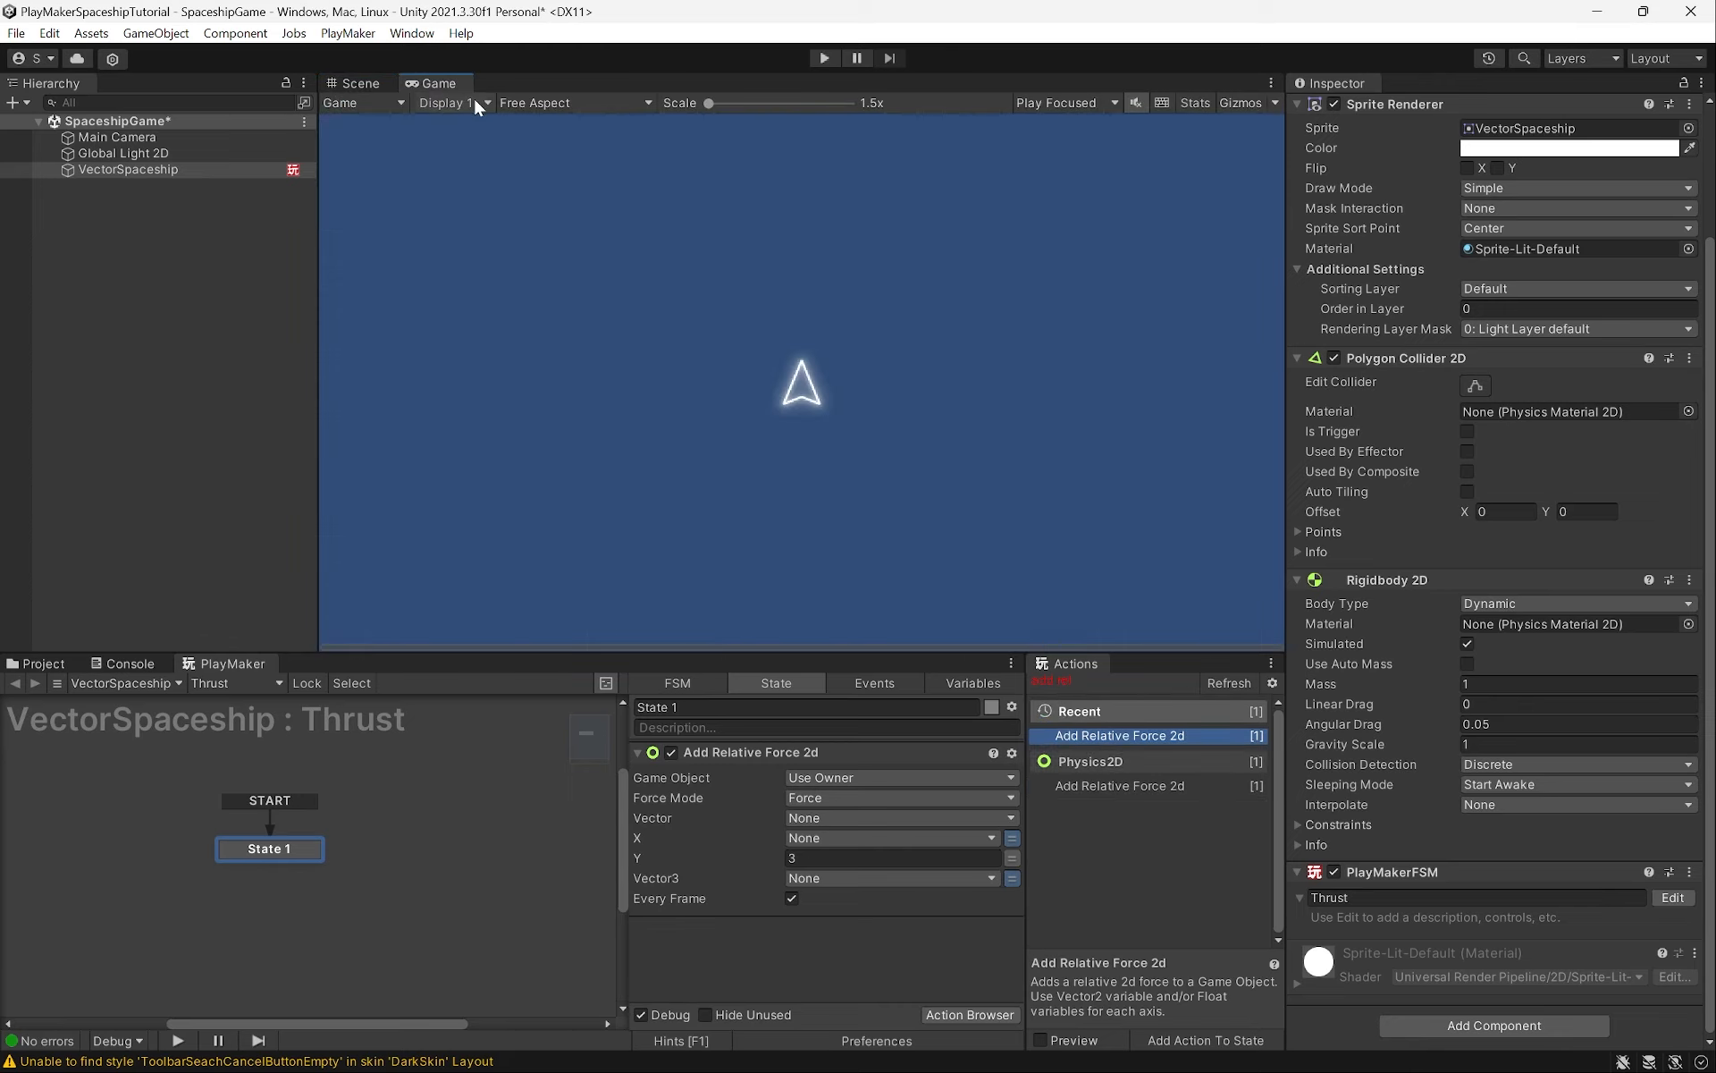
click(1078, 107)
click(1098, 170)
click(348, 82)
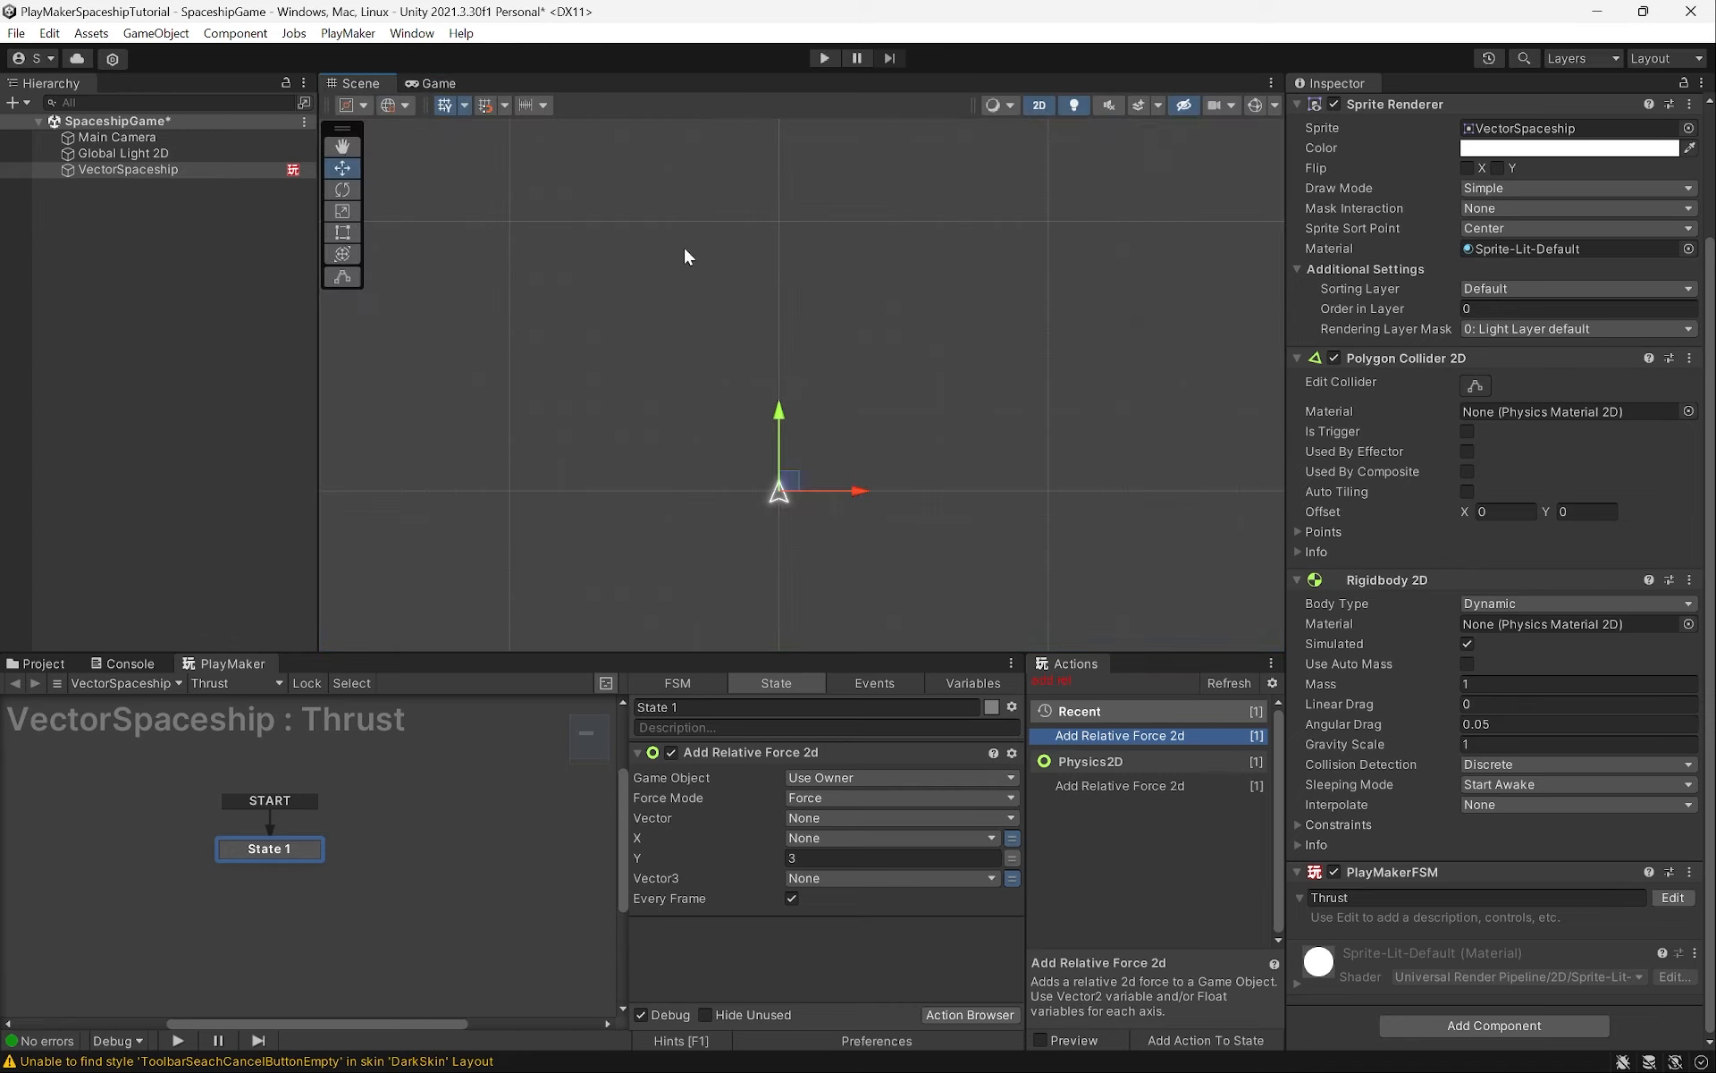
click(438, 85)
click(355, 82)
Play-test the ship's thrust in the Scene view, follow its movement and stop playing
middle_drag(696, 485, 723, 506)
click(822, 57)
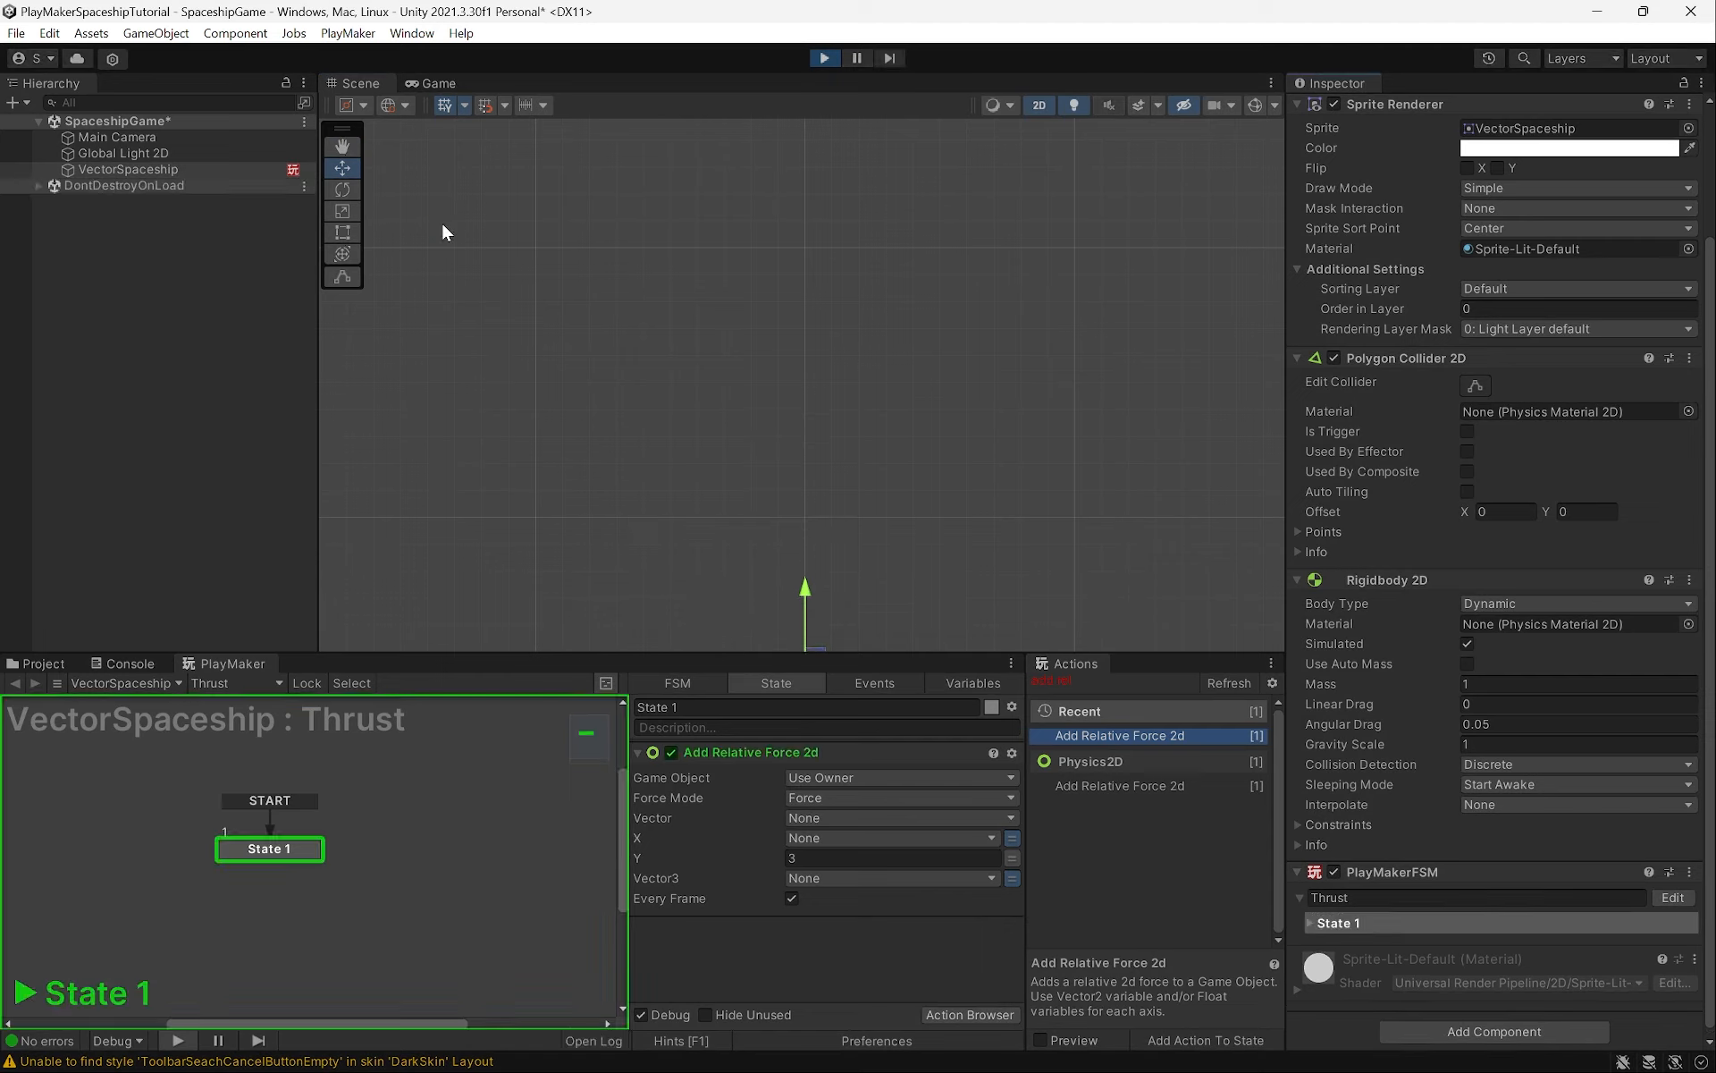
middle_drag(794, 524, 785, 248)
middle_drag(686, 430, 746, 306)
click(816, 57)
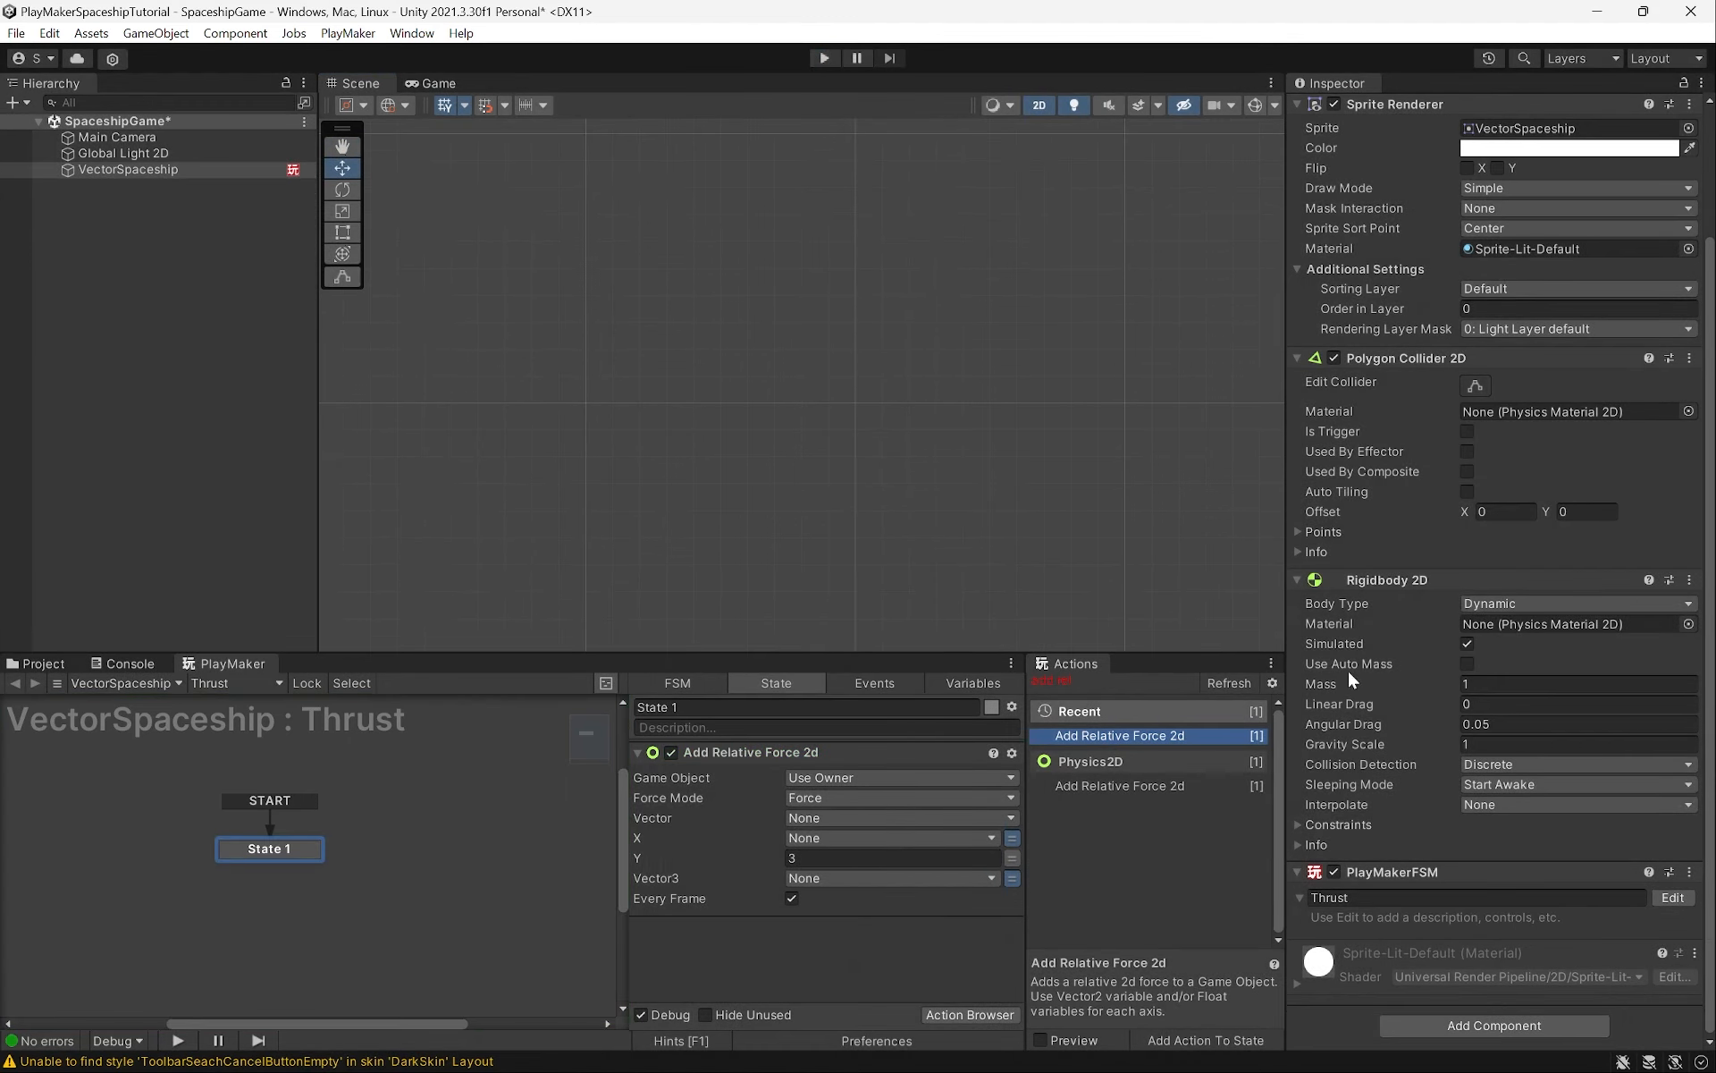
Set the Gravity Scale of the spaceship's Rigidbody 2D to 0
click(1506, 744)
text(0)
Play-test the spaceship without gravity, following it from a zoomed-out Scene view, and stop playing
click(93, 170)
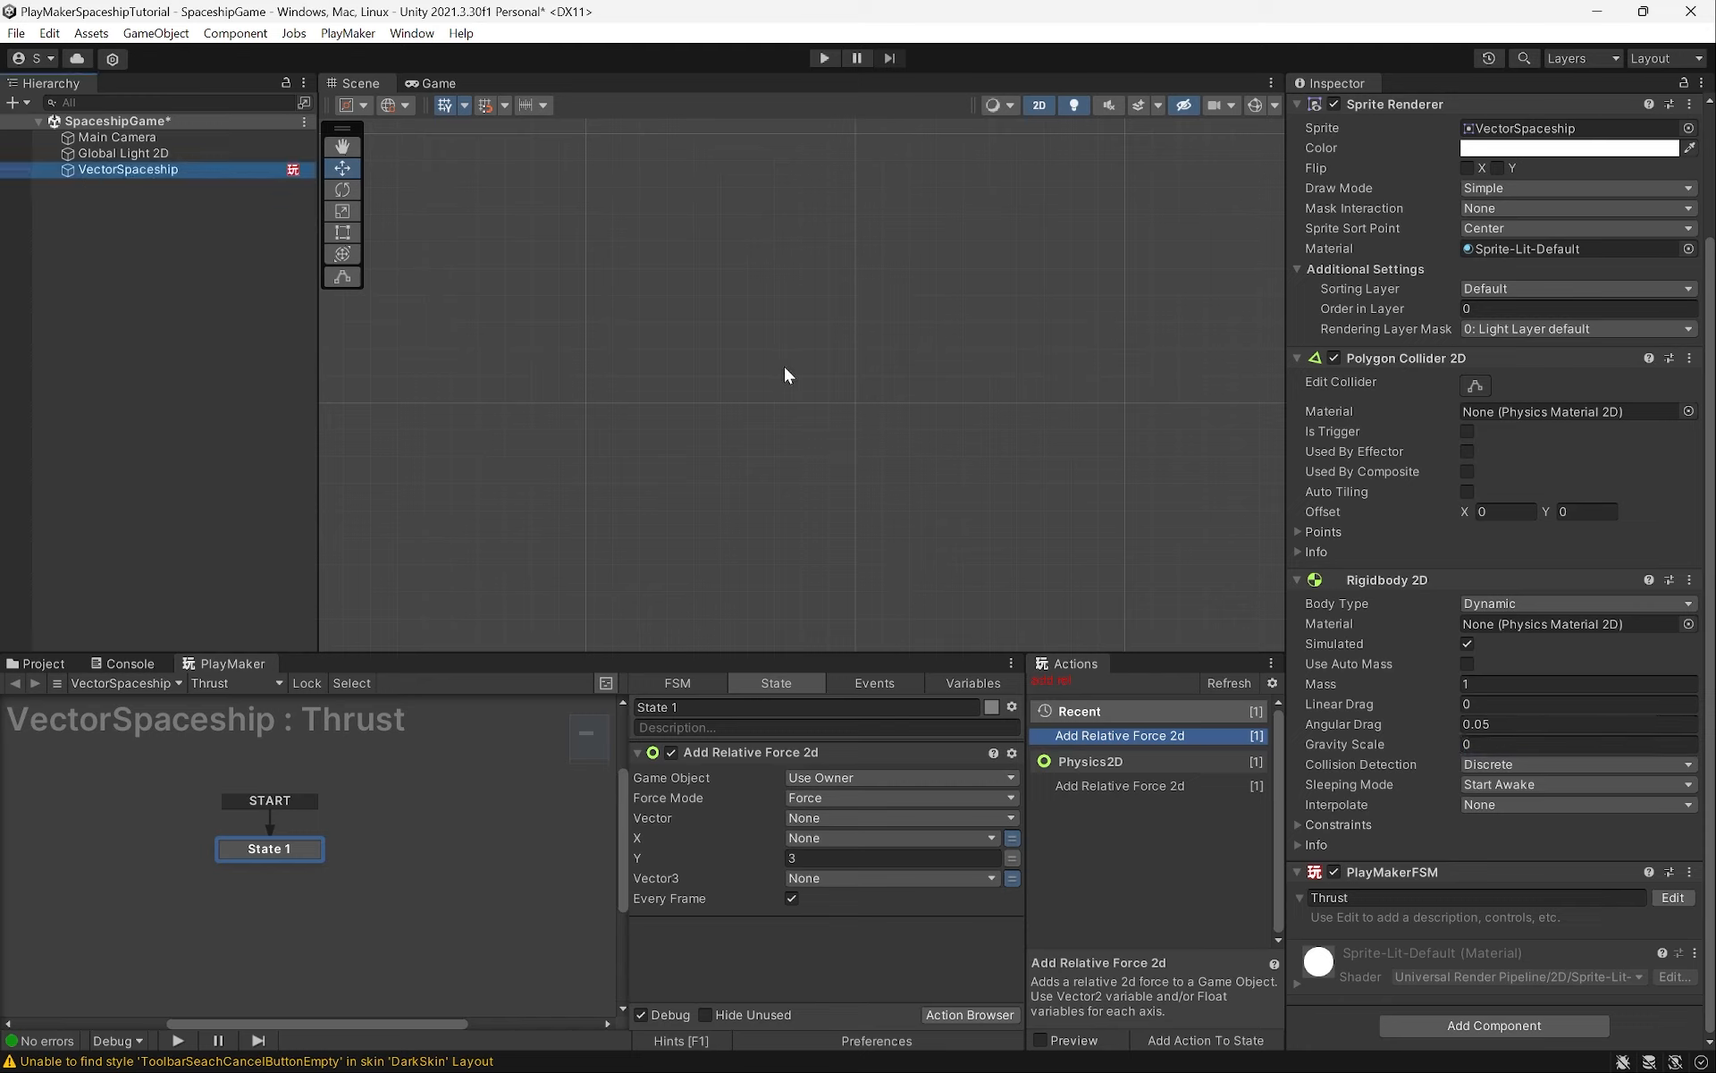
scroll(783, 376, down, 10)
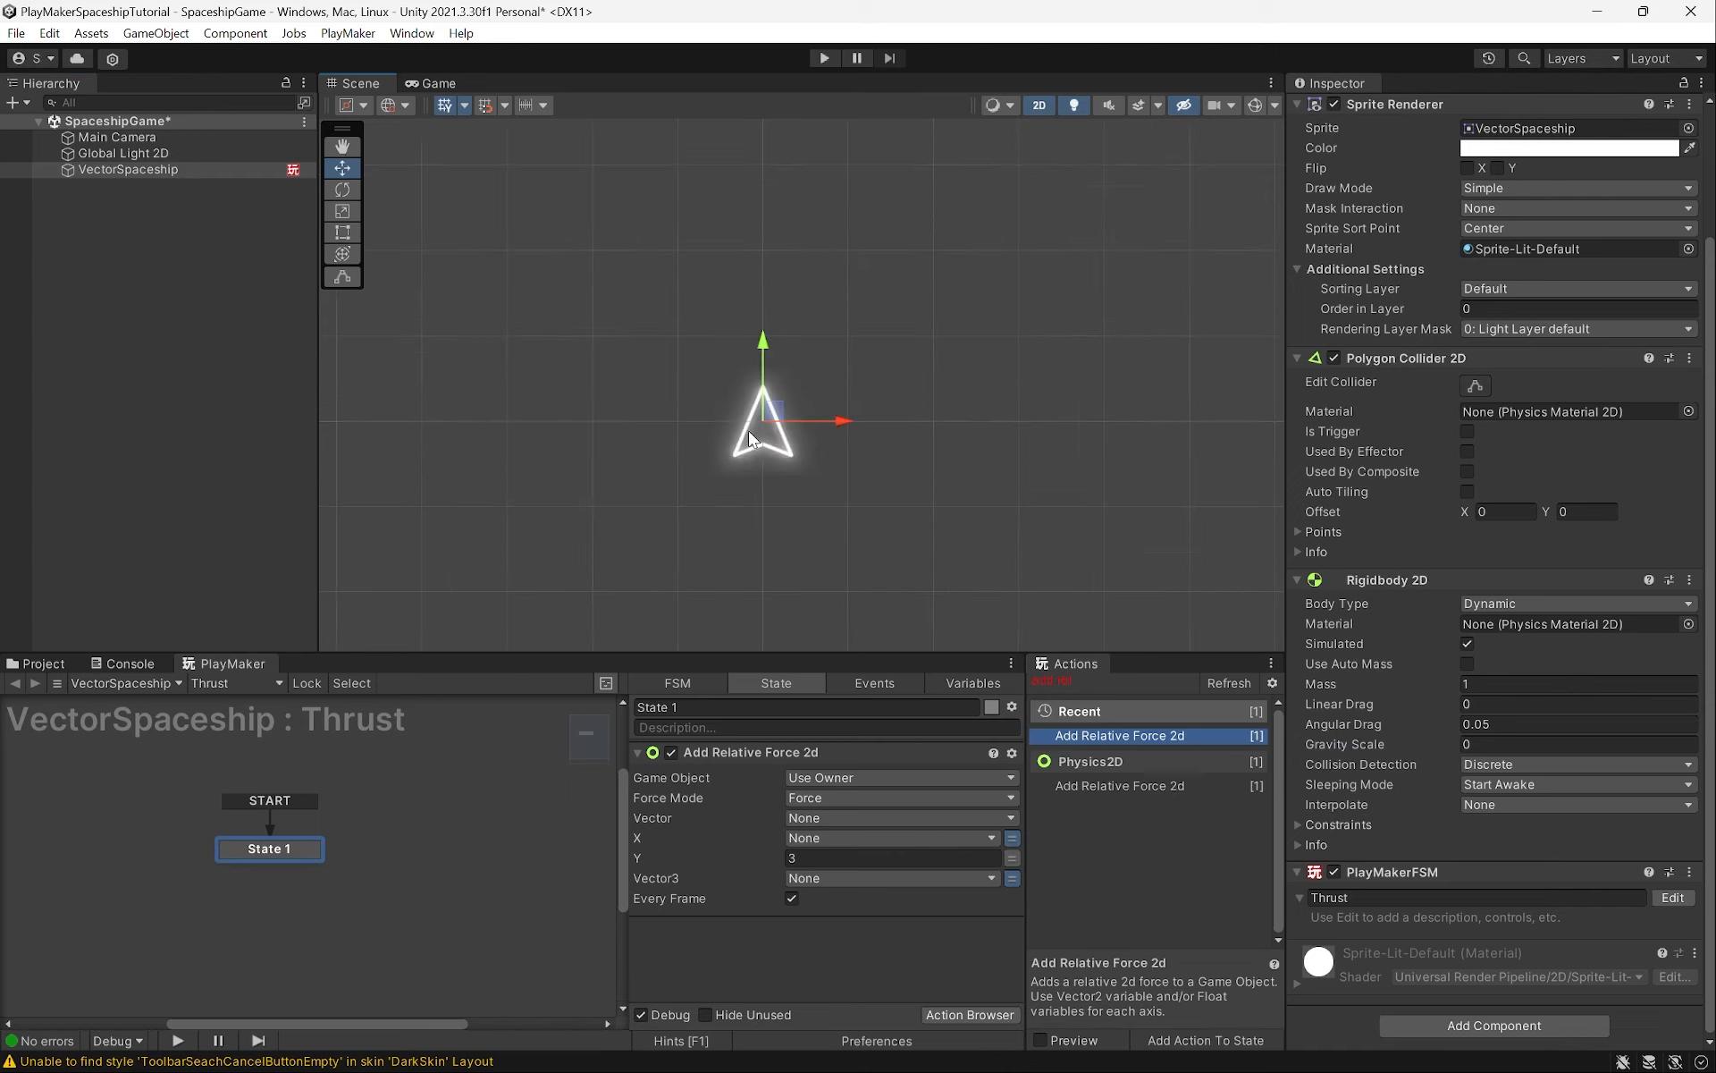
scroll(679, 465, down, 5)
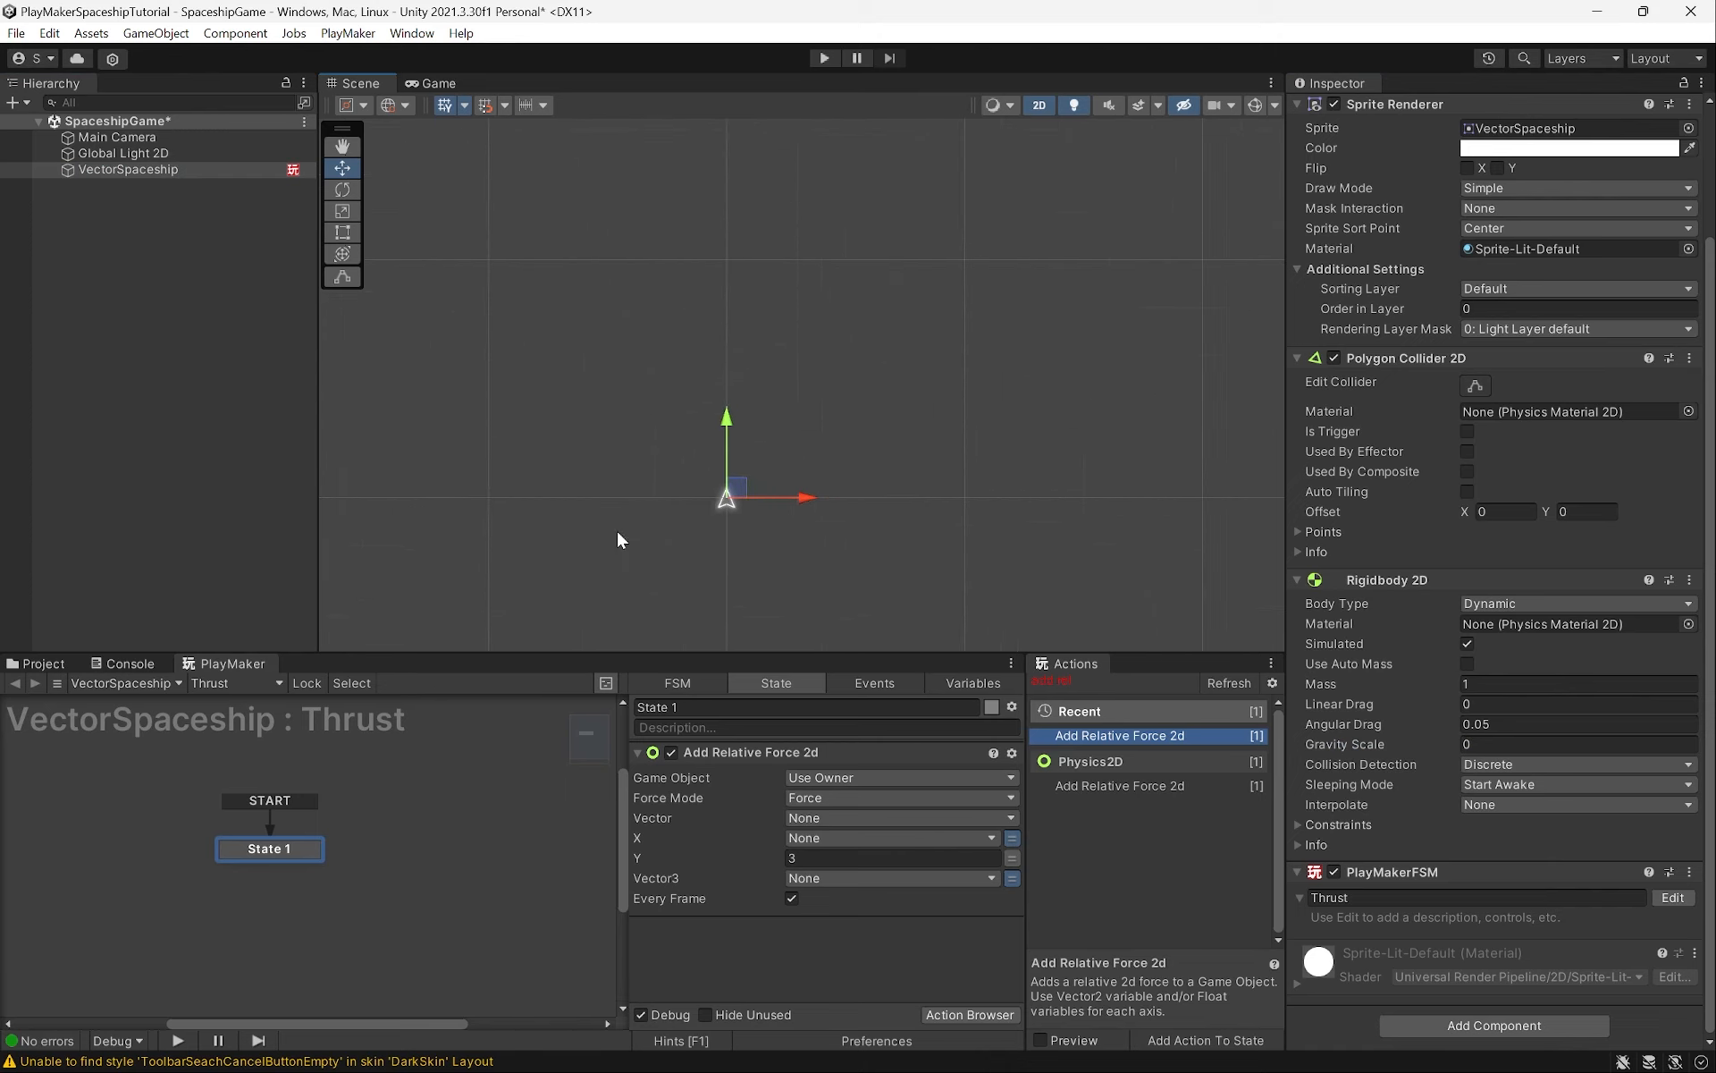
click(824, 58)
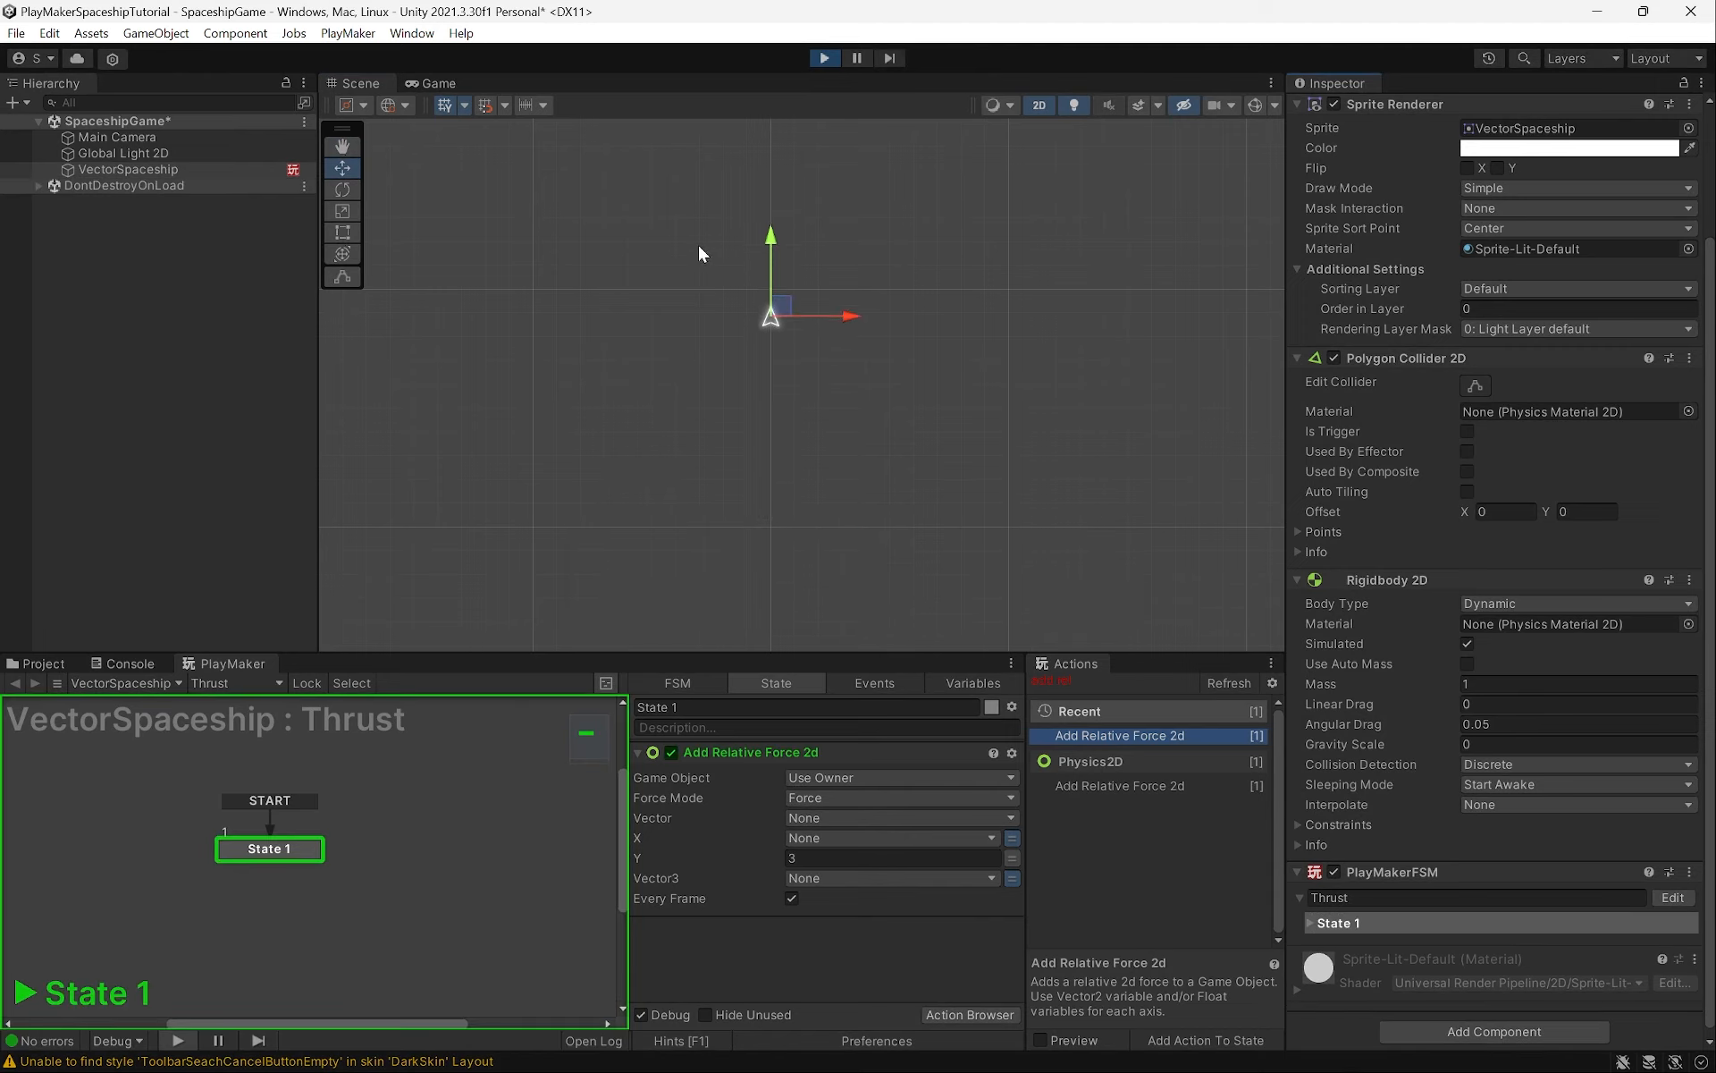
middle_drag(722, 213, 749, 556)
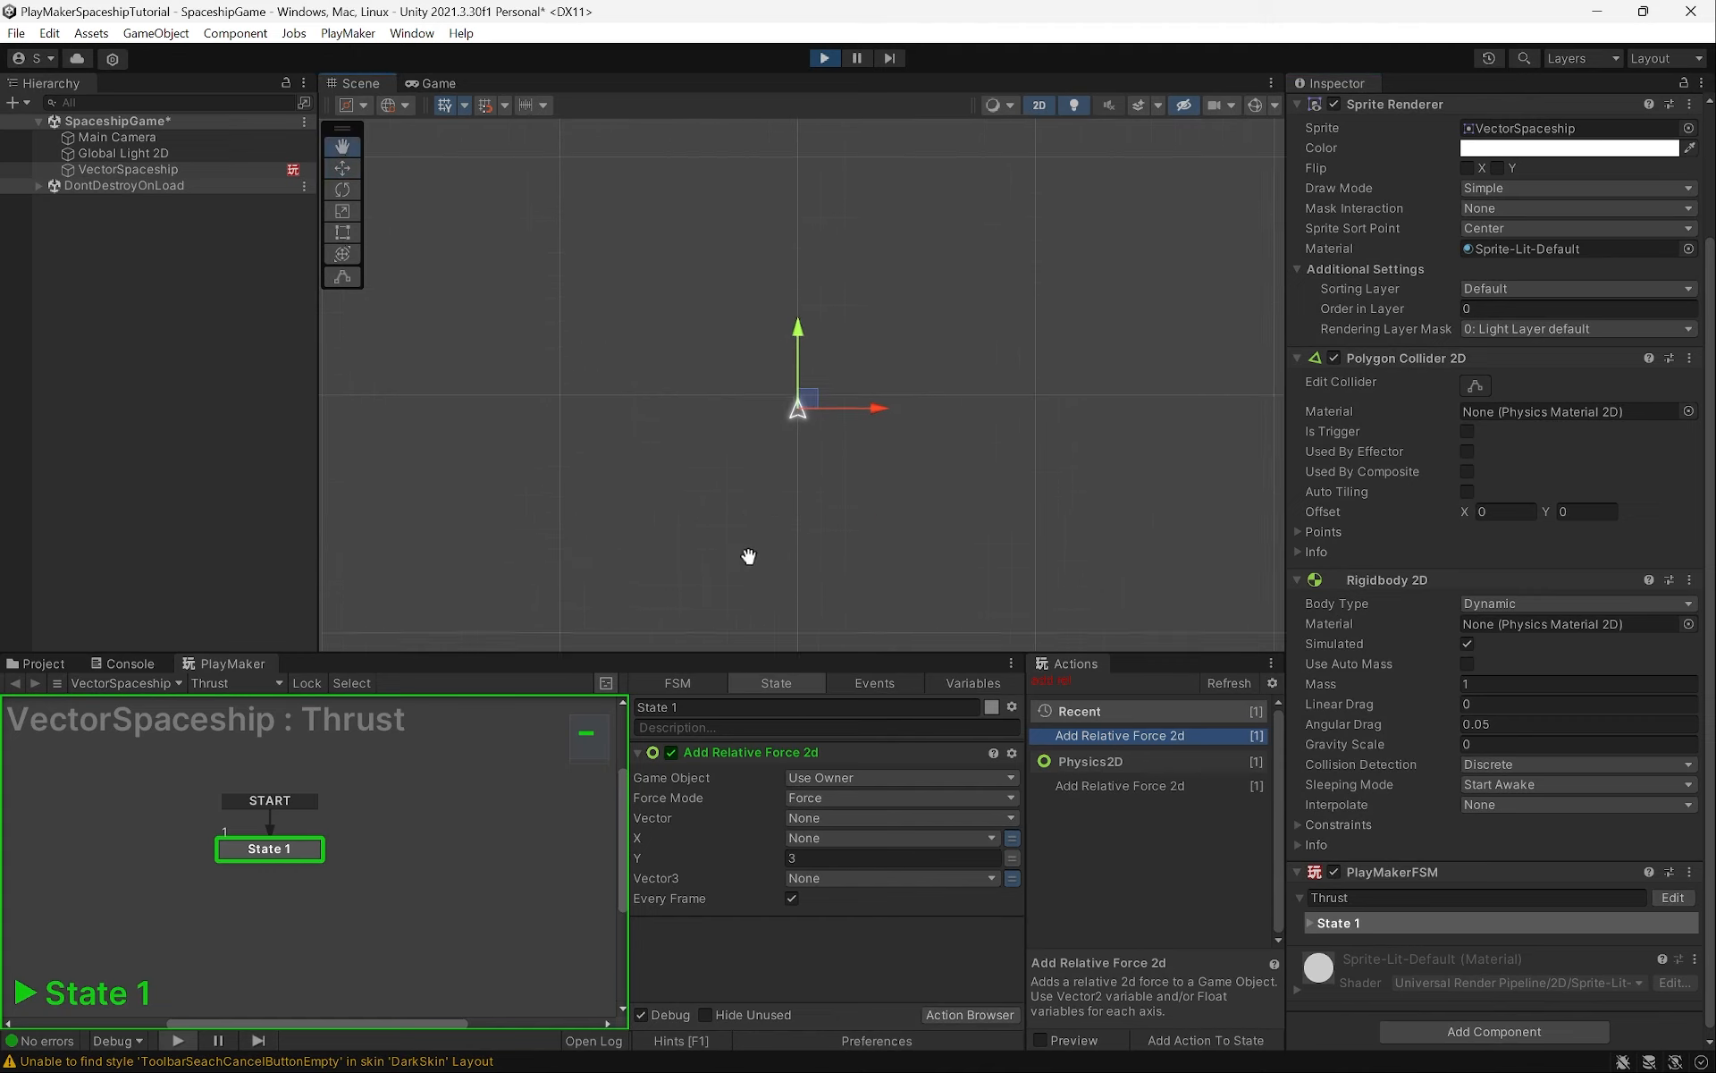
middle_drag(630, 267, 647, 458)
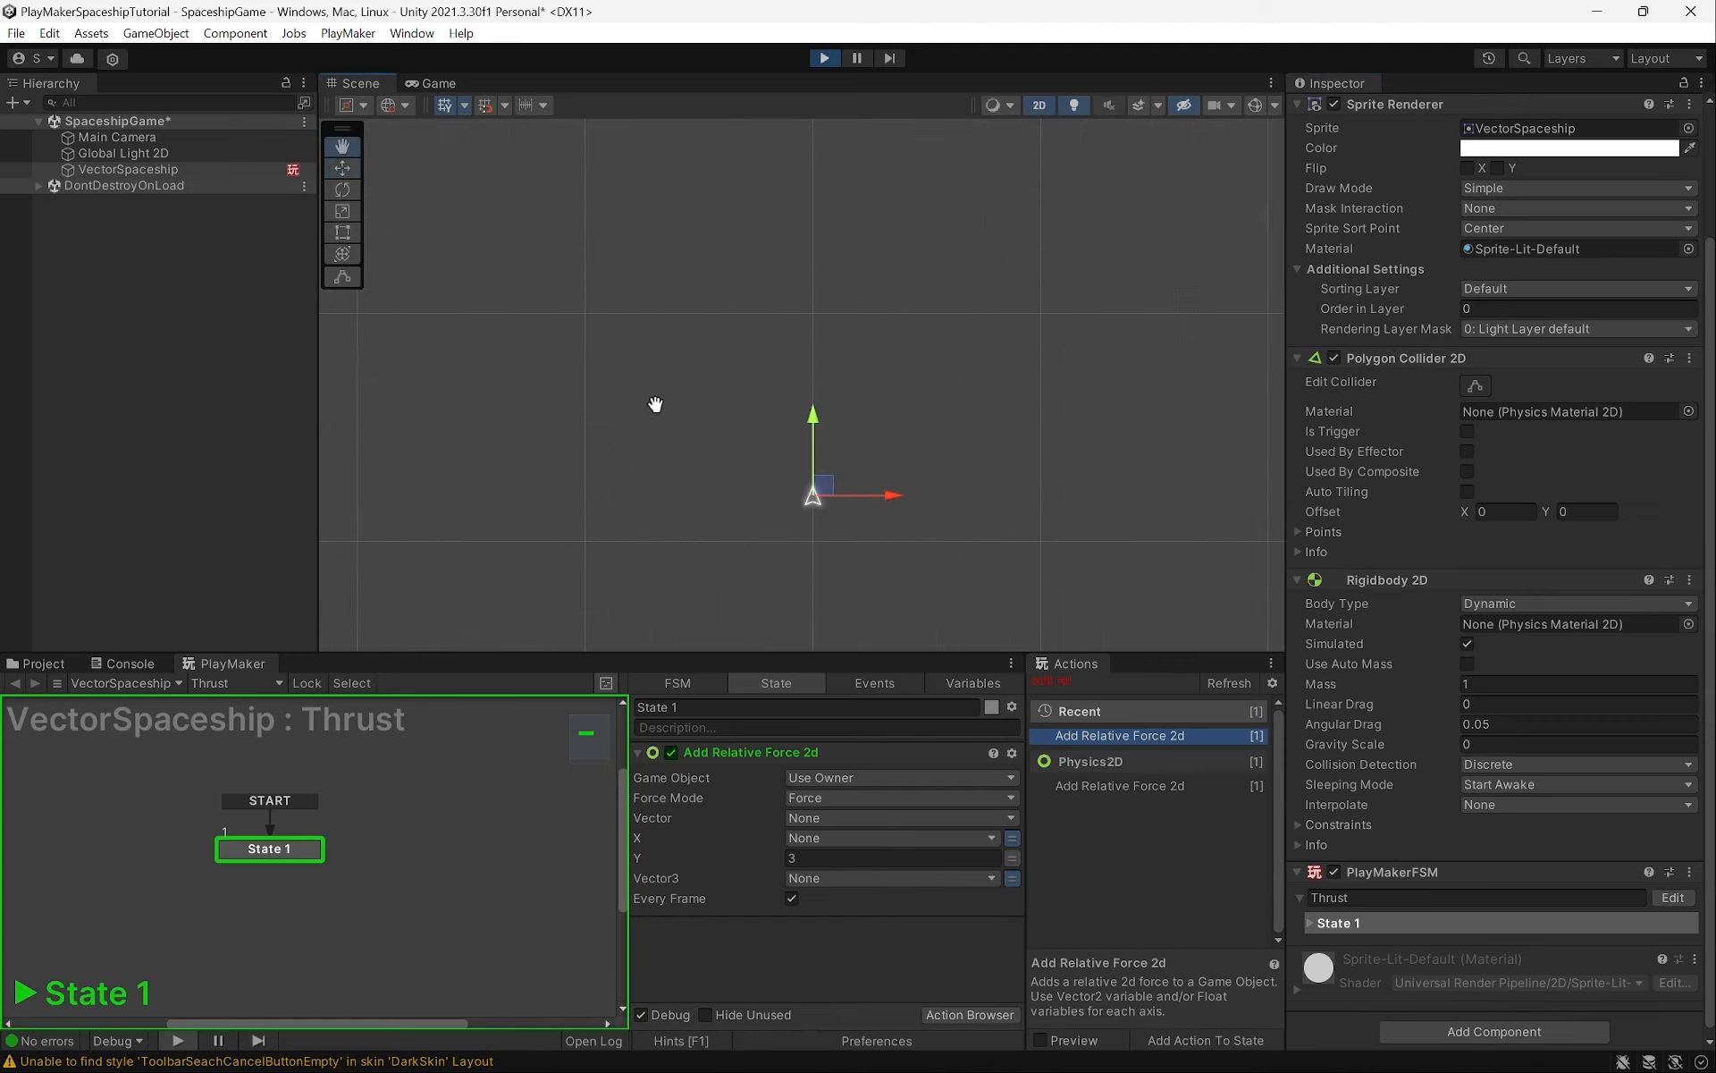
middle_drag(701, 555, 700, 507)
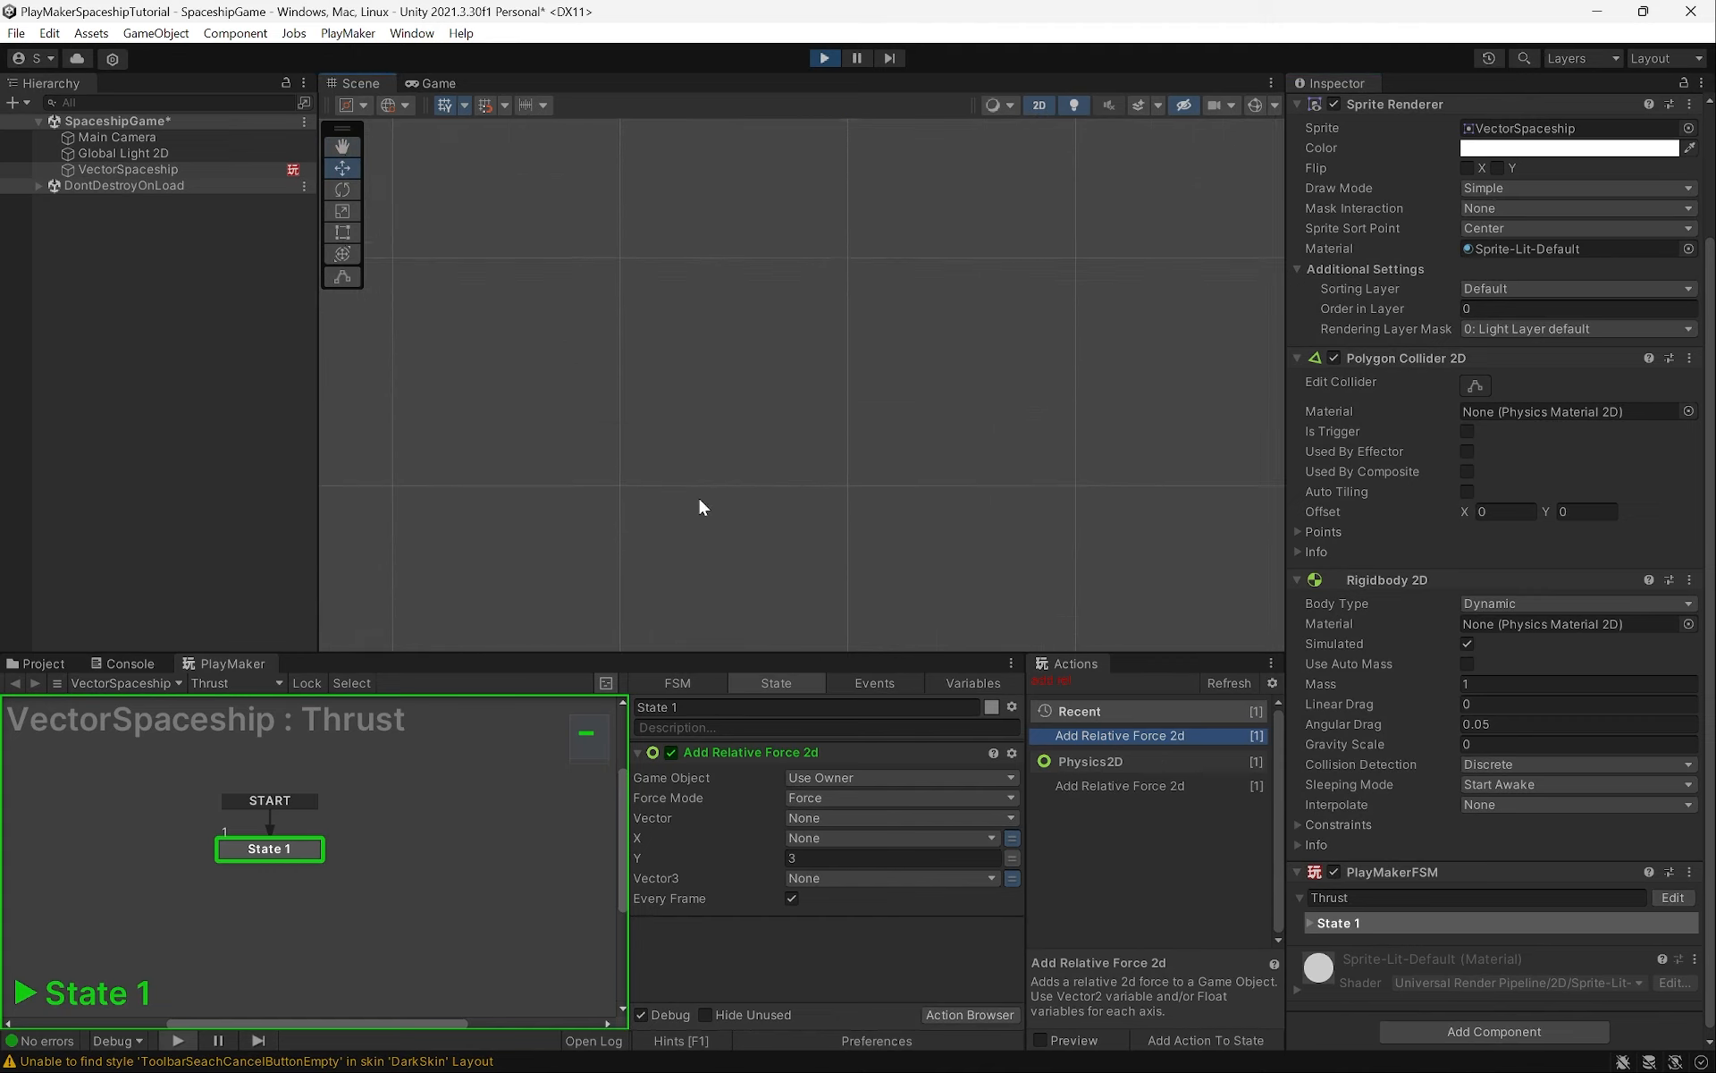
click(824, 58)
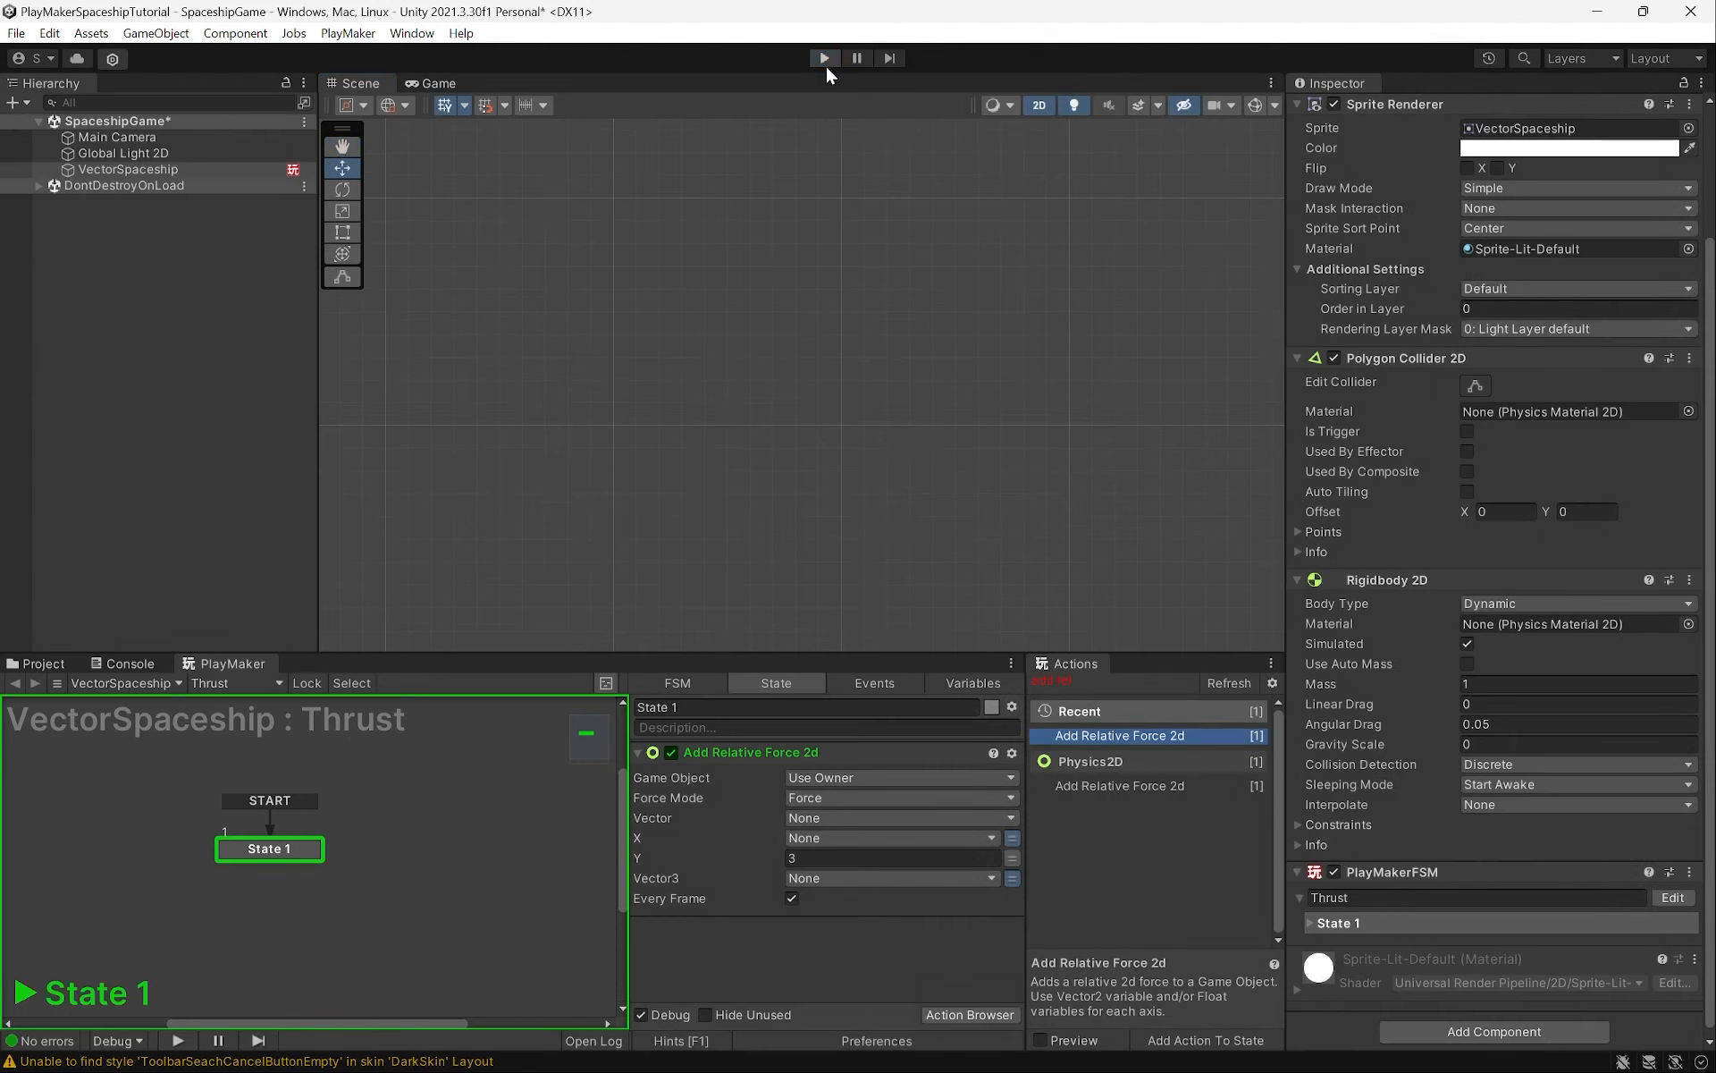
Frame VectorSpaceship in the Scene view with some empty space around it
click(142, 174)
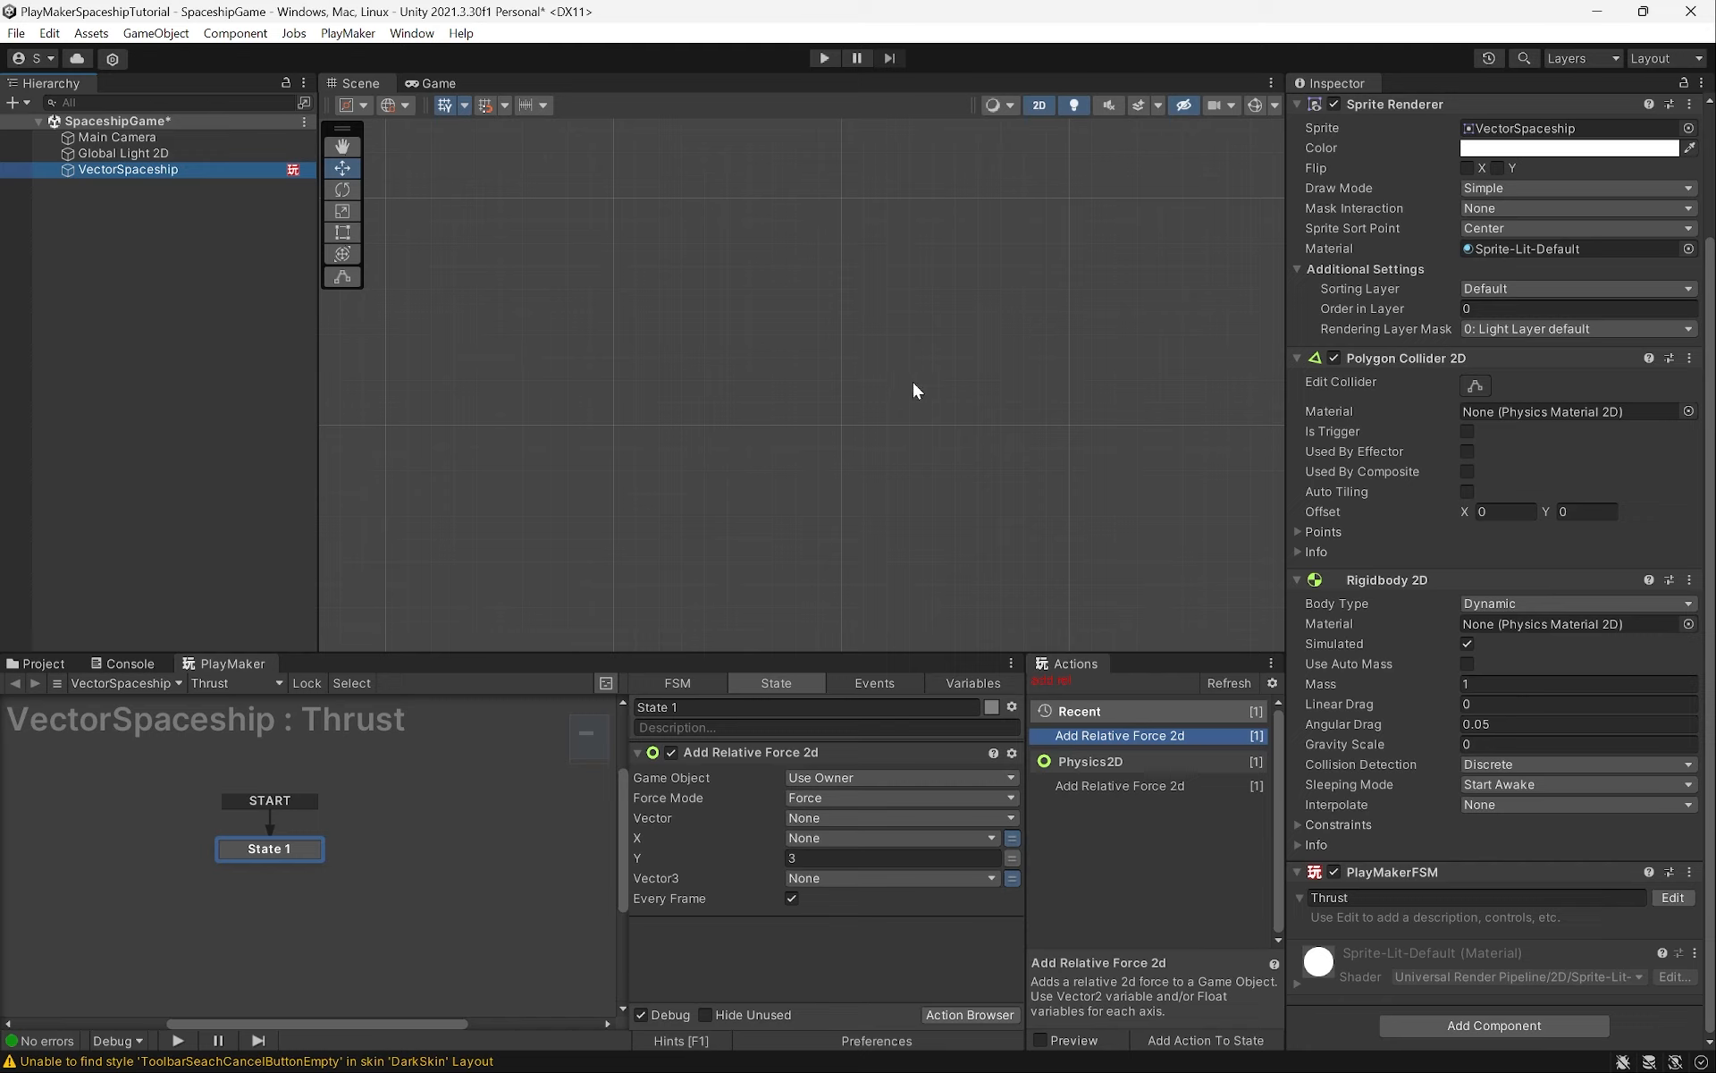
key(f)
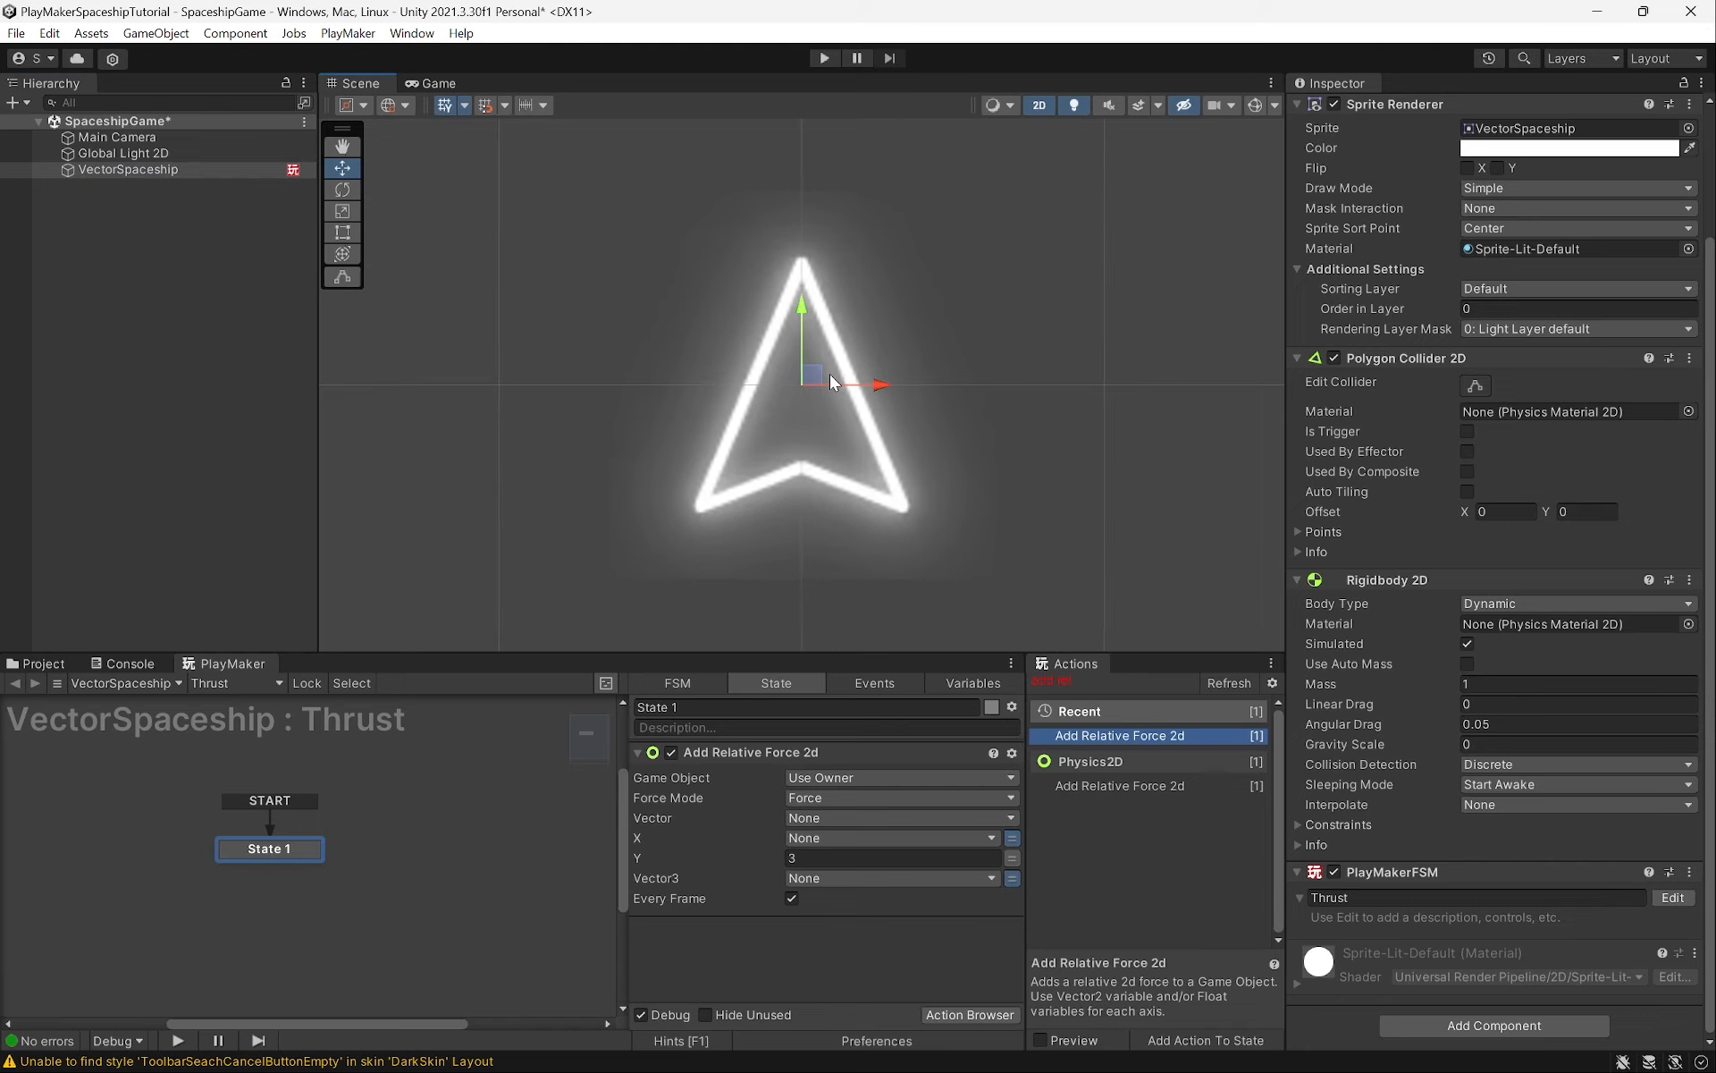
scroll(830, 373, down, 2)
scroll(813, 346, down, 4)
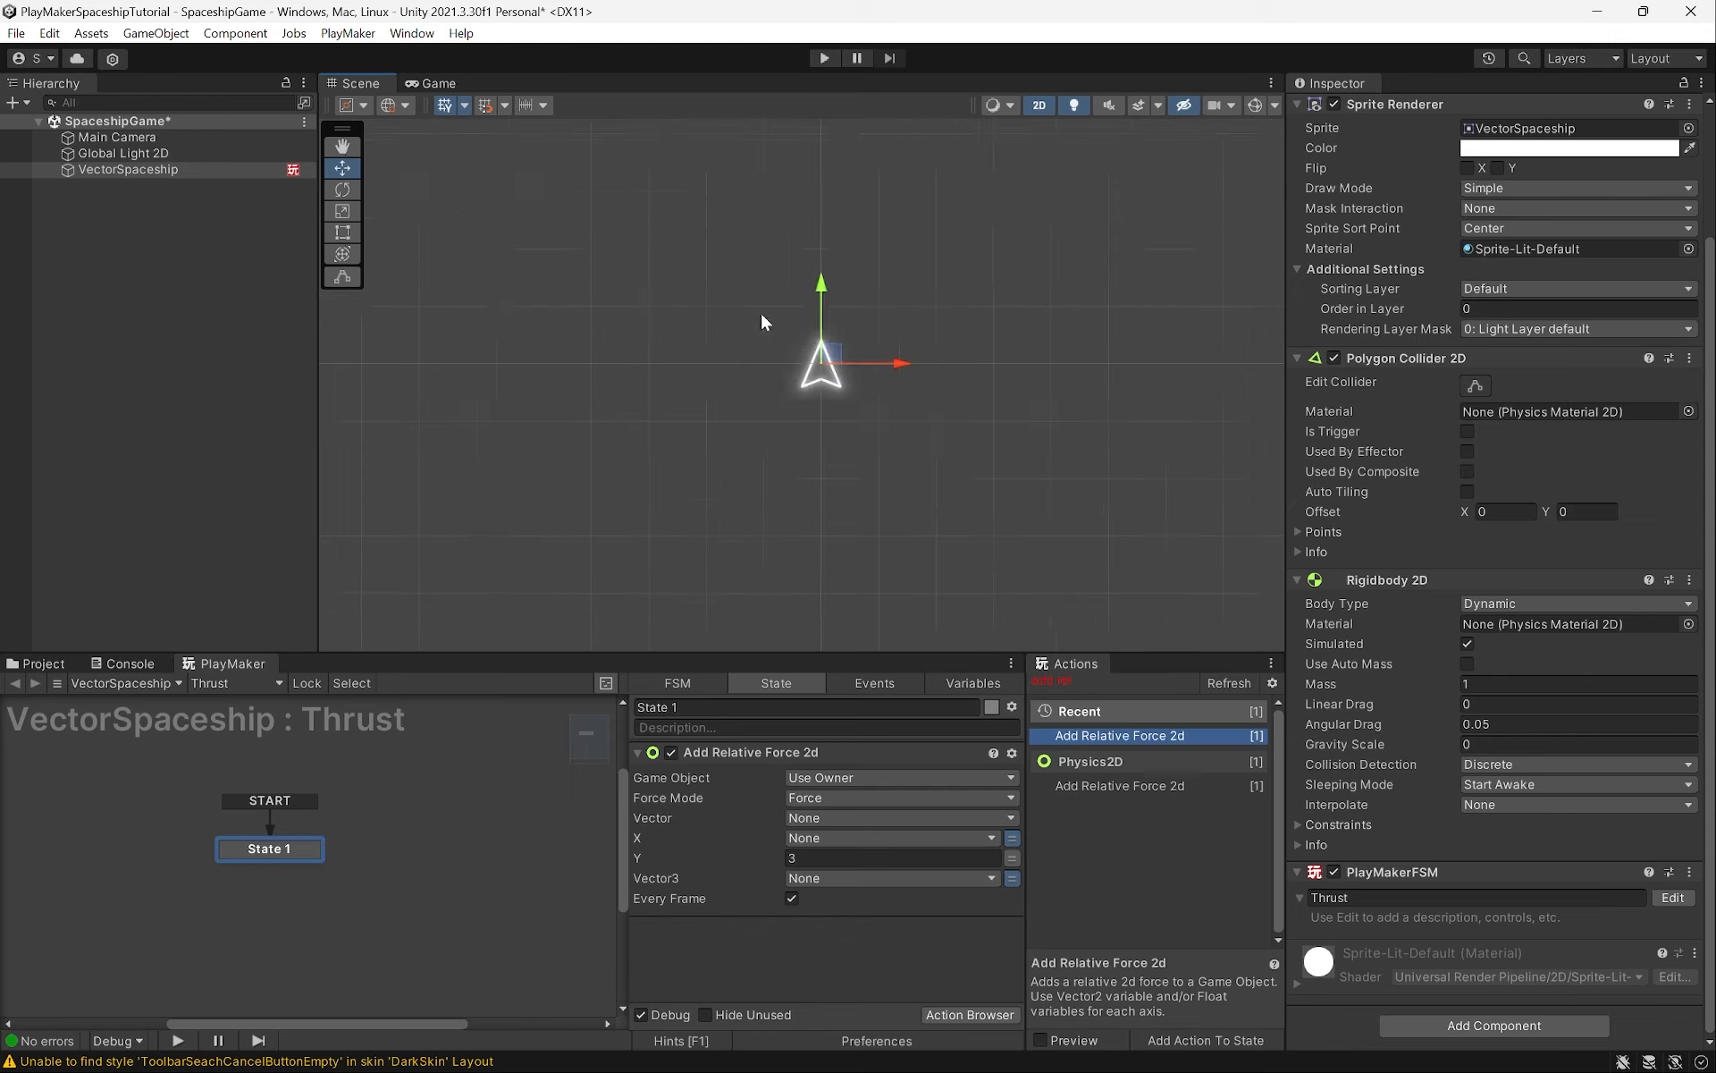
middle_drag(760, 309, 712, 337)
mouse_move(617, 362)
middle_down()
mouse_move(643, 340)
mouse_move(649, 374)
middle_up()
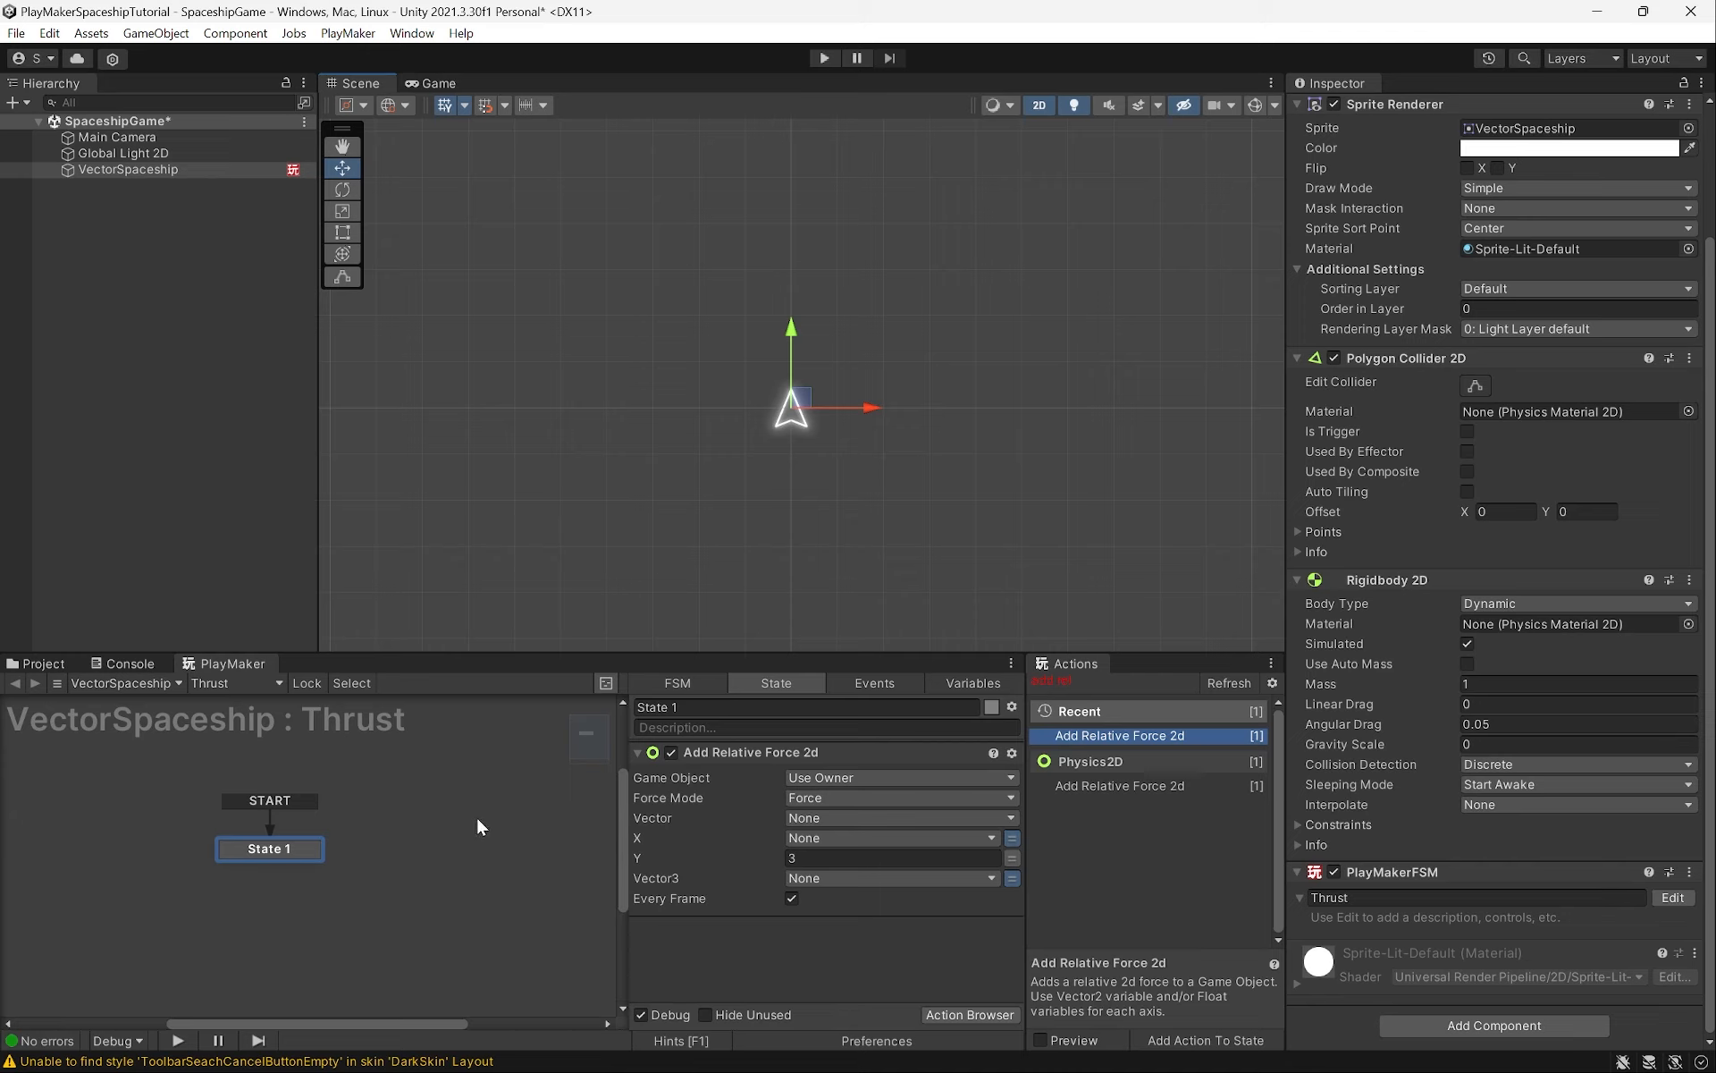
Reposition State 1 in the Thrust FSM graph and add a second state below it
drag(279, 845, 330, 831)
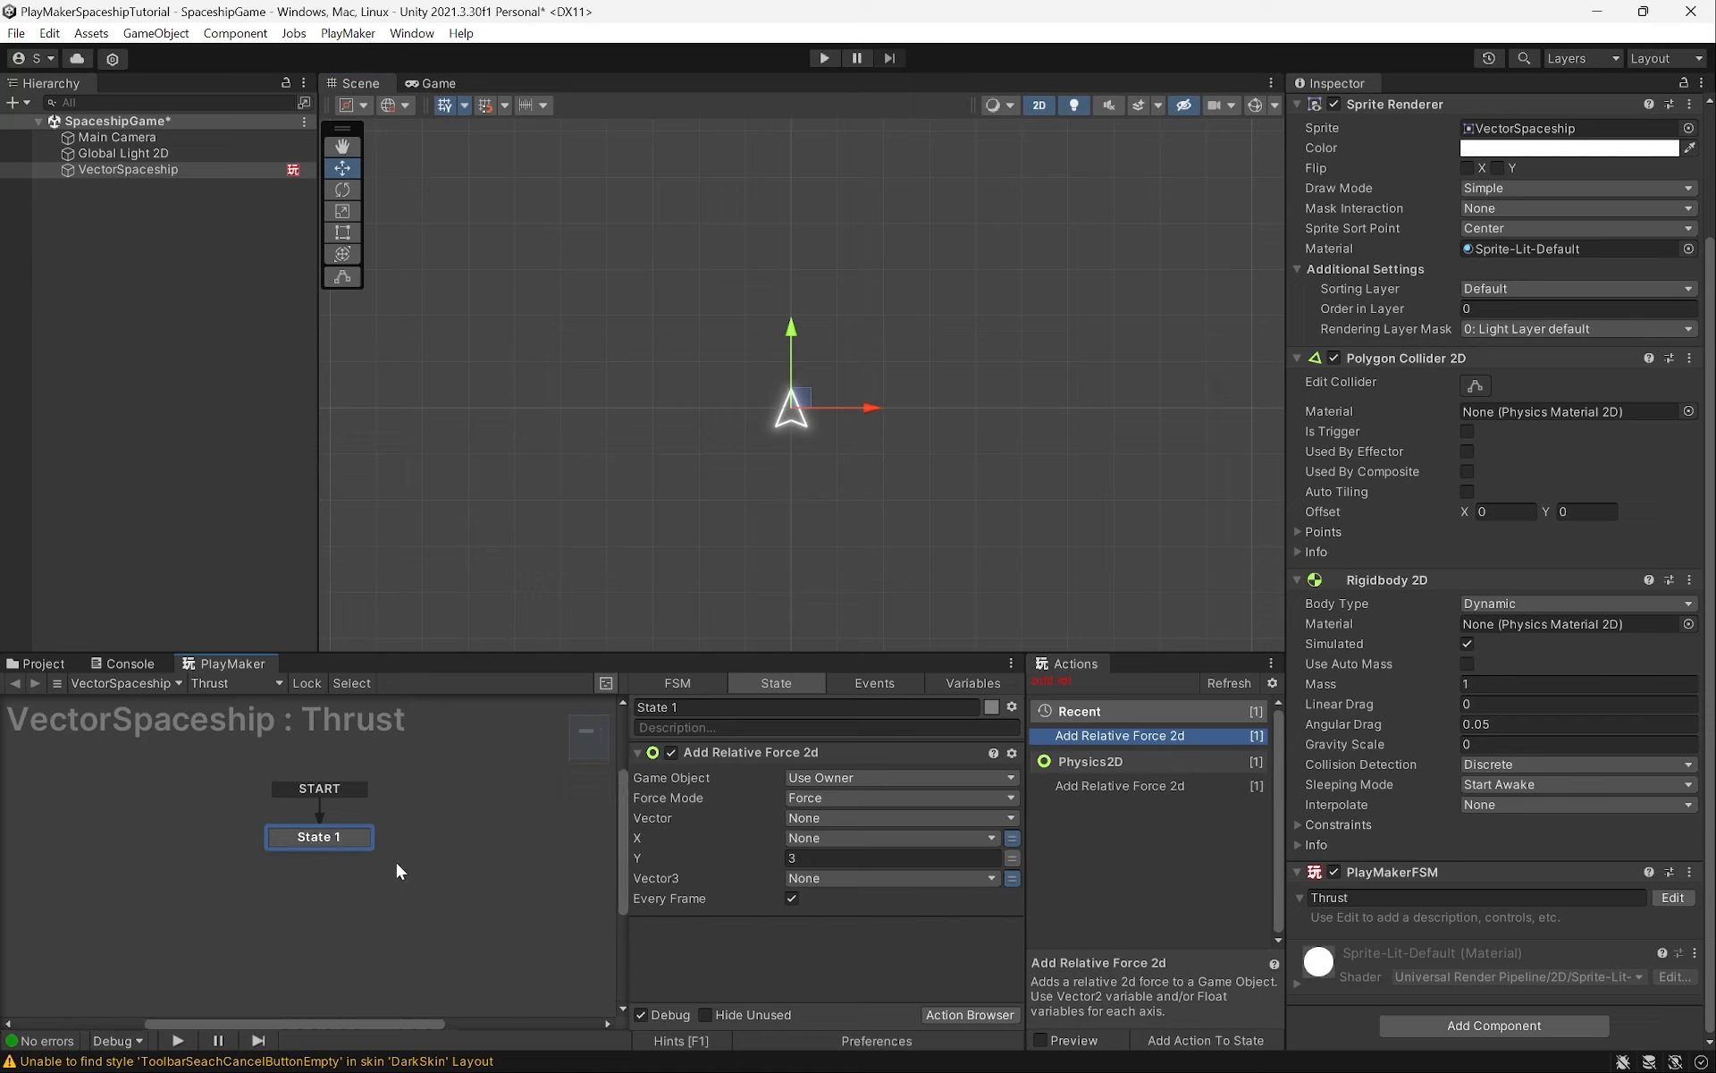
ctrl+click(288, 899)
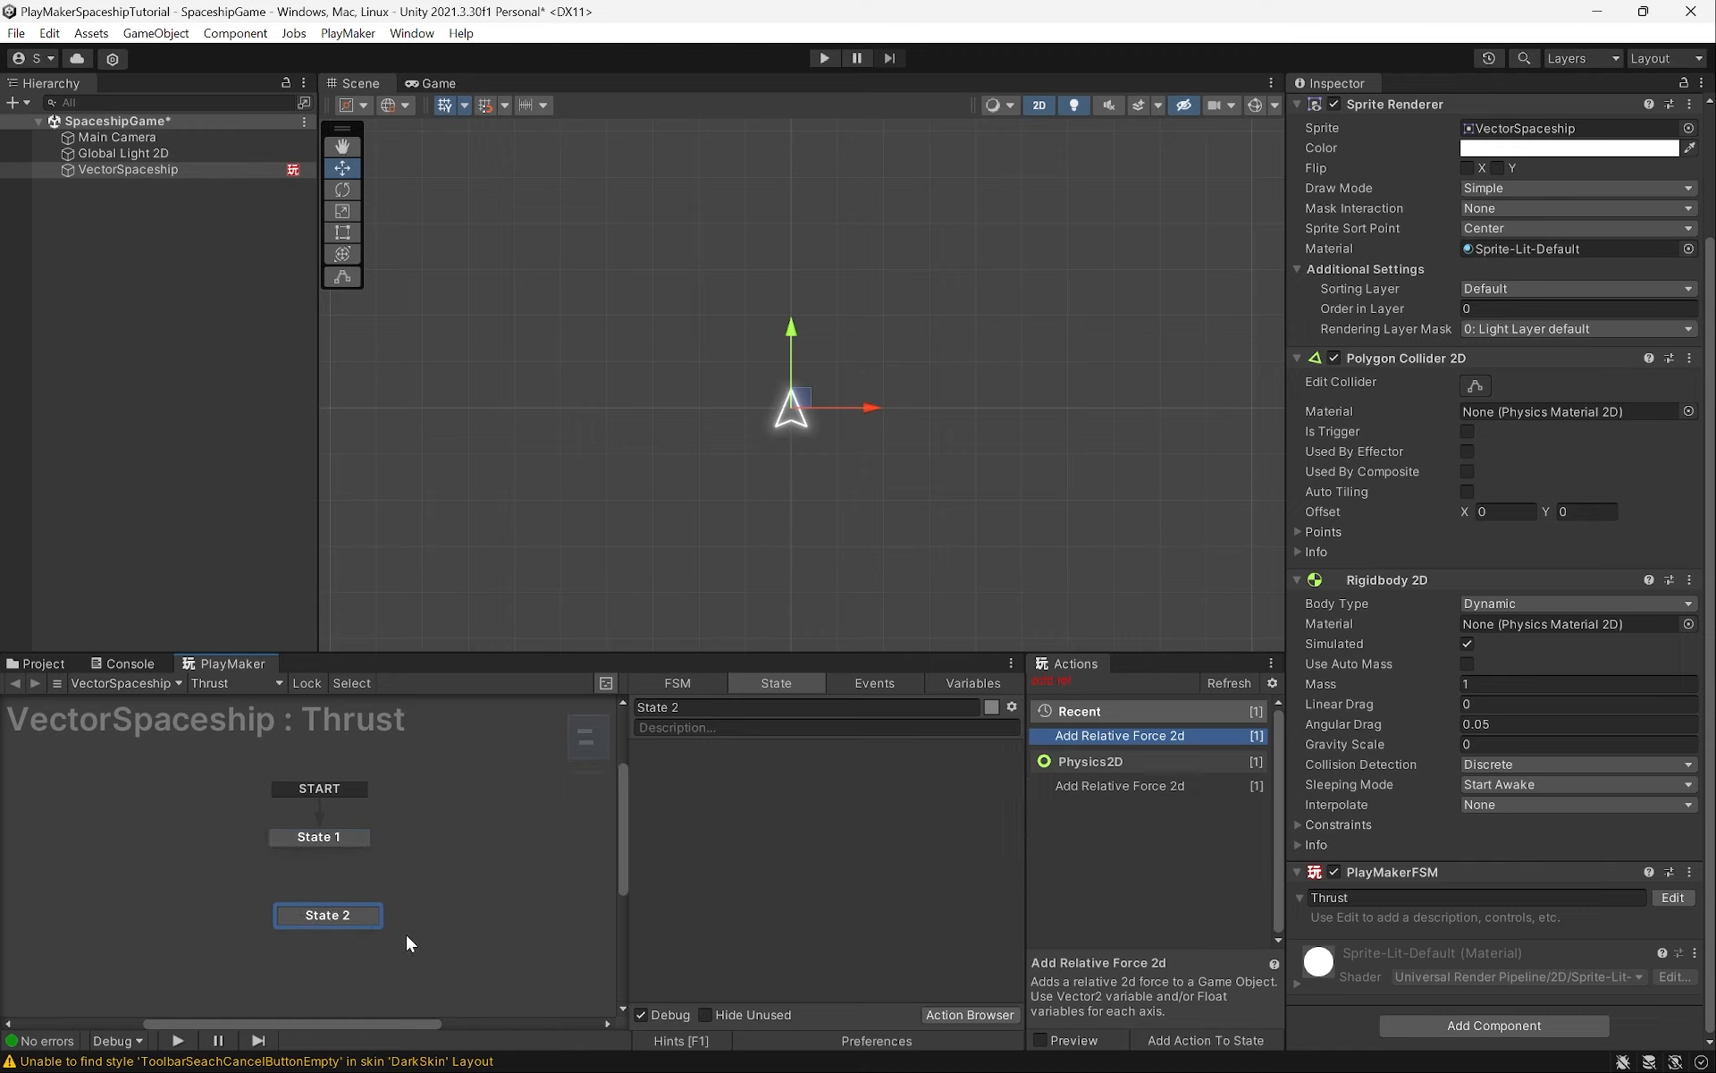
right_click(447, 869)
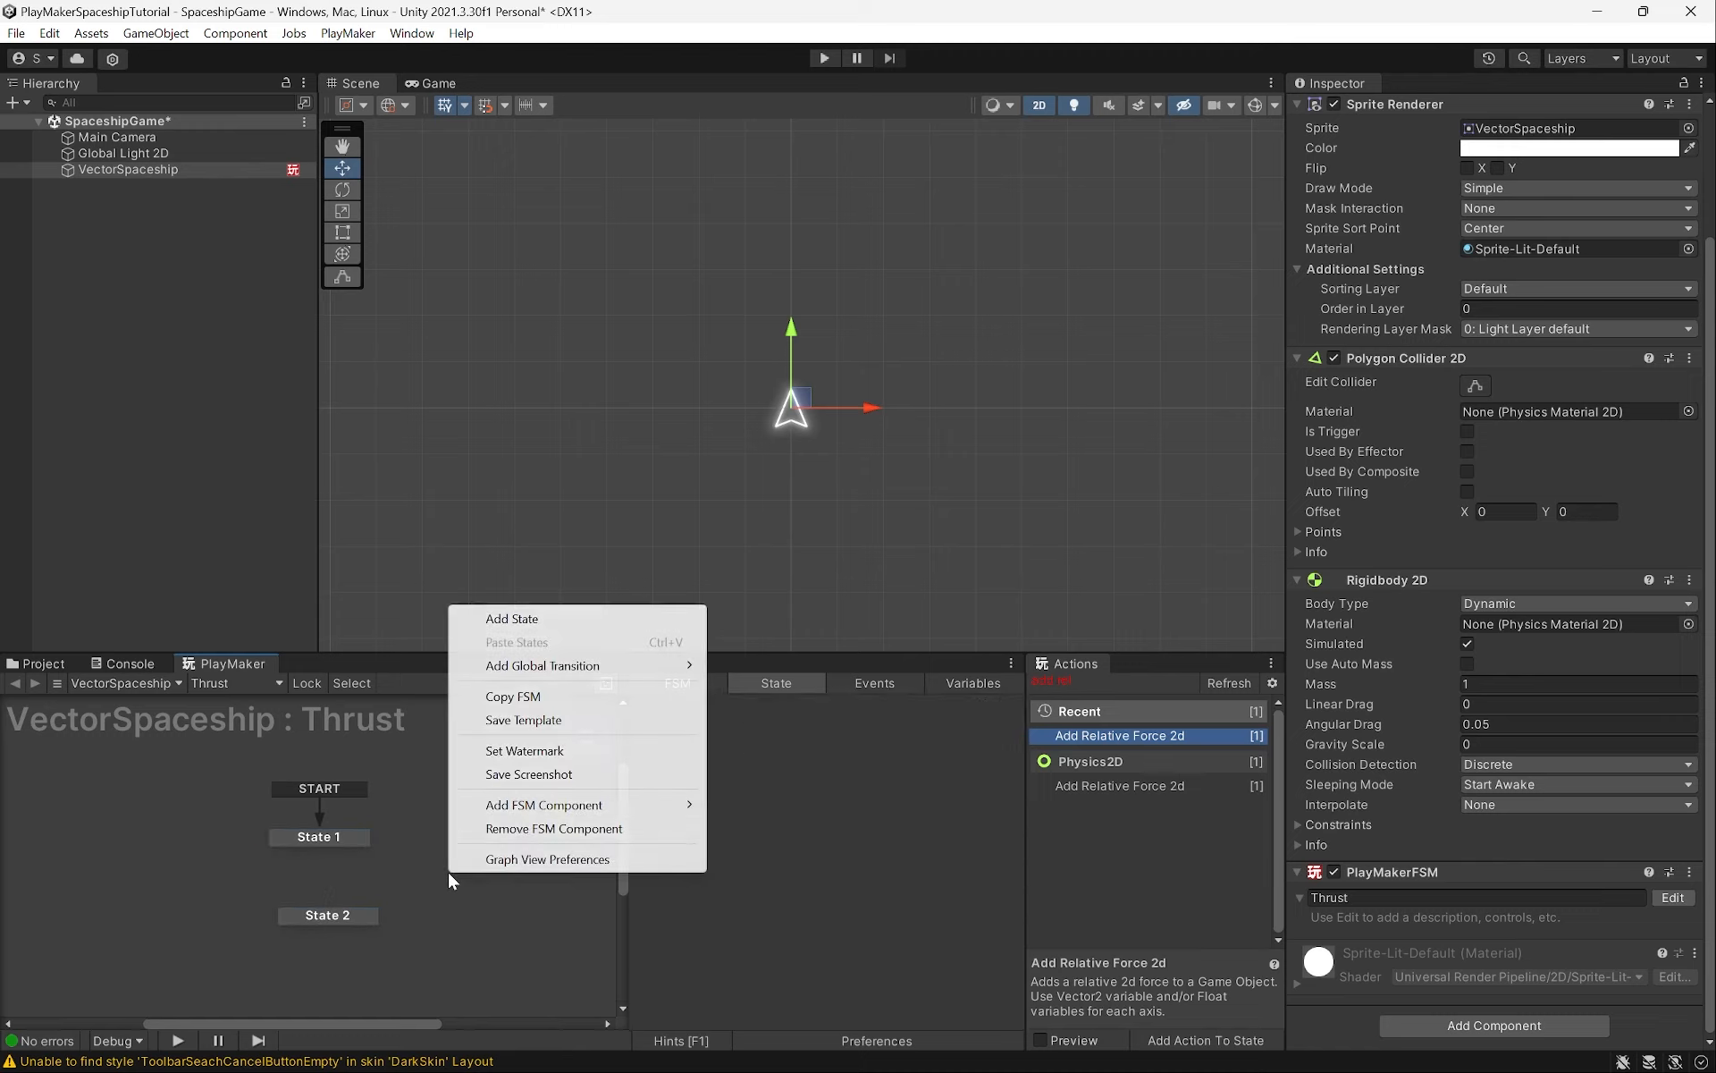
click(548, 613)
key(Delete)
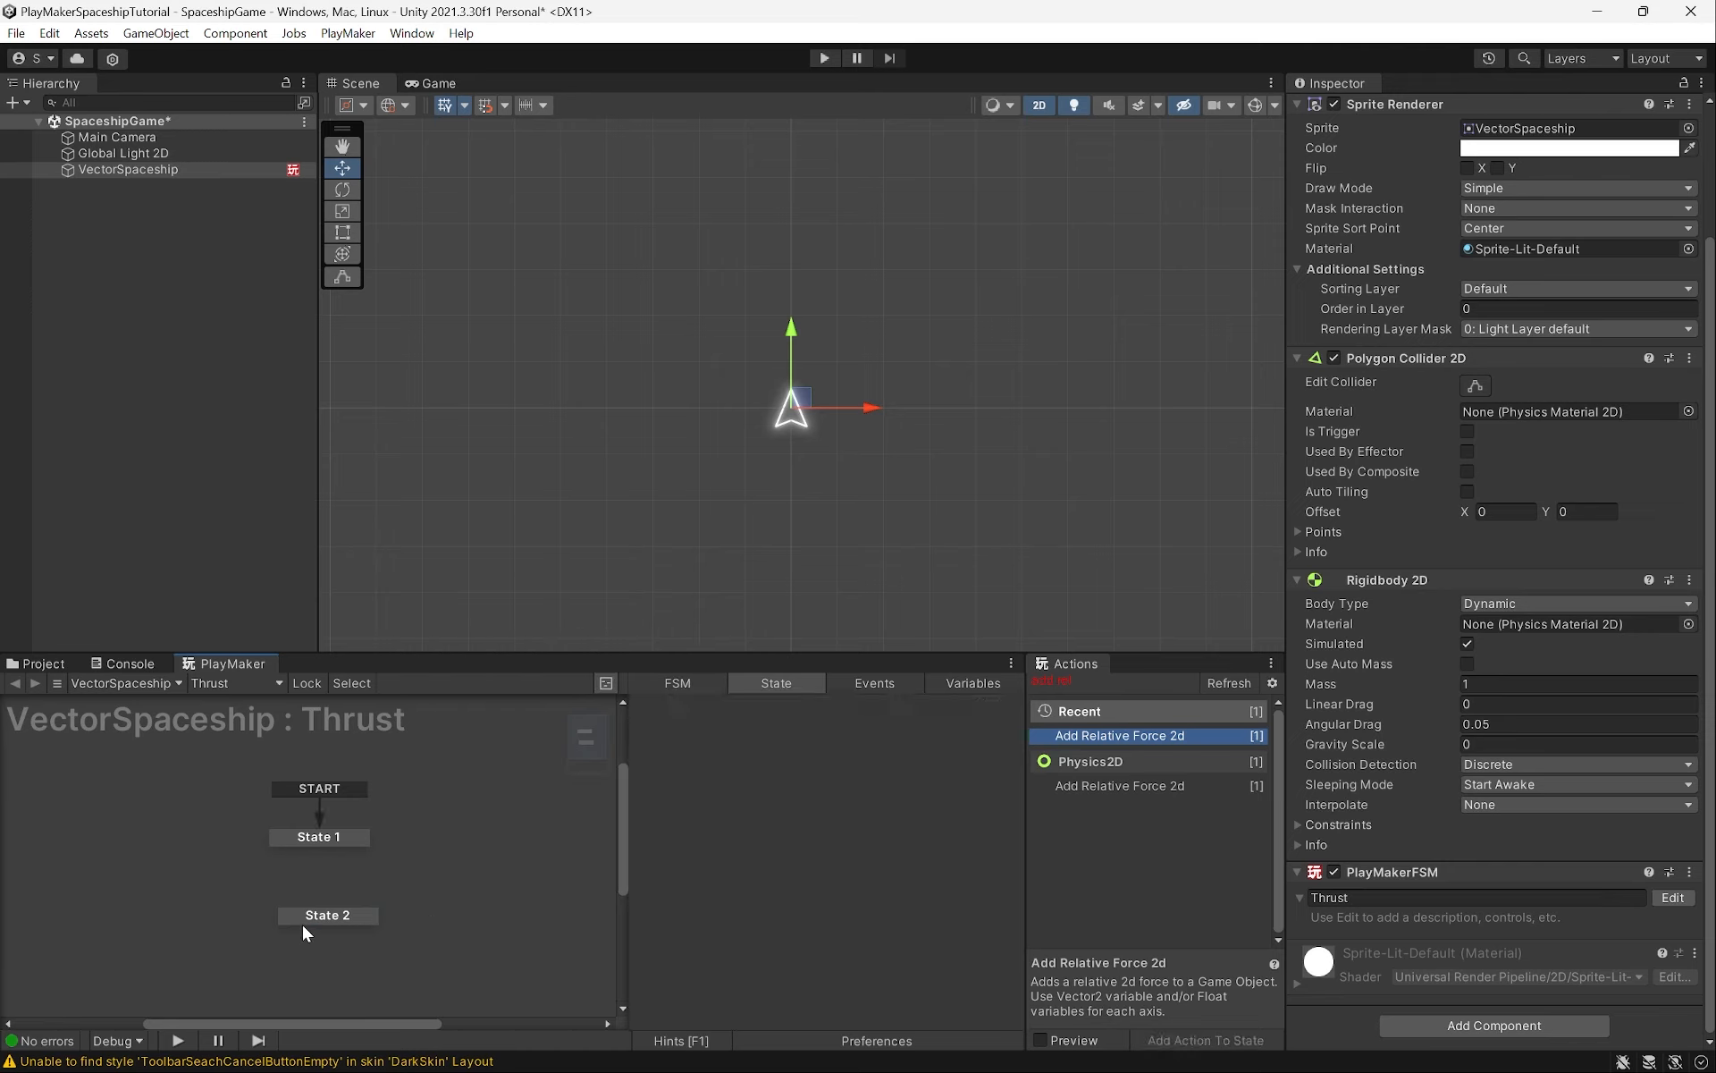
Align State 2 directly beneath State 1 and rename it Thrust
drag(303, 924, 307, 930)
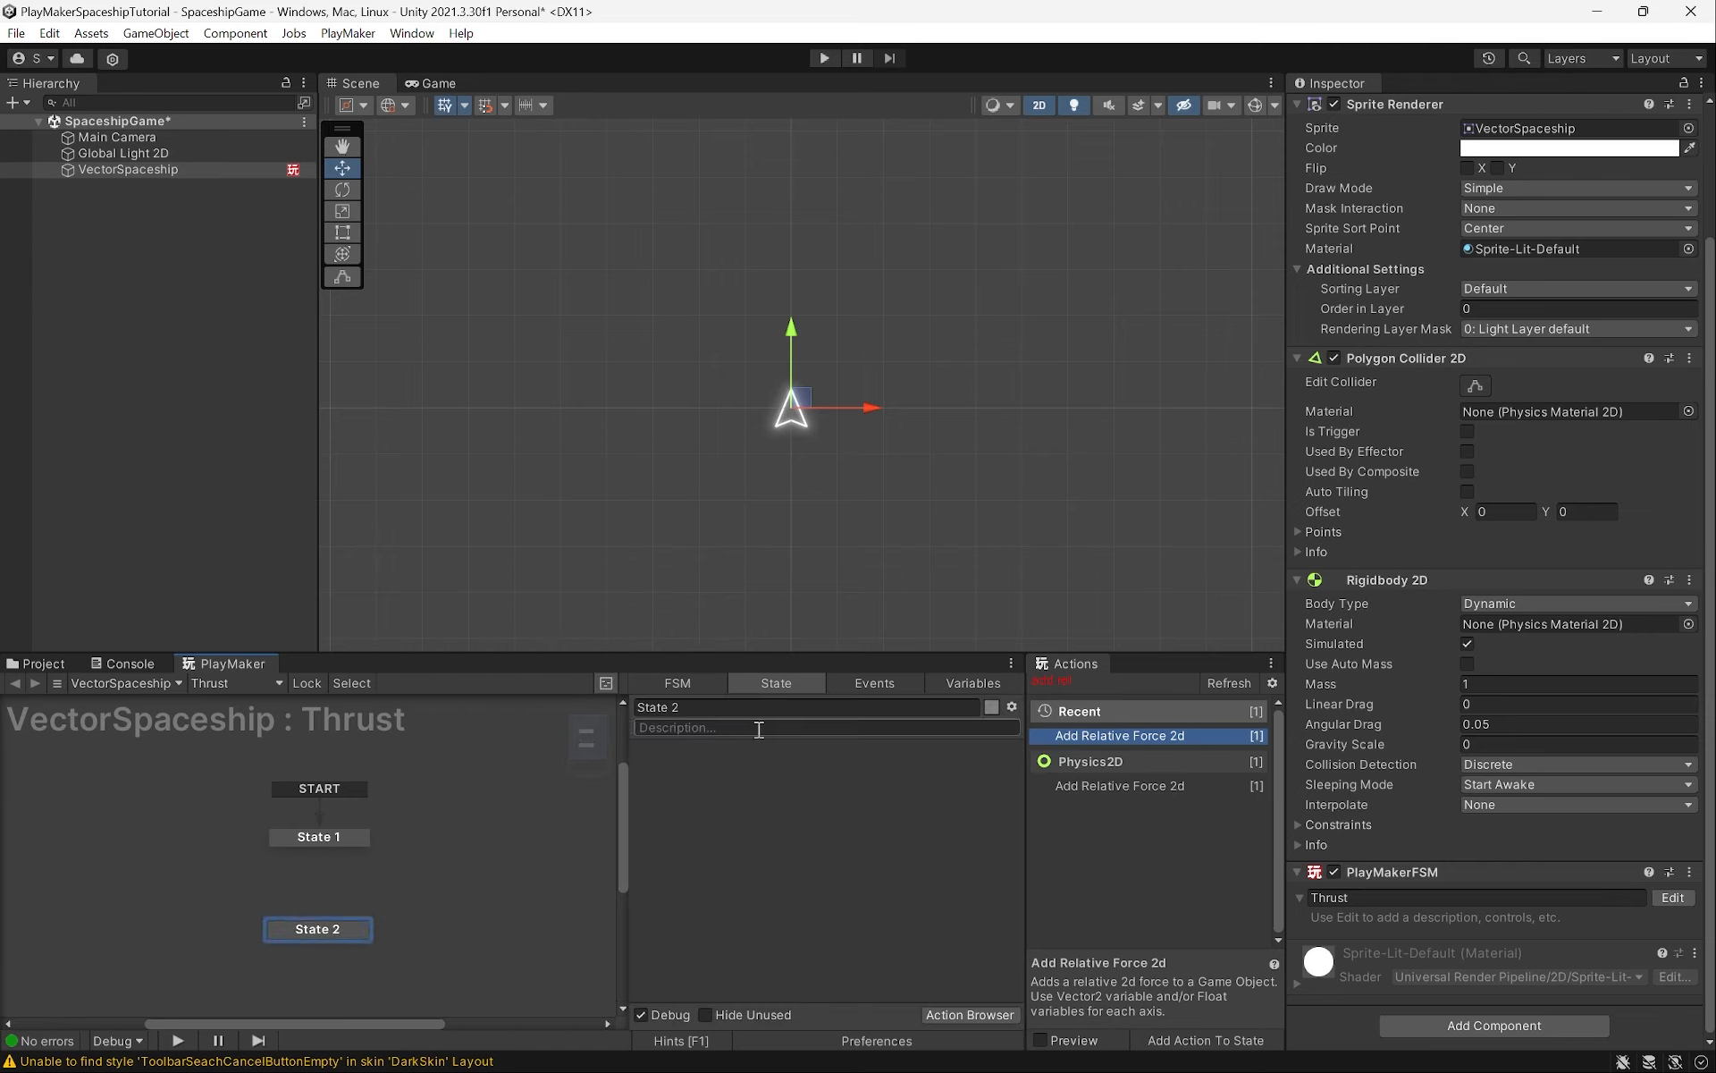
click(746, 702)
text(Thrust)
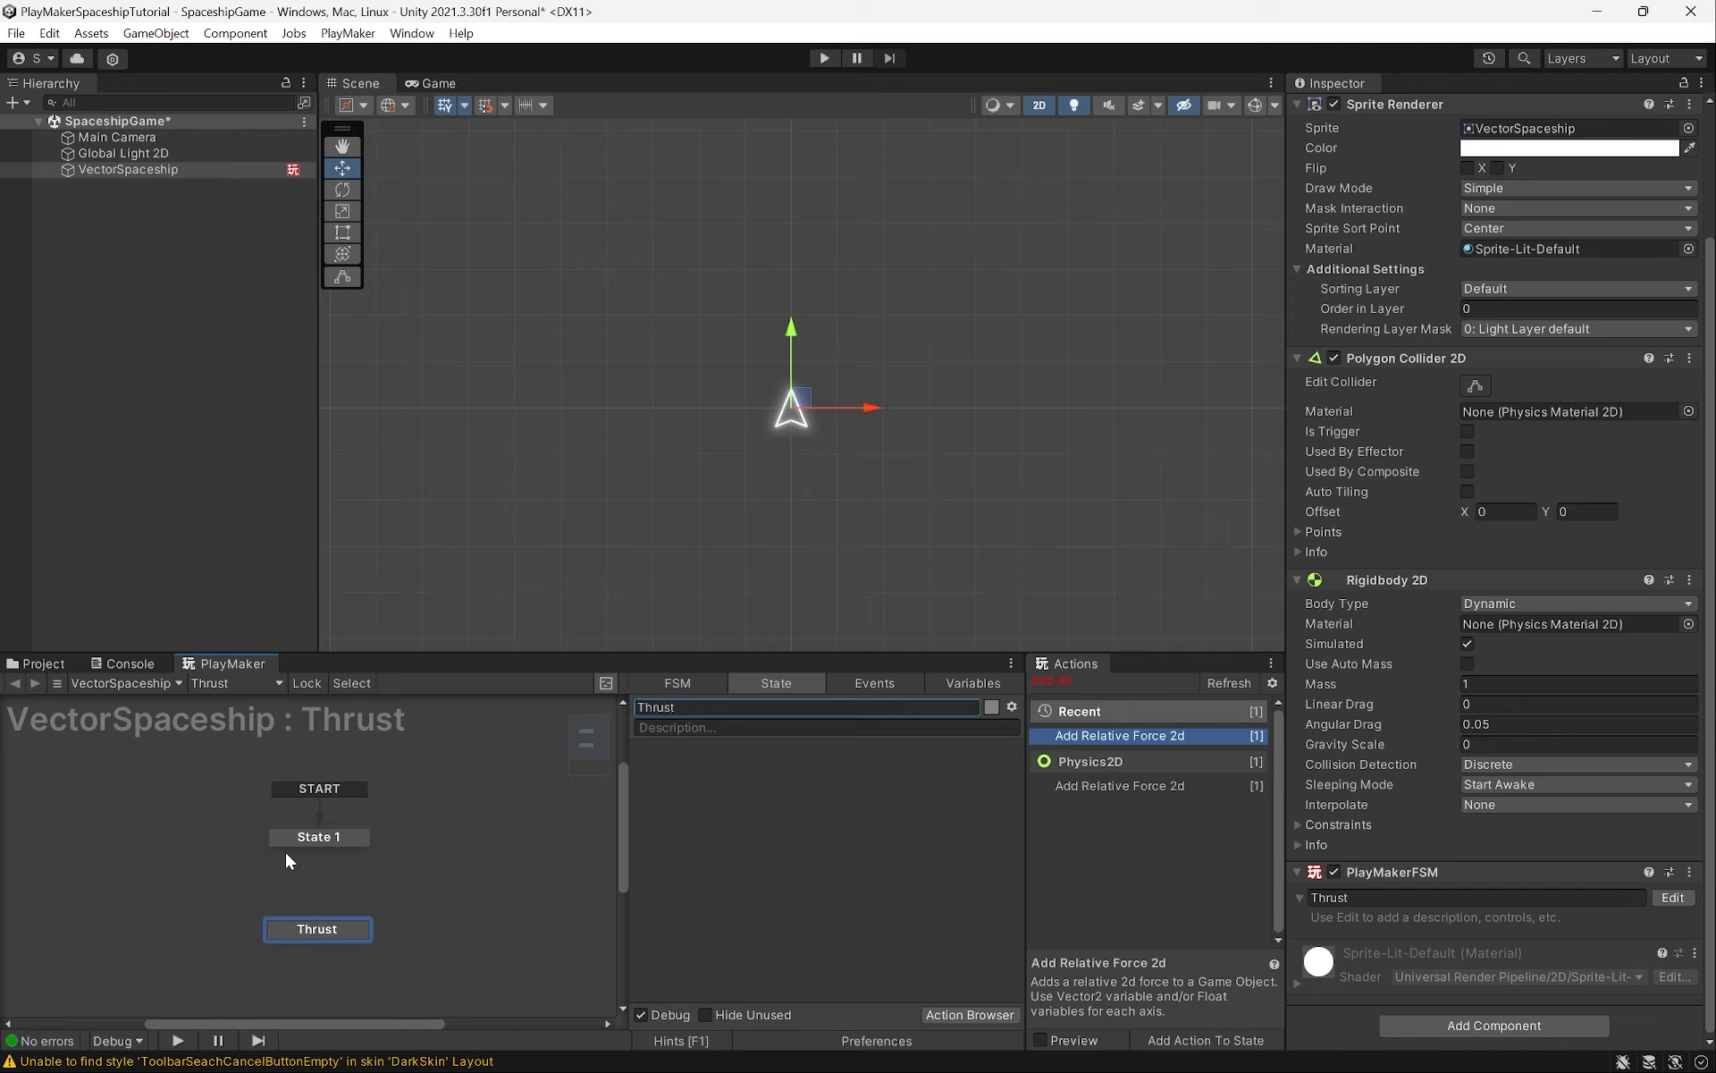
Rename State 1 as Idle
click(313, 839)
click(703, 711)
text(Idle)
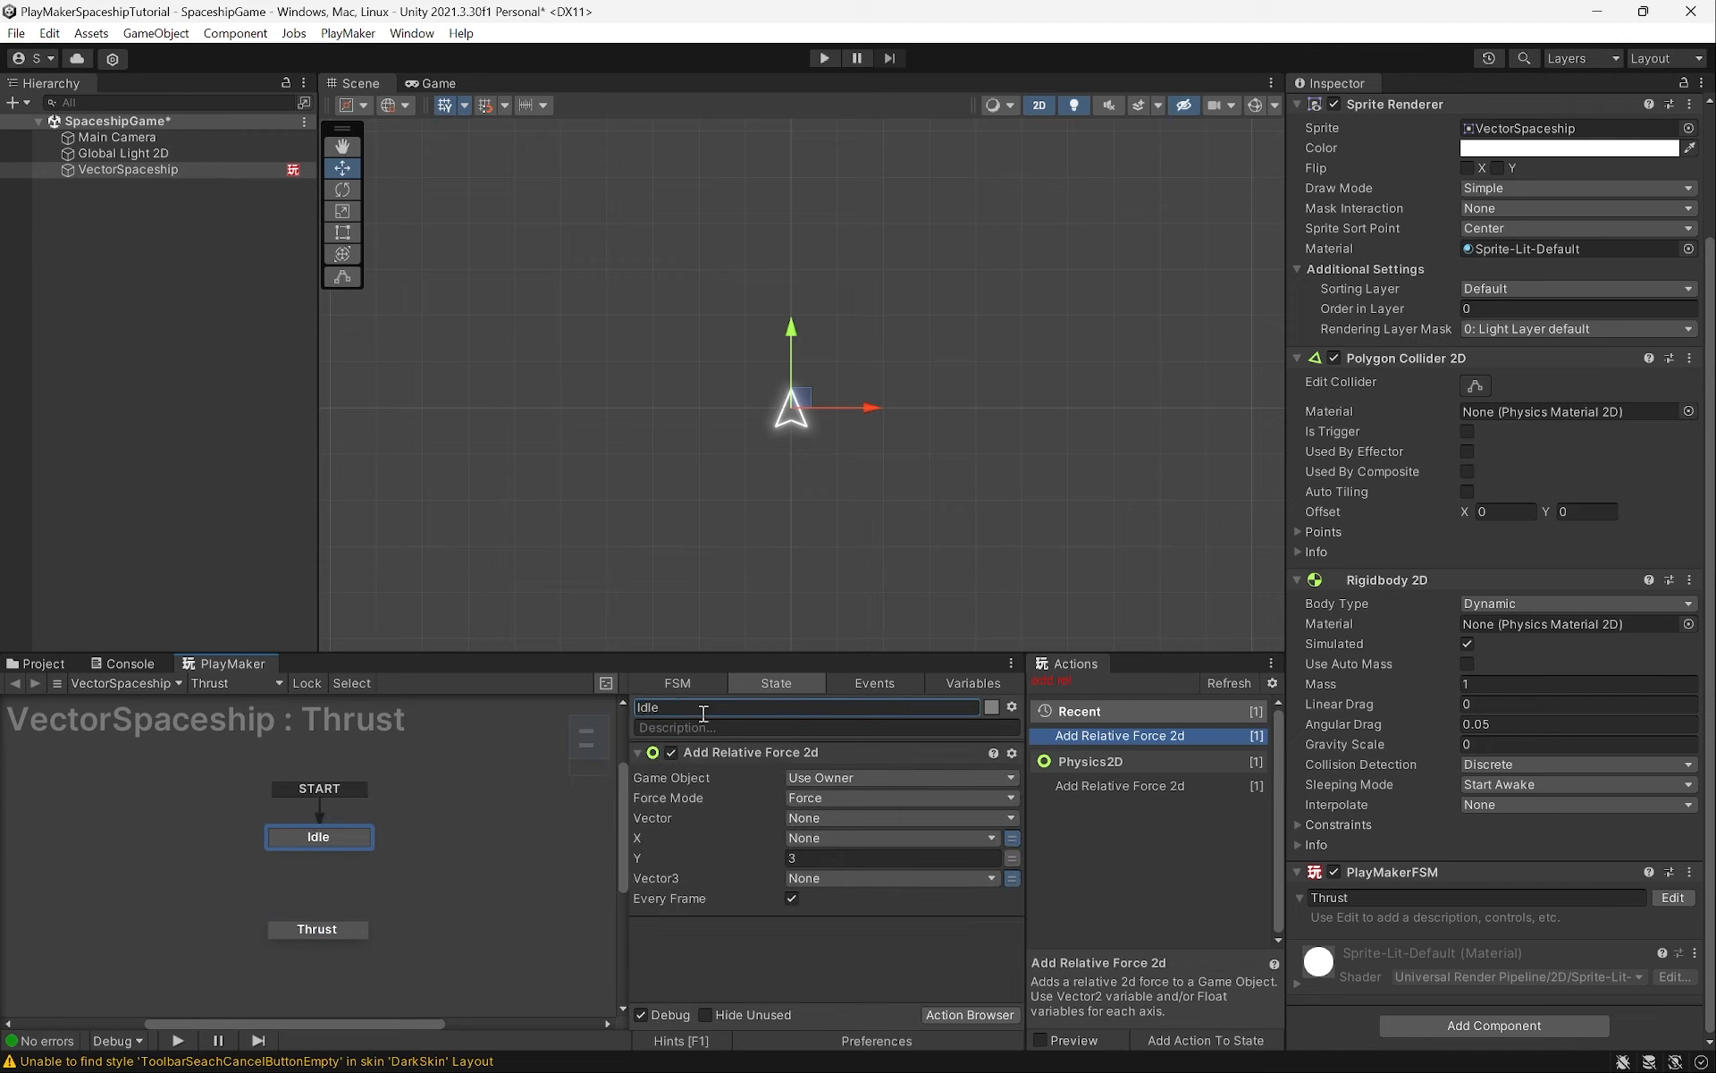
Move the Add Relative Force 2d action from the Idle state to the Thrust state
click(818, 758)
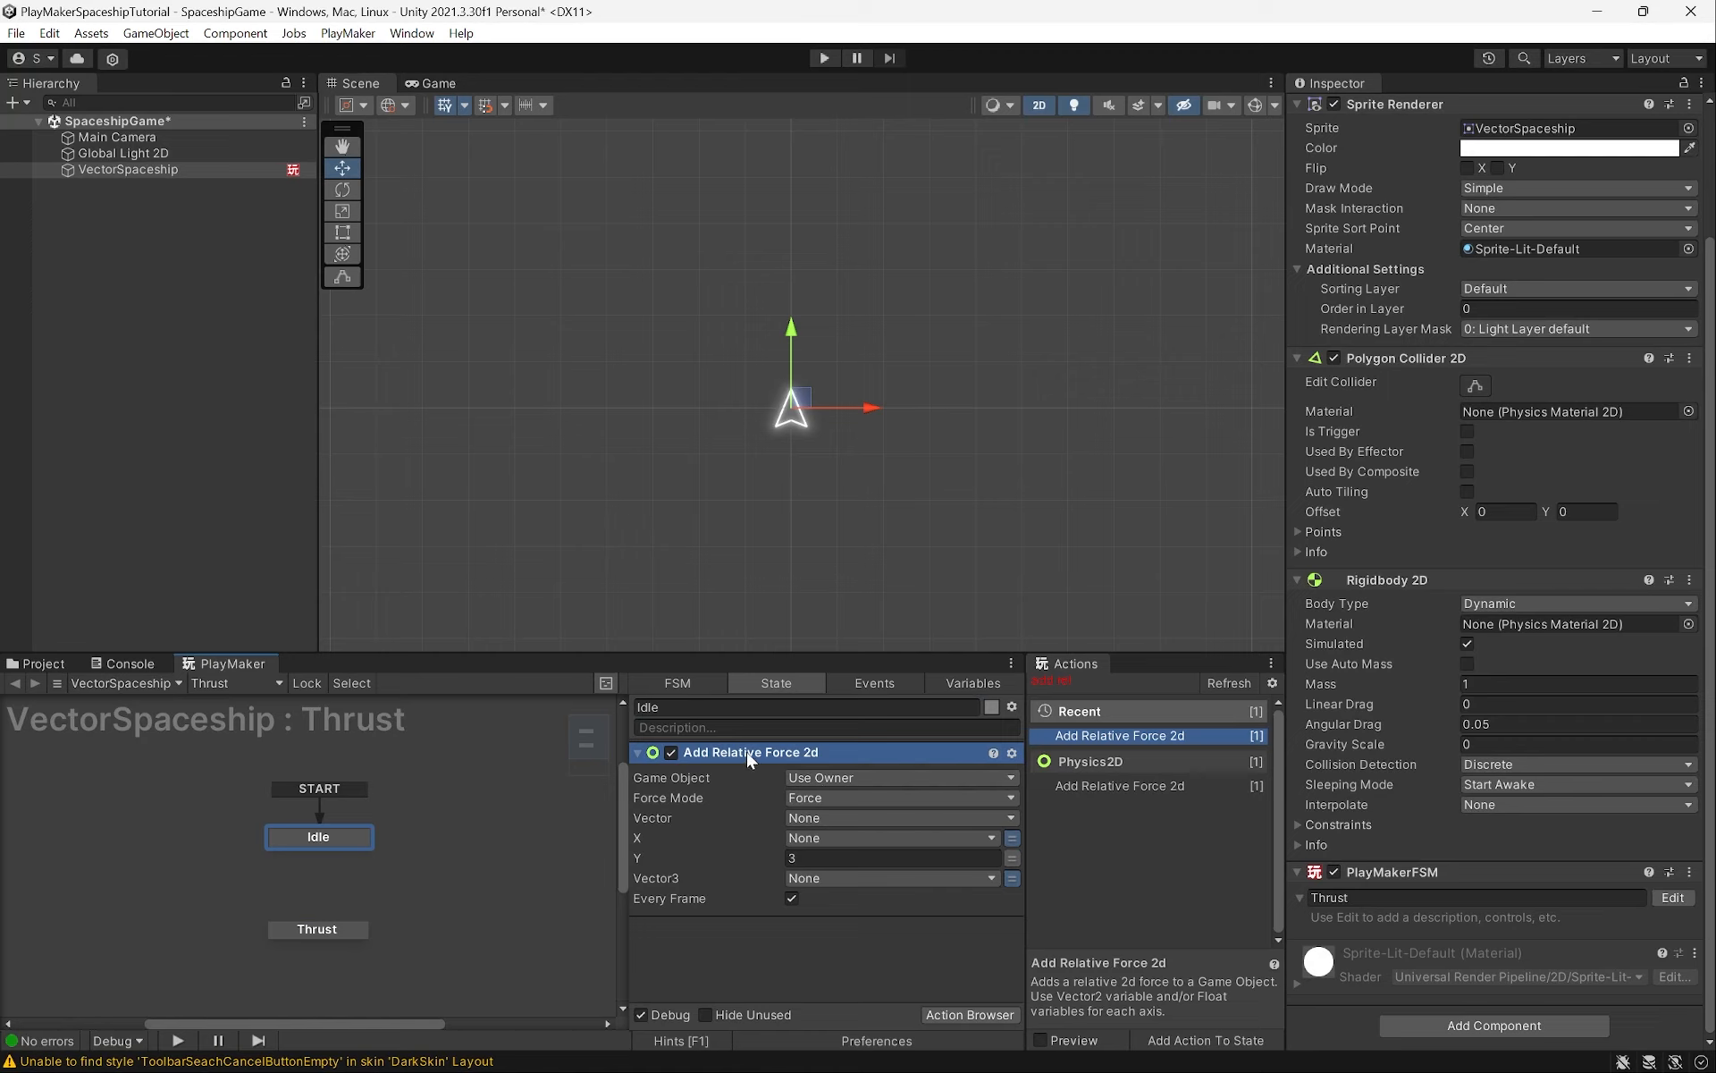
drag(740, 753, 546, 860)
drag(309, 935, 303, 928)
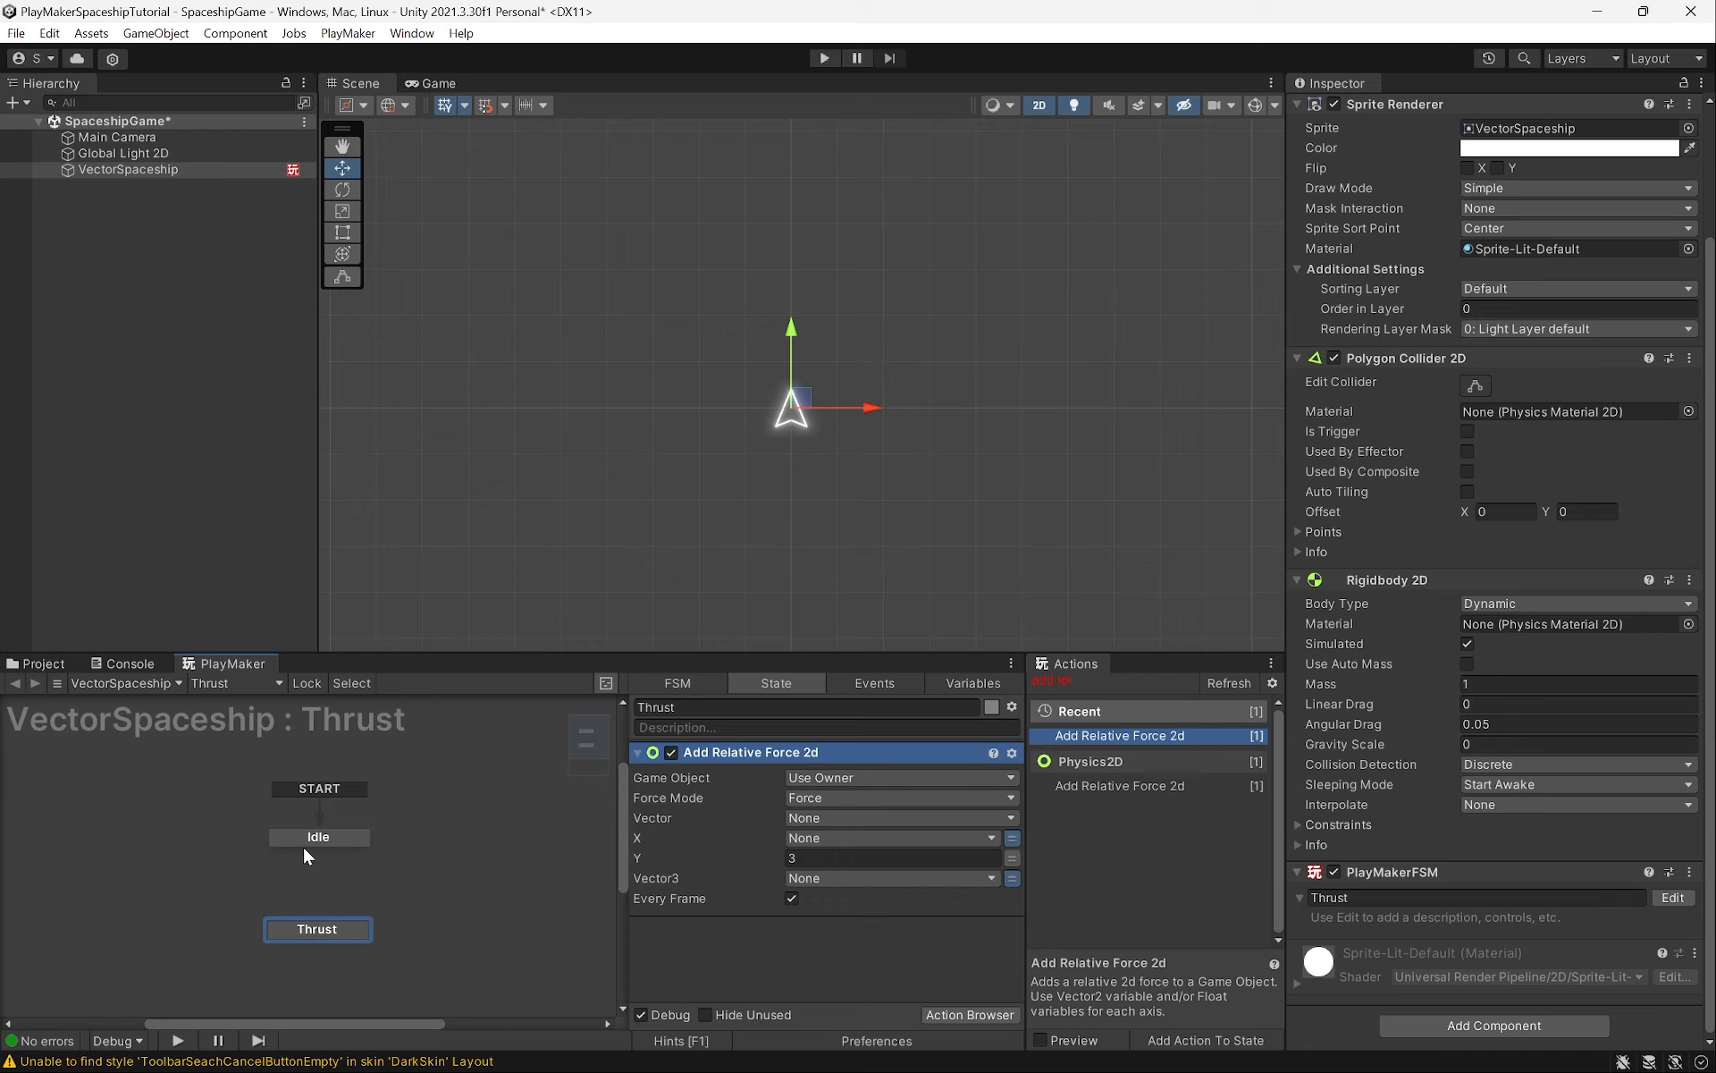
click(306, 840)
click(334, 932)
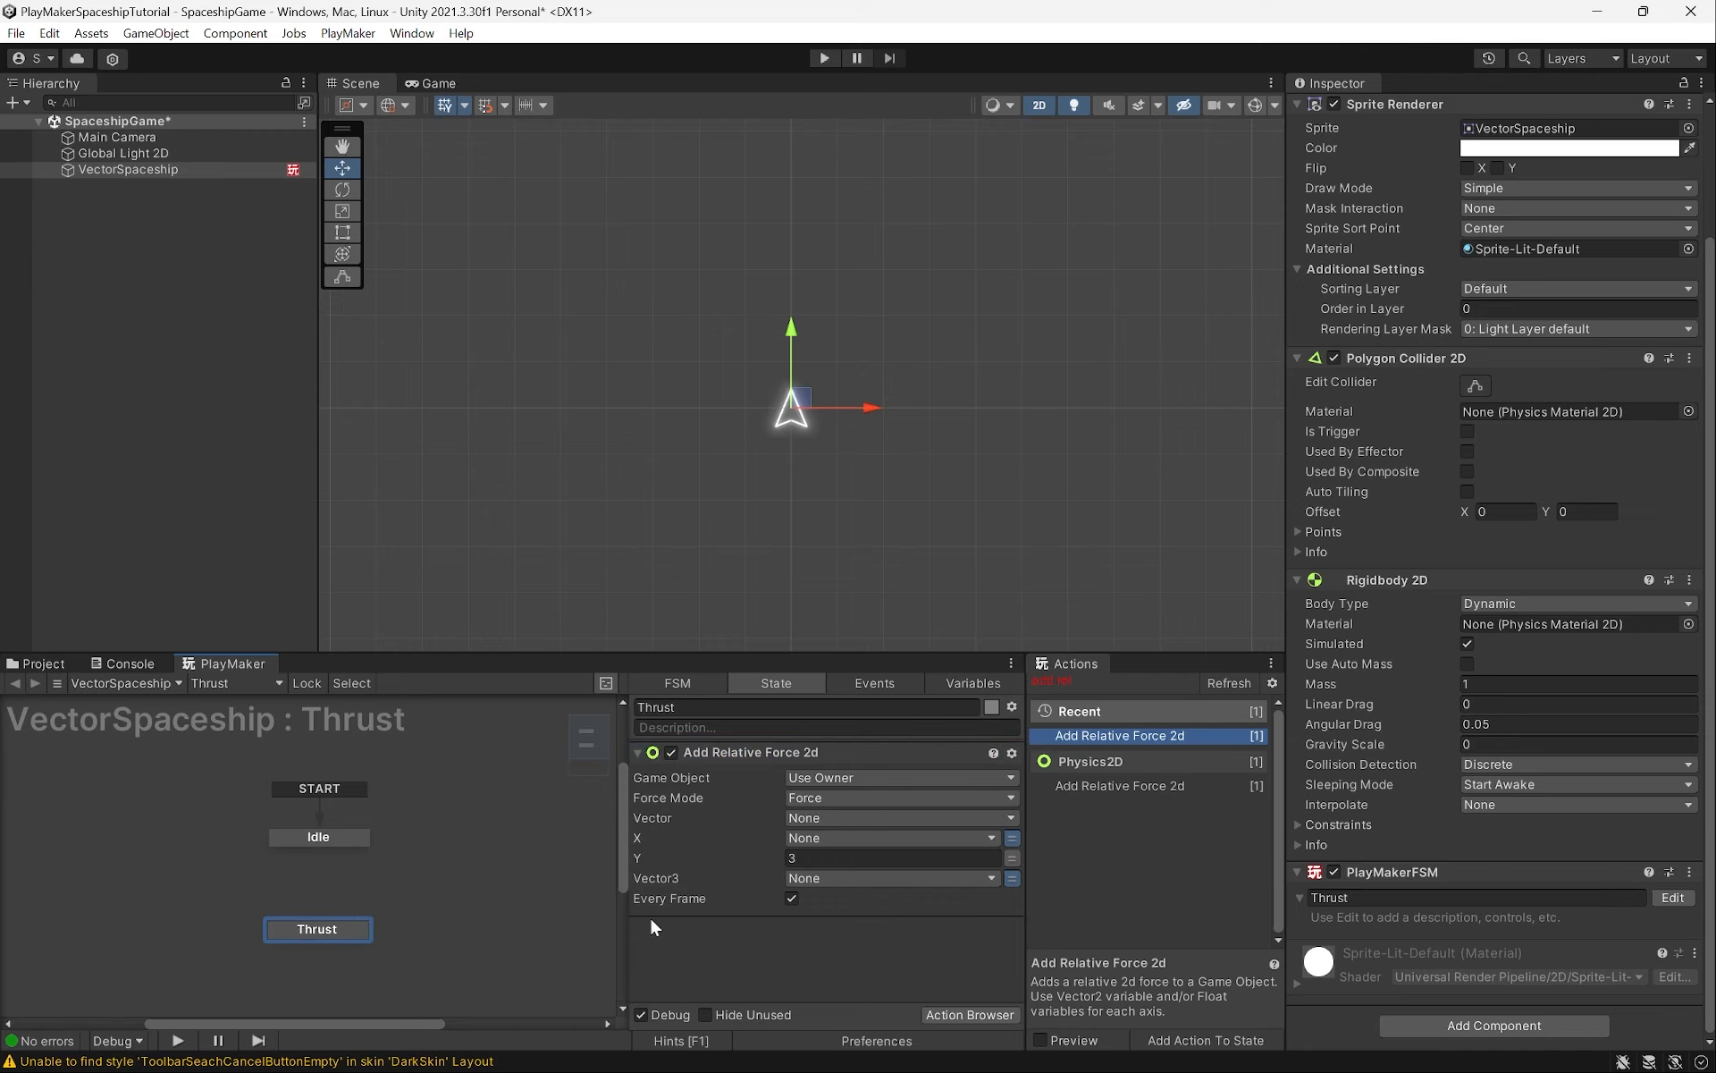
Add a Get Button Down action to the Idle state, keeping Fire1 as its button name
click(320, 838)
click(1131, 680)
text(get bu)
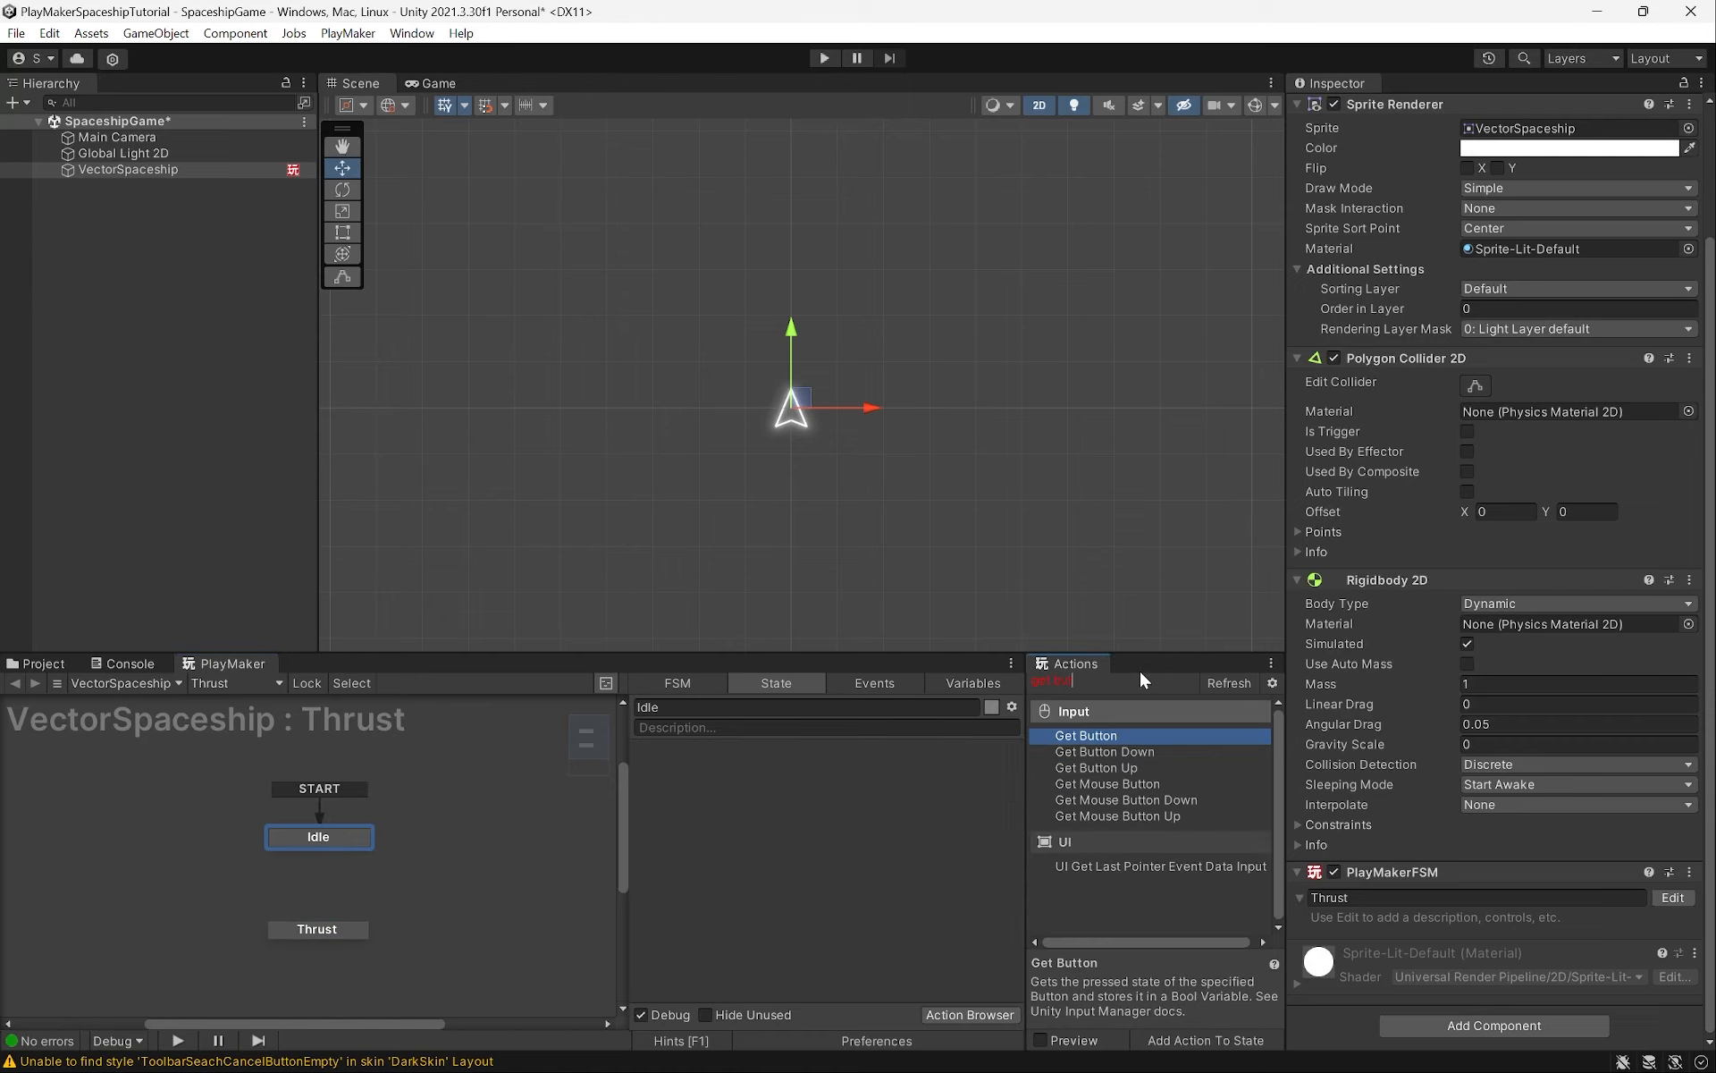
text(tton do)
key(Return)
click(854, 887)
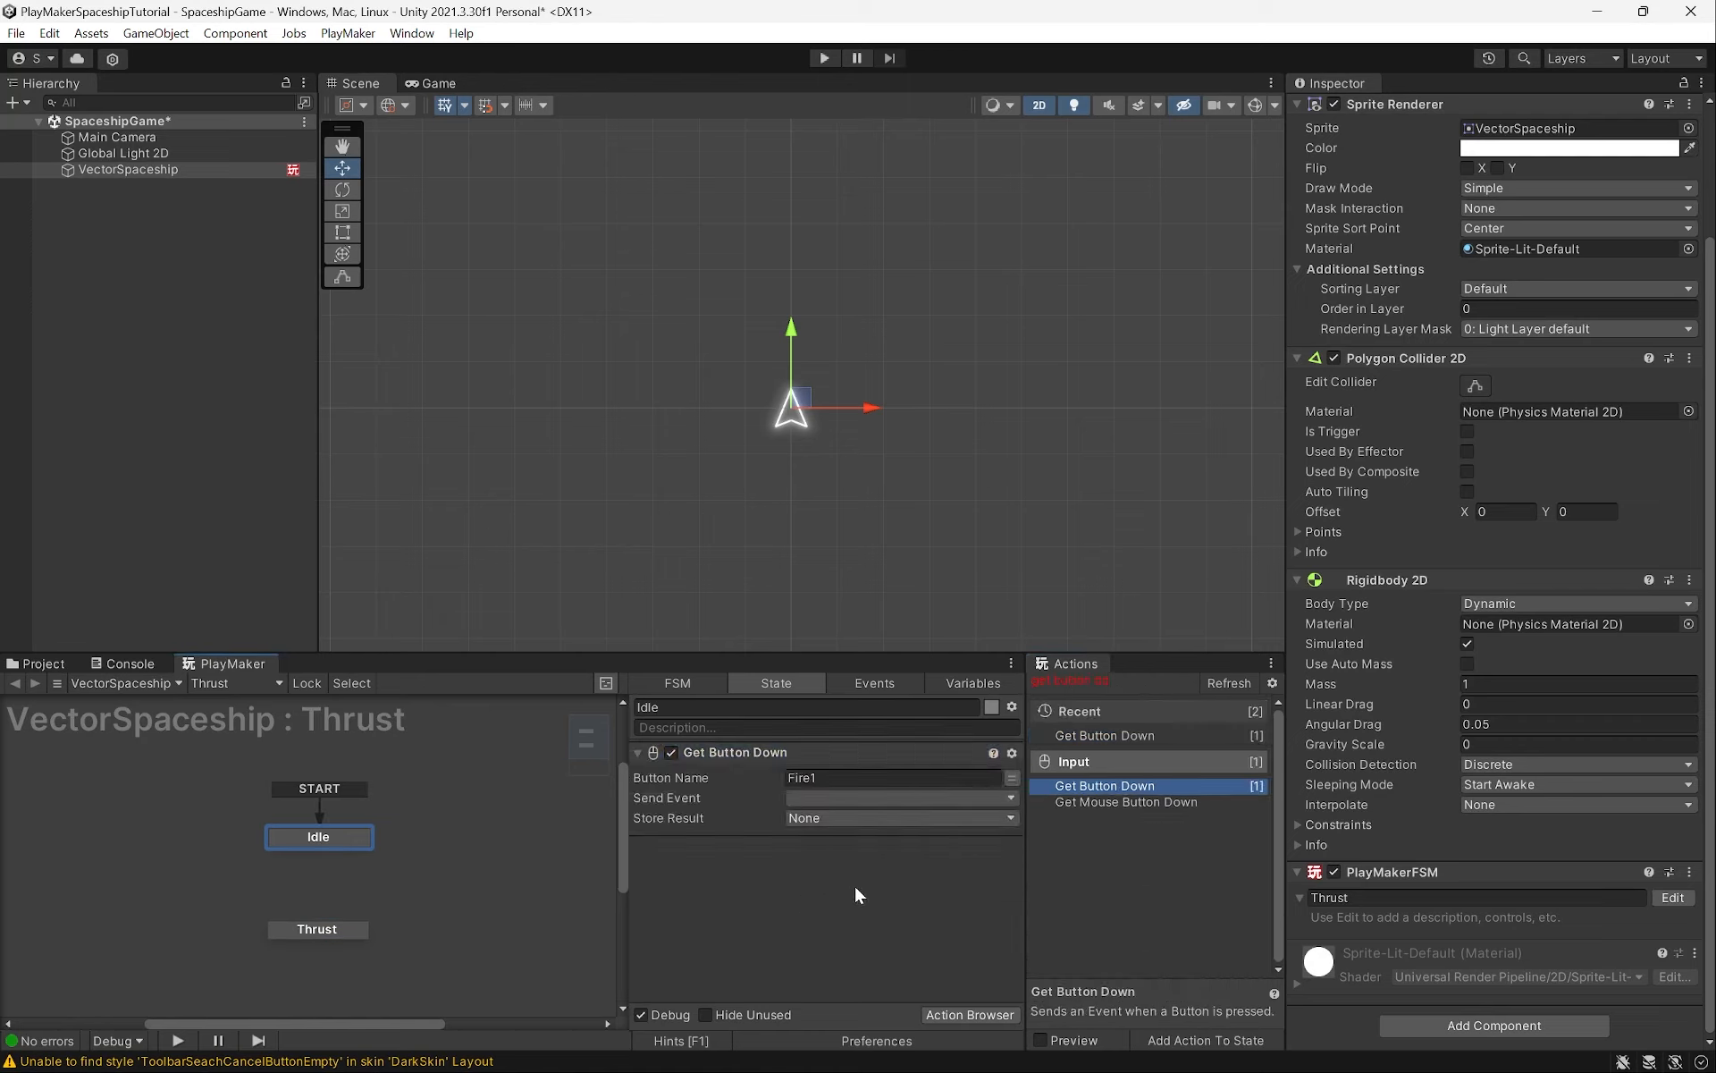
click(881, 781)
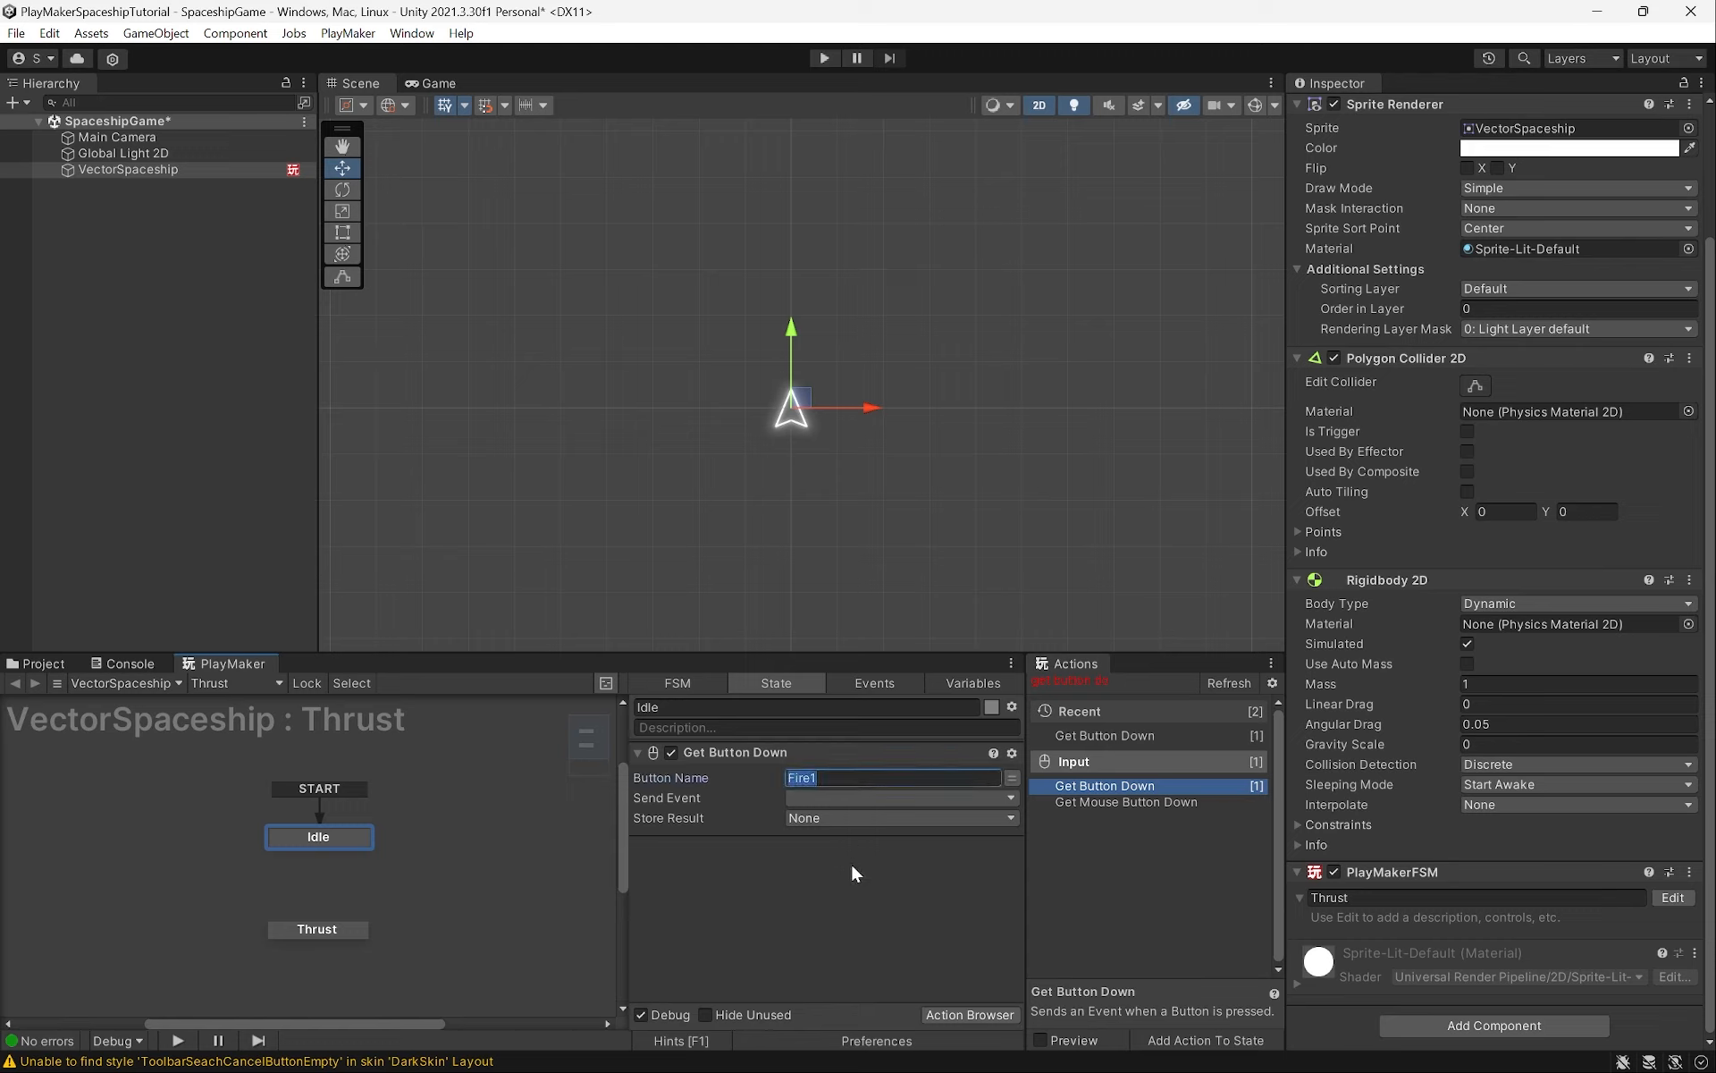
click(849, 915)
Open the Input Manager in the project settings and expand the first Fire1 axis
click(20, 32)
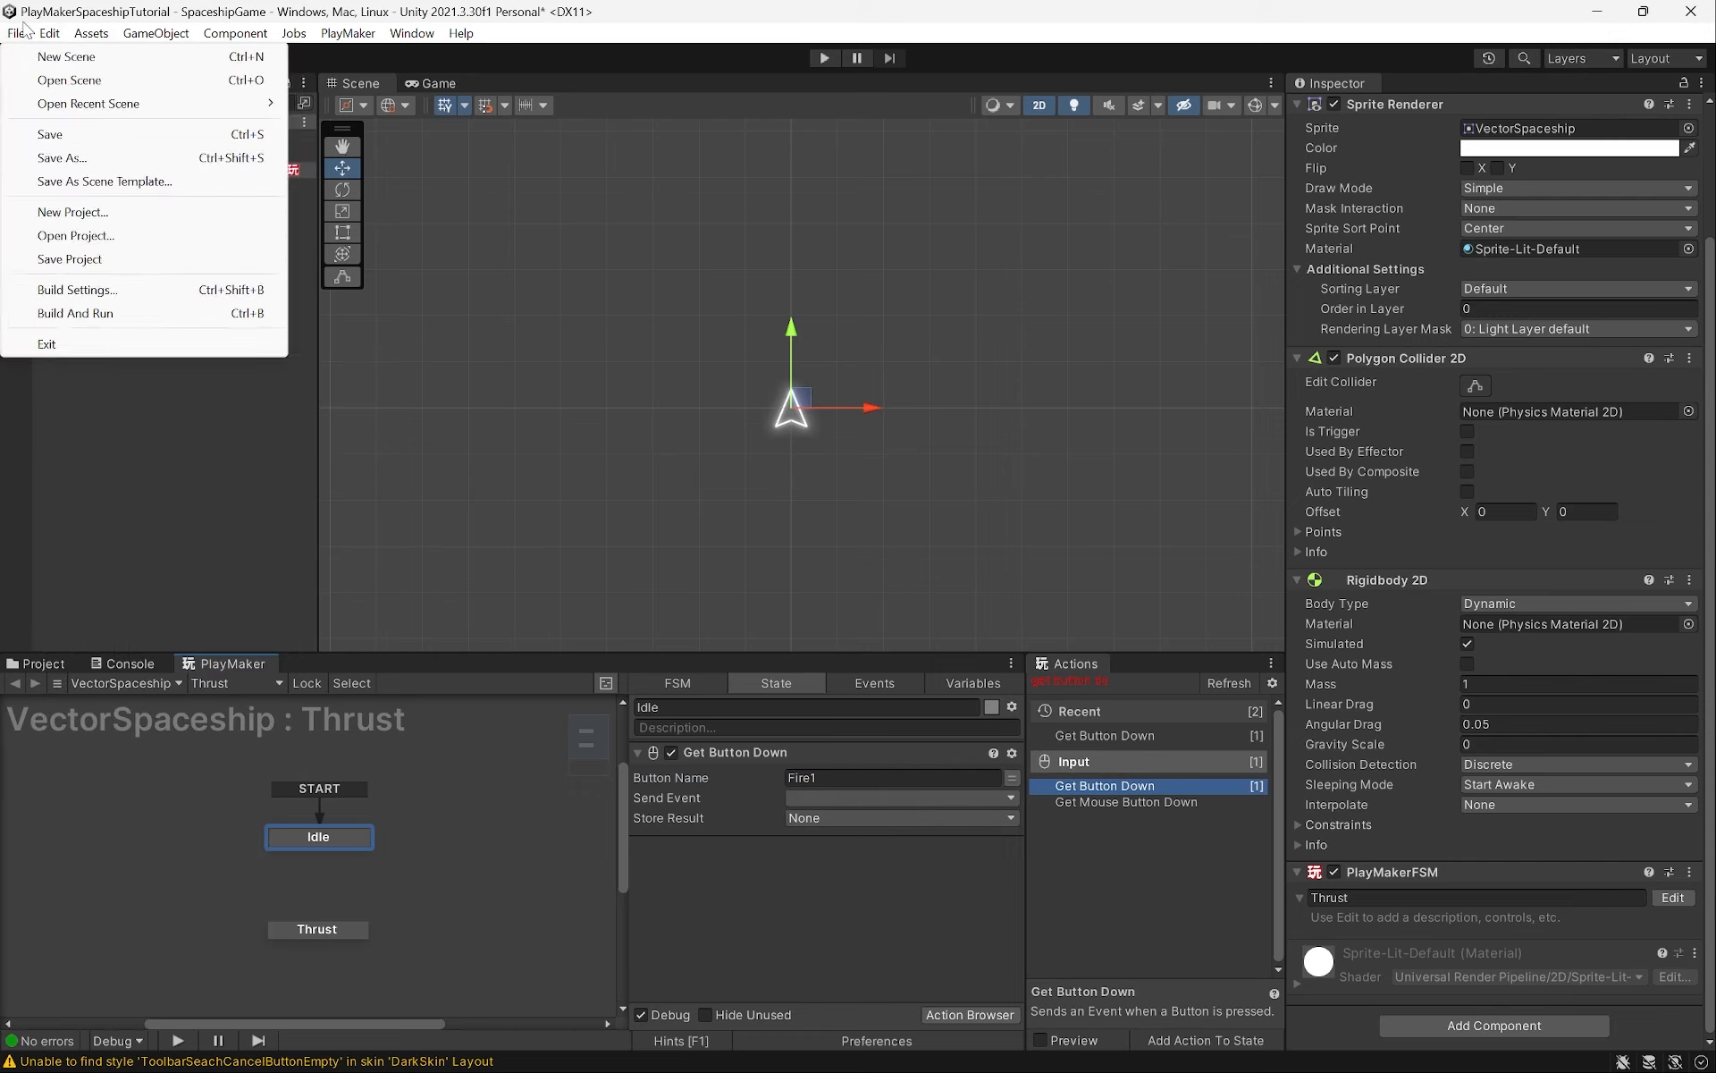
mouse_move(50, 33)
click(130, 710)
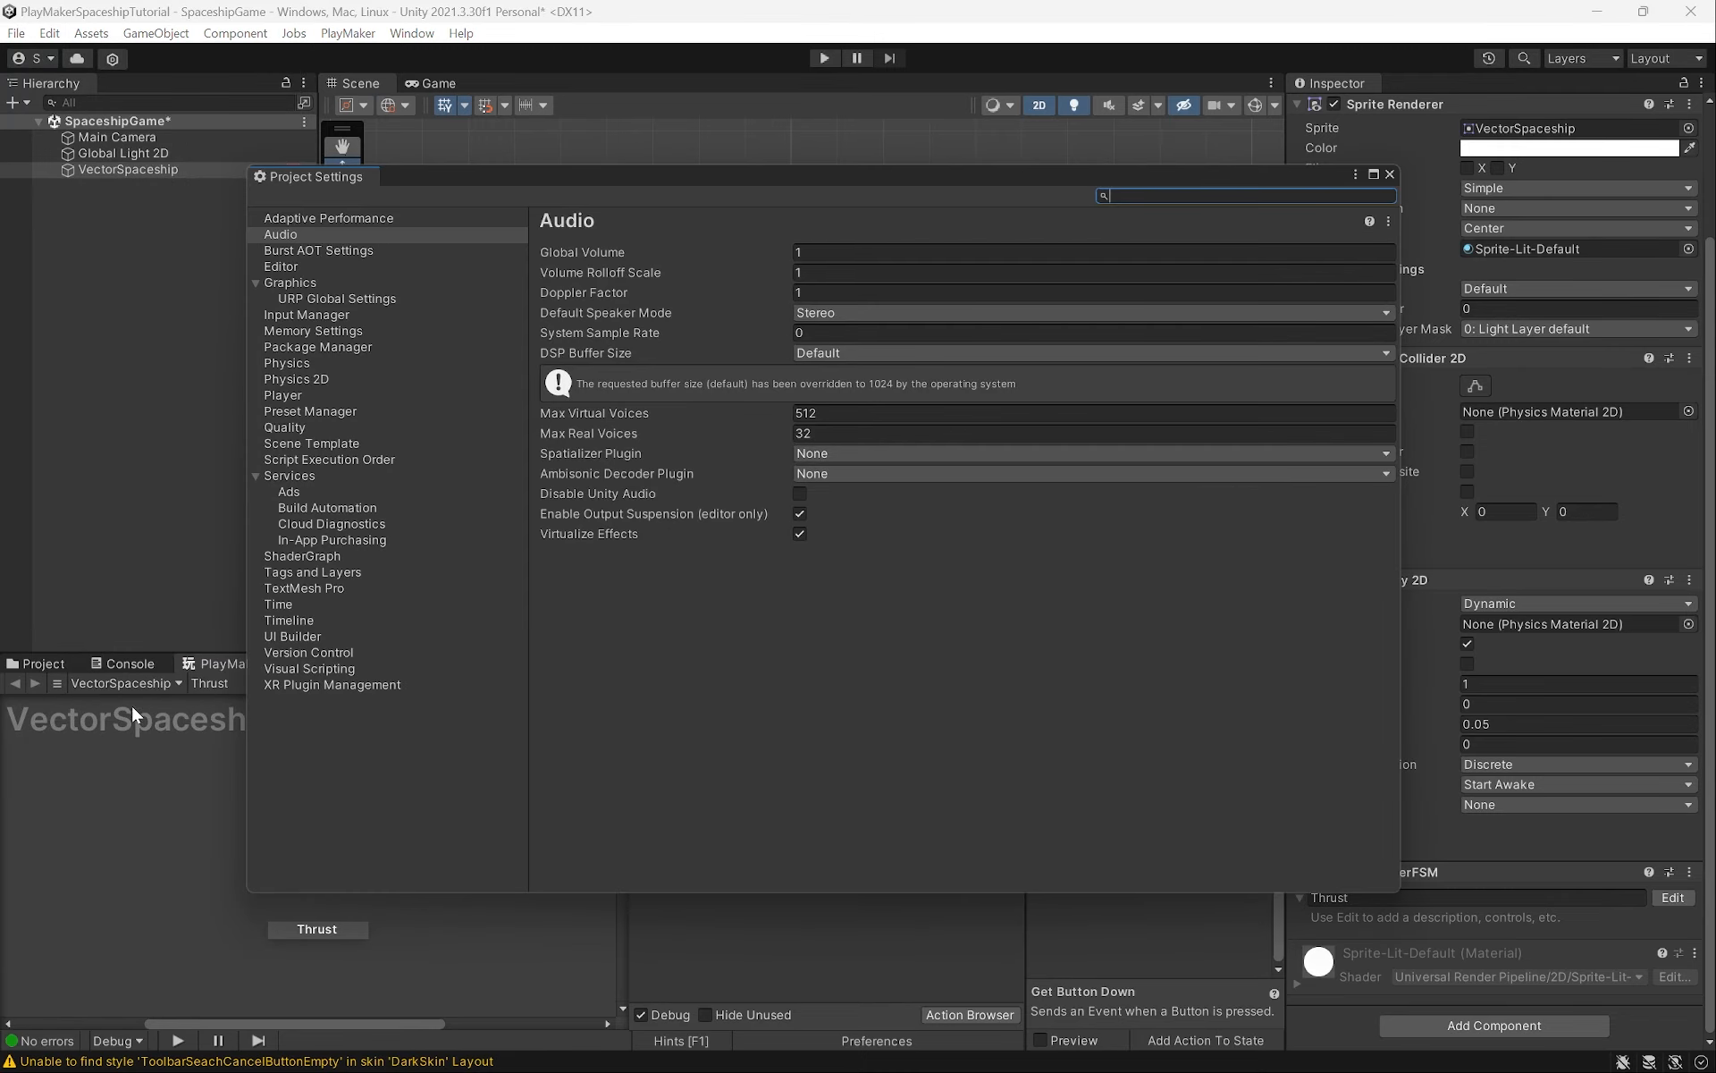
click(306, 315)
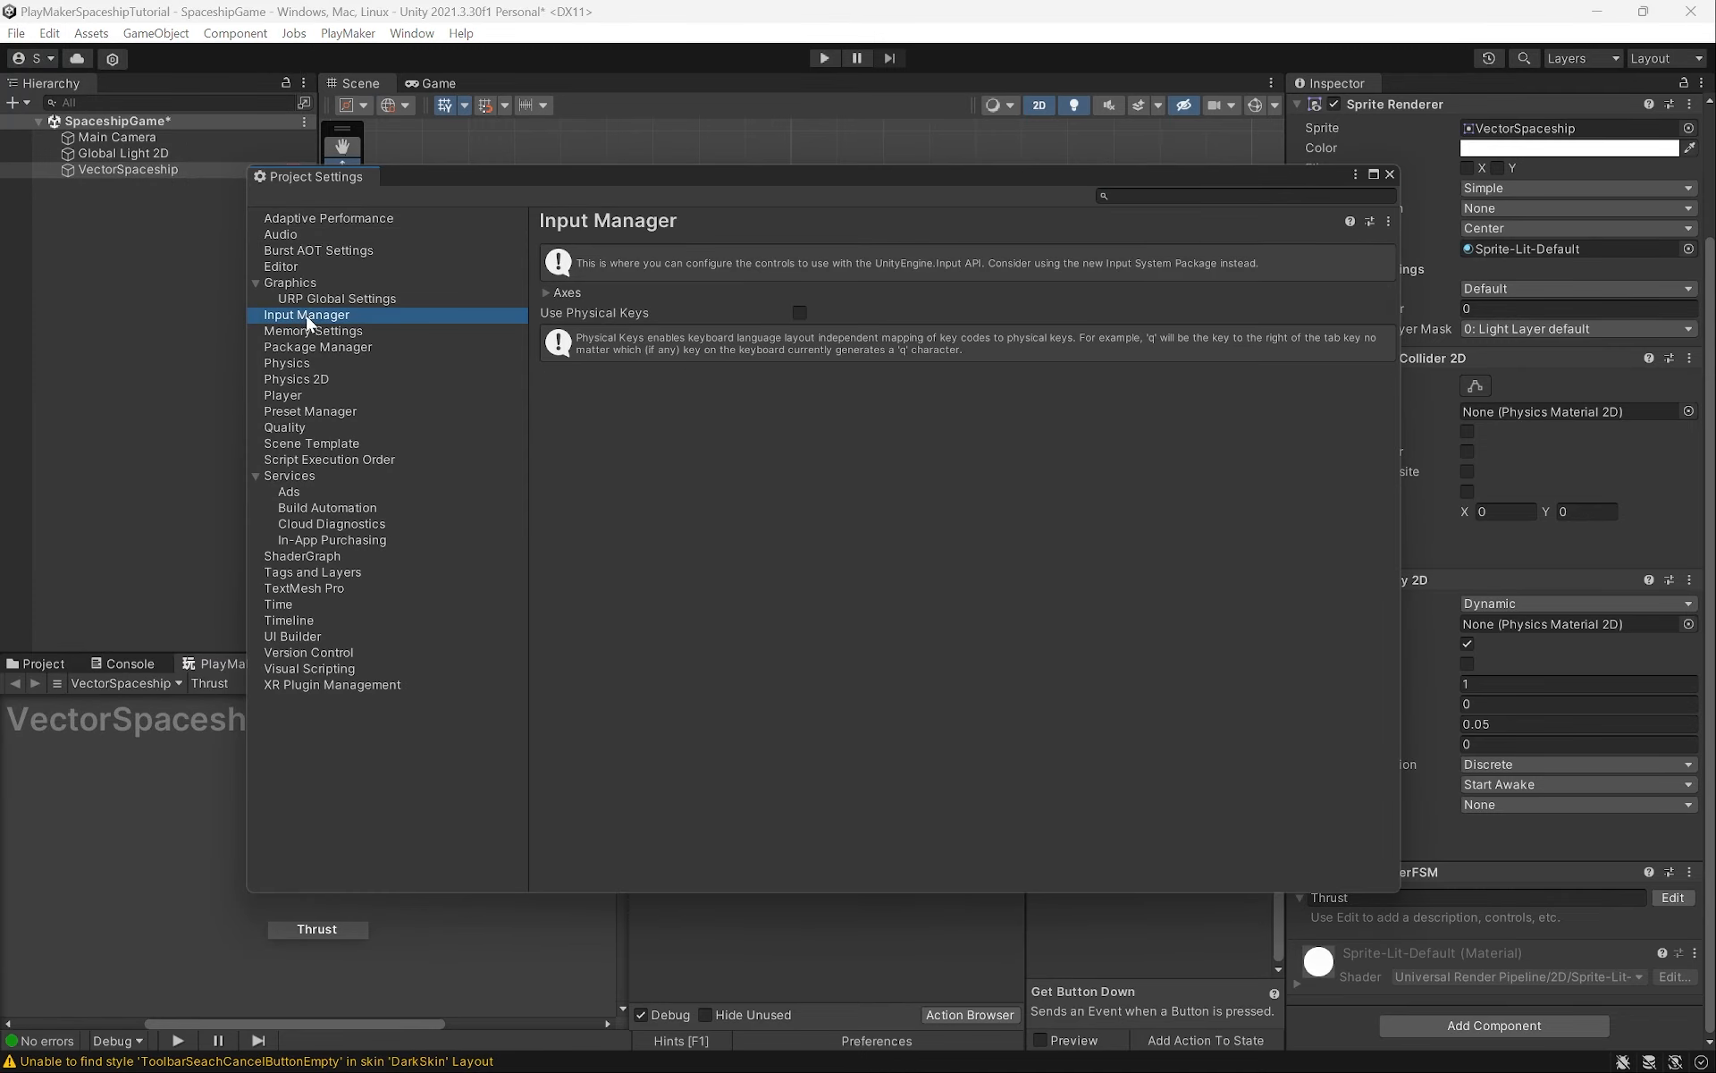
click(547, 295)
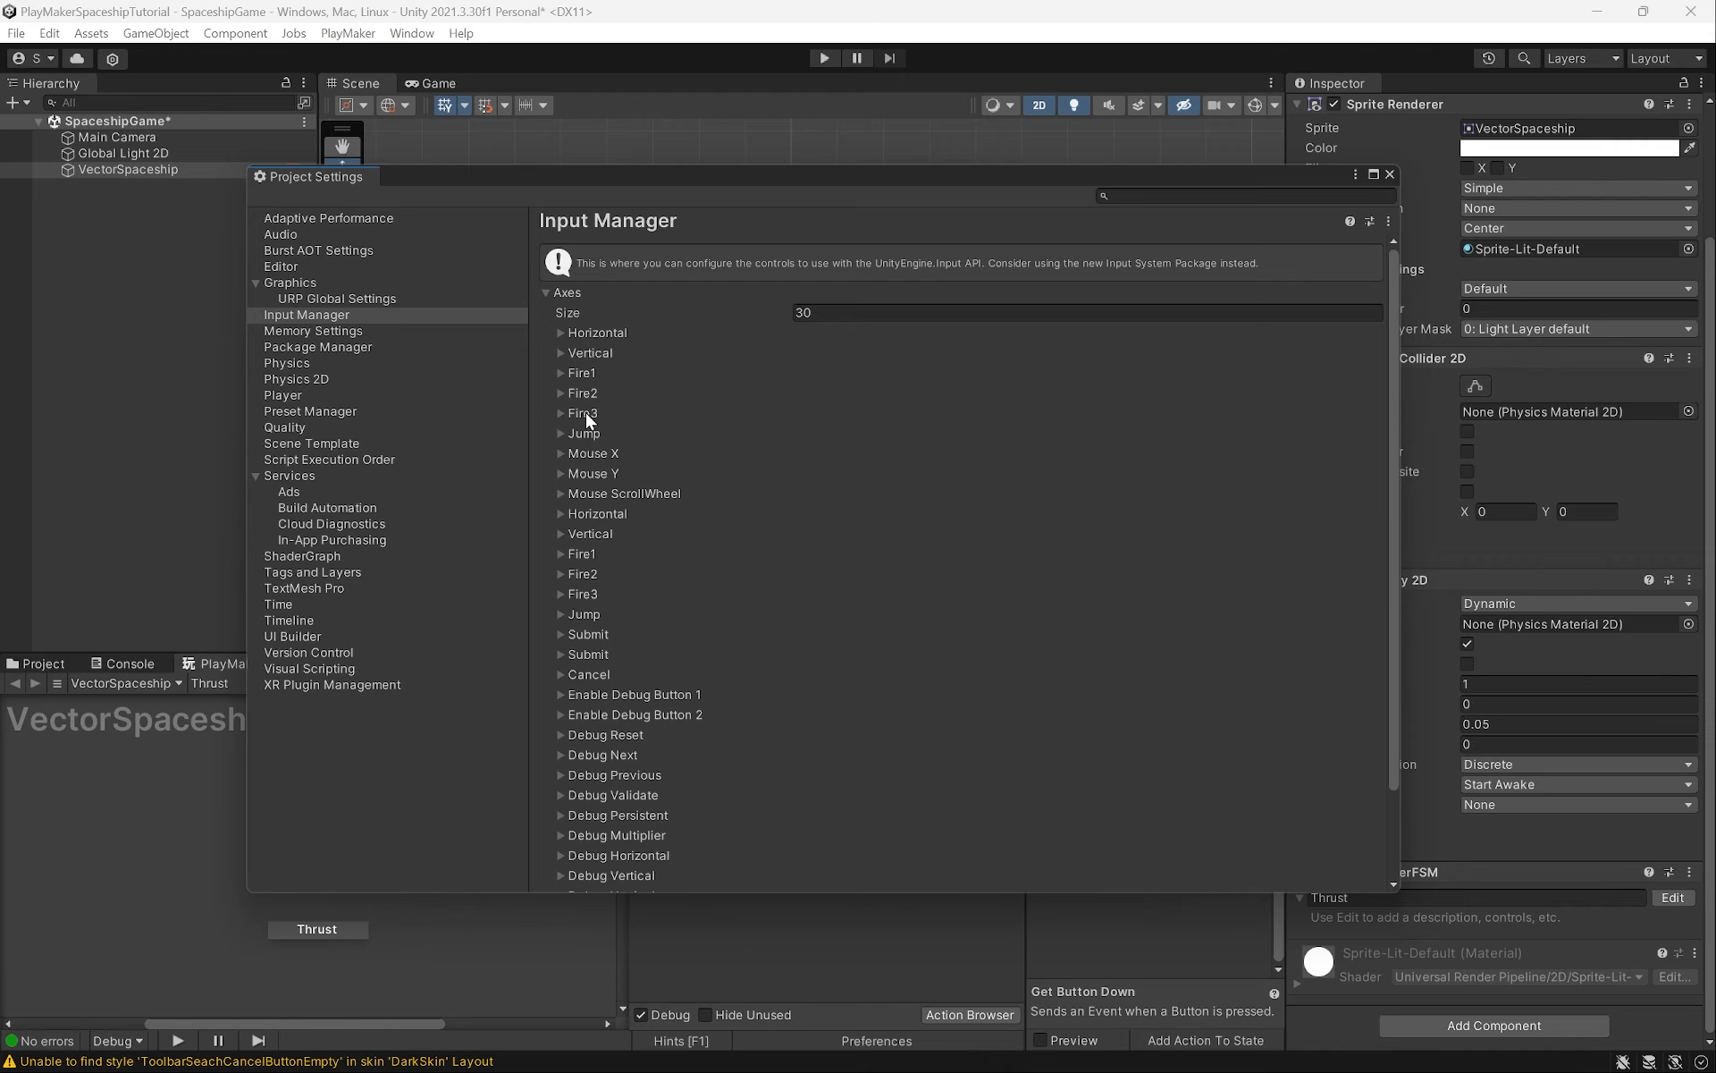
click(562, 374)
Examine the name, positive button and alternate positive button assigned to the Fire1 axis, and close the project settings
drag(802, 513, 860, 521)
click(865, 514)
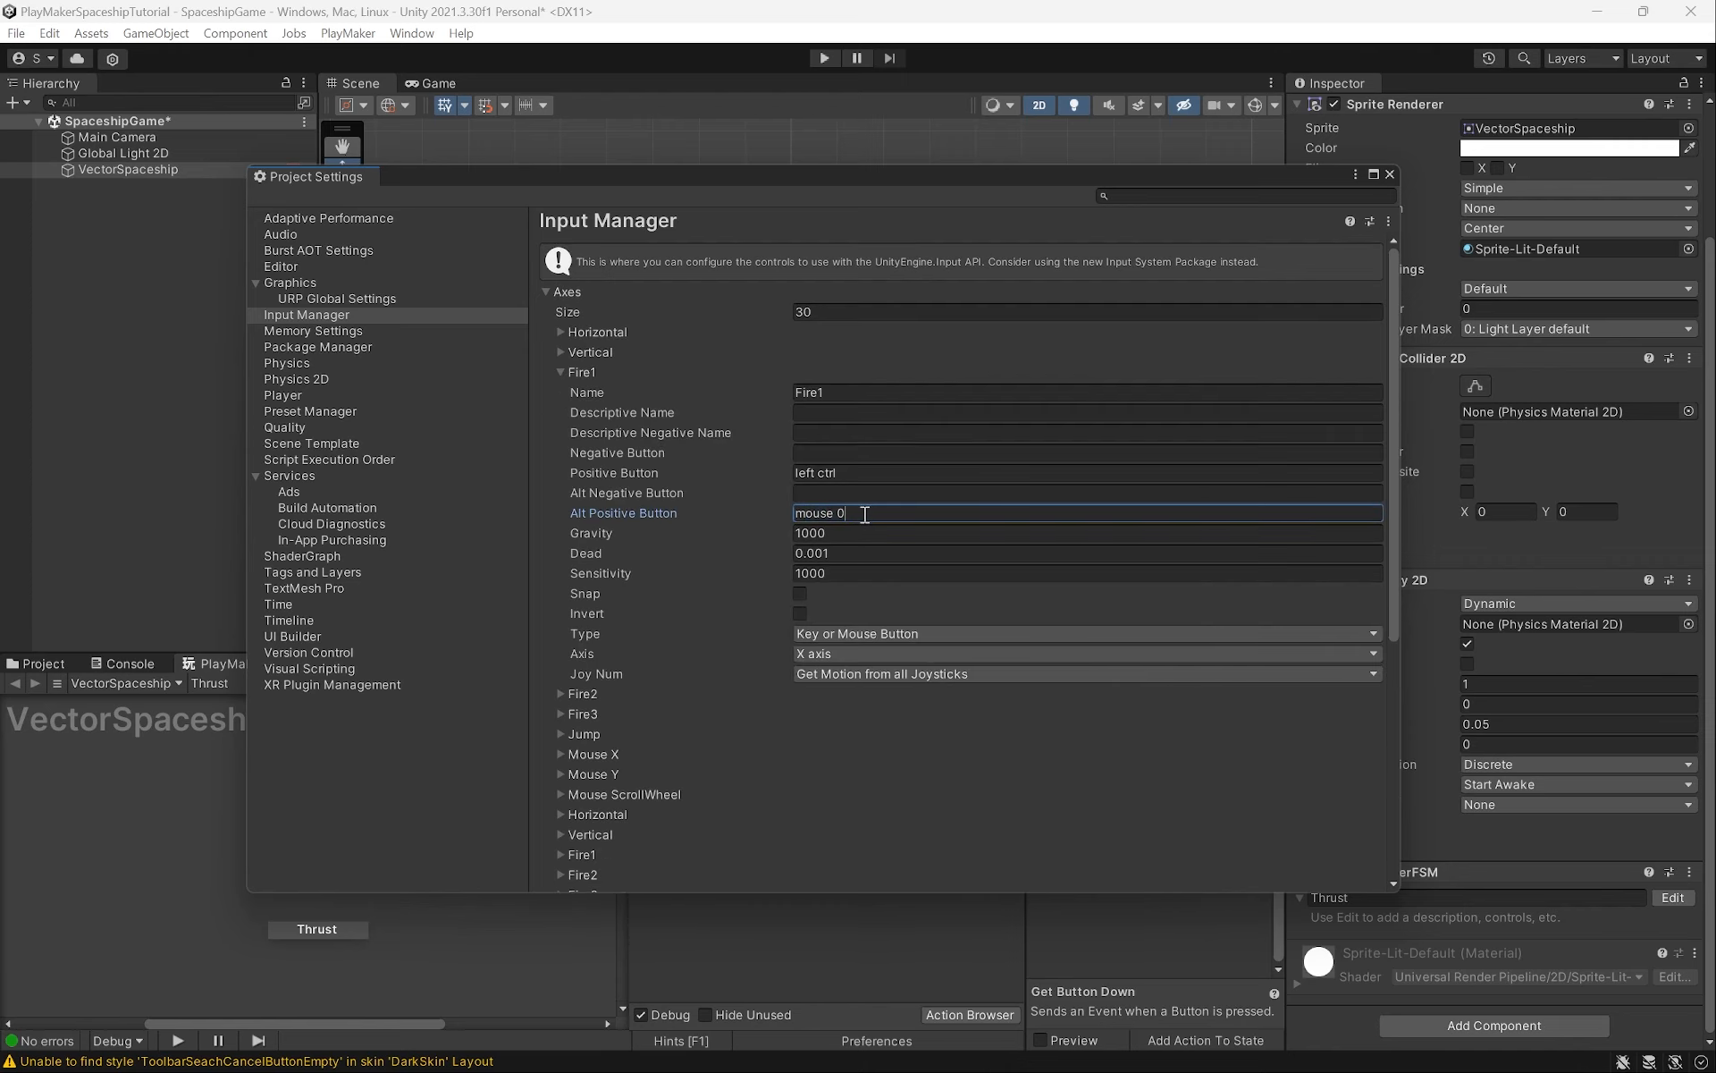
key(shift+Tab)
key(shift+Tab)
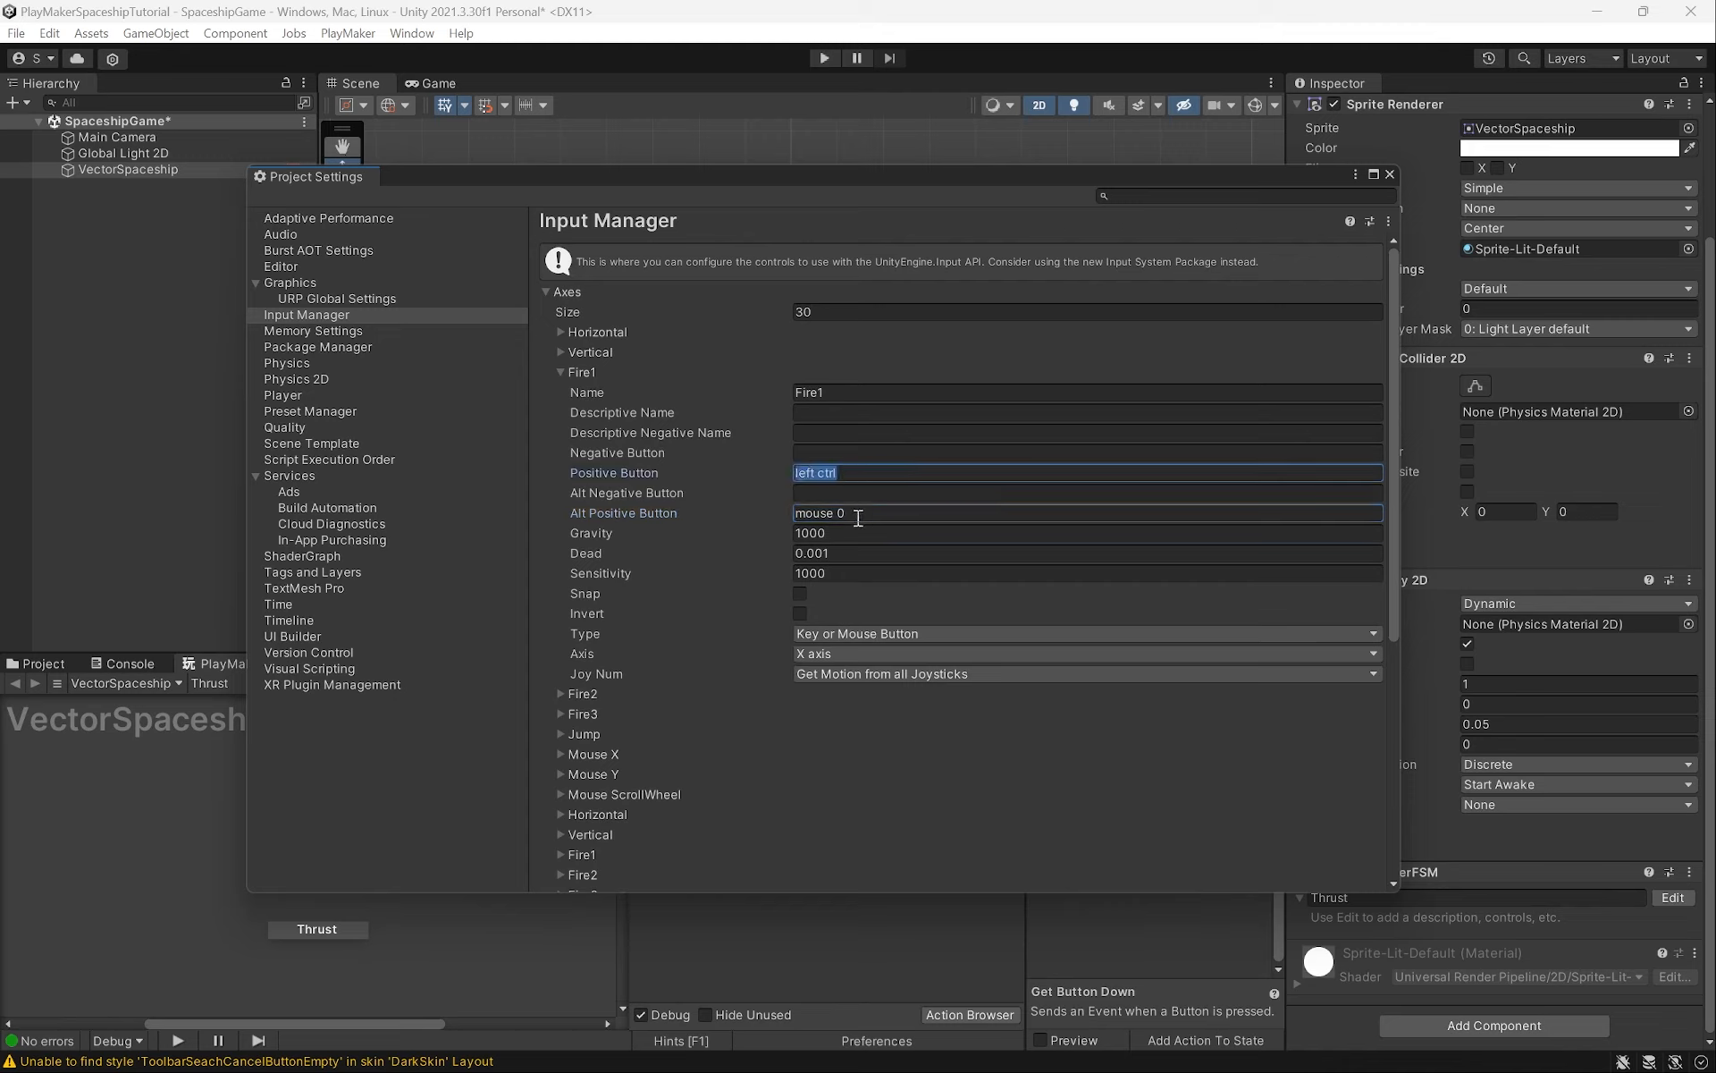
click(858, 518)
click(838, 477)
click(851, 516)
click(841, 477)
click(860, 518)
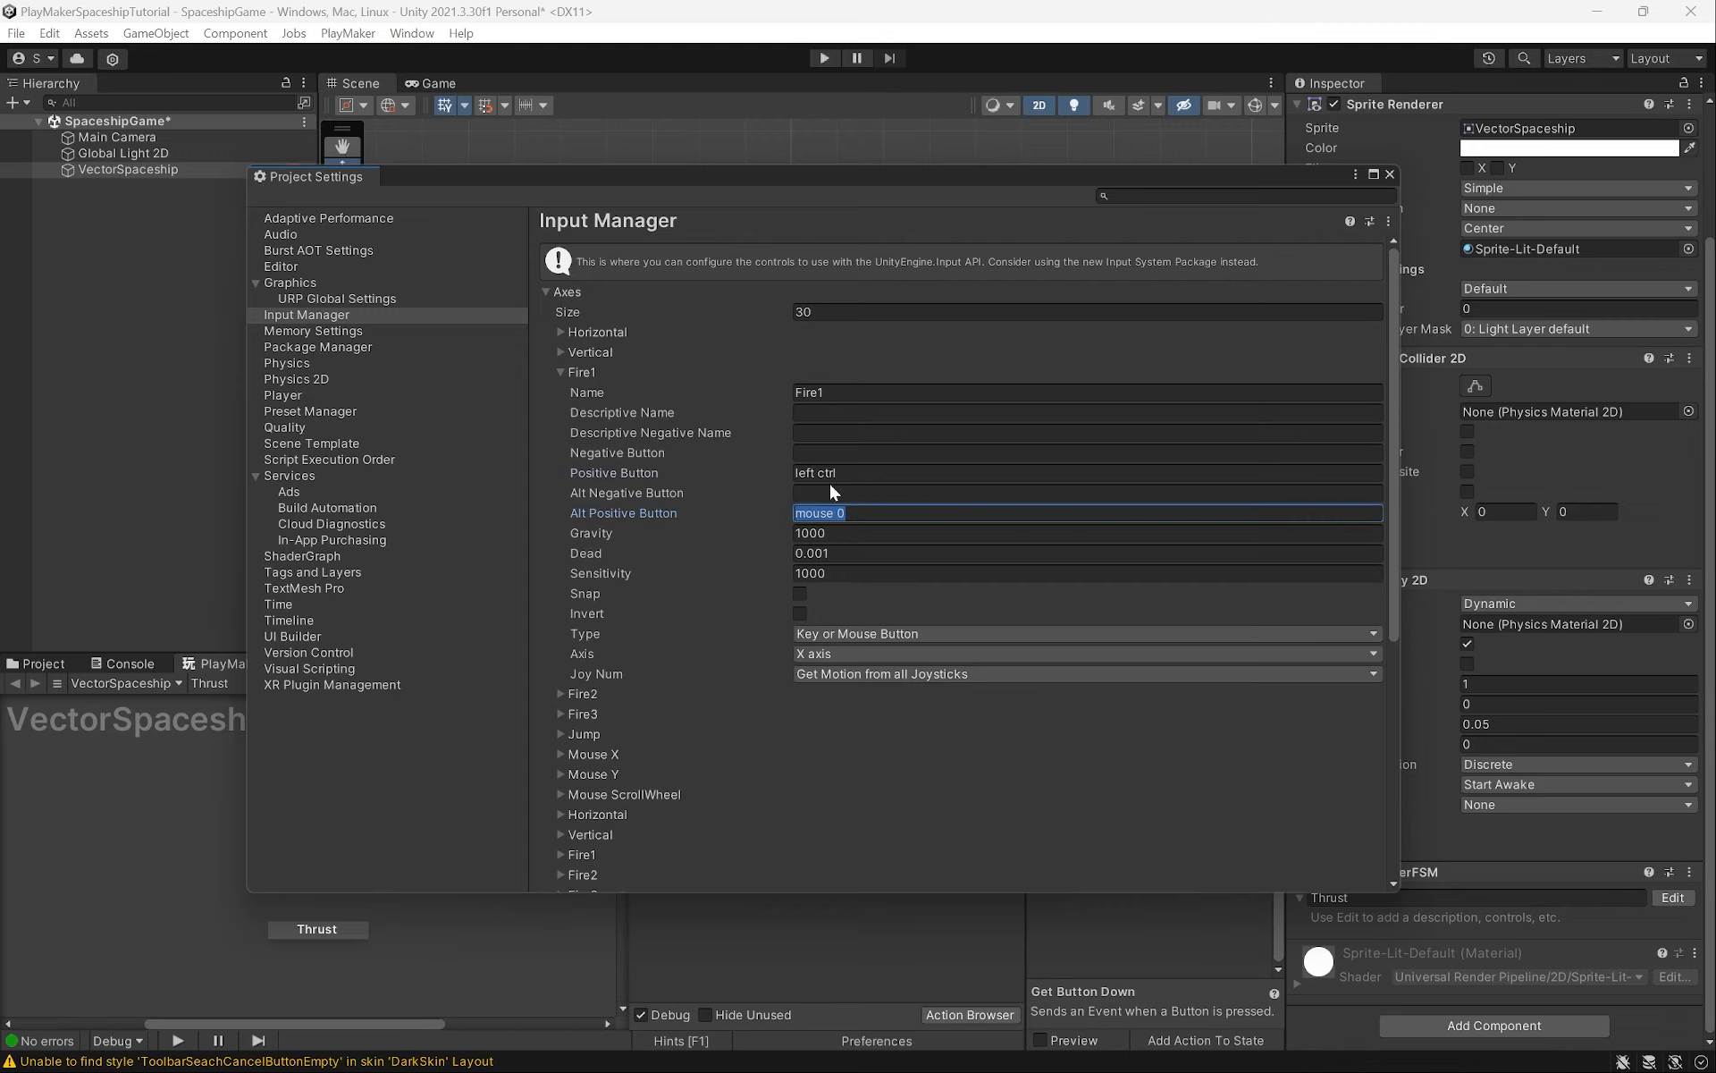
click(813, 396)
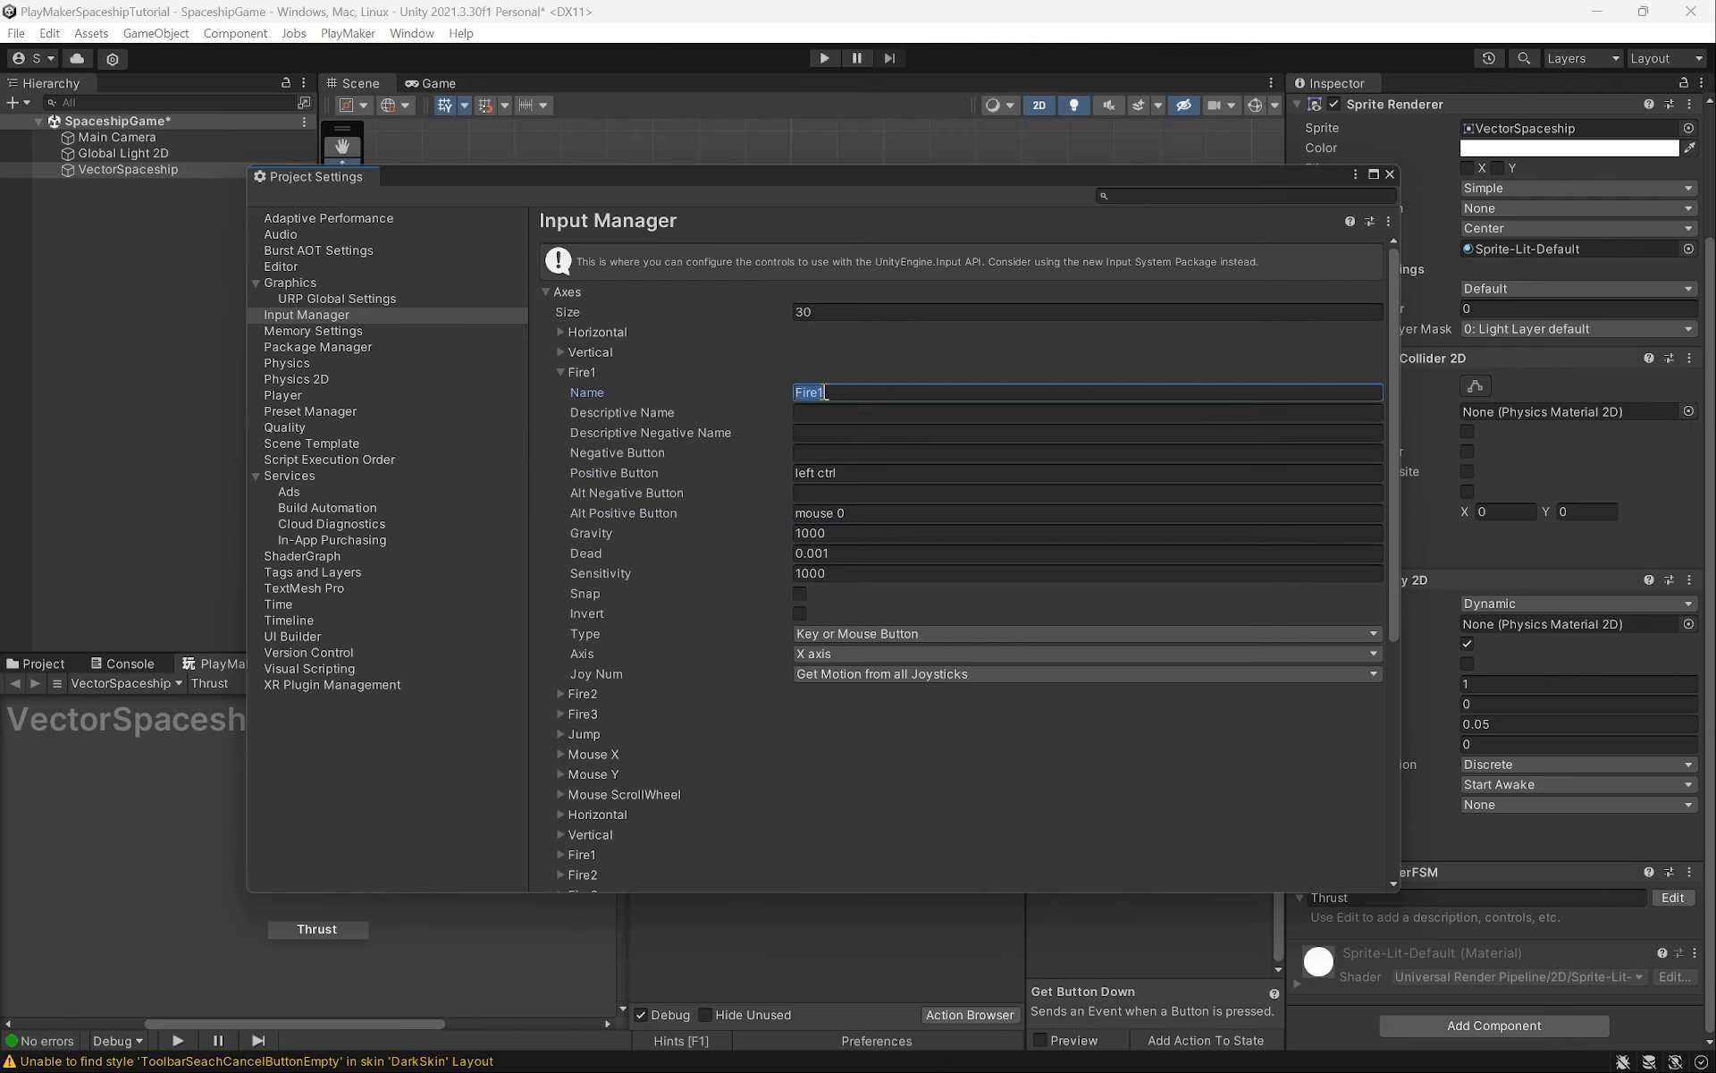
click(855, 515)
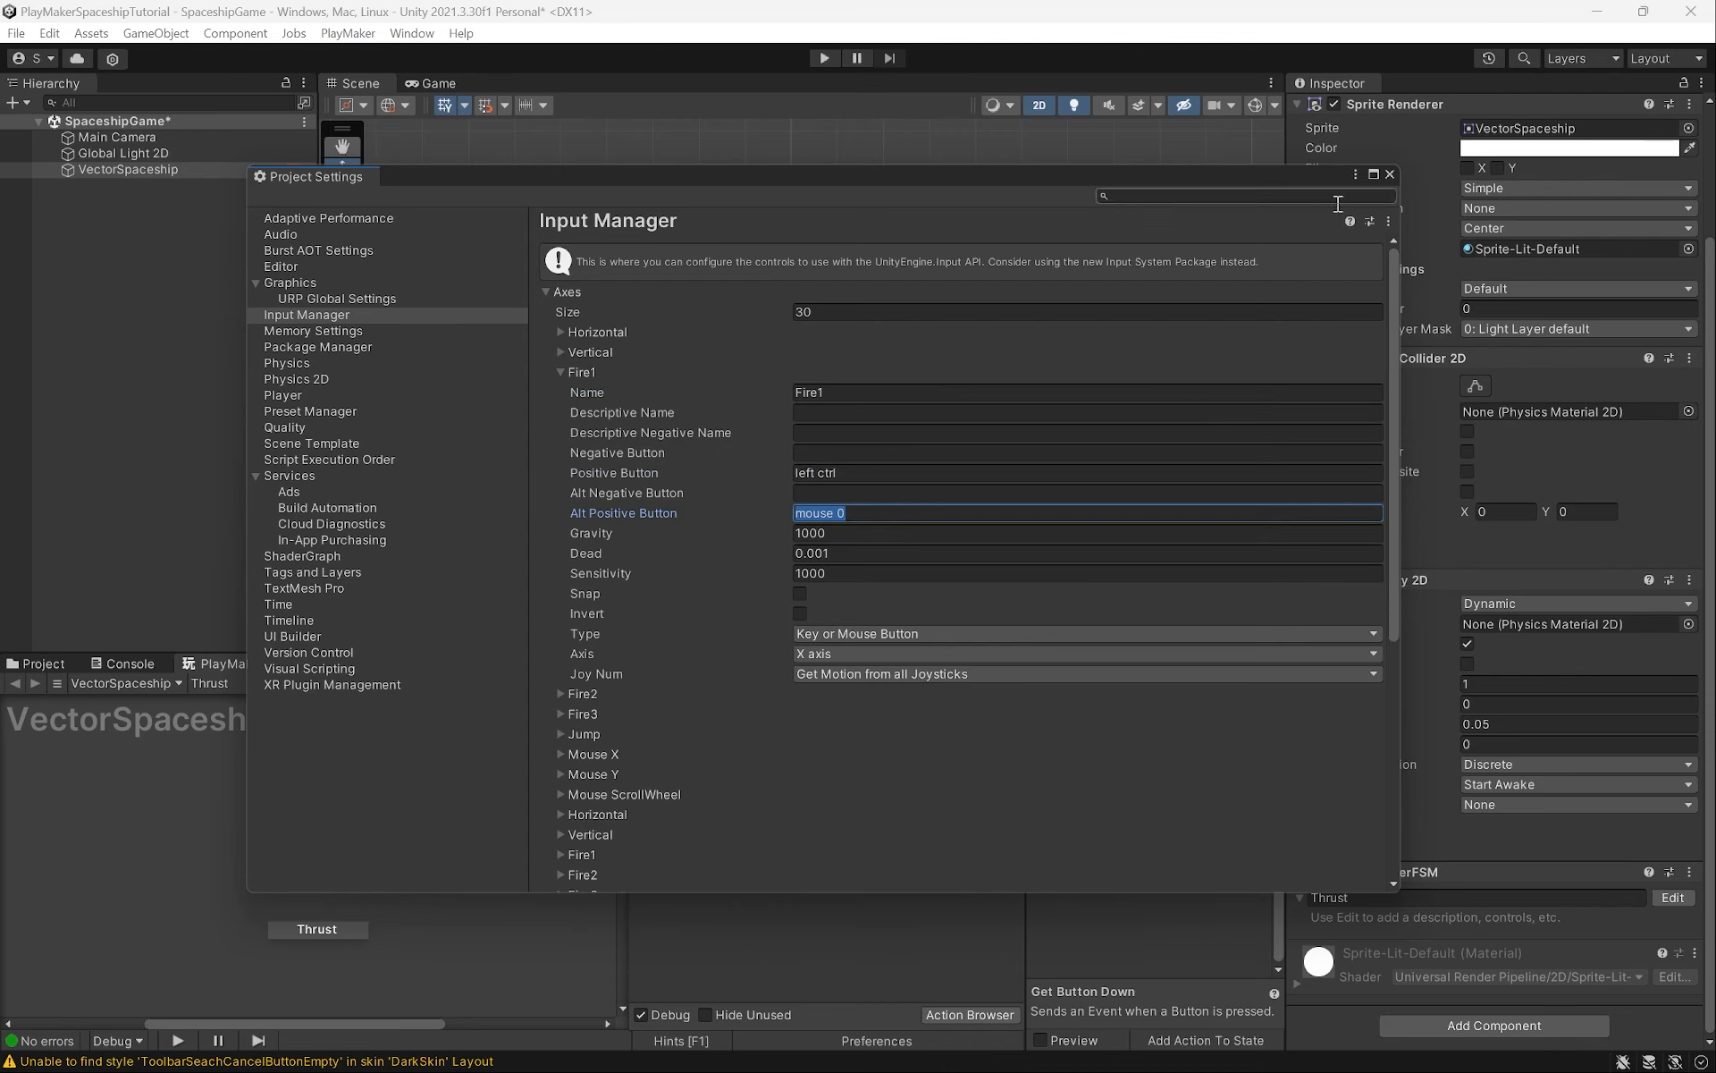
click(1390, 175)
Create a send event named next for Idle's Get Button Down action and connect its transition to the Thrust state
click(841, 779)
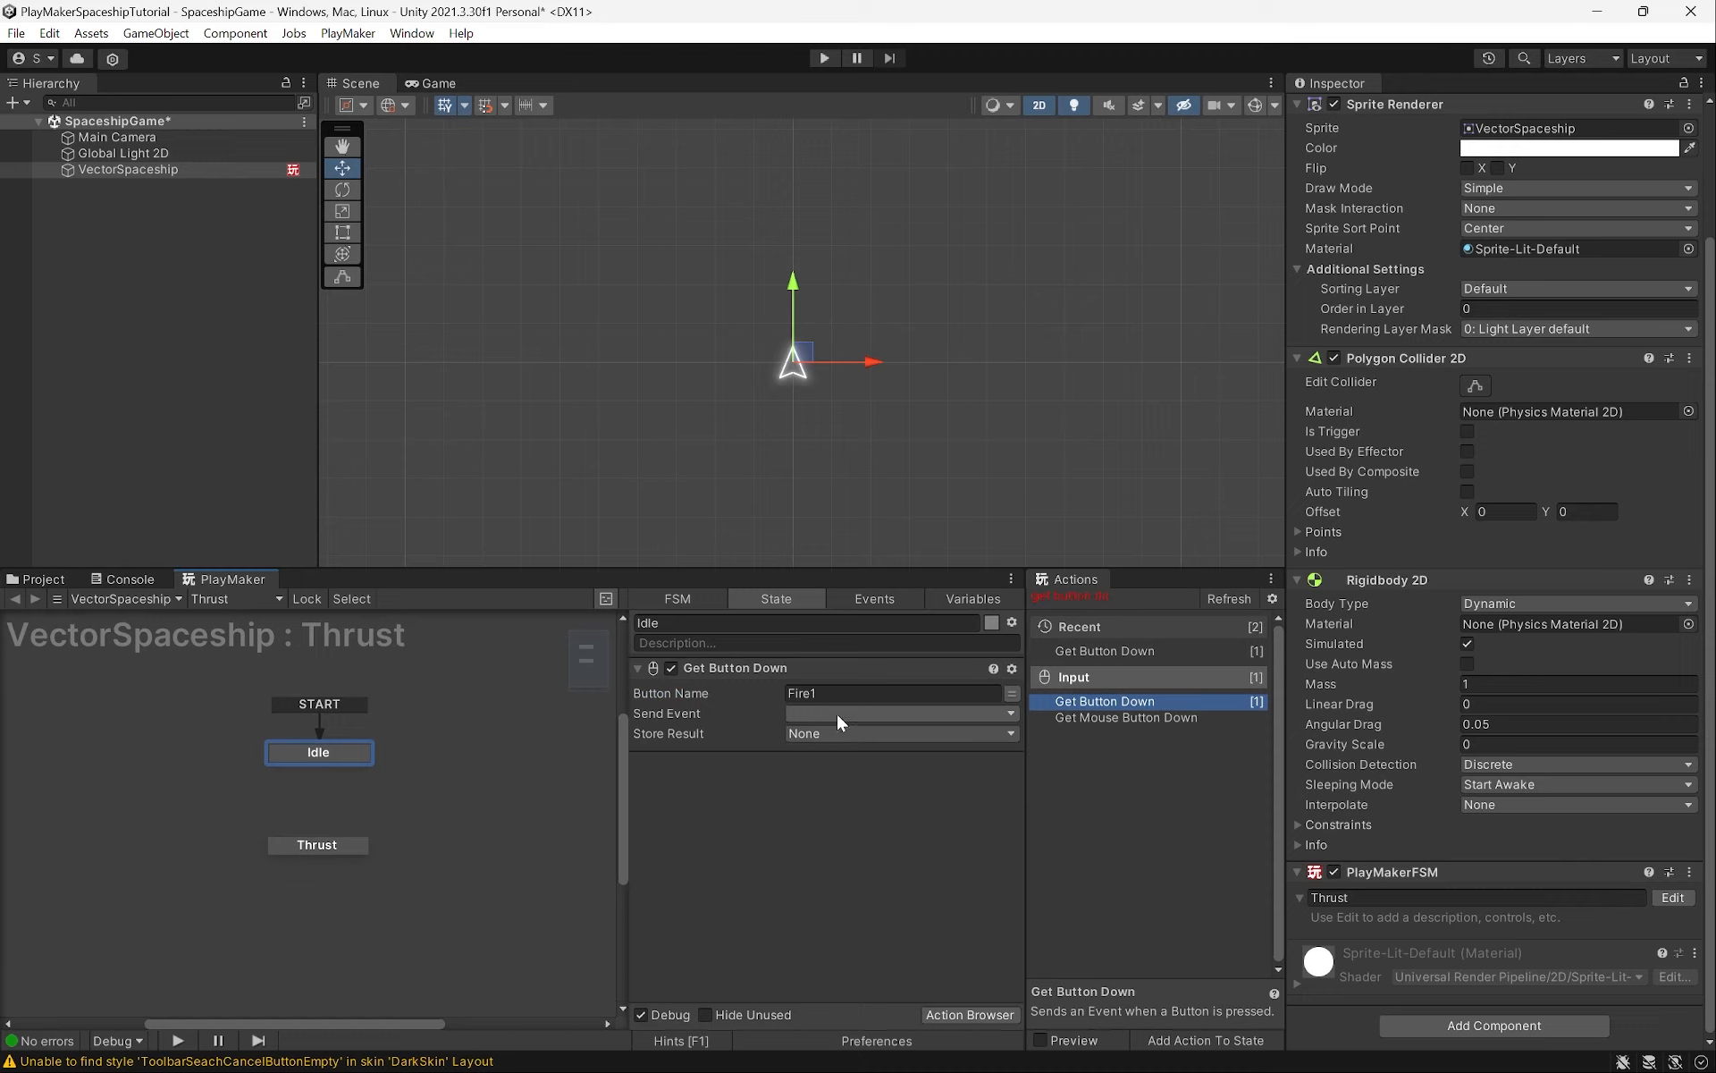
click(835, 712)
click(695, 706)
click(812, 713)
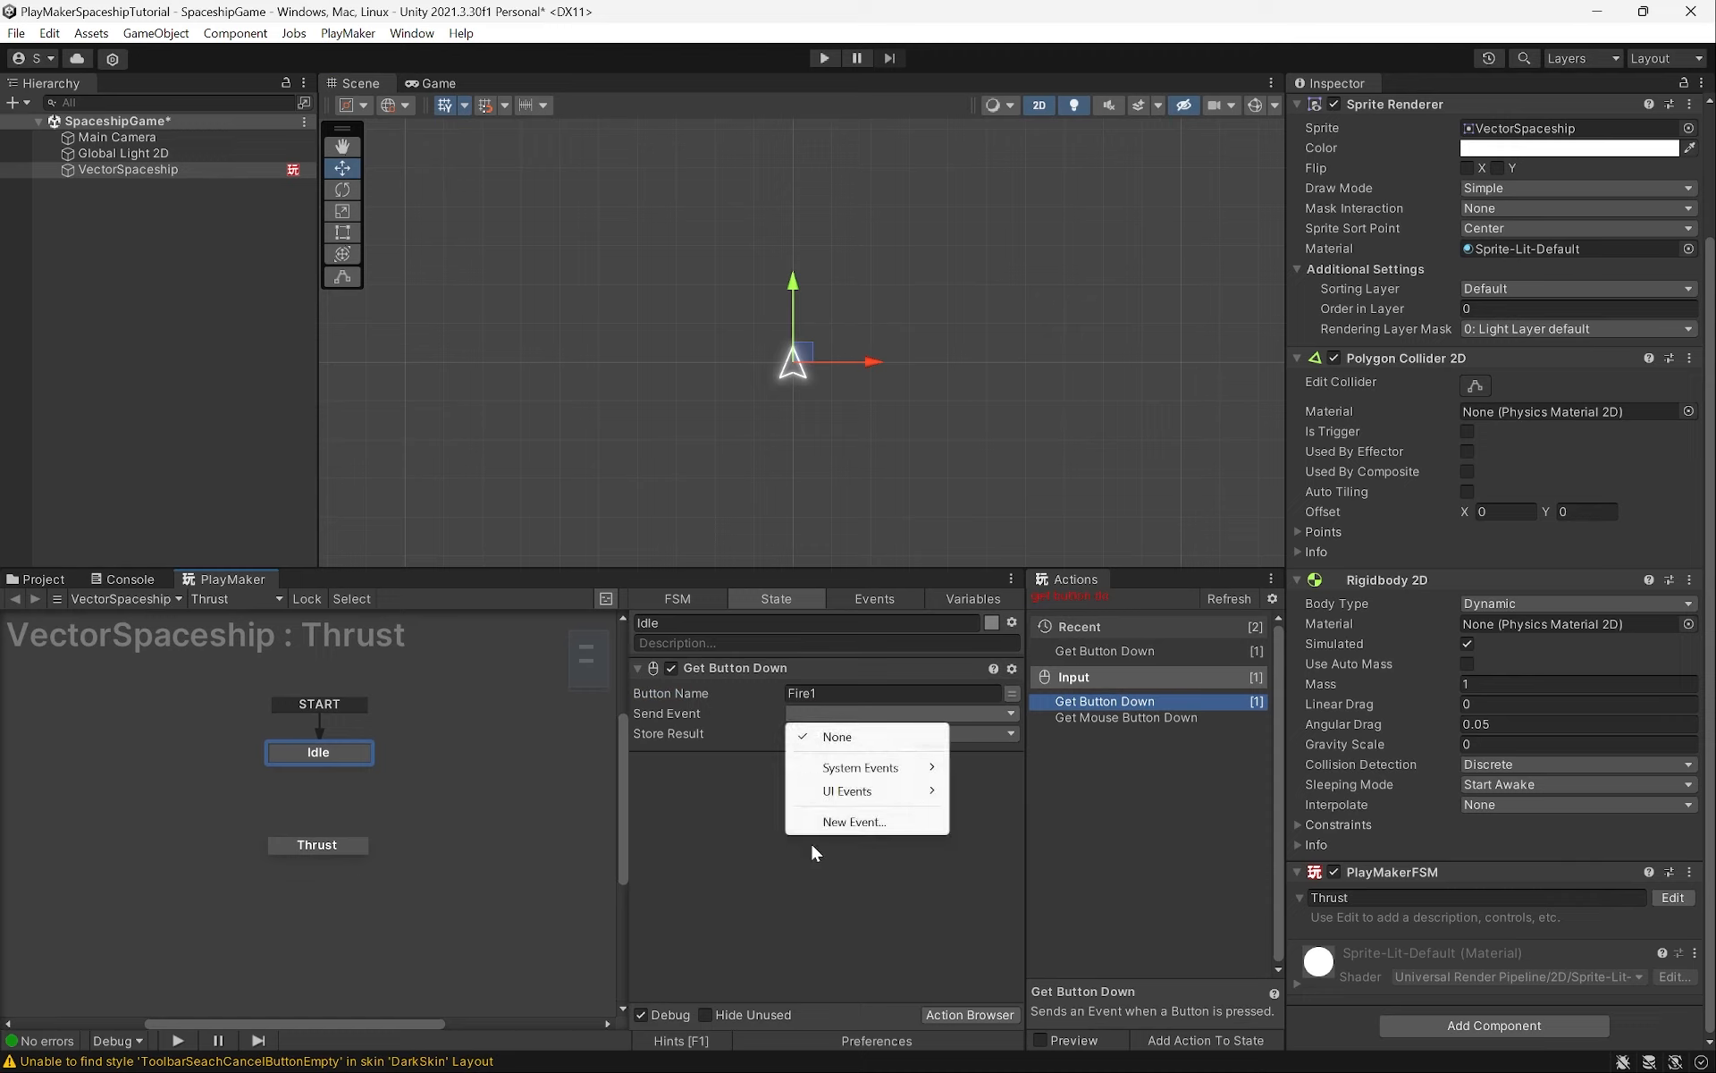
click(835, 823)
text(next)
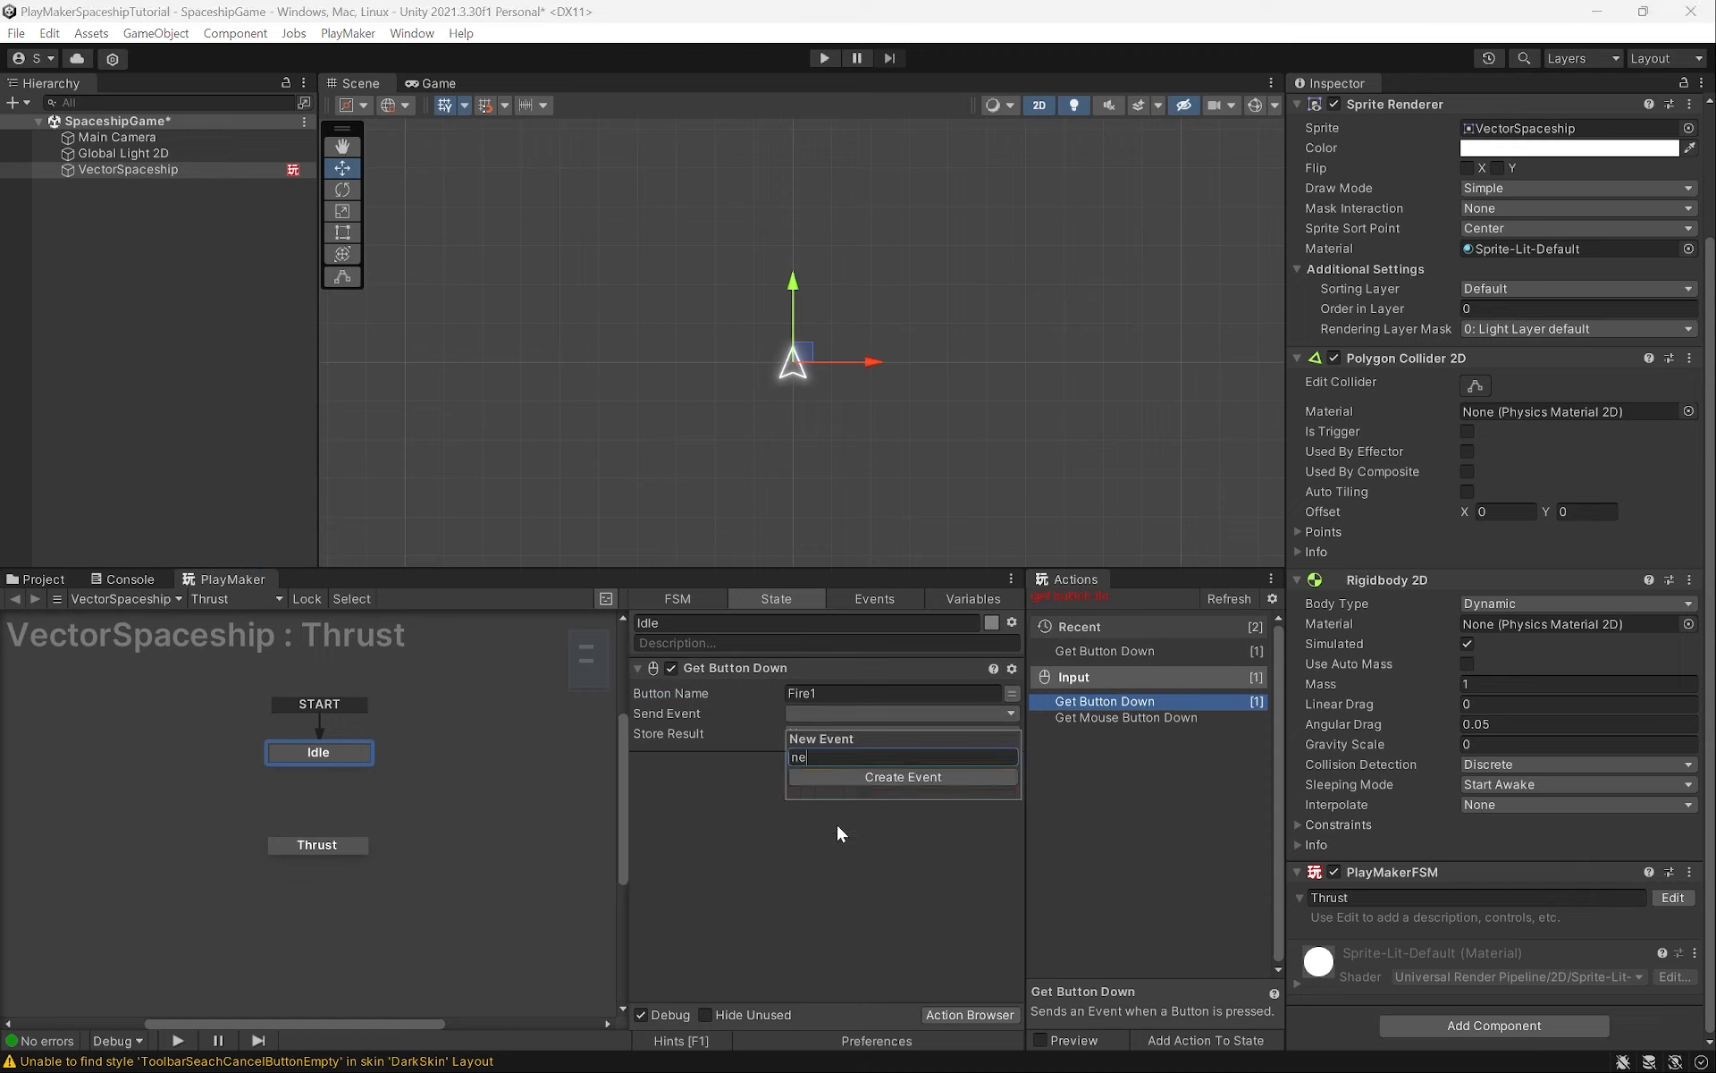
key(Return)
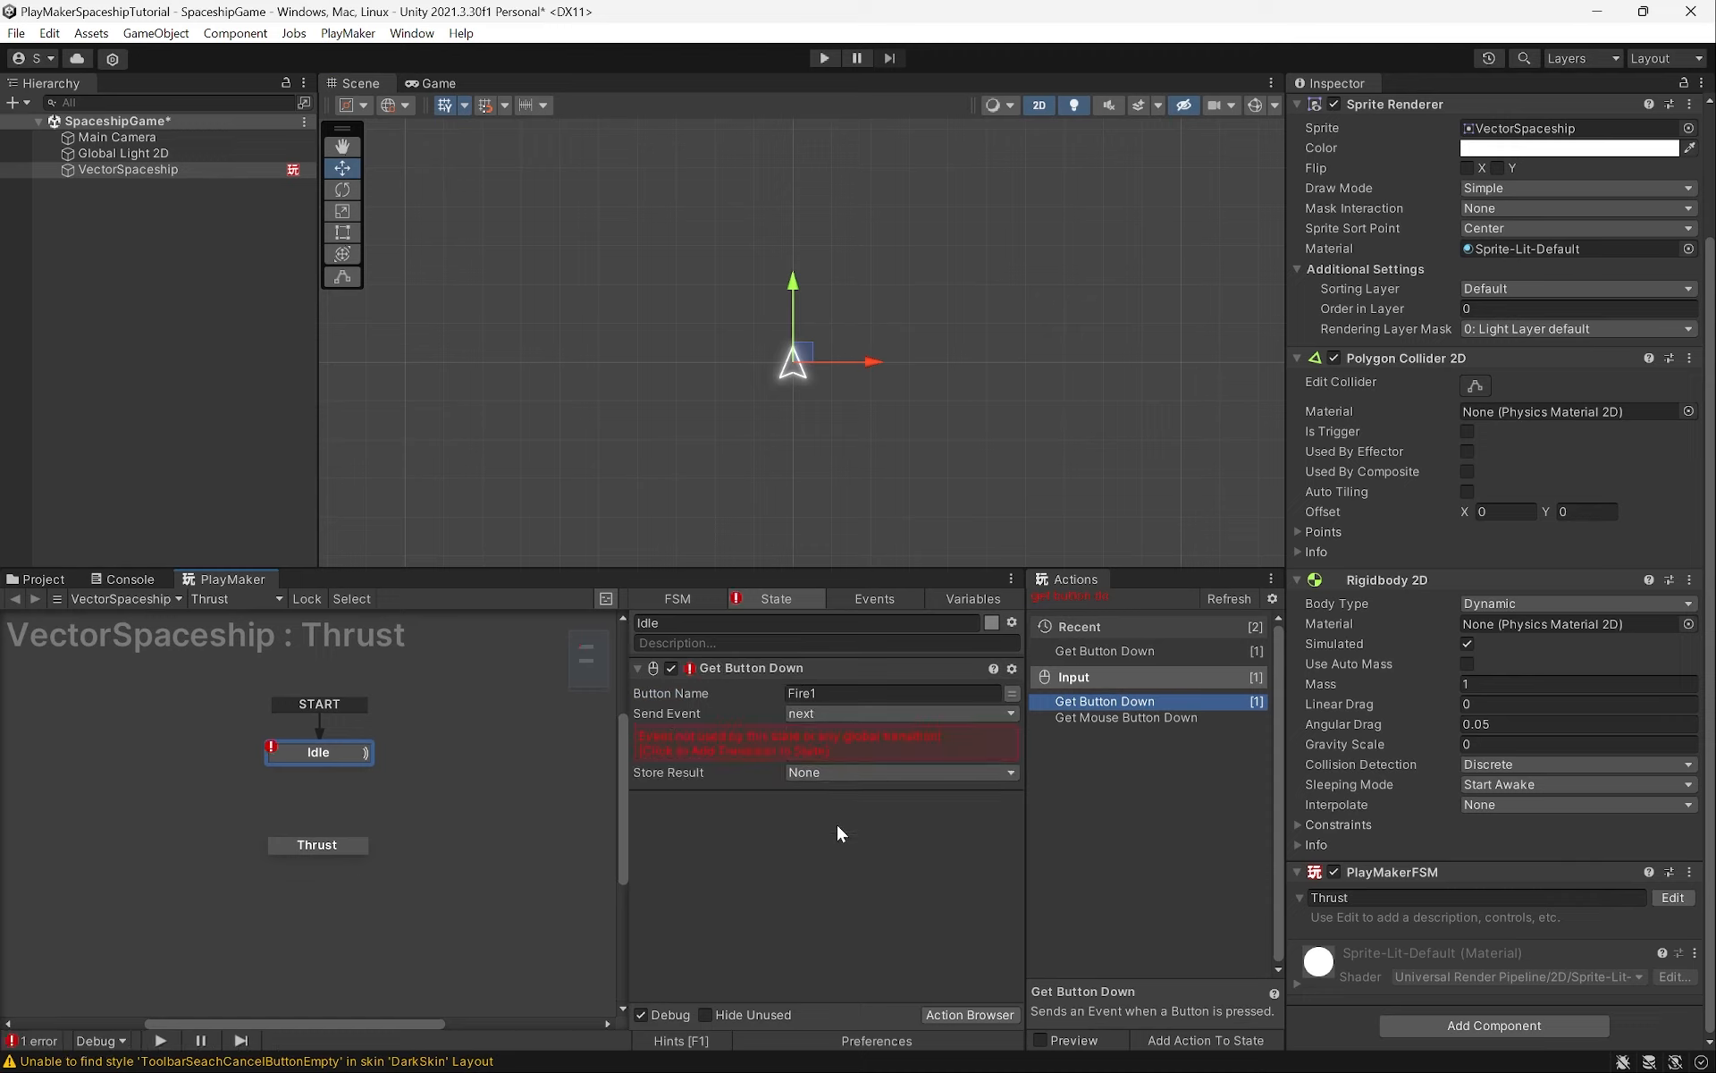
click(762, 739)
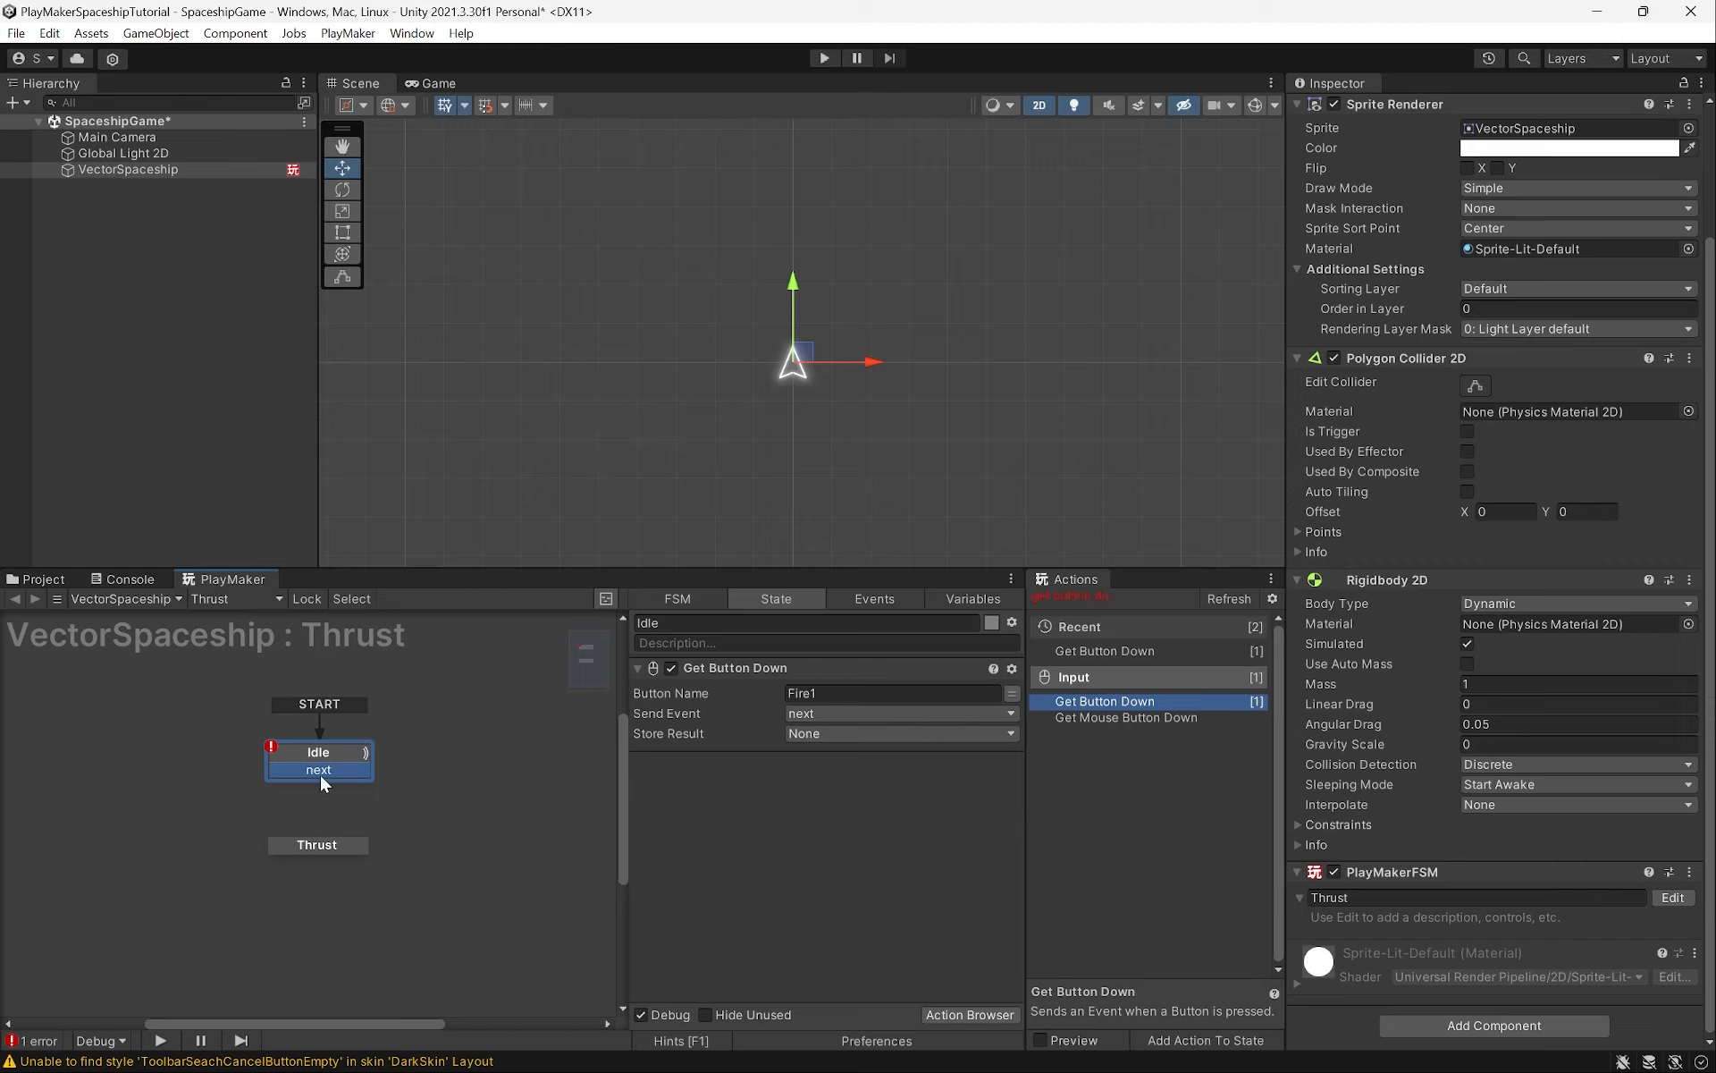
mouse_move(346, 776)
mouse_down()
mouse_move(393, 833)
mouse_move(352, 846)
mouse_move(307, 762)
mouse_move(306, 777)
mouse_up()
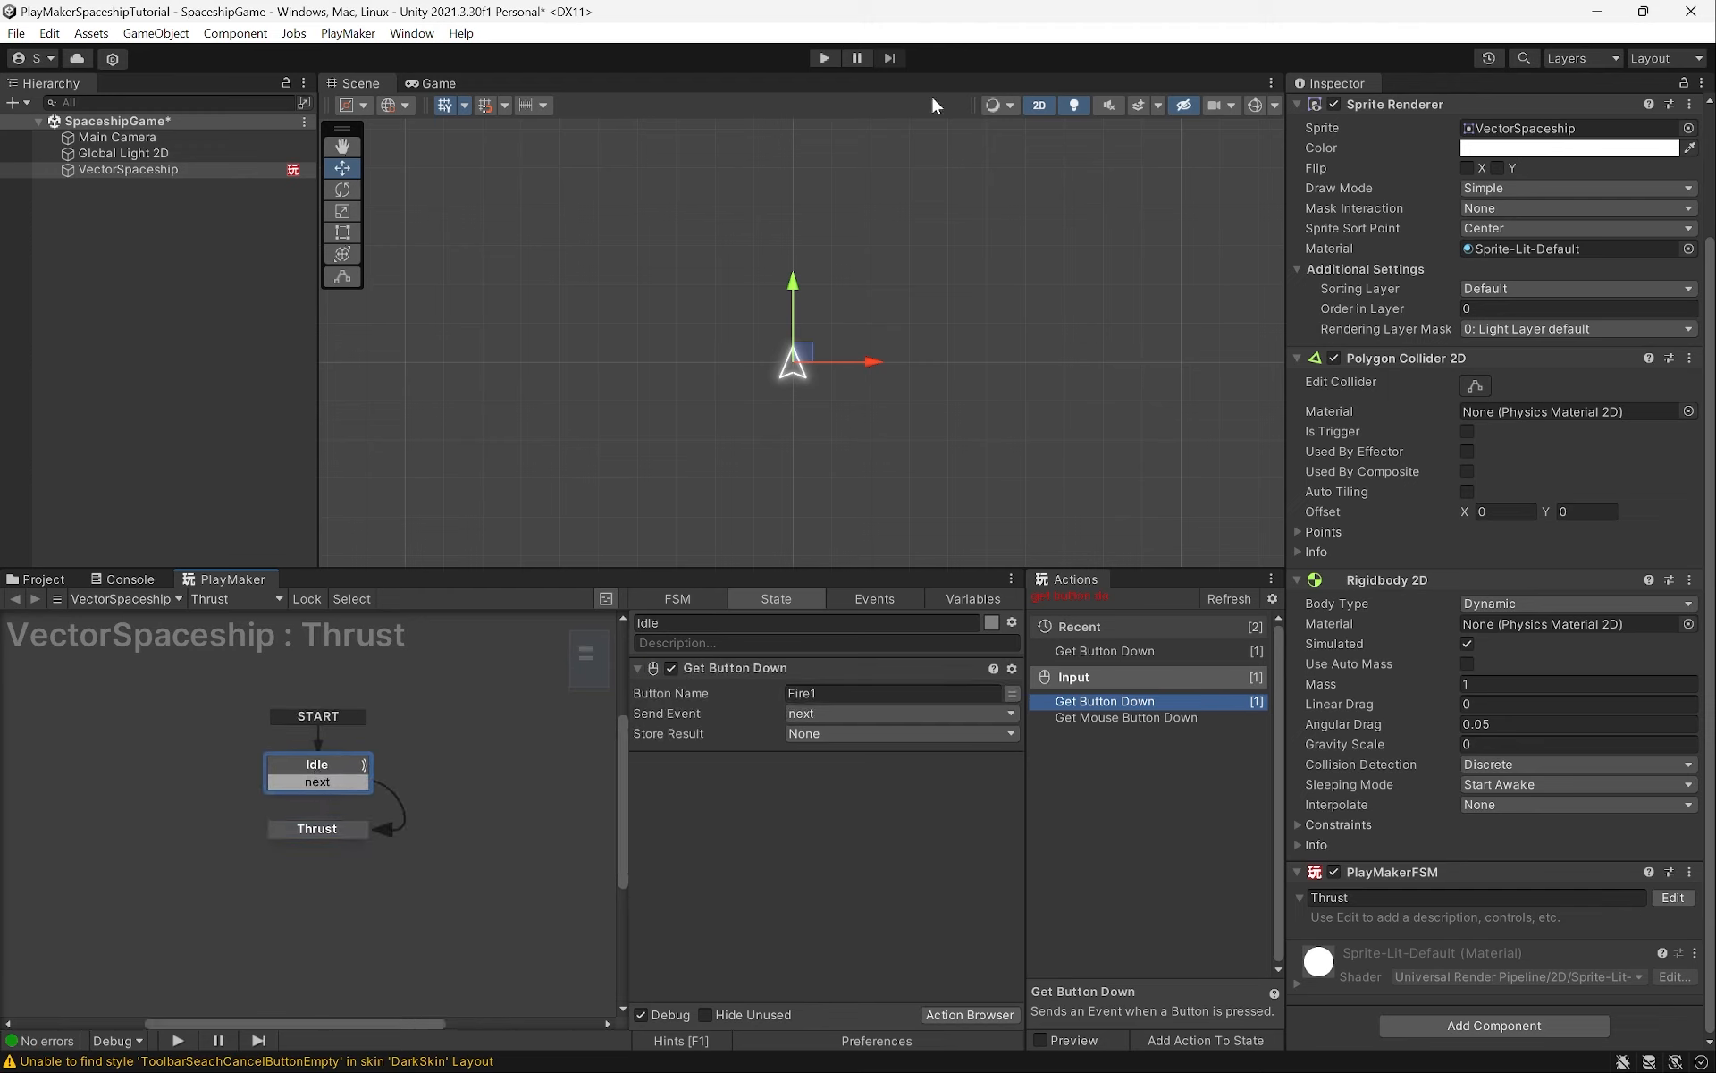
Run the game, dock the Game view beside the Scene view, widen it, and stop play mode
click(824, 58)
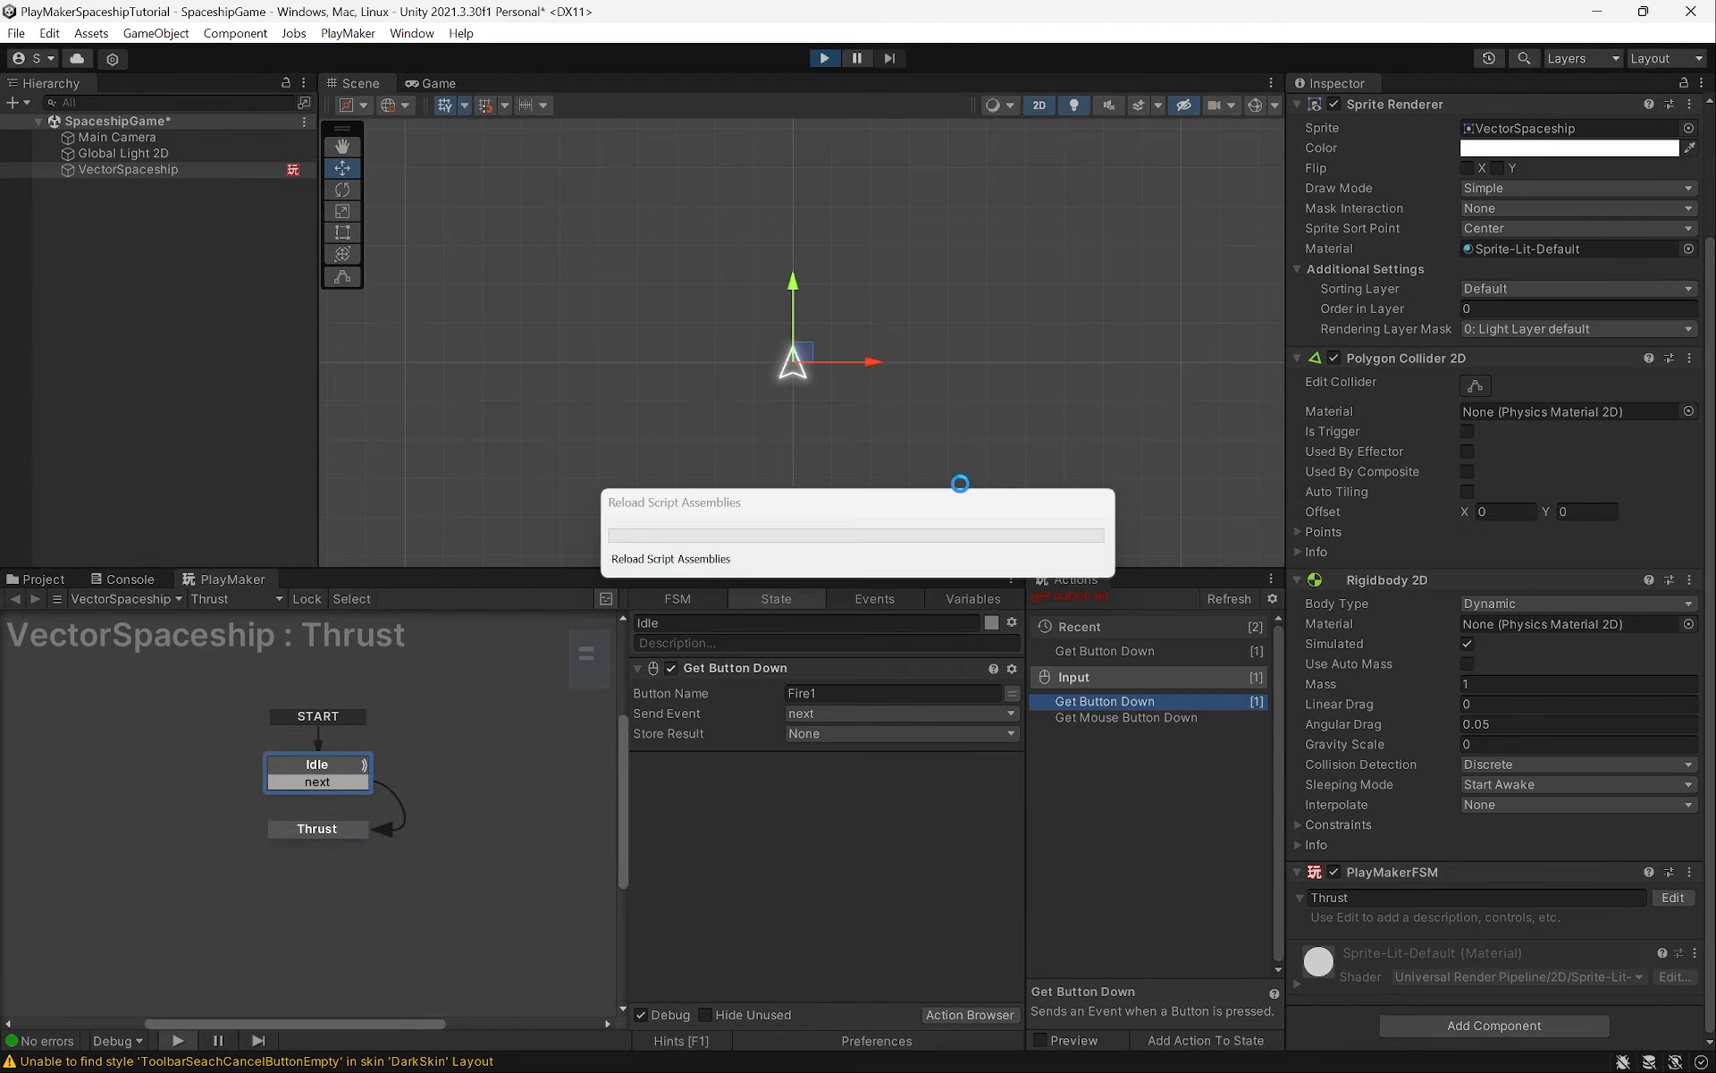
click(433, 82)
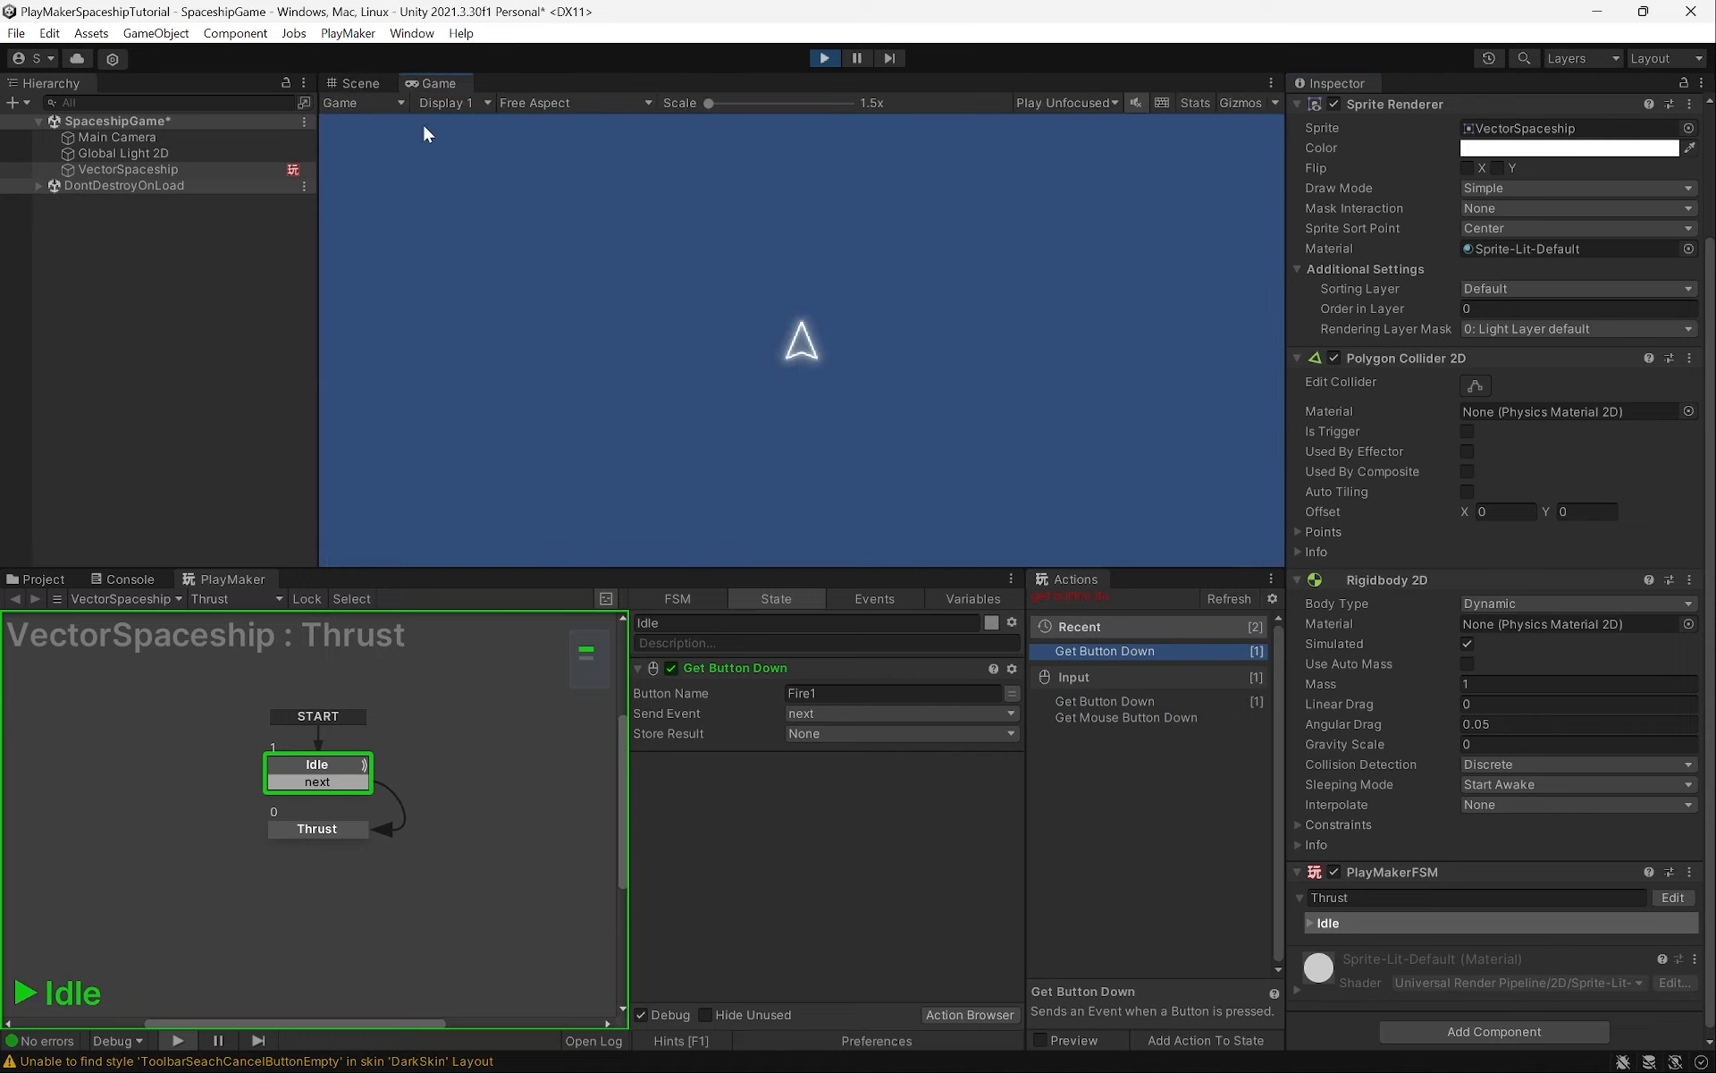
drag(422, 80, 1193, 376)
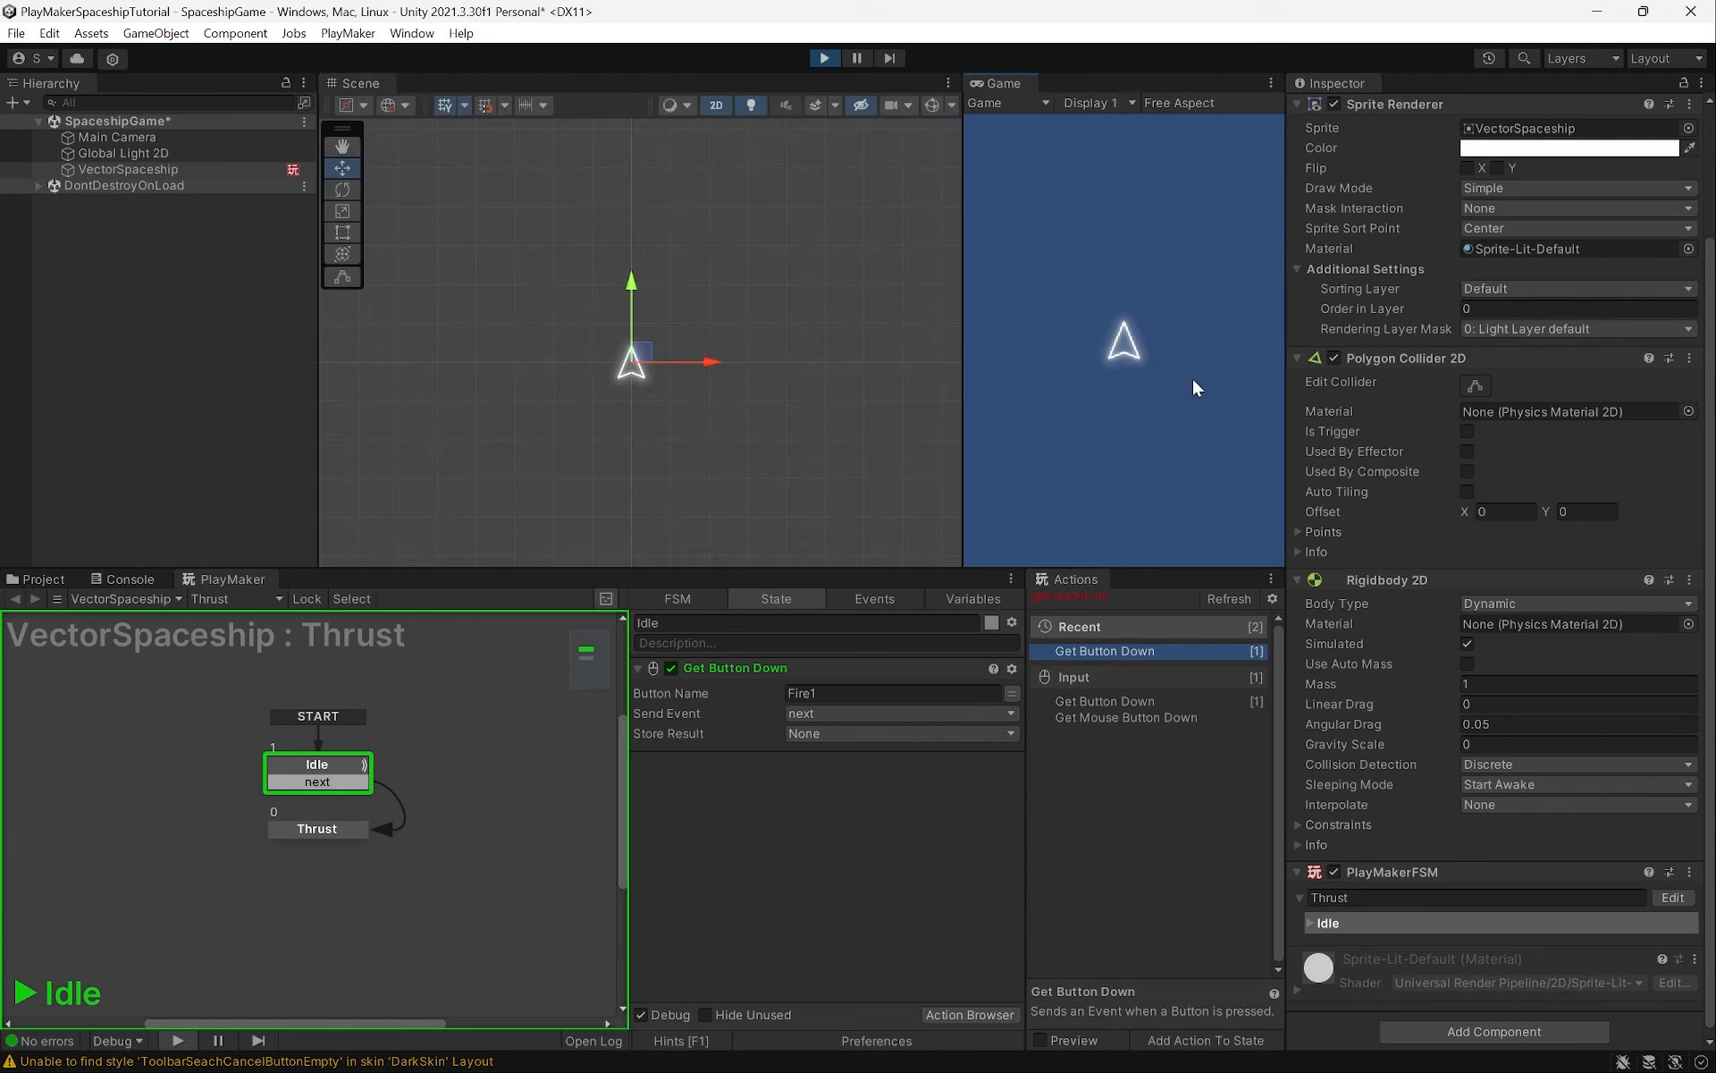
drag(966, 345, 781, 345)
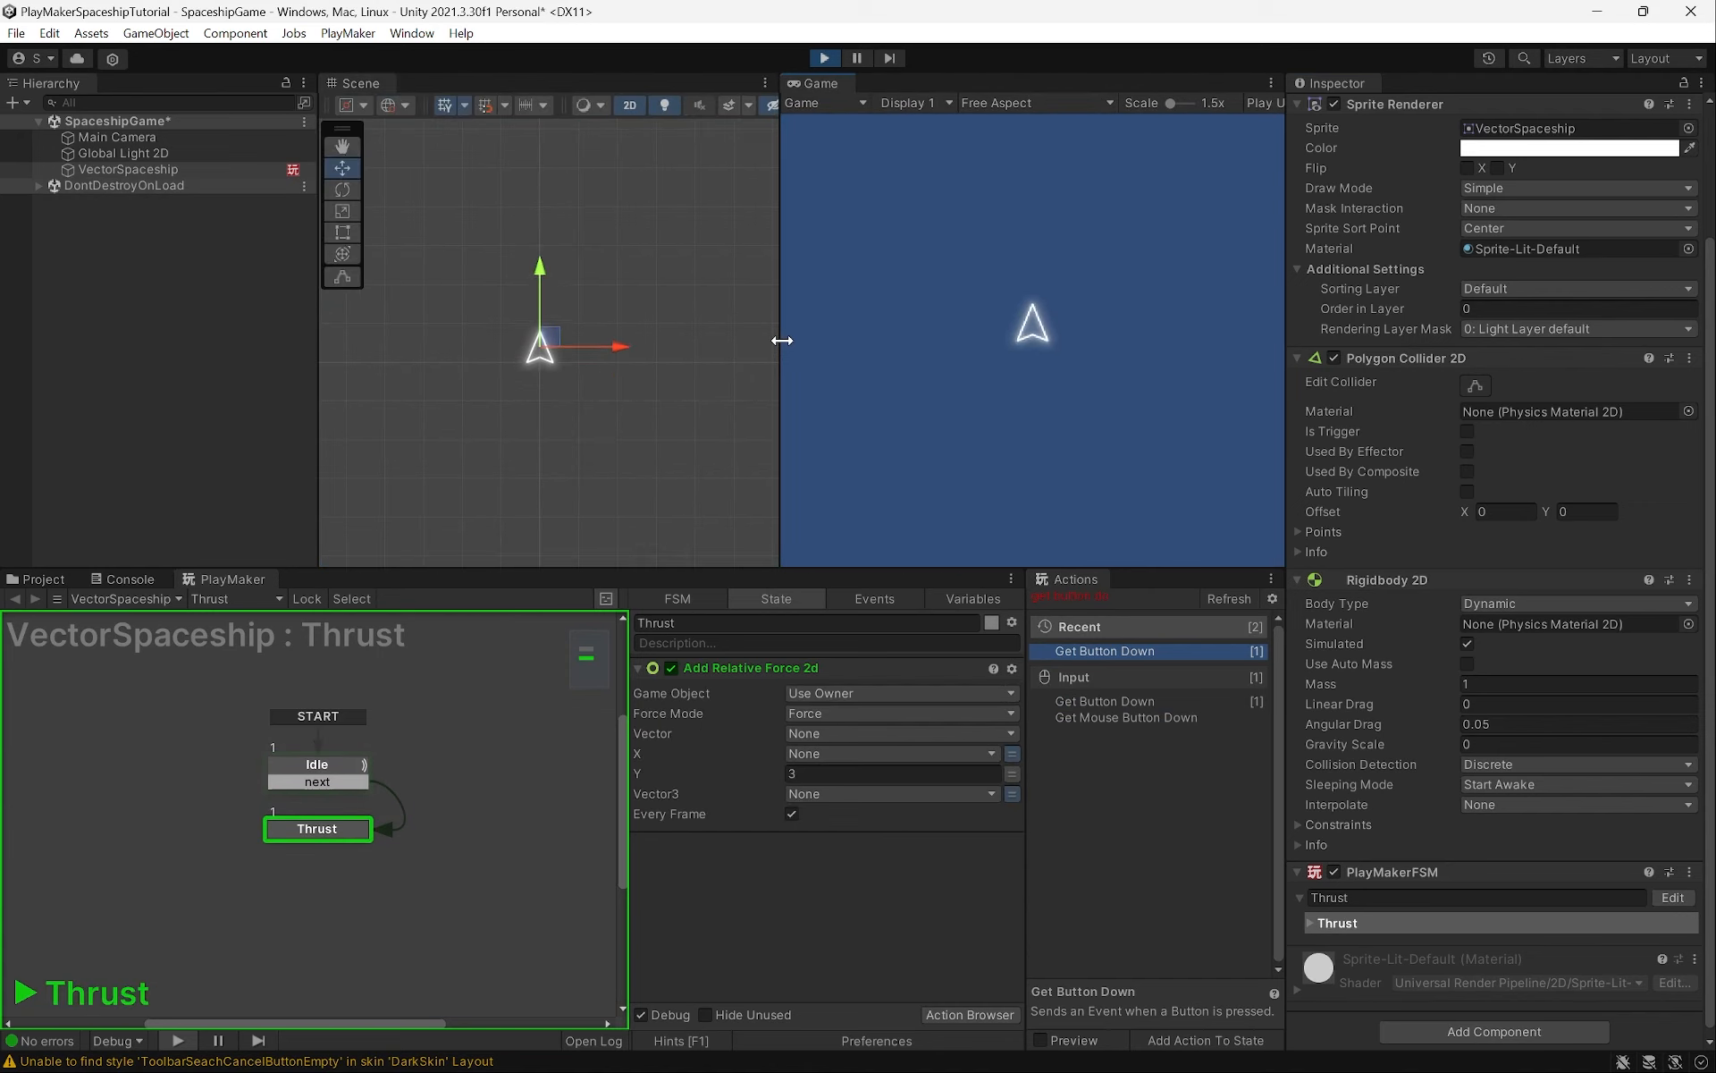
click(825, 58)
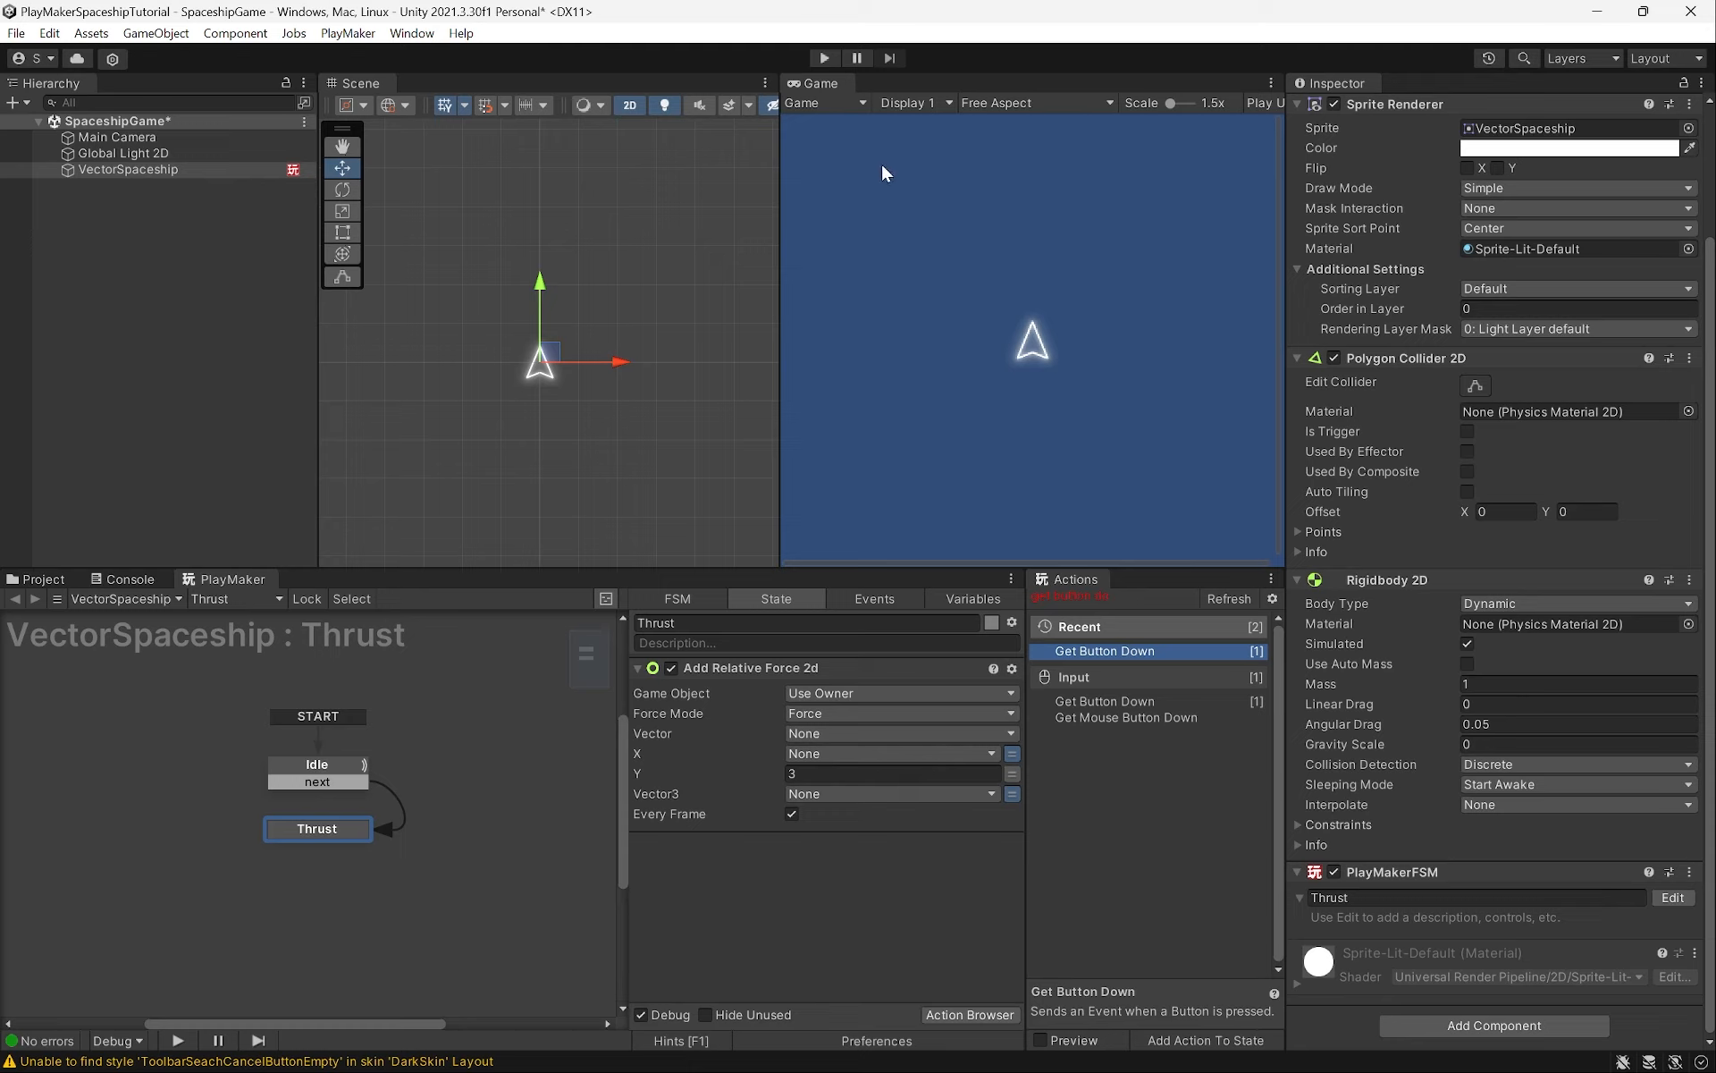
Play-test the switch from Idle to Thrust by triggering Fire1 in the Game view, and stop play mode
click(825, 58)
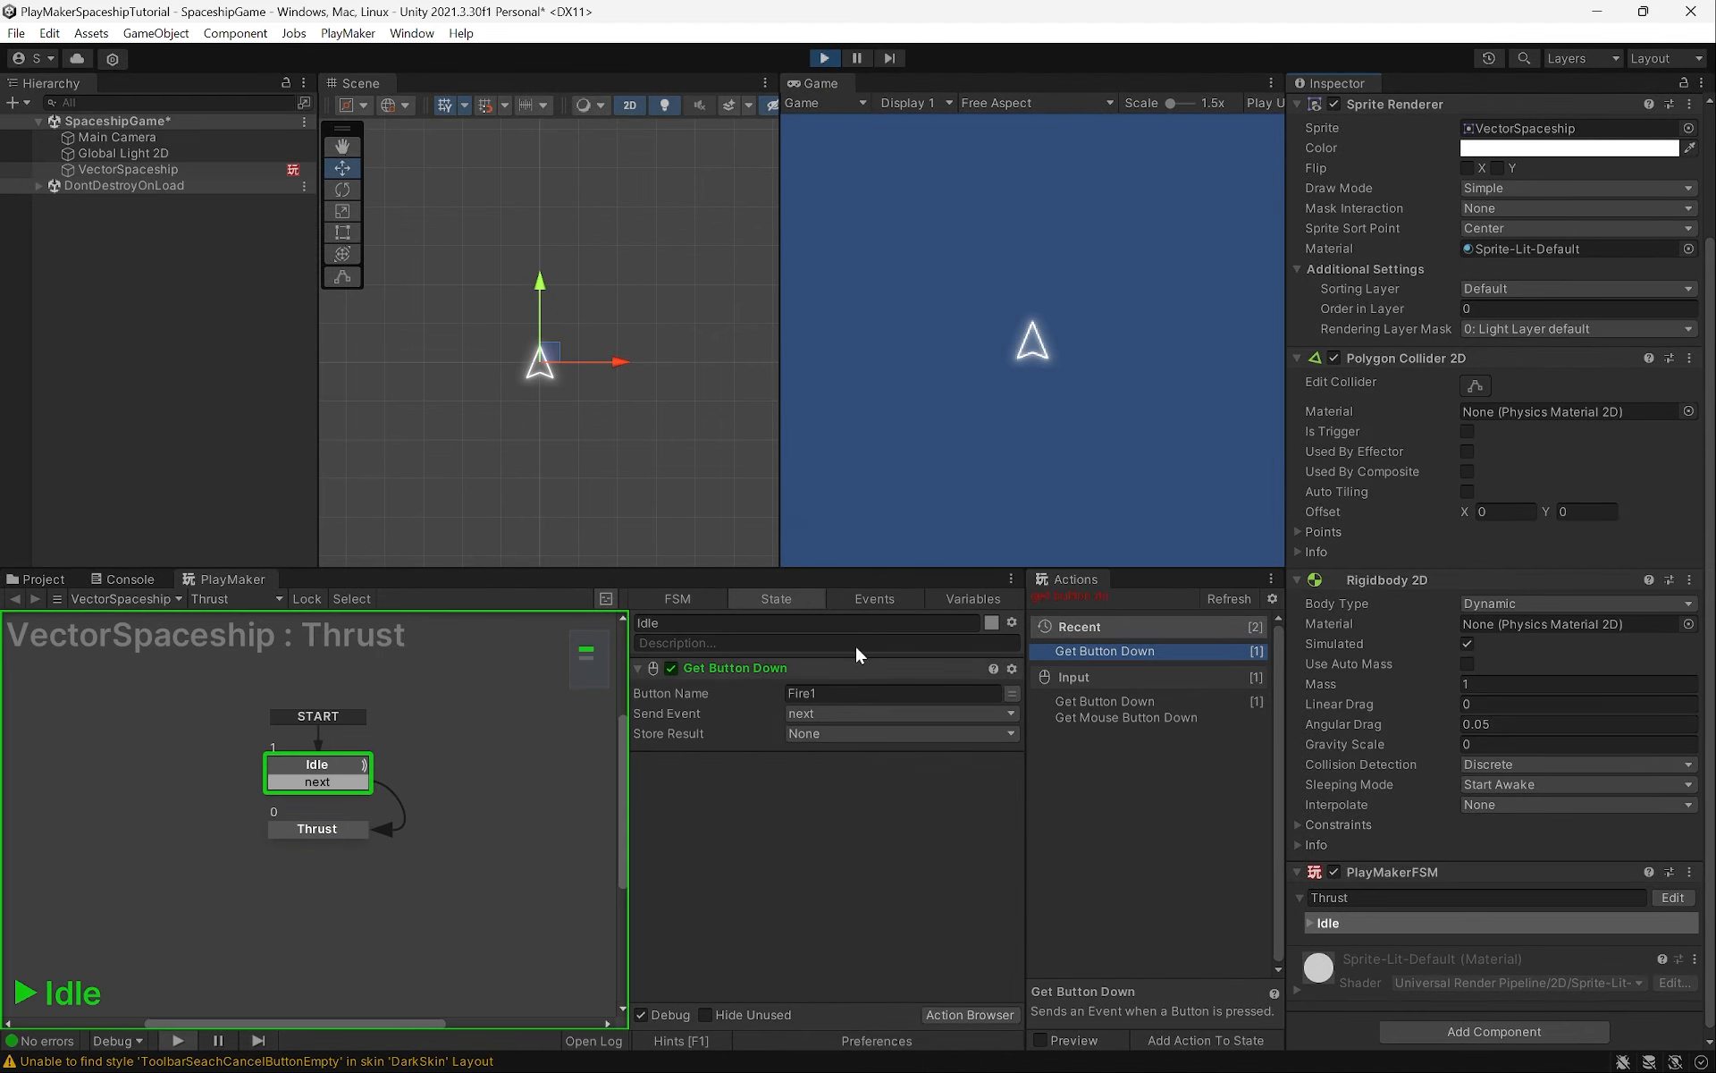
click(969, 320)
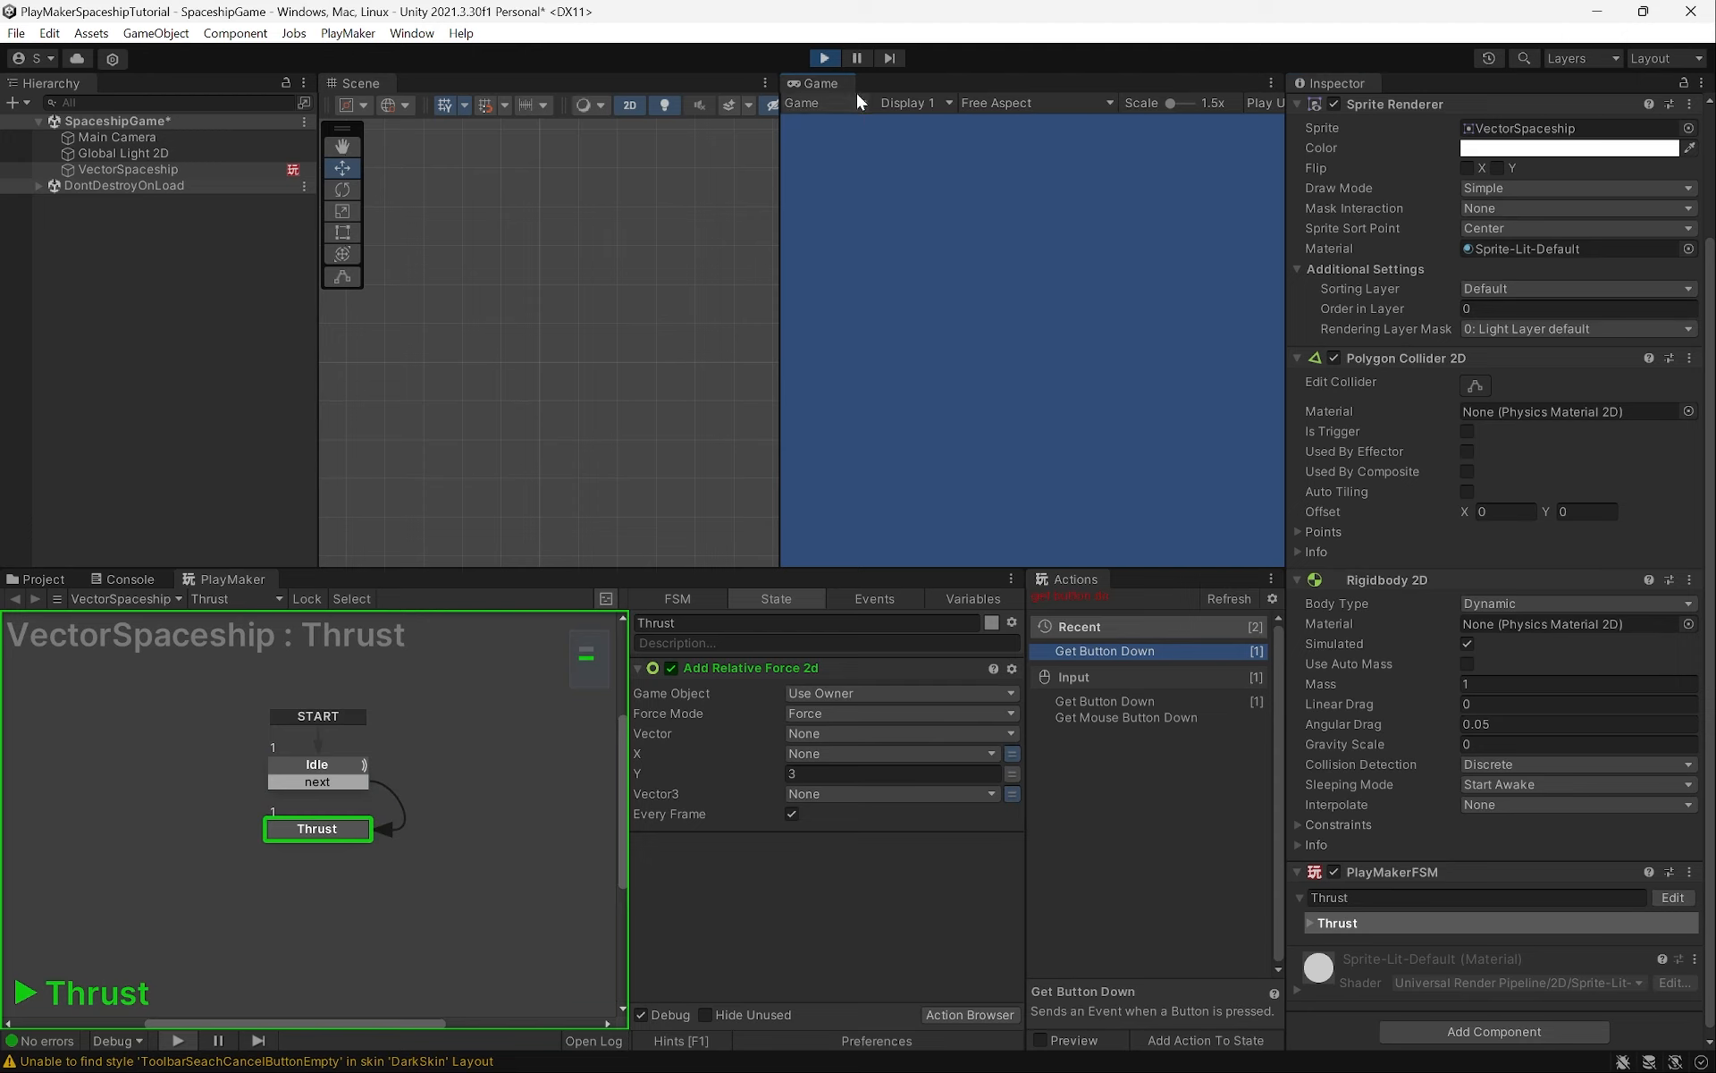
click(824, 58)
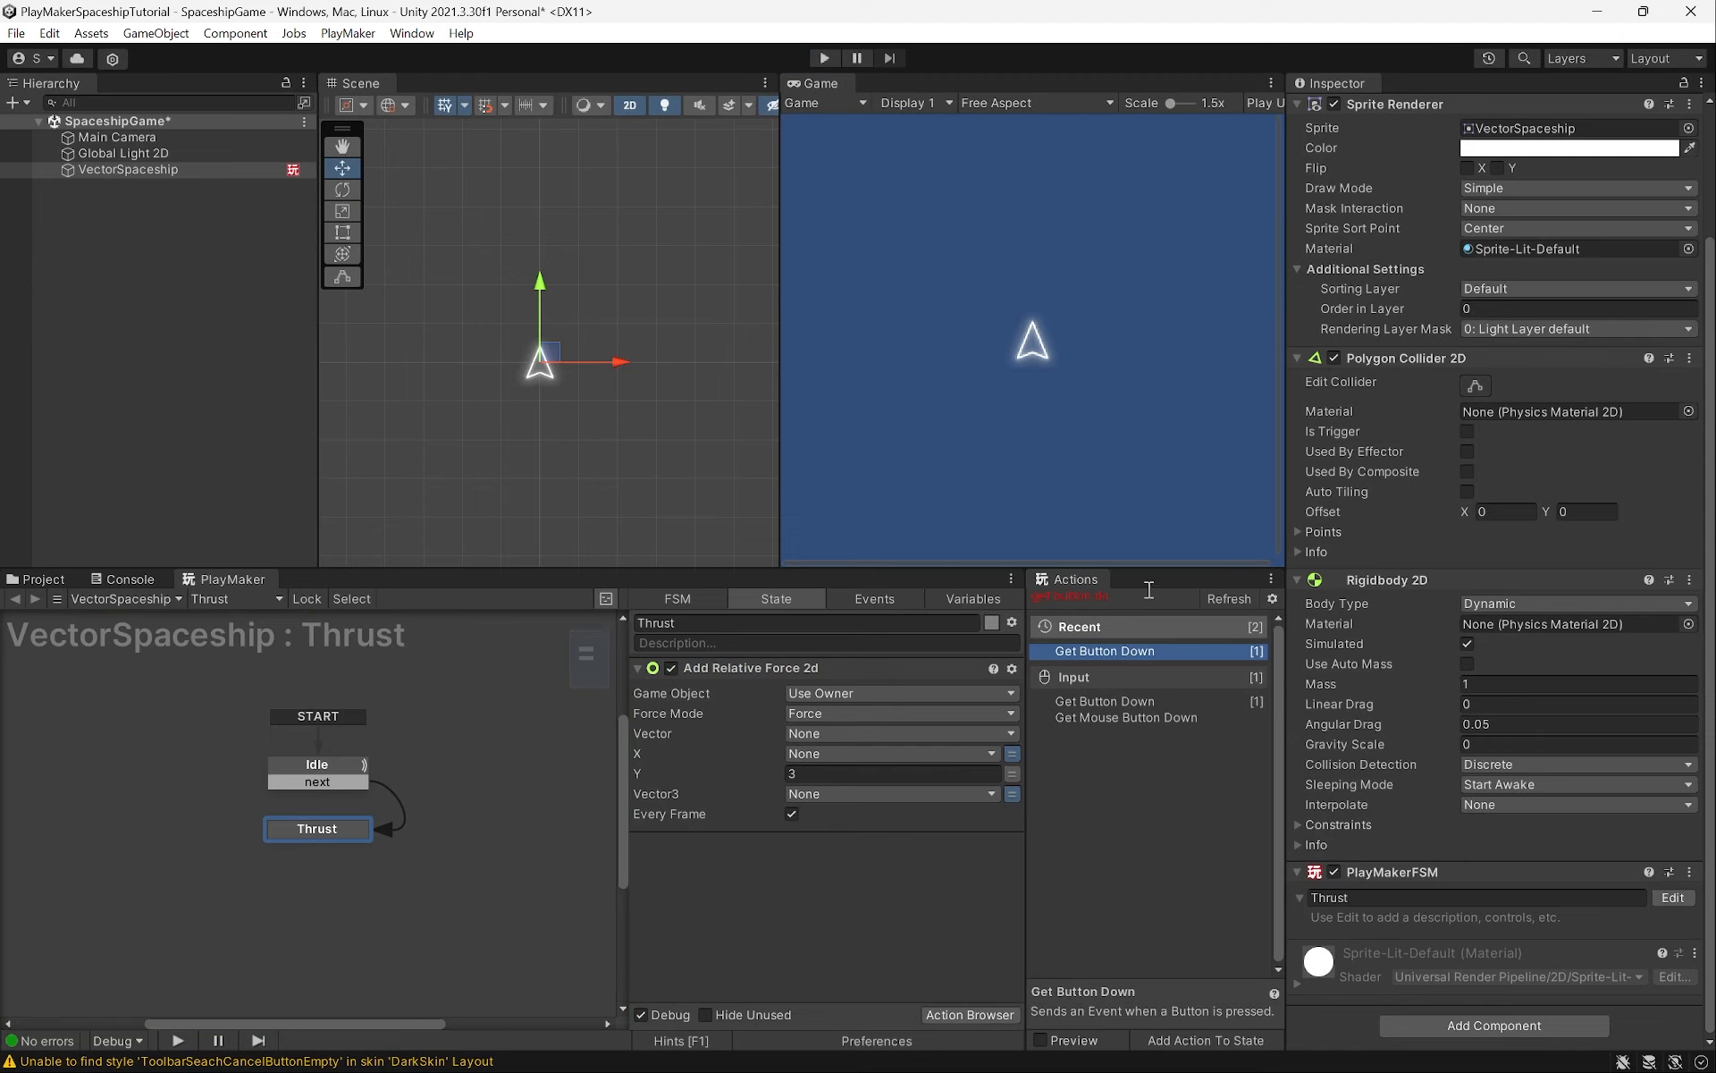
Find the Get Button Up action and add it to the Thrust state below Add Relative Force 2d
key(BackSpace)
key(BackSpace)
key(BackSpace)
text(up)
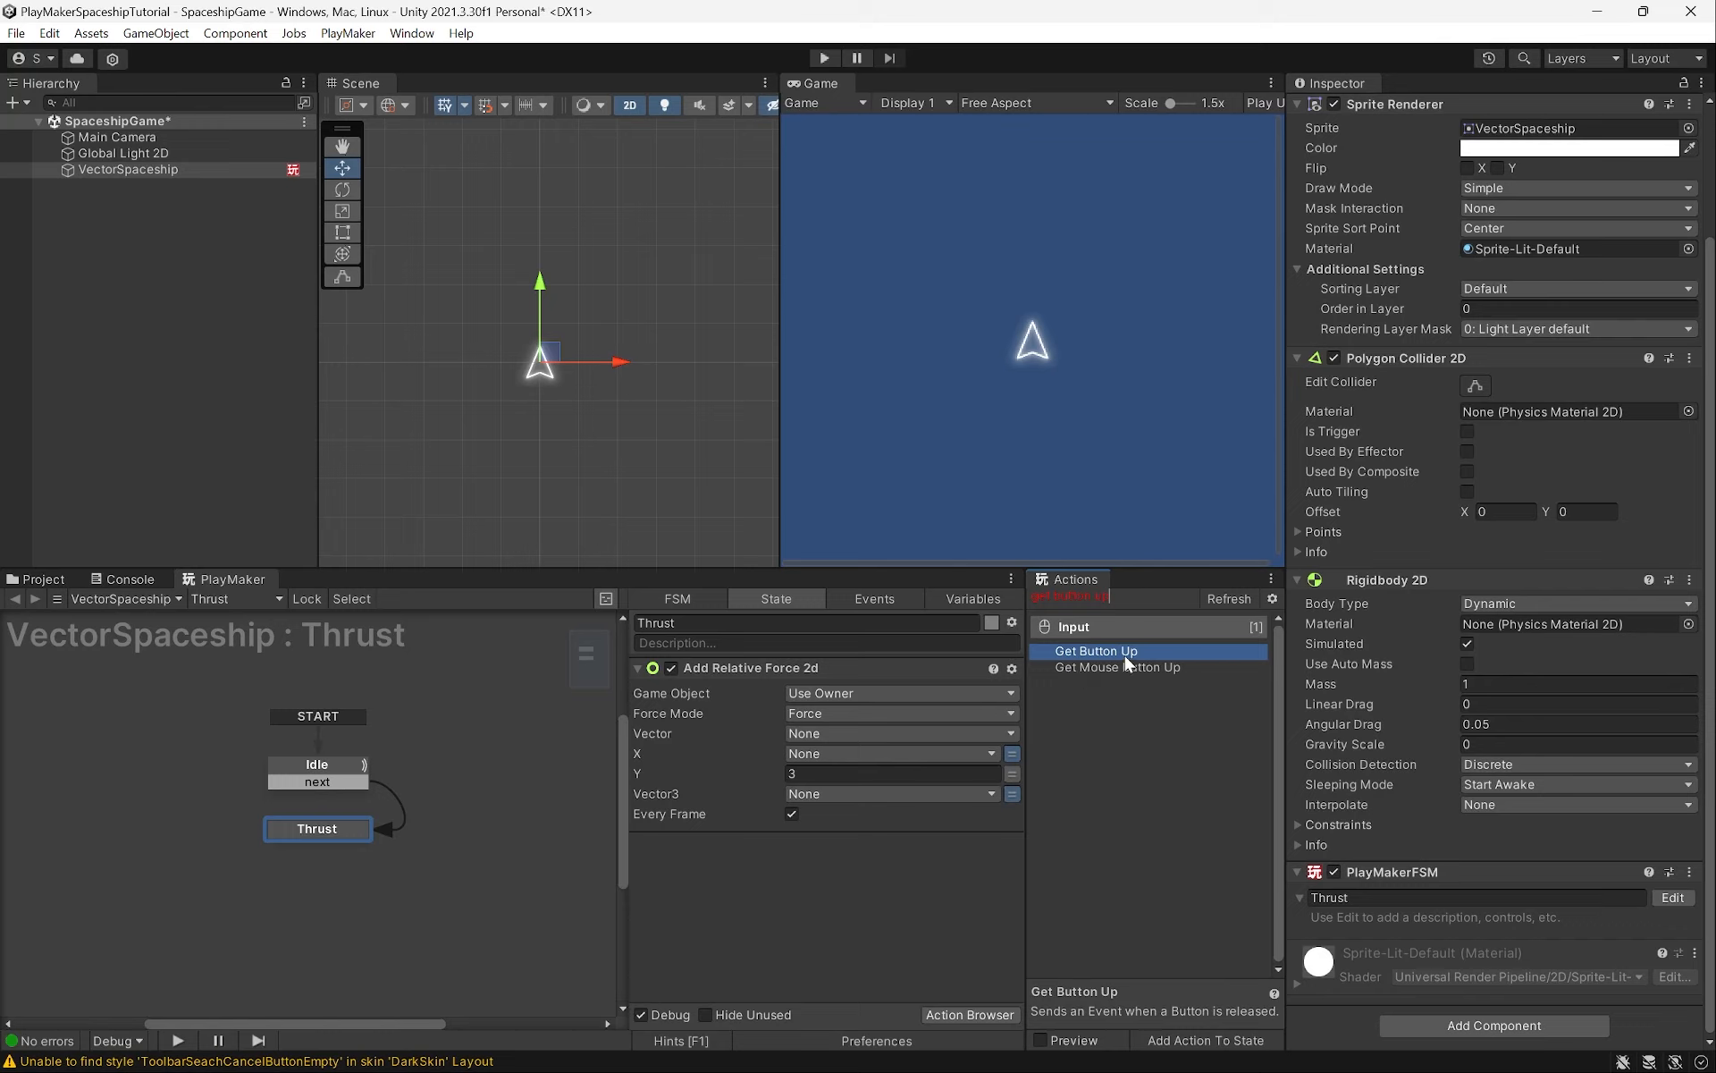
drag(1103, 658, 775, 855)
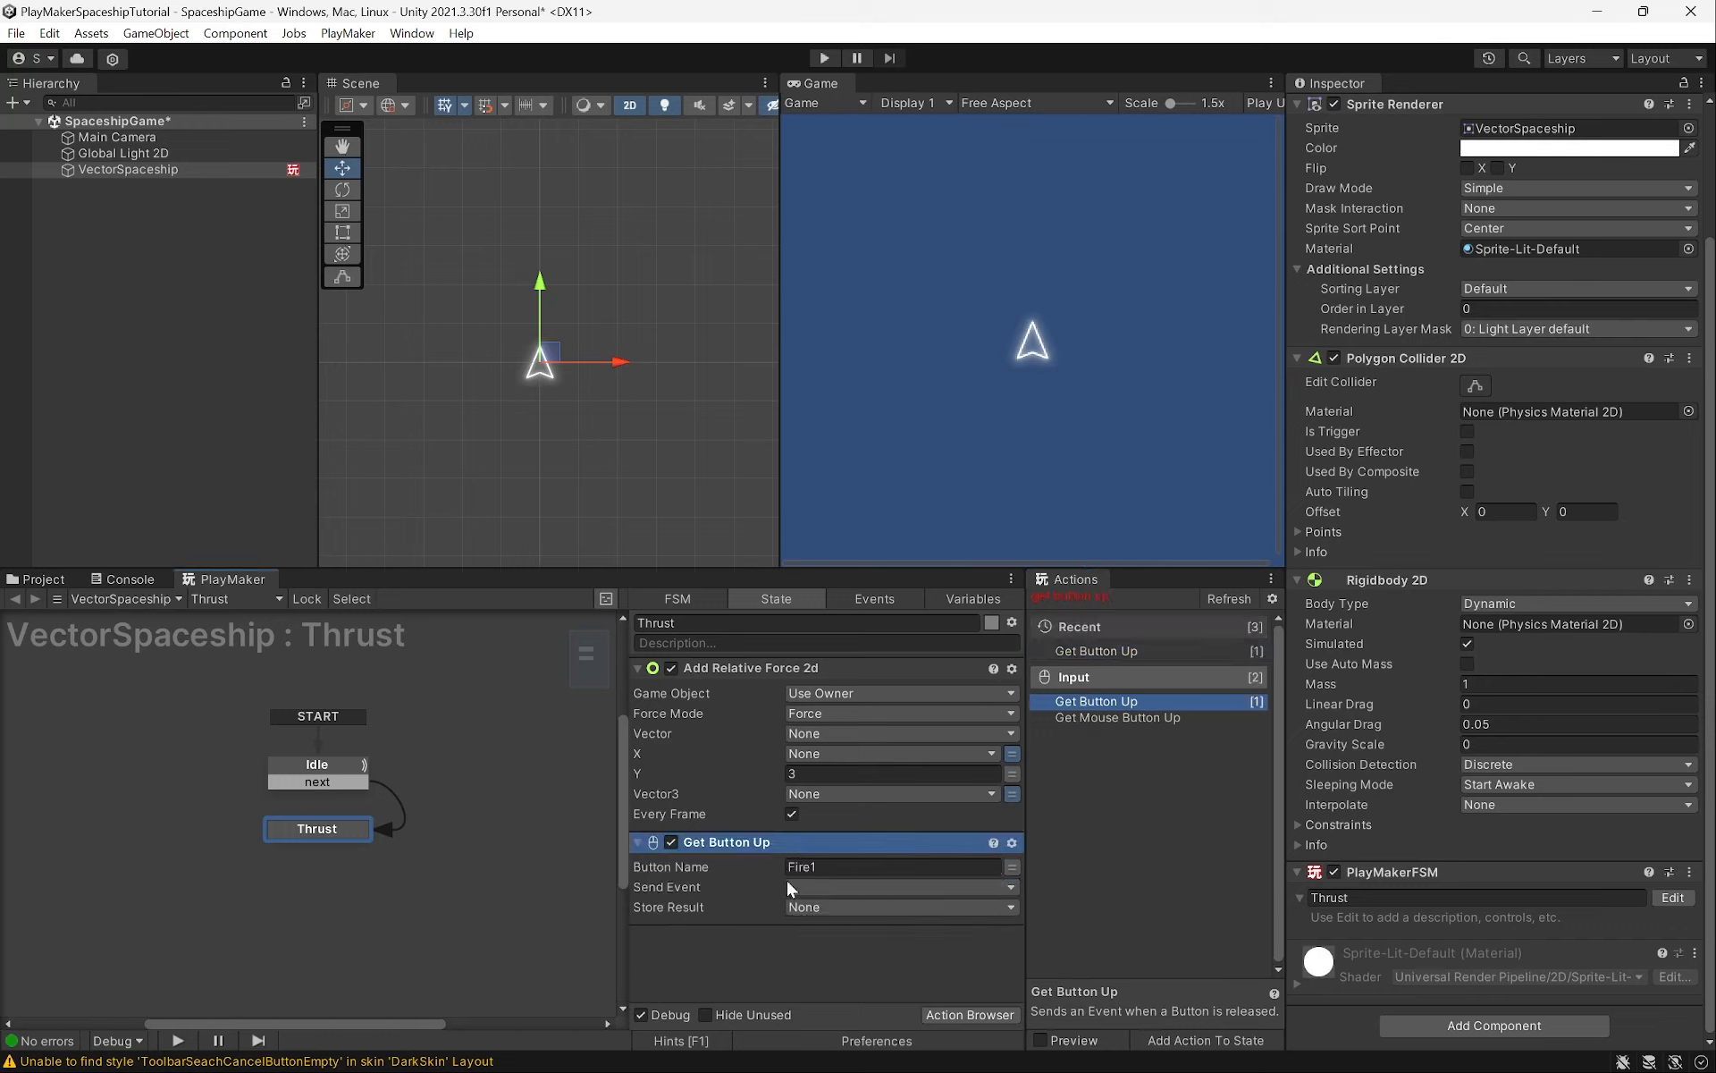
Create a send event named back for Thrust's Get Button Up action and connect its transition to the Idle state
click(842, 868)
click(805, 890)
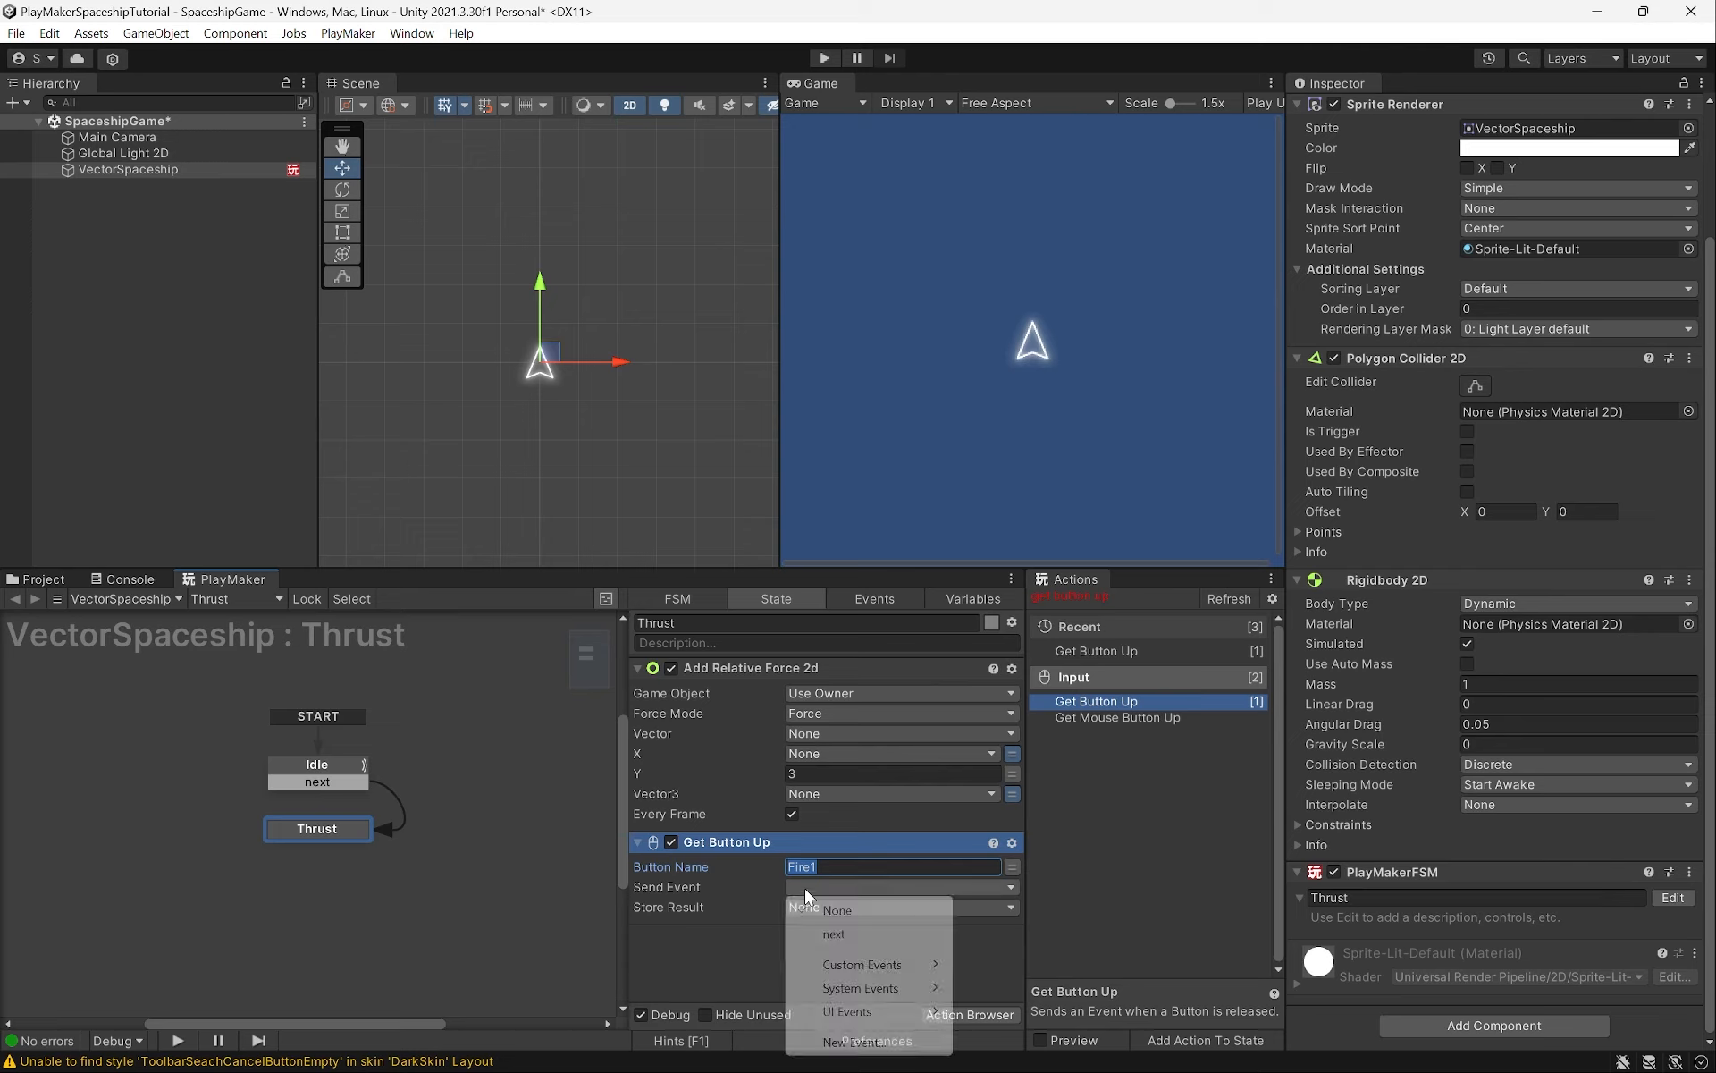
click(856, 1041)
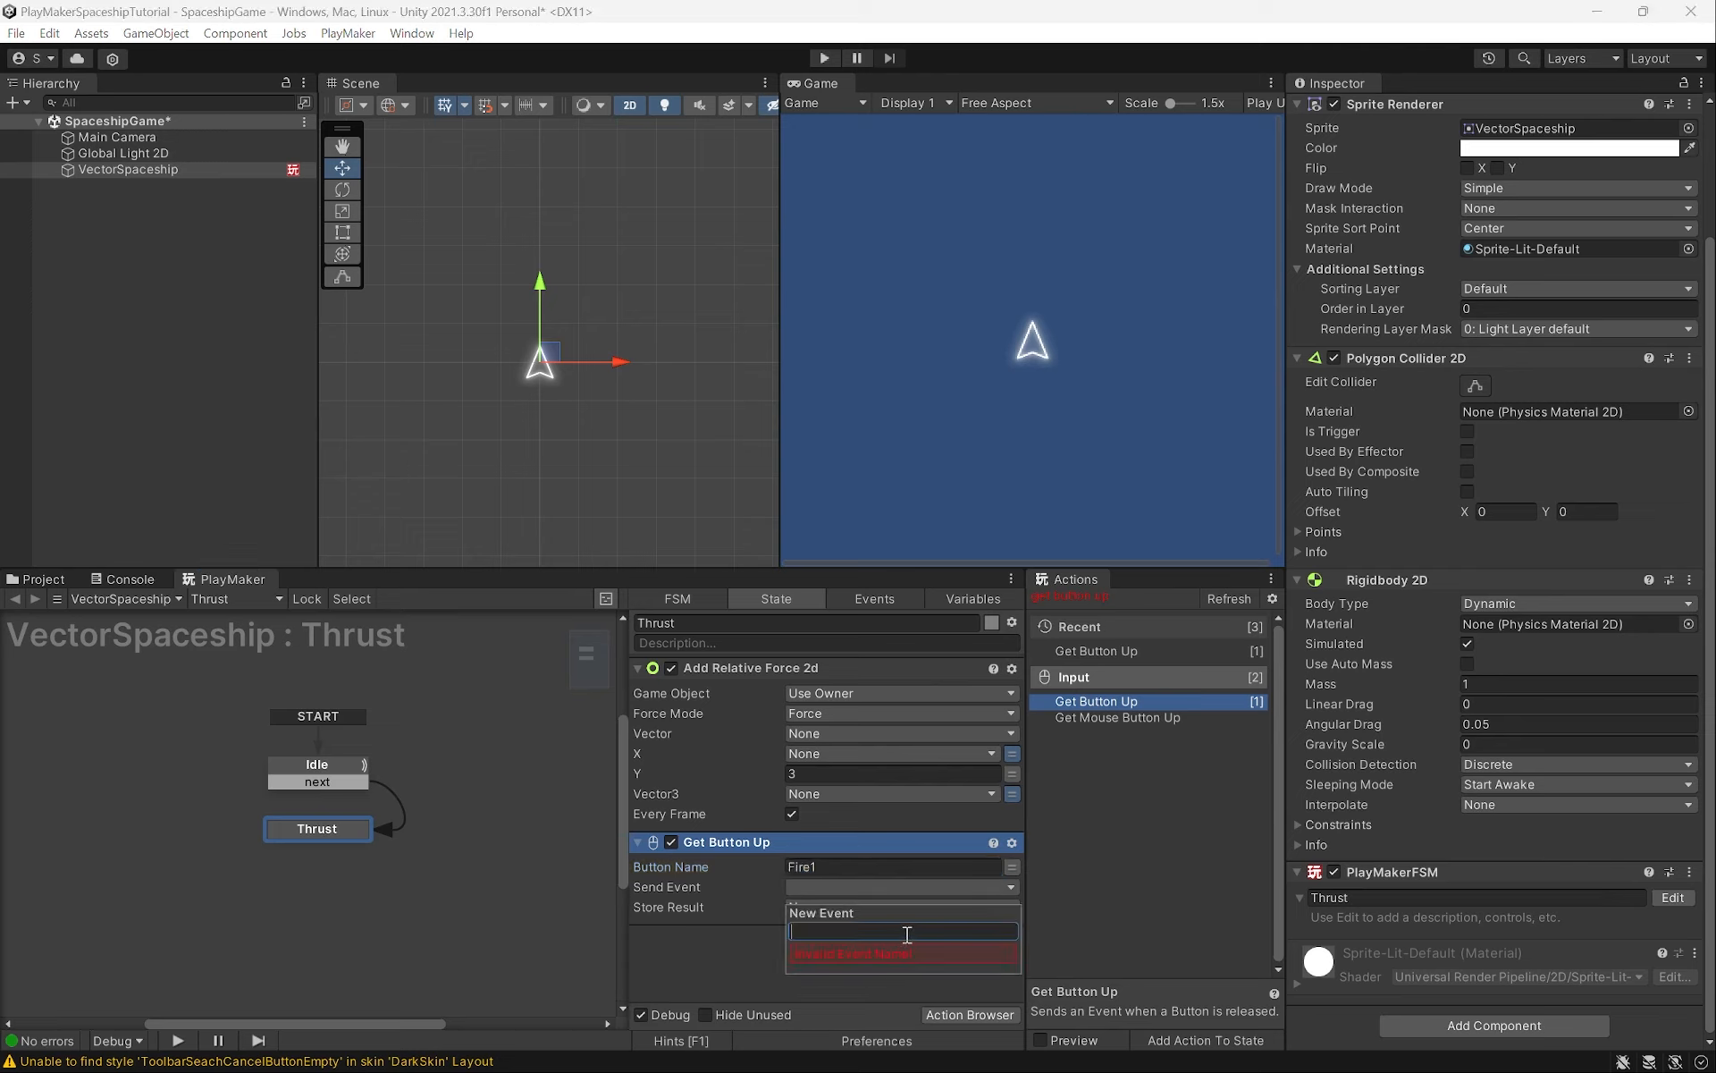
text(back)
key(Return)
click(783, 918)
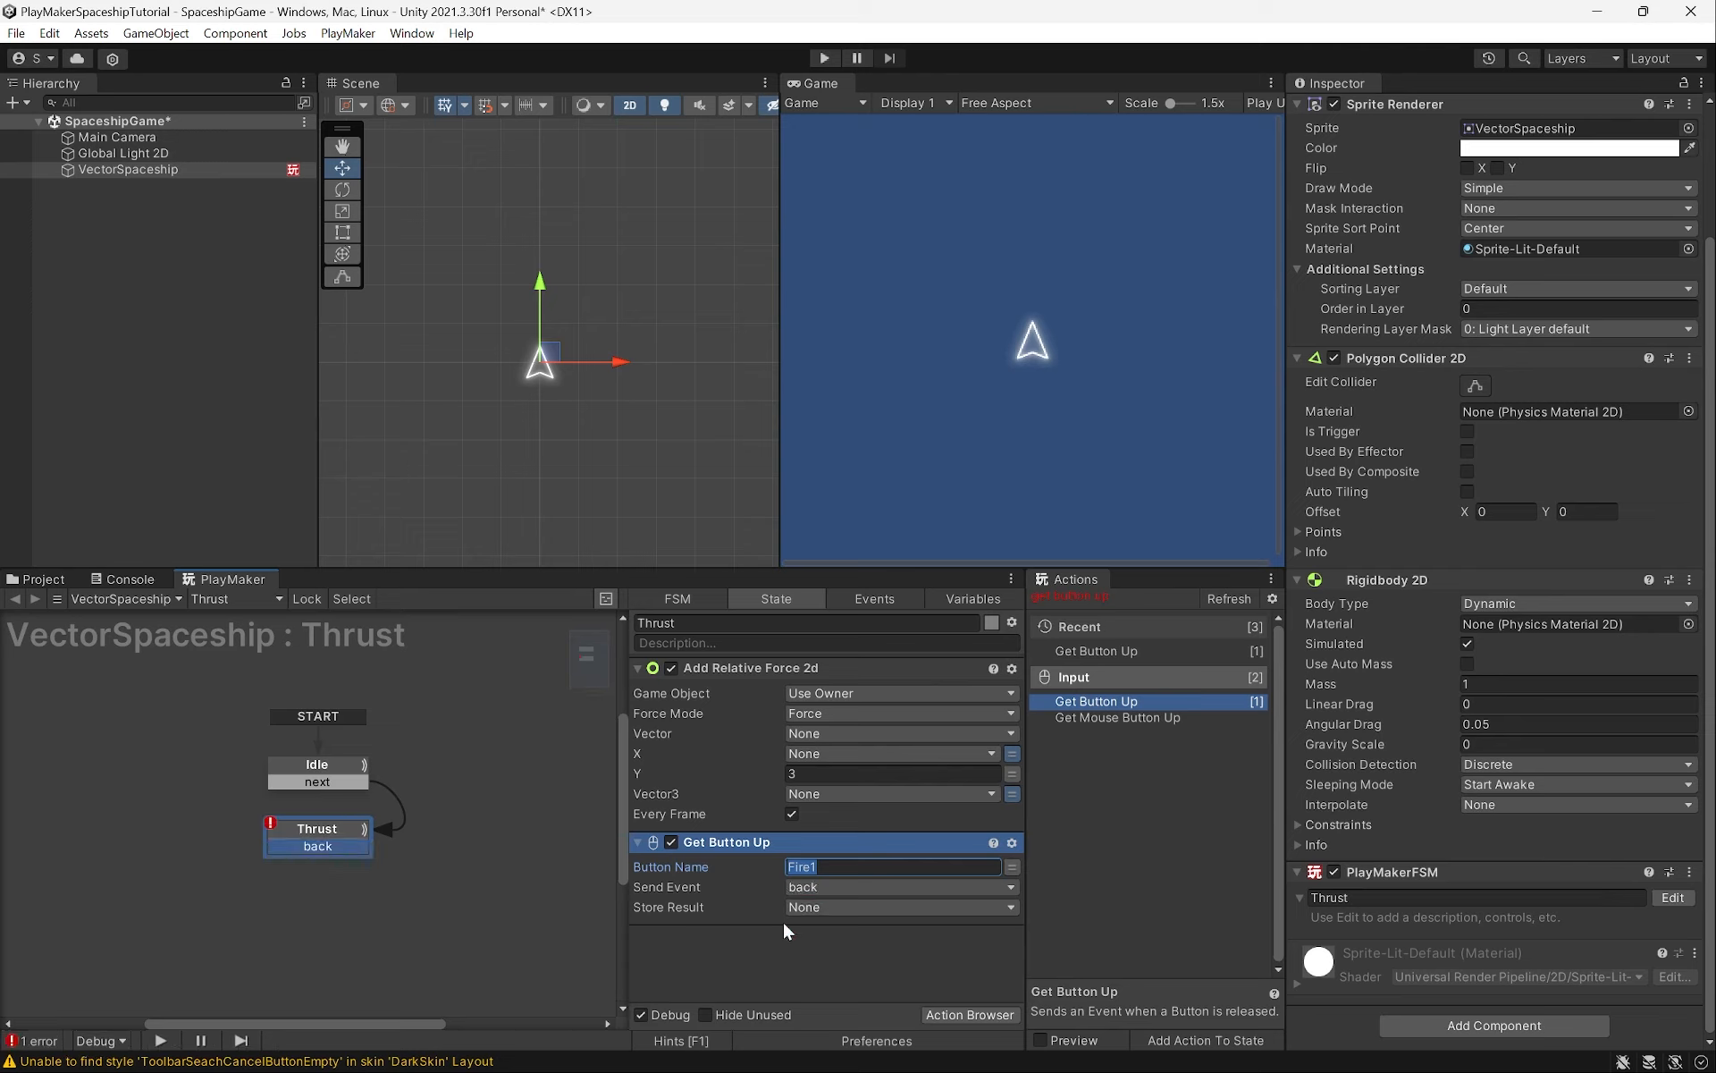
drag(345, 844, 349, 780)
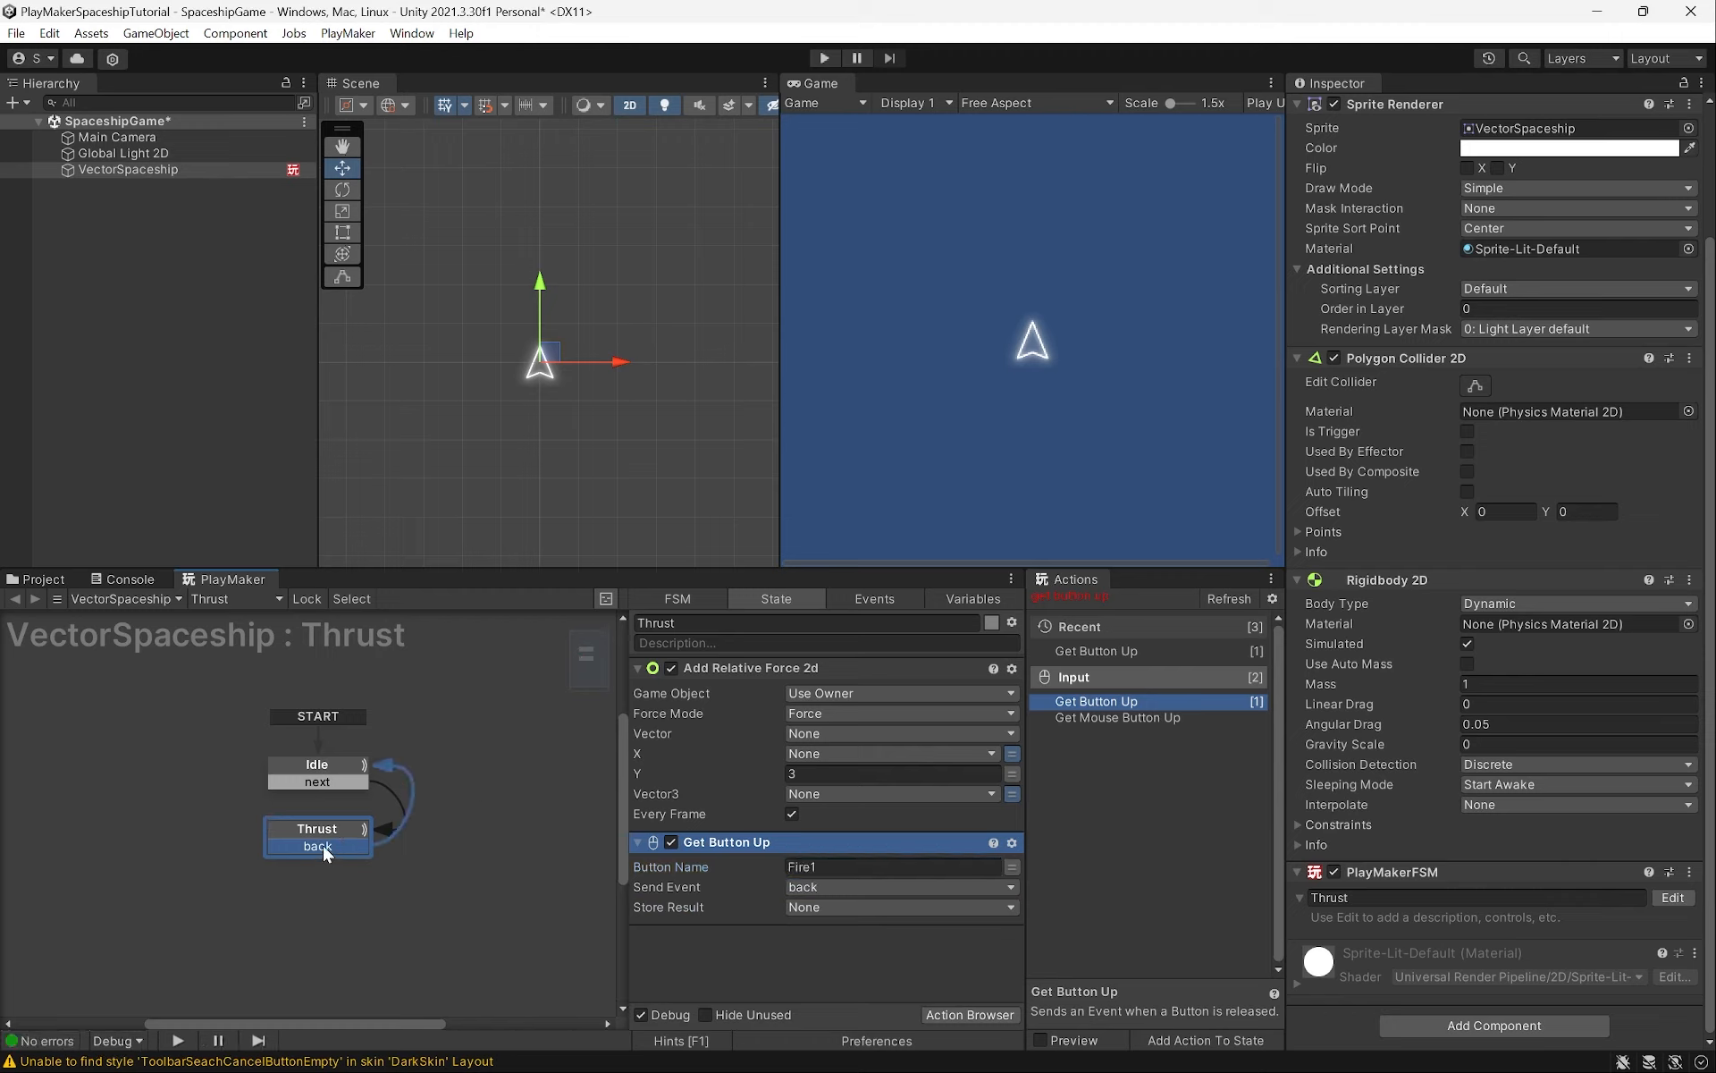
Reroute Thrust's back transition along the opposite side of the states from the next transition, and move Thrust closer to Idle
click(309, 785)
click(303, 840)
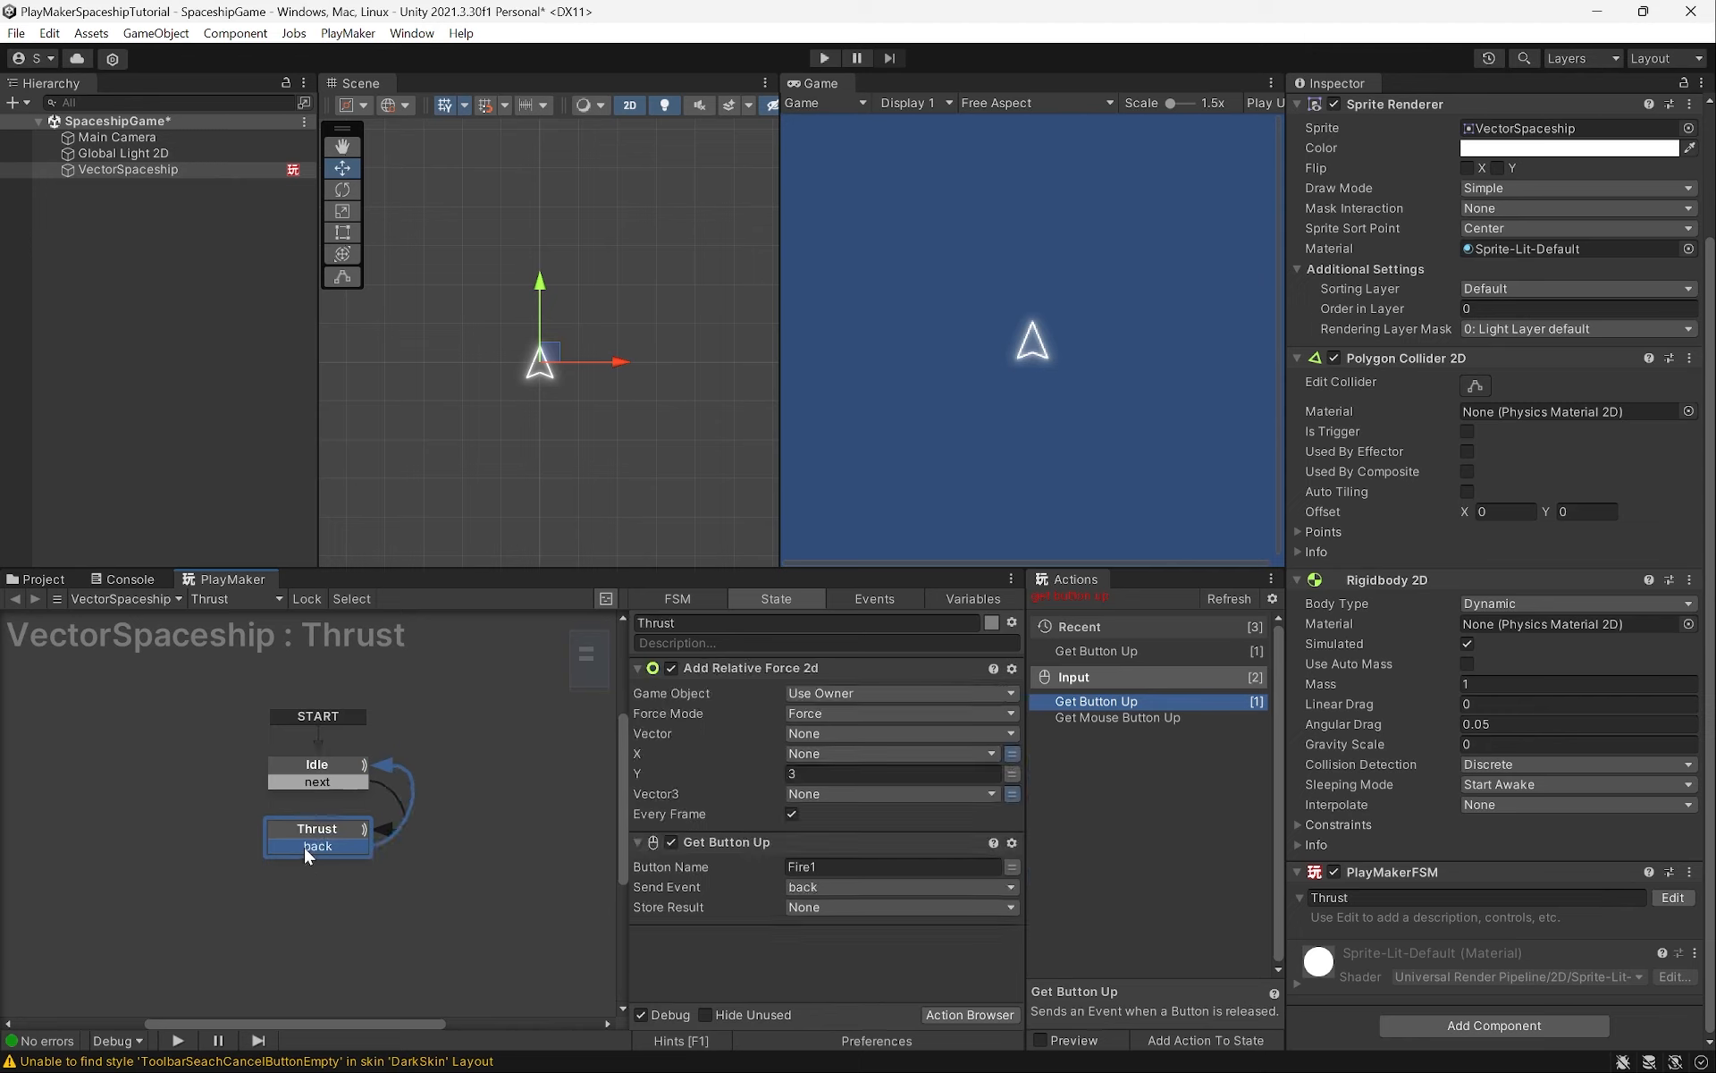
click(304, 783)
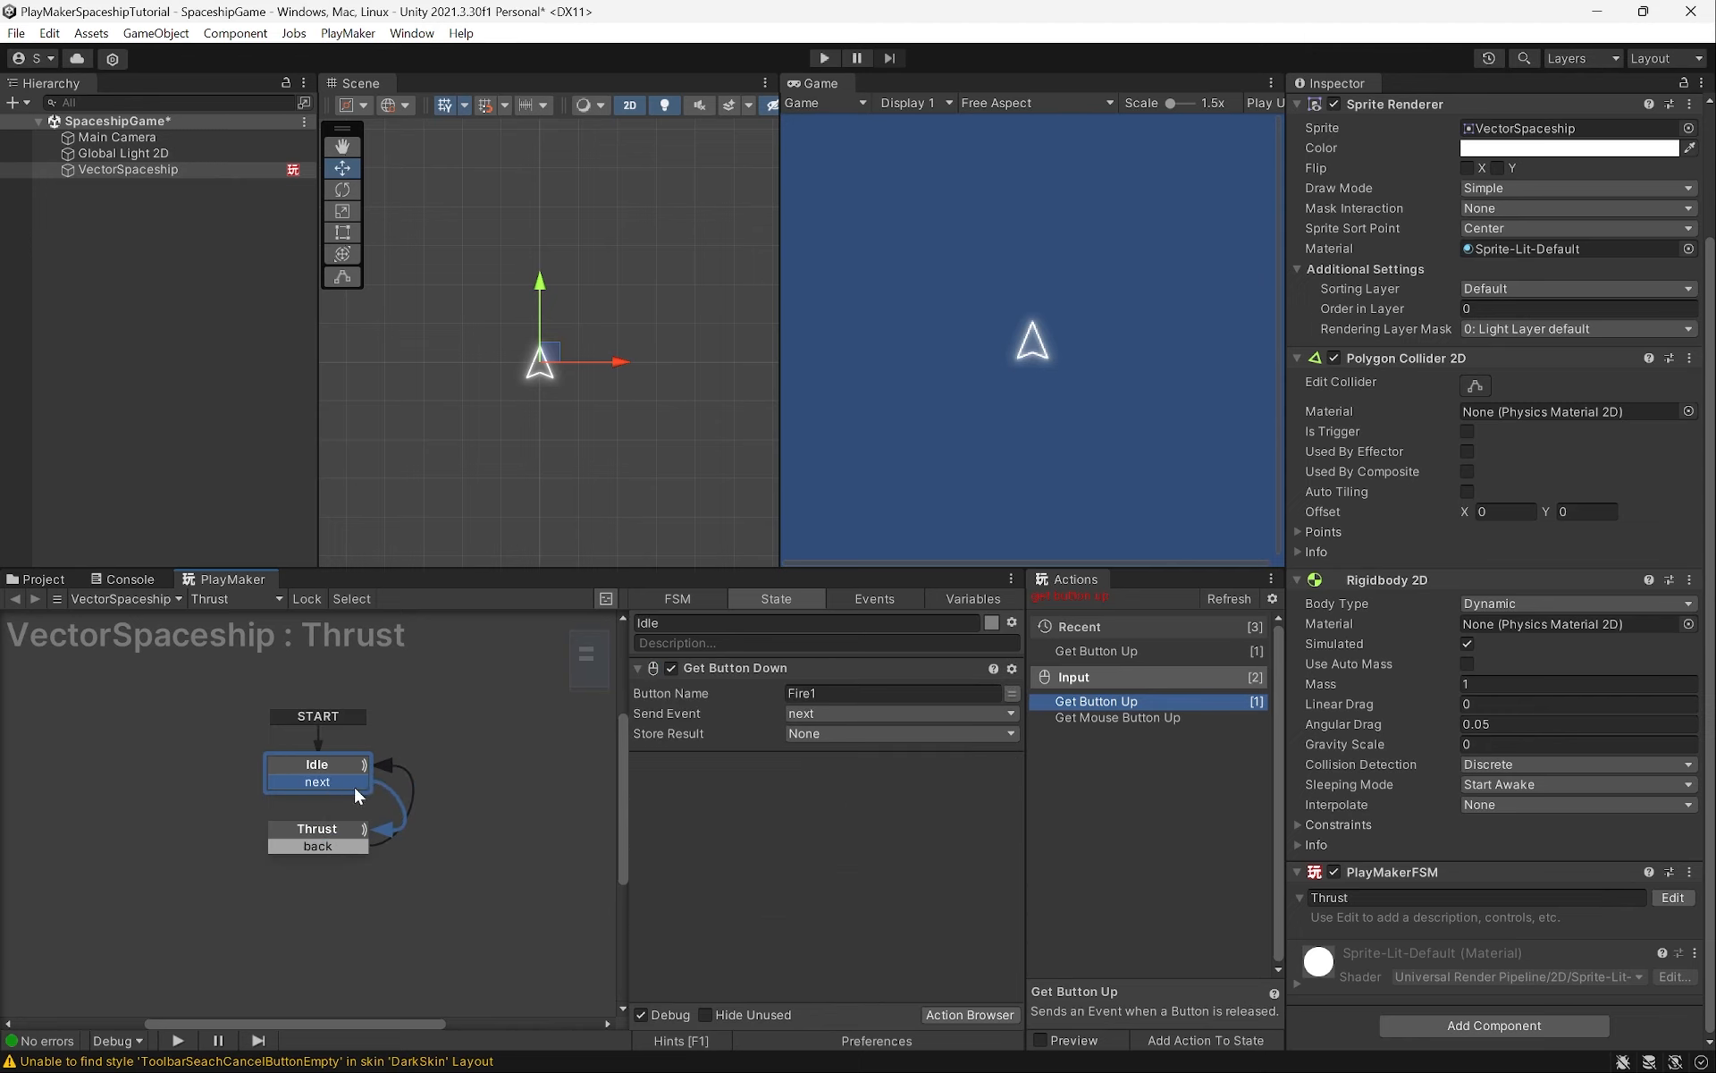
click(304, 770)
click(297, 783)
click(304, 847)
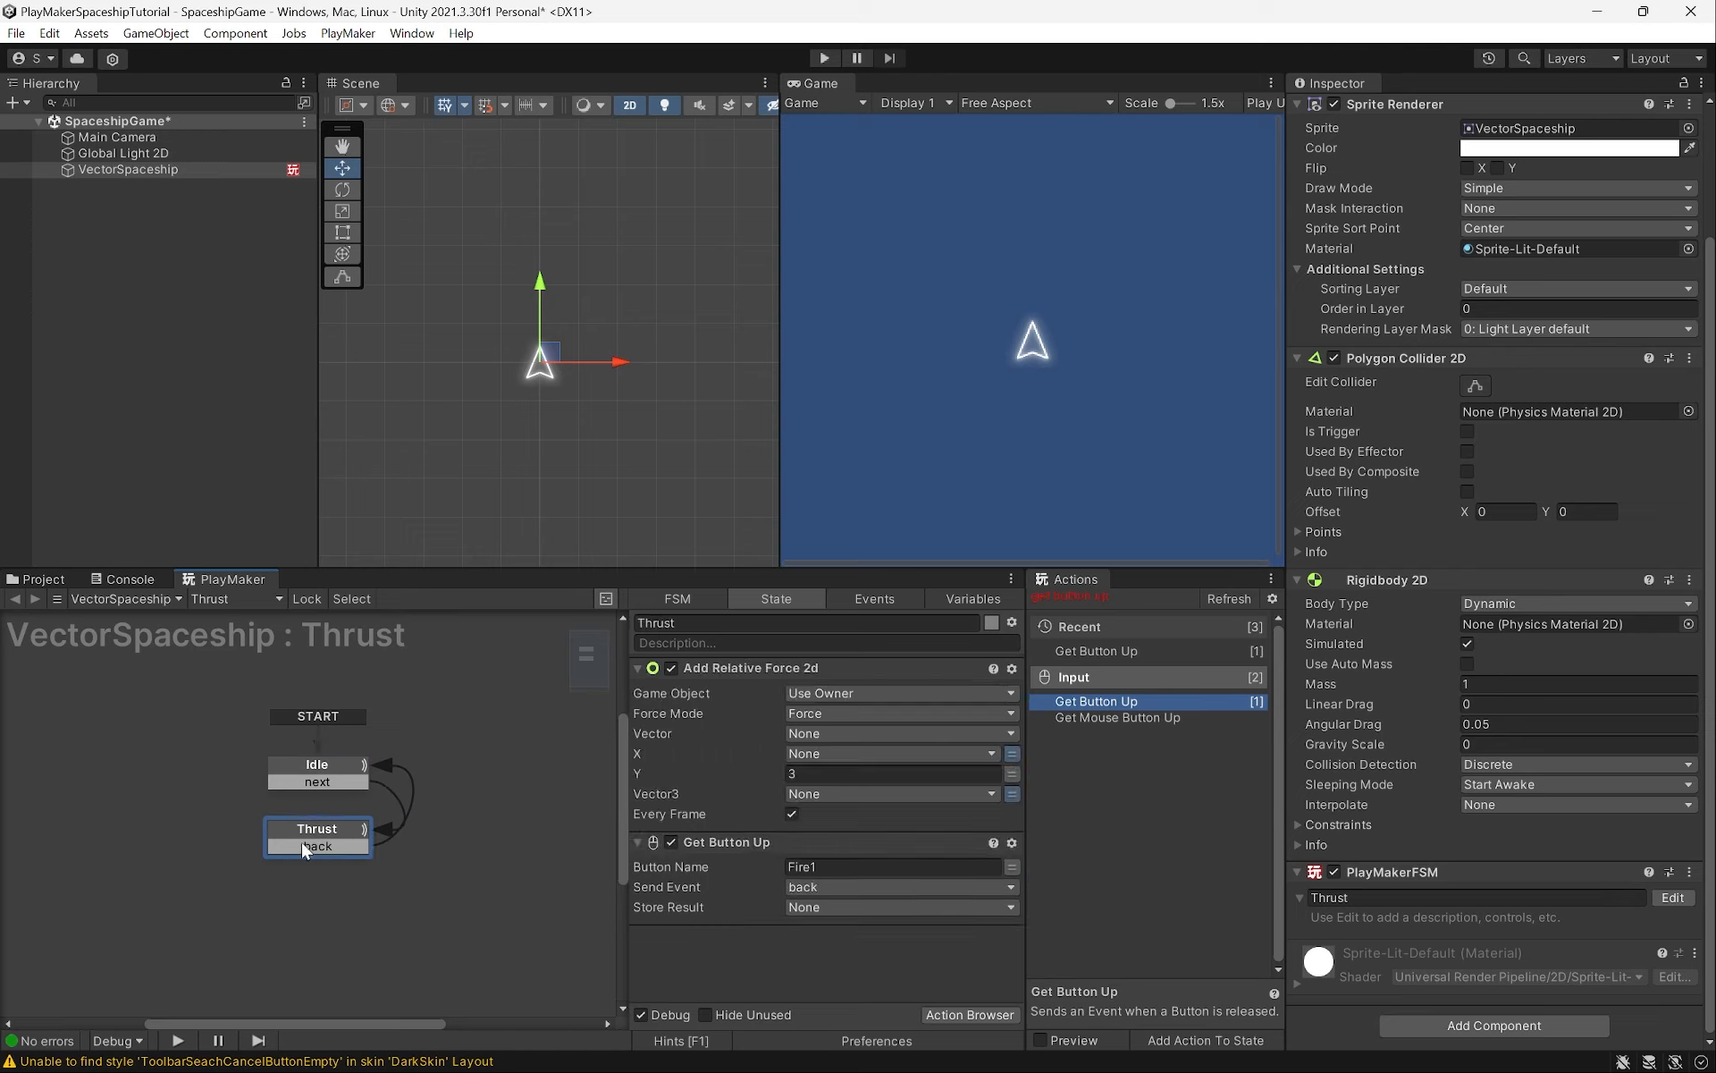
click(297, 848)
click(298, 847)
key(ctrl+Left)
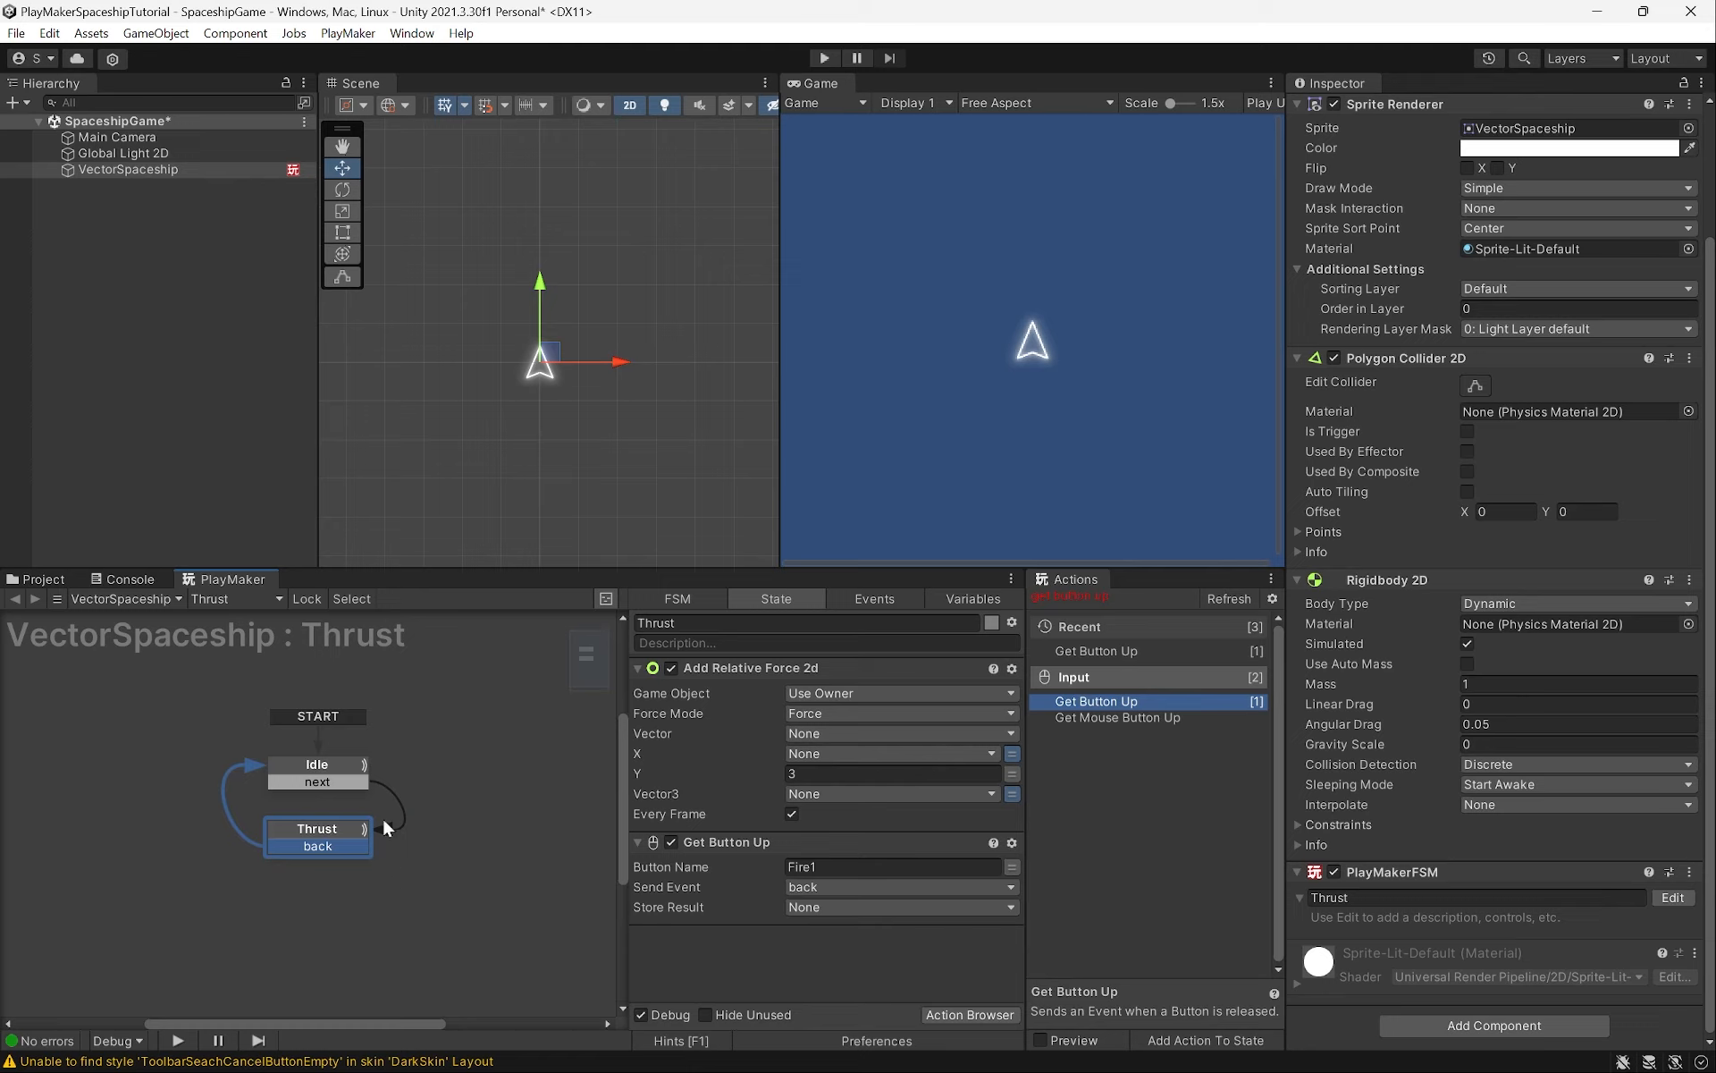
drag(327, 840, 326, 824)
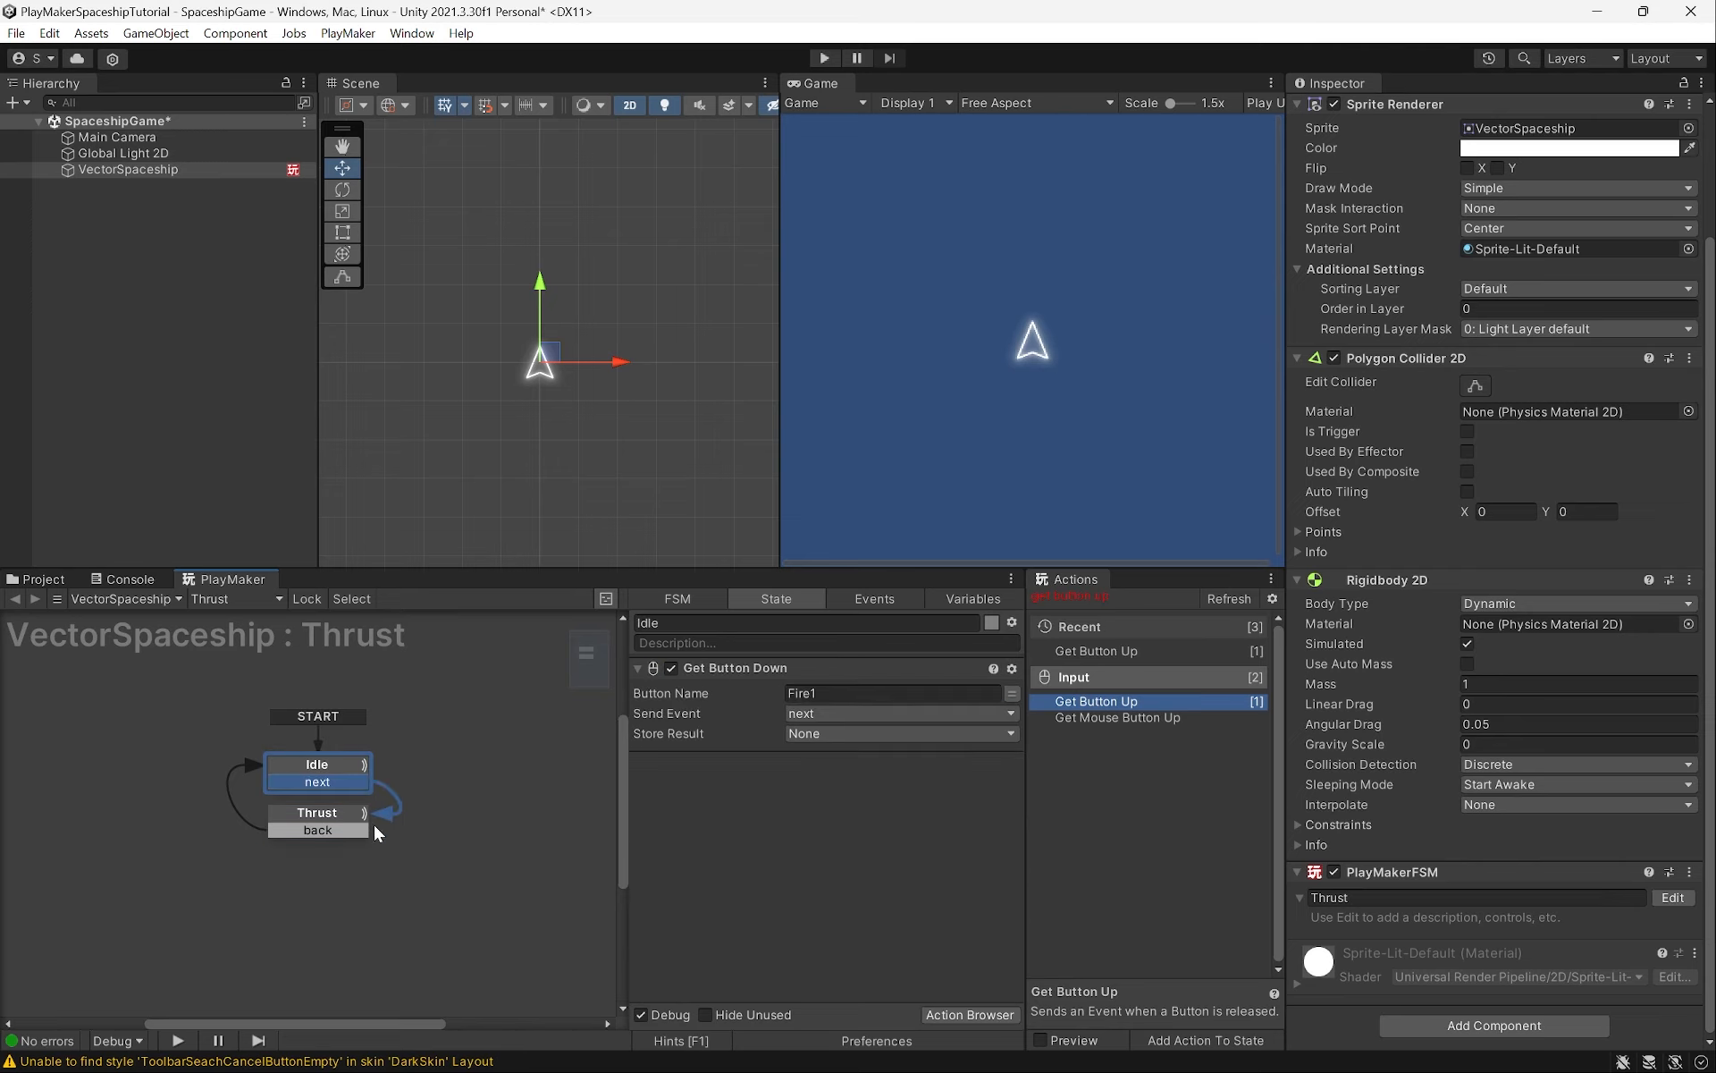
click(280, 834)
click(280, 784)
Play-test holding and releasing Fire1 in the Game view to switch between Idle and Thrust, and stop play mode
middle_drag(602, 317, 594, 422)
click(822, 57)
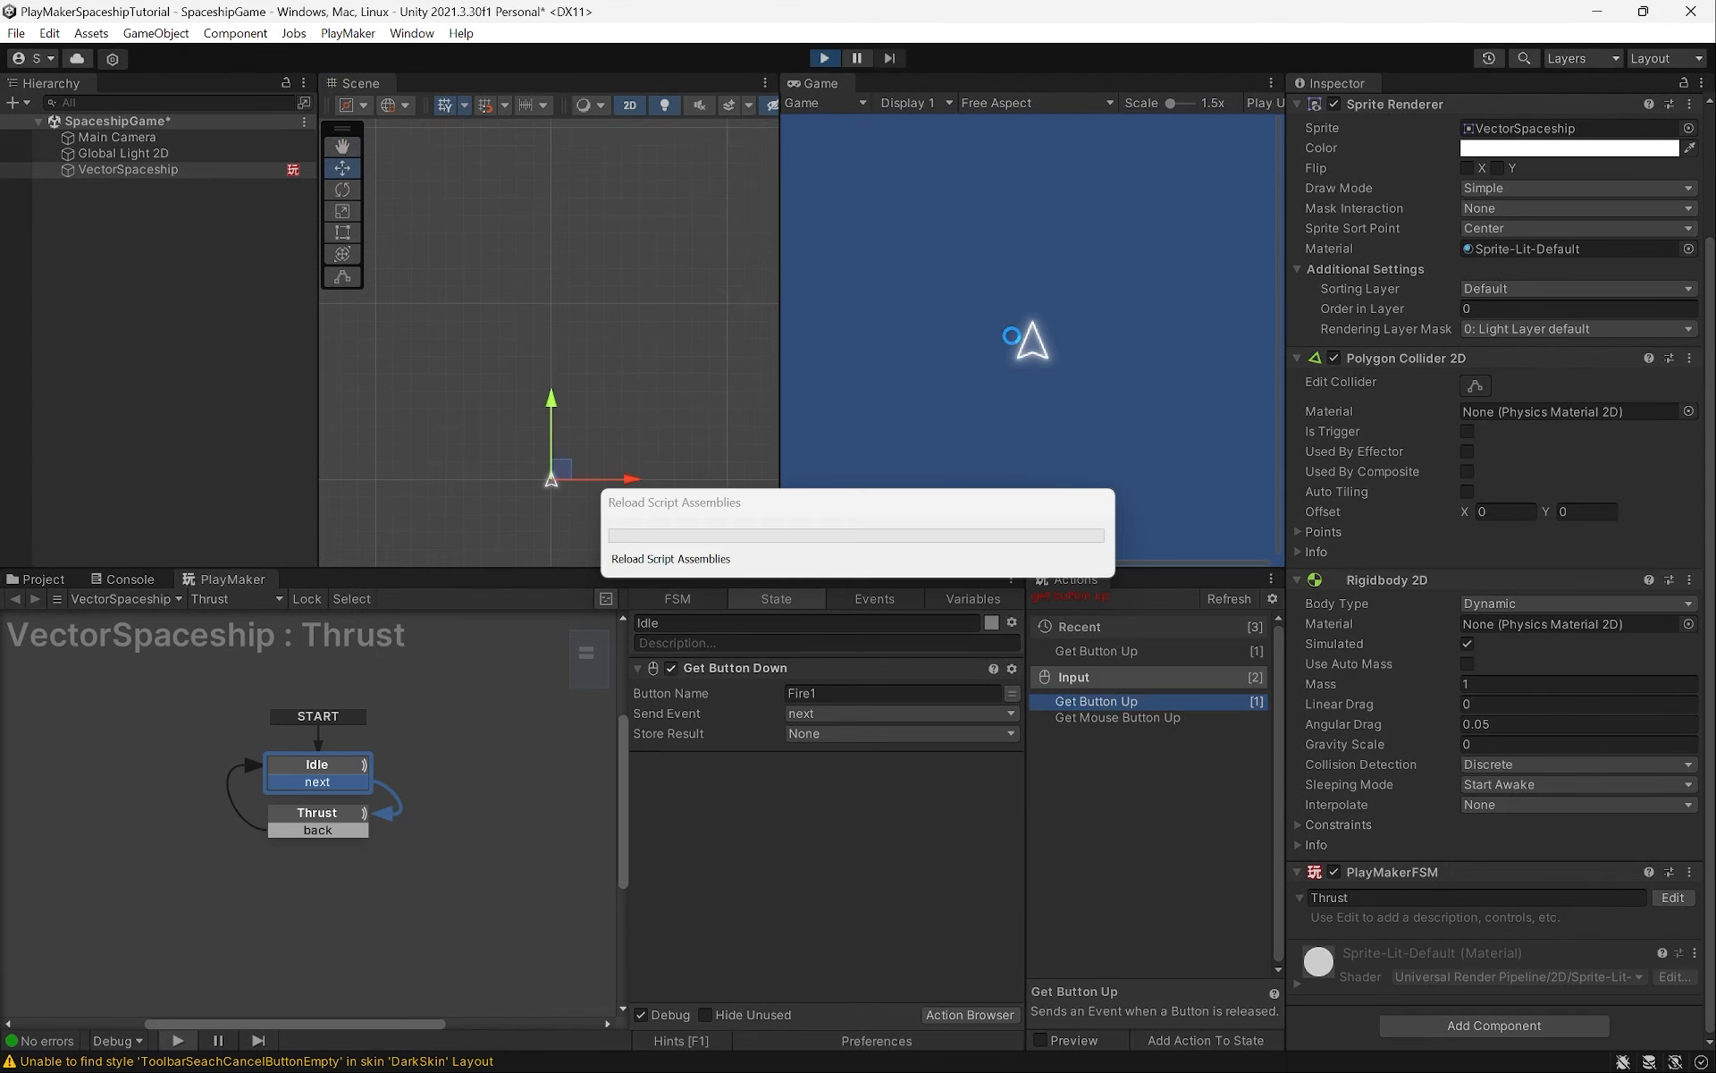
click(980, 409)
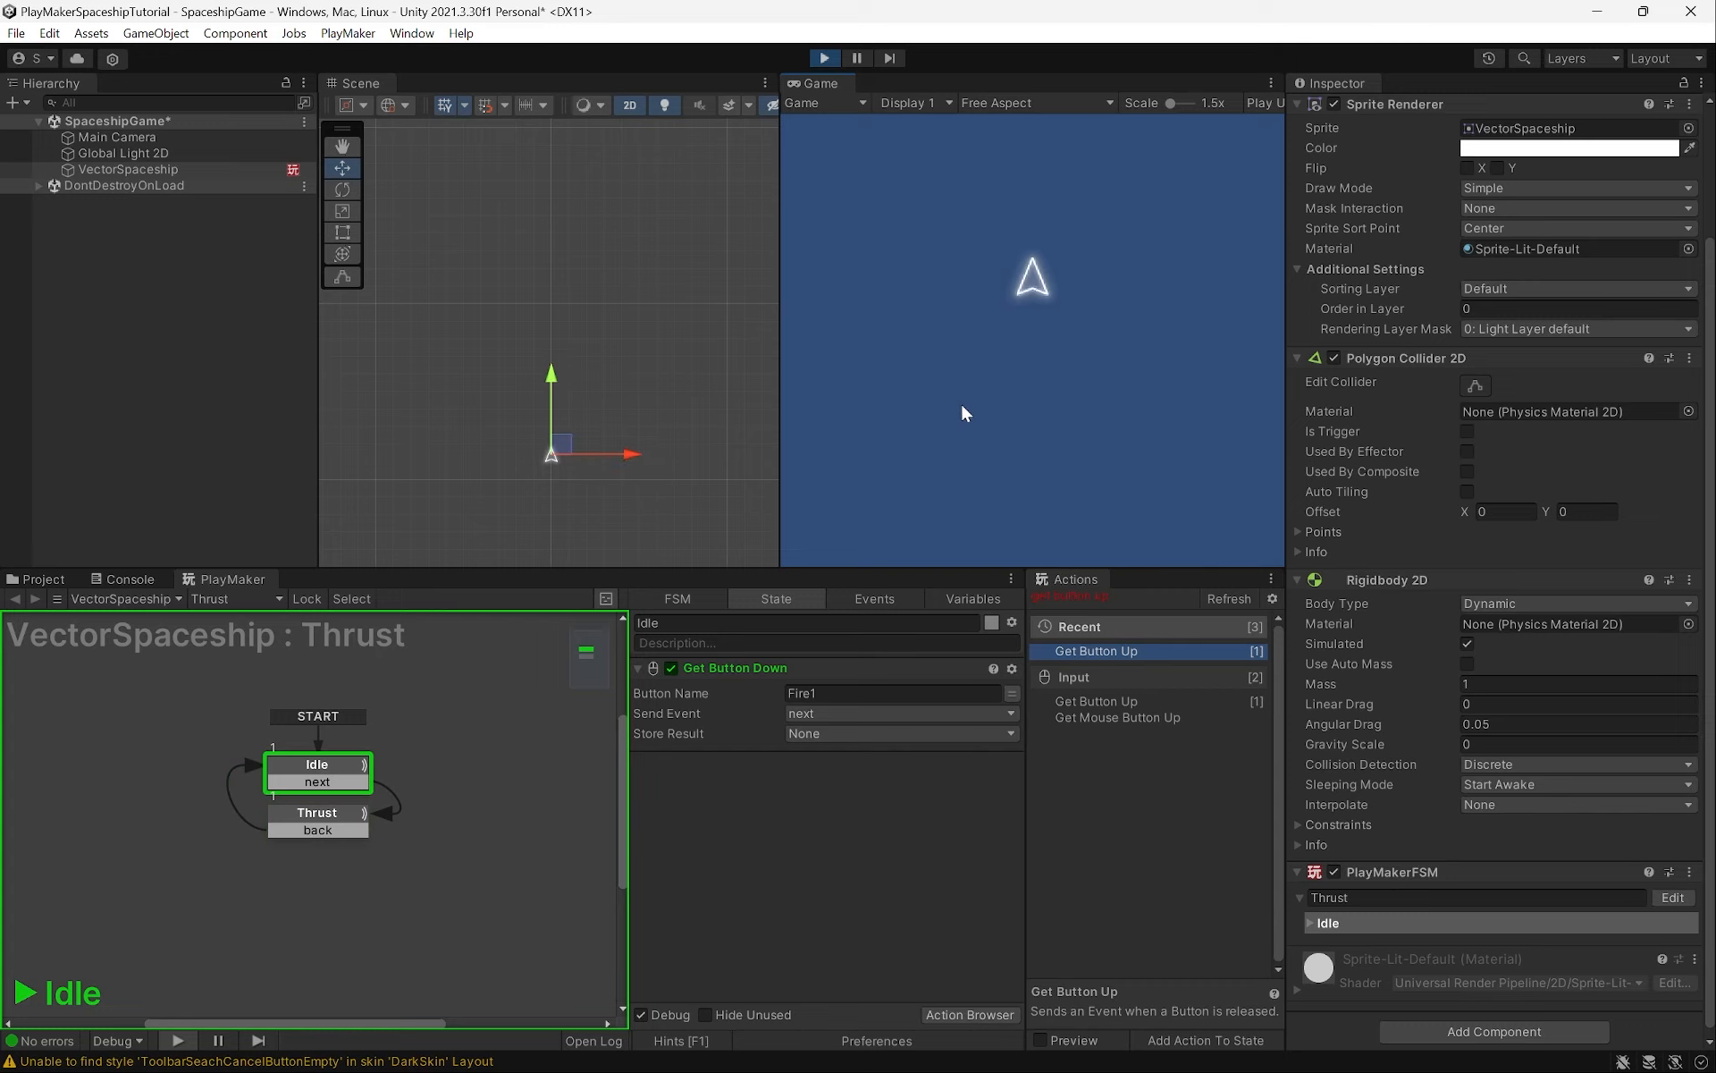
click(962, 411)
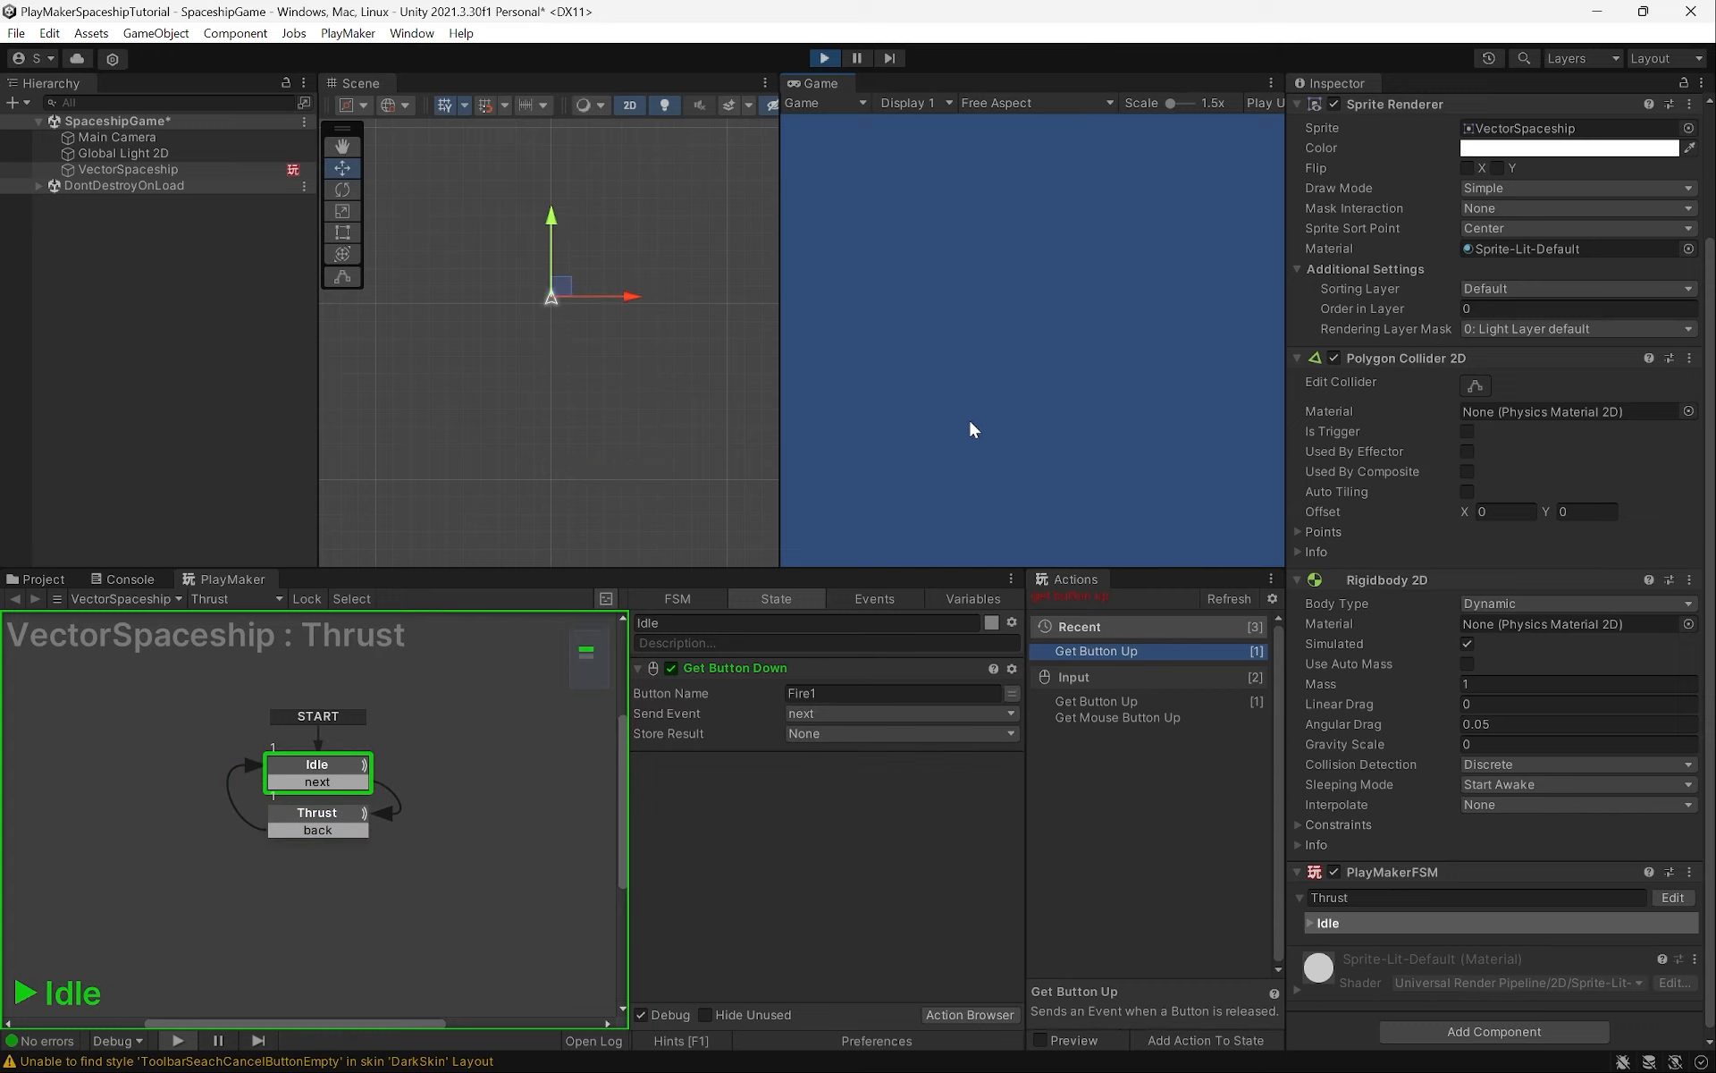
click(970, 428)
click(1015, 349)
click(1022, 355)
click(823, 58)
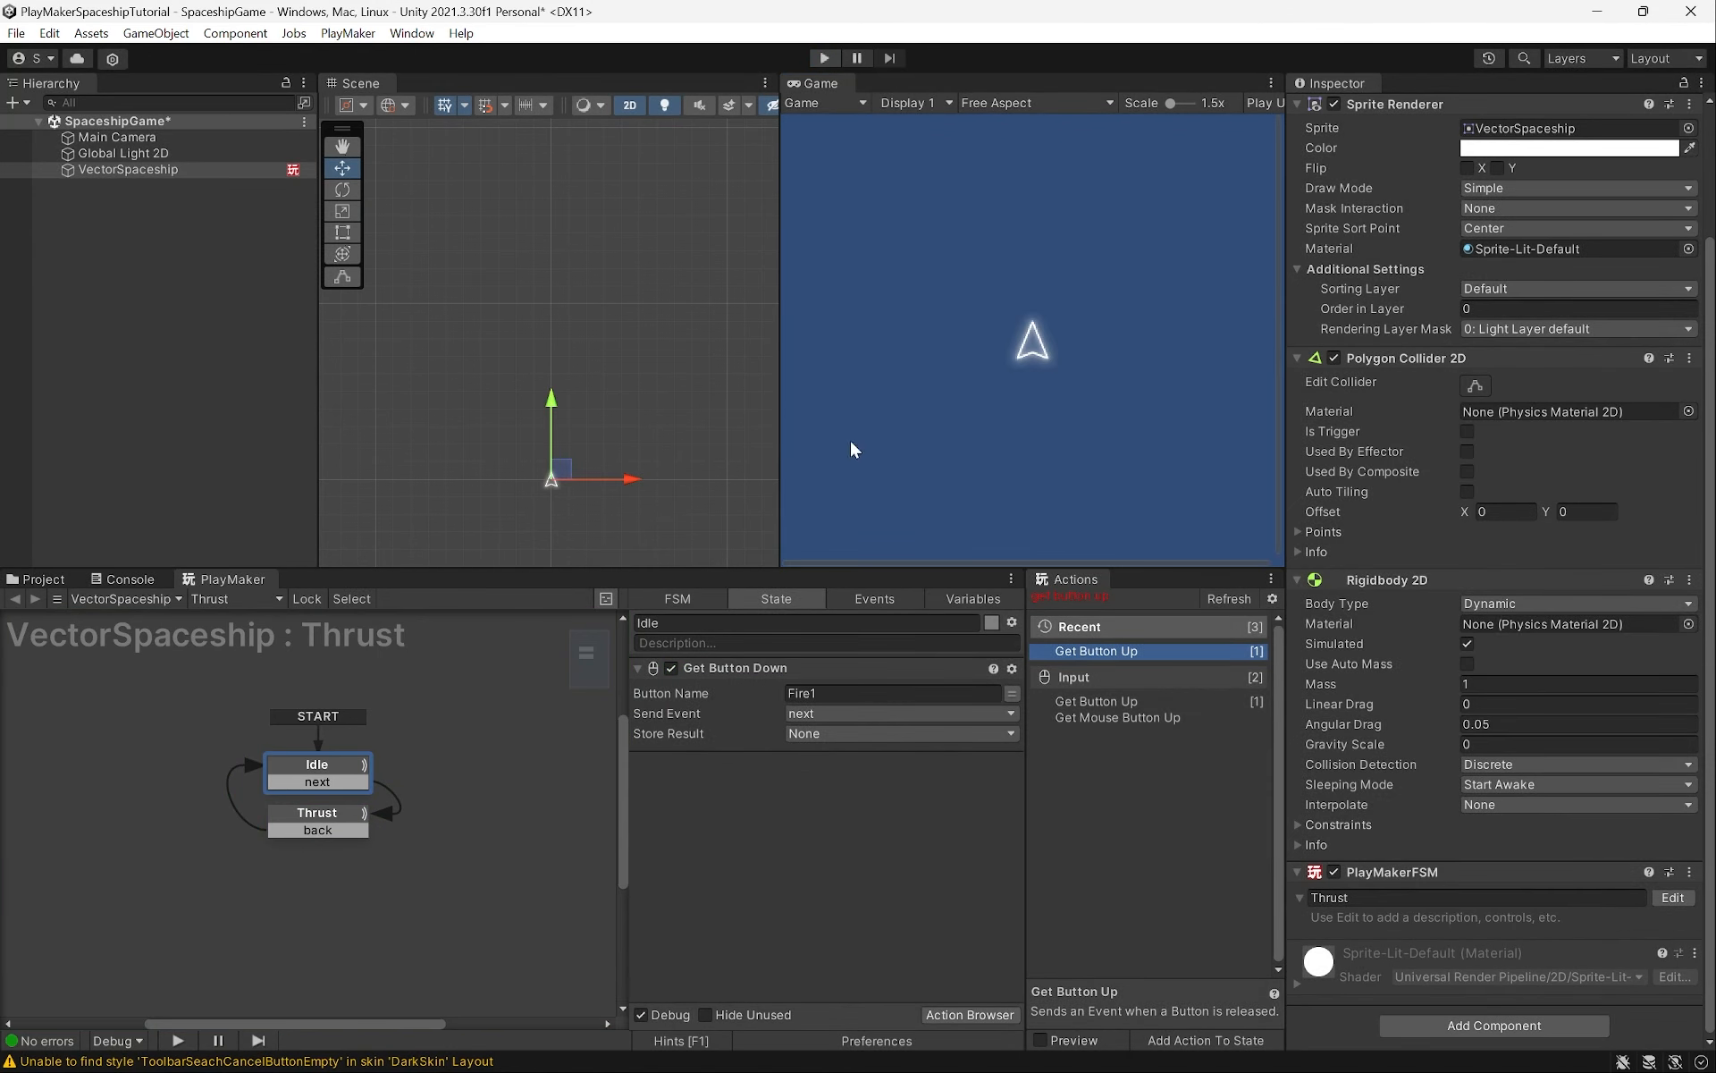
Add the VectorFlame sprite from the 01_Sprites folder to the hierarchy as a child of VectorSpaceship
click(304, 815)
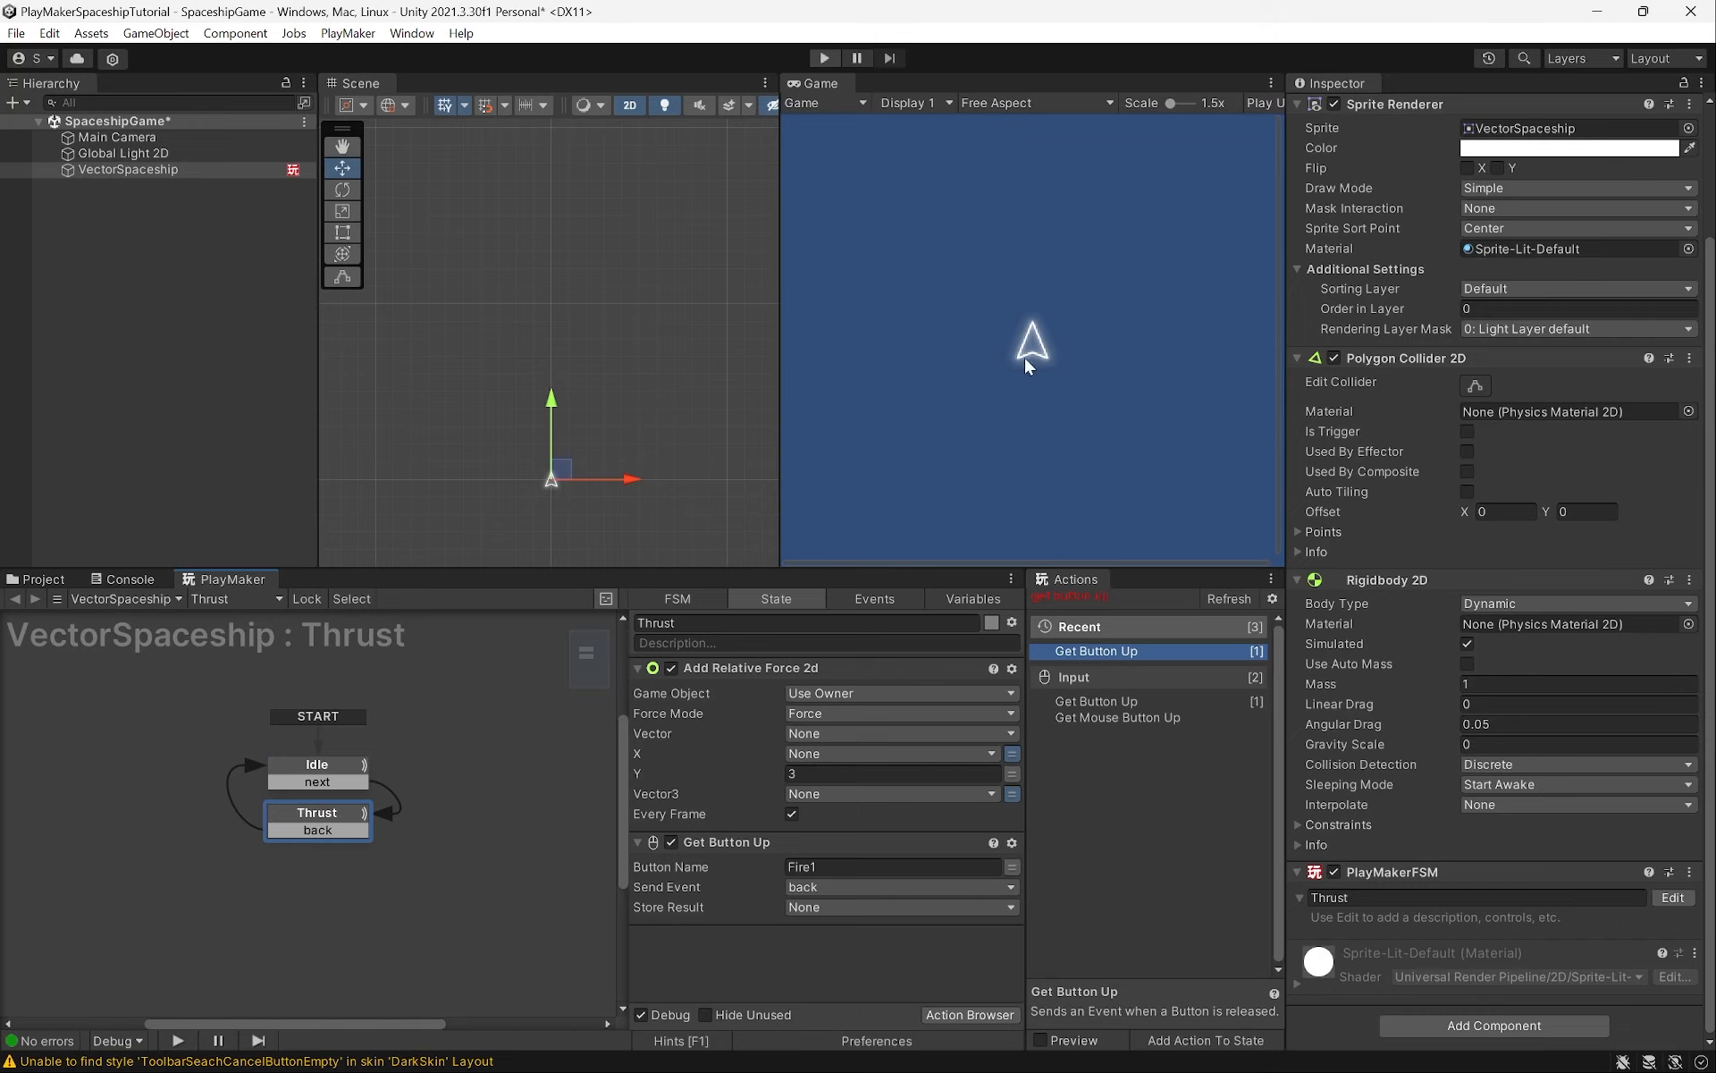
click(43, 580)
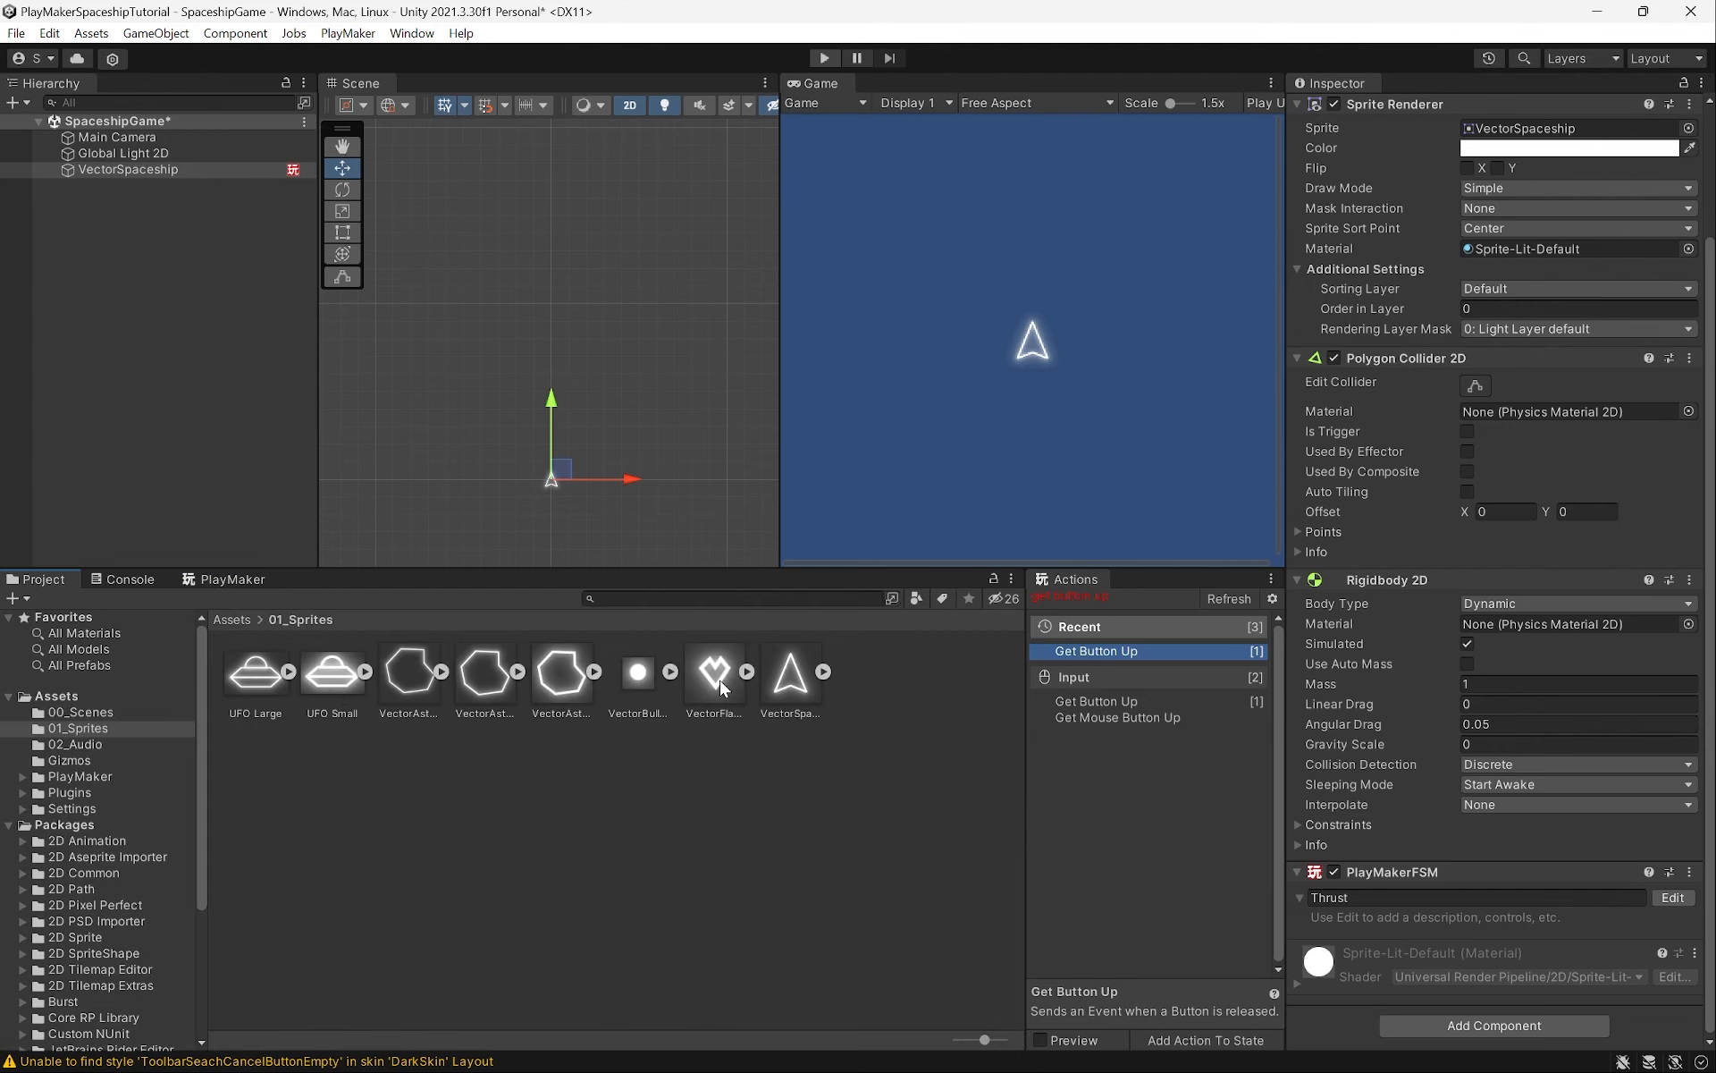
drag(722, 688, 152, 272)
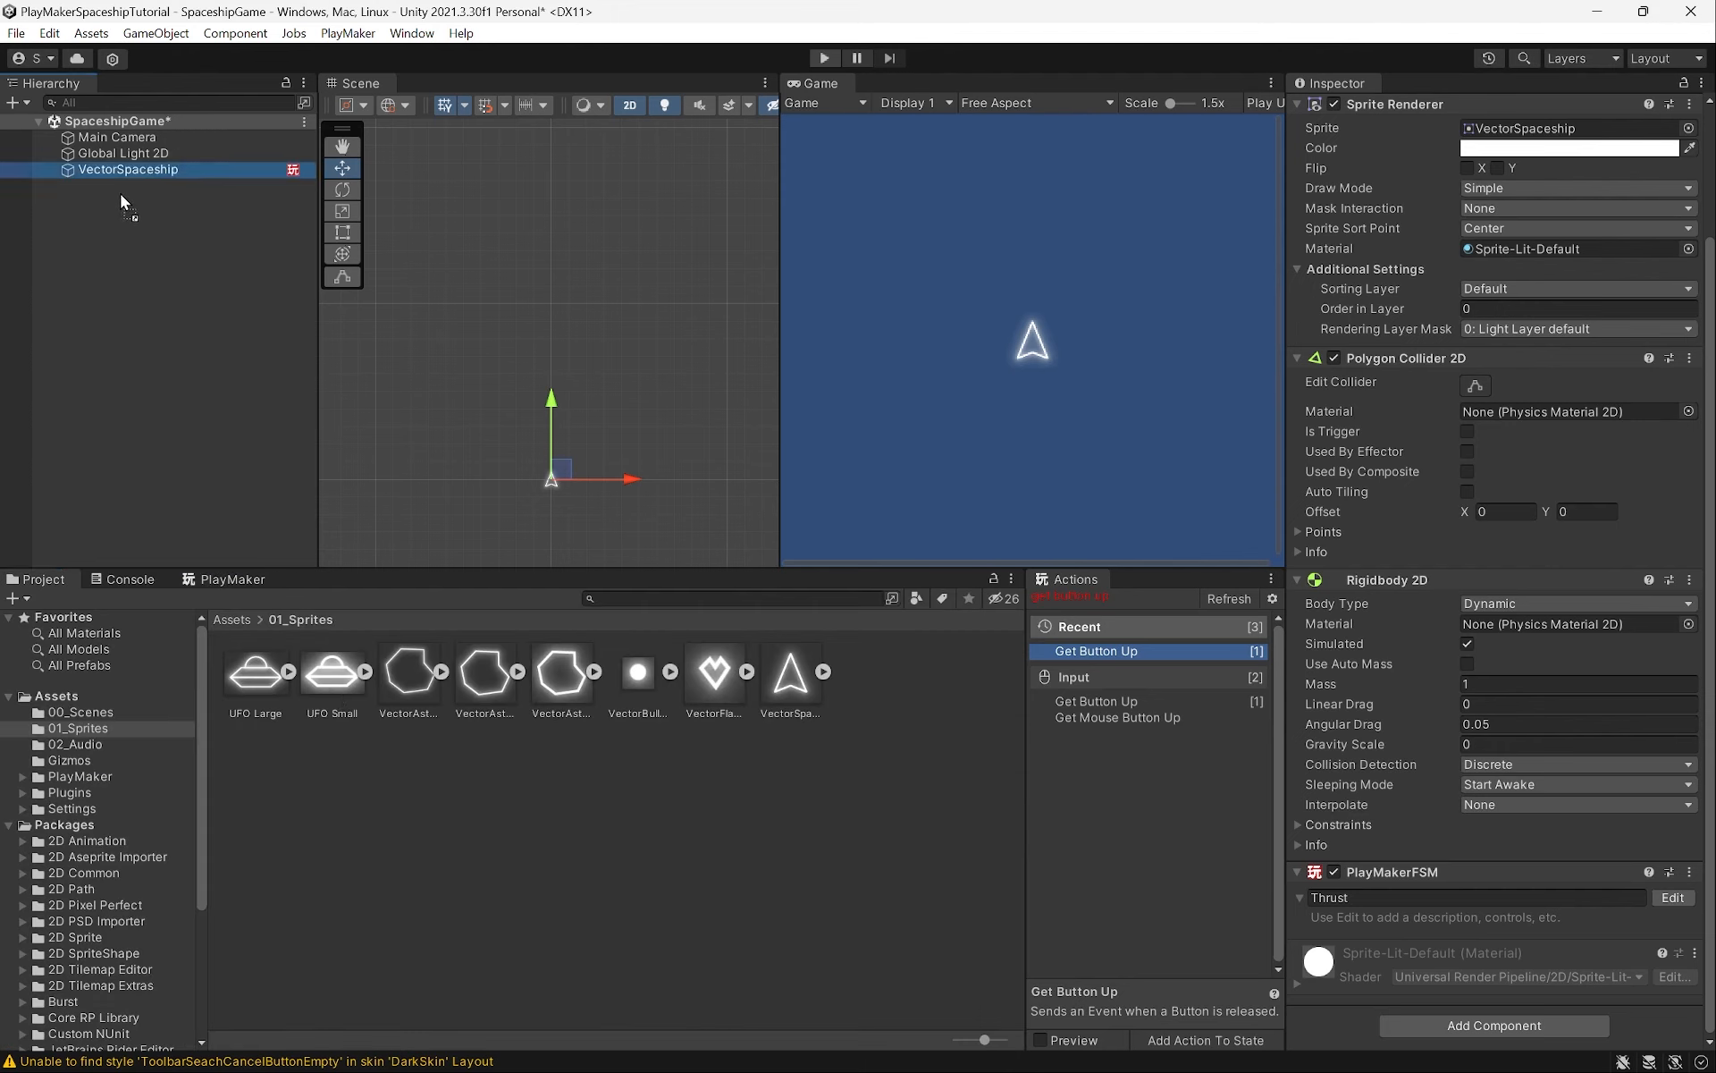
mouse_move(120, 193)
mouse_down()
mouse_move(99, 176)
mouse_move(132, 170)
mouse_up()
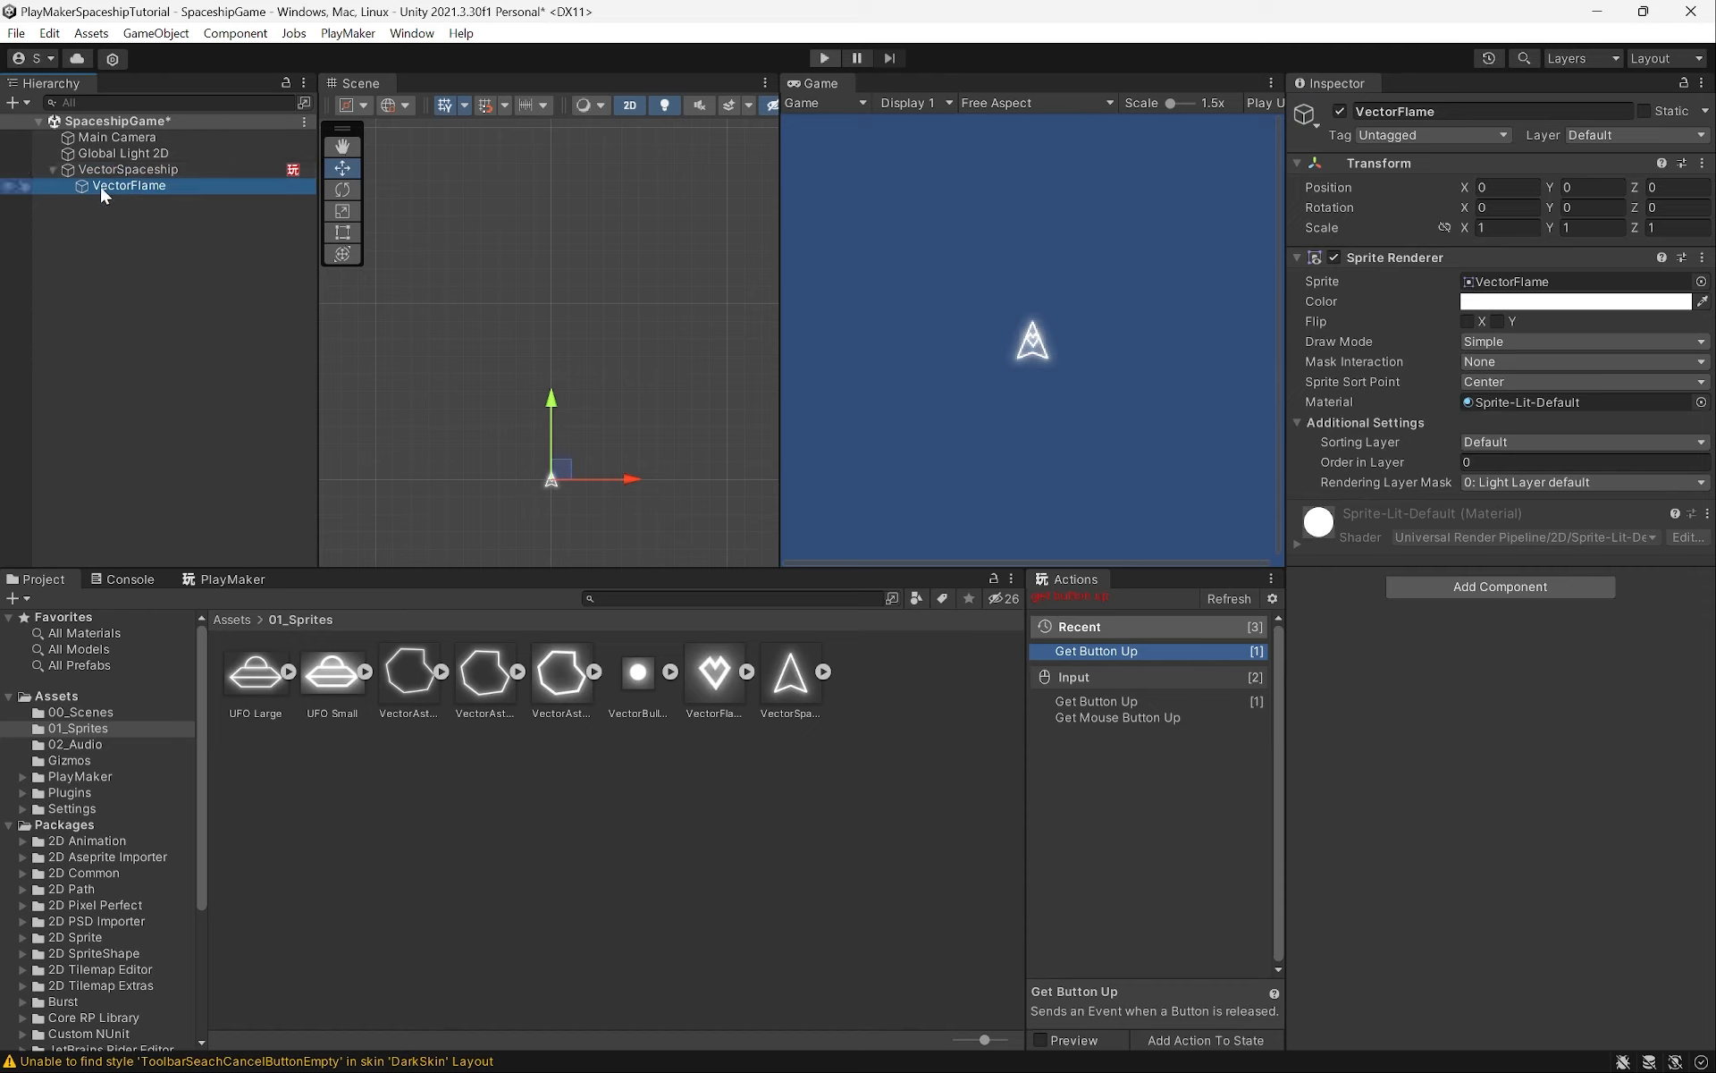
Examine the parent-child relationship between VectorSpaceship and VectorFlame in the hierarchy
click(114, 173)
click(120, 183)
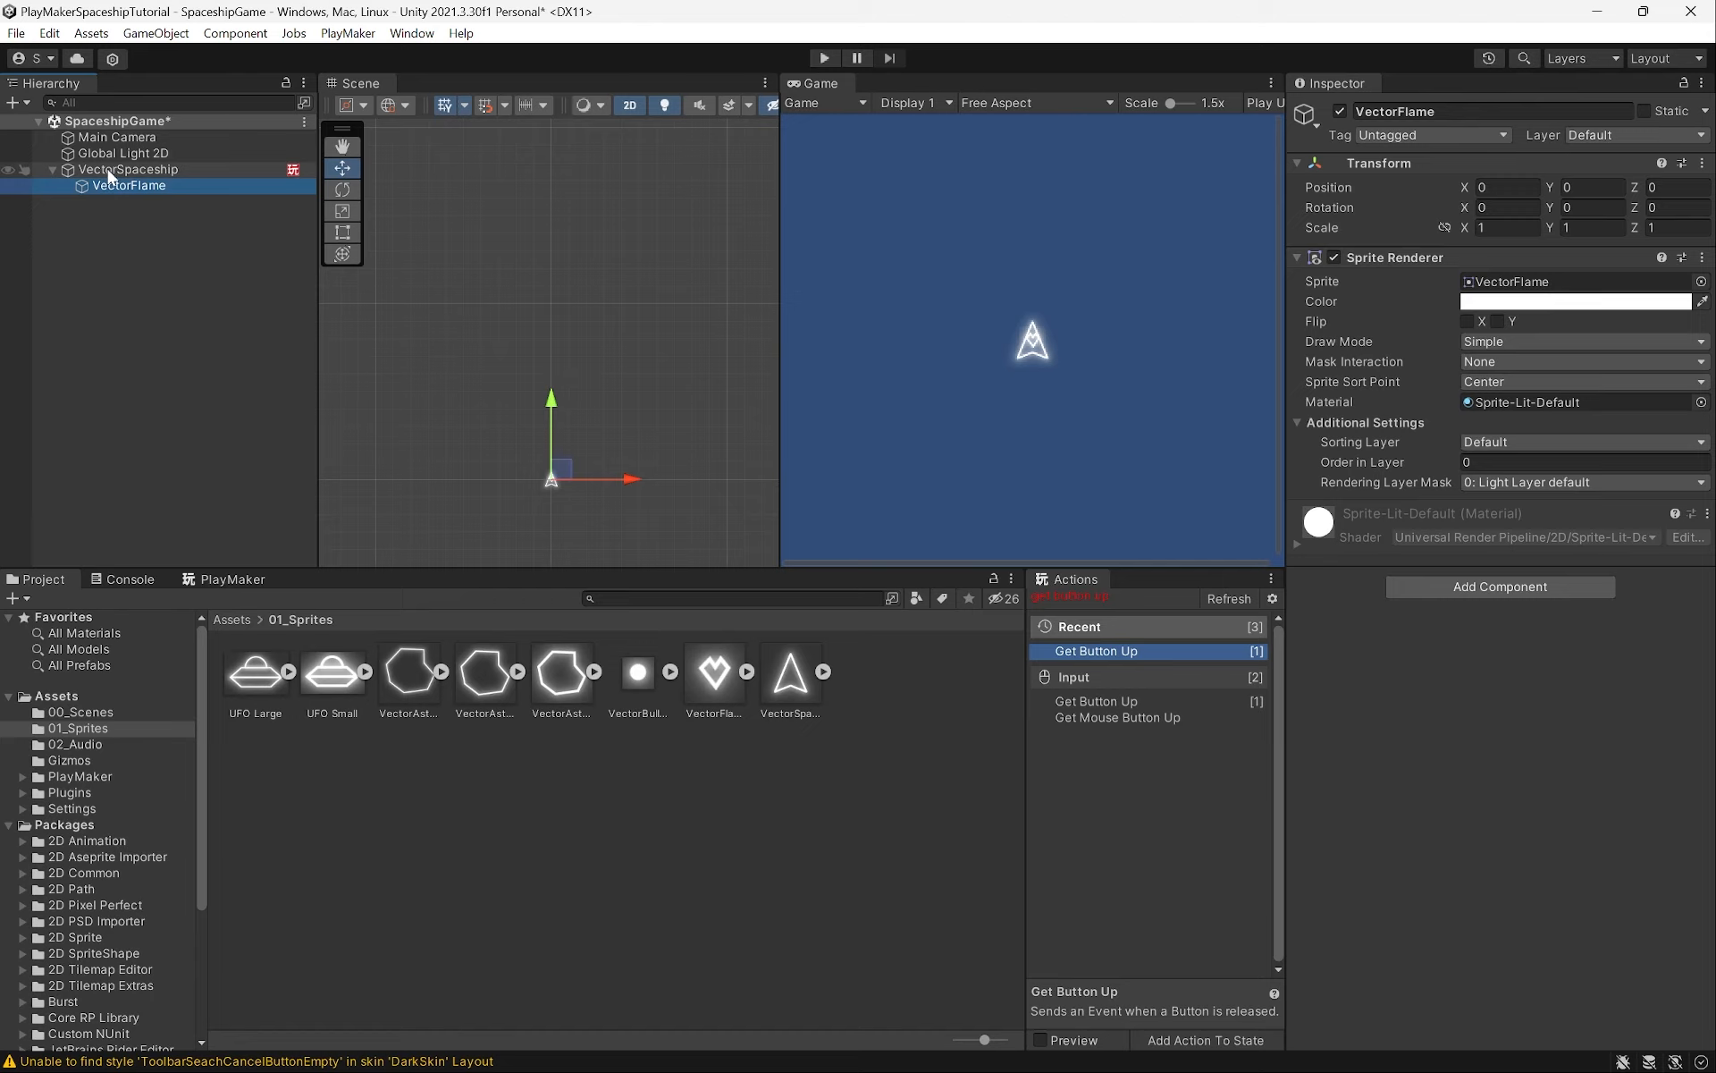
click(51, 168)
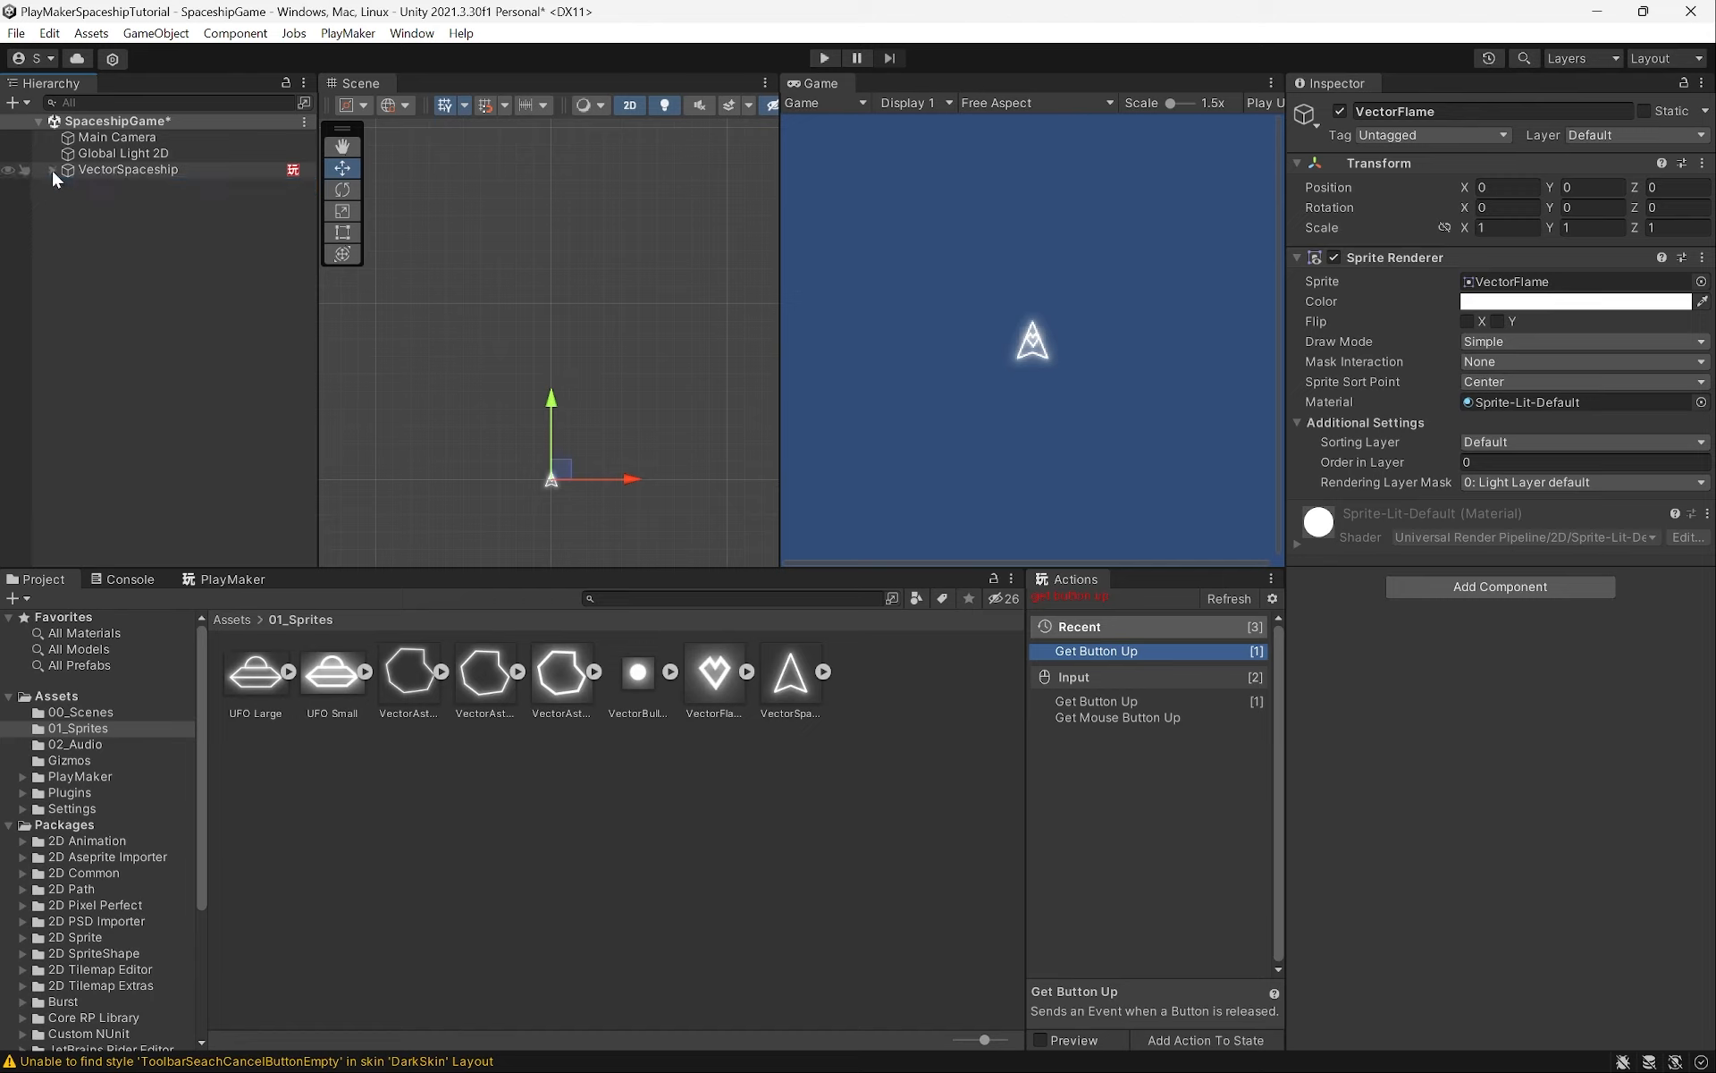
click(50, 168)
click(50, 168)
click(50, 168)
click(50, 168)
click(50, 169)
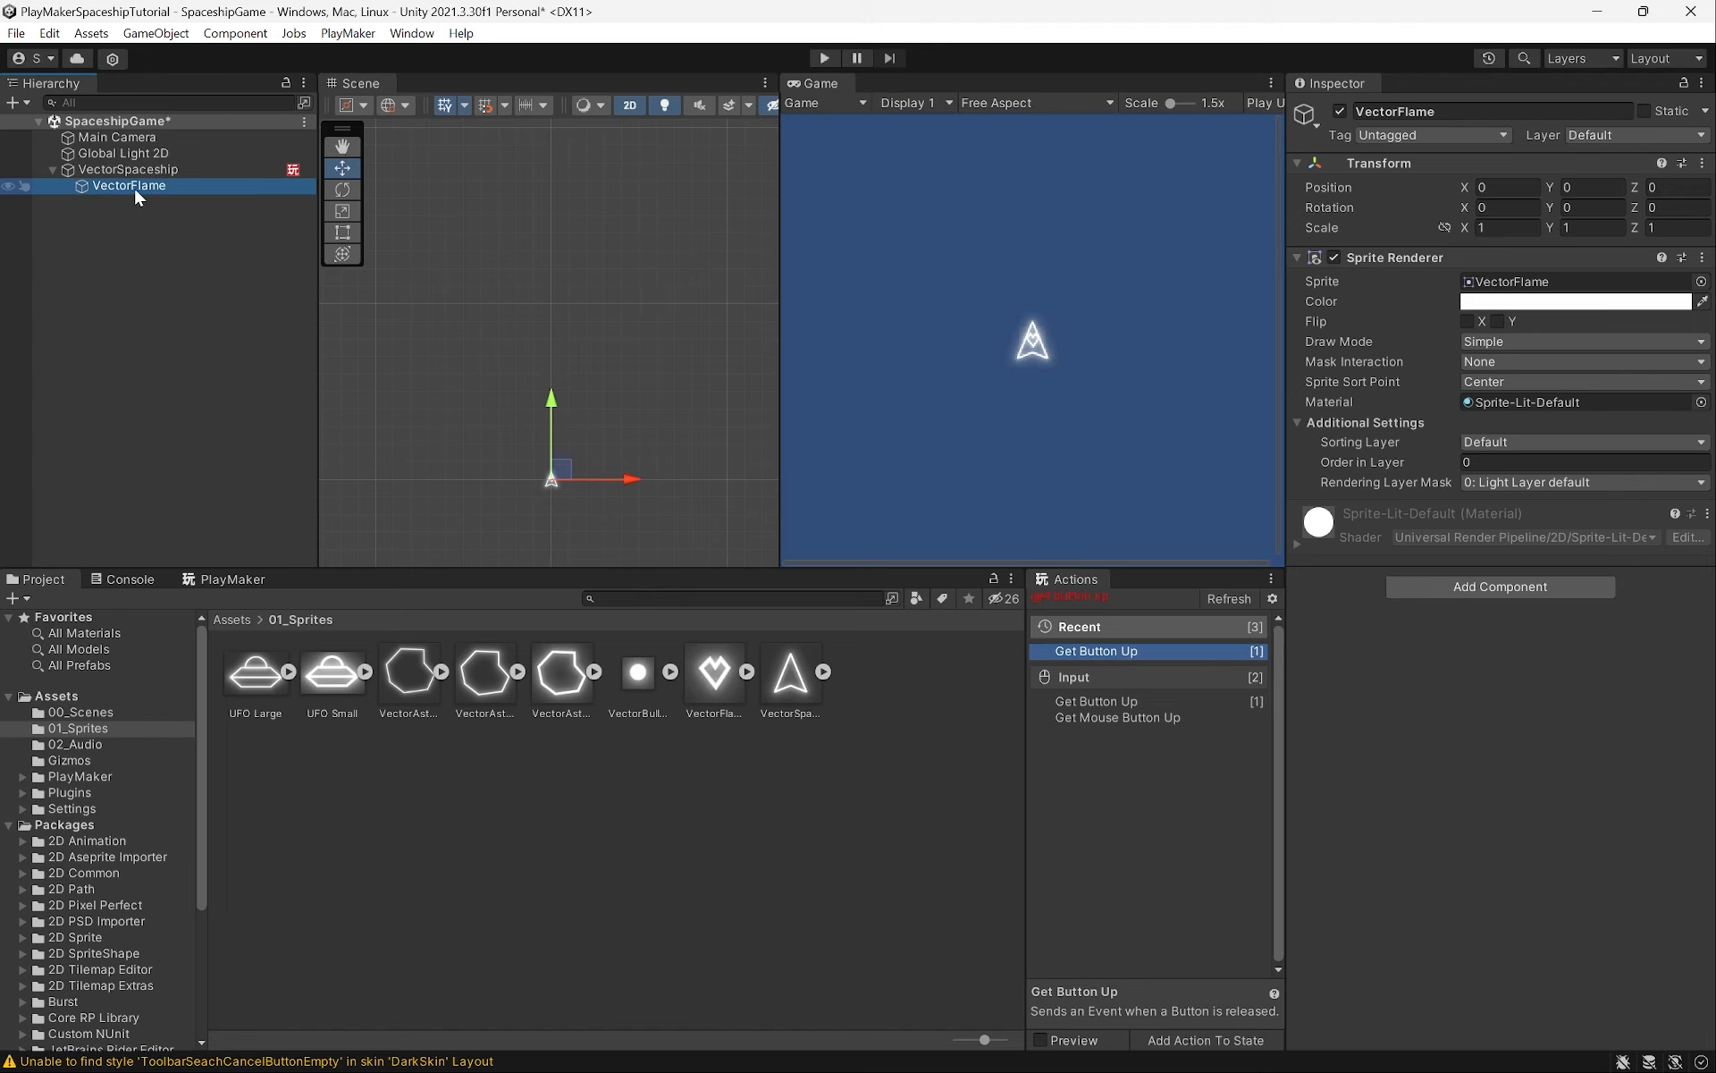
click(124, 169)
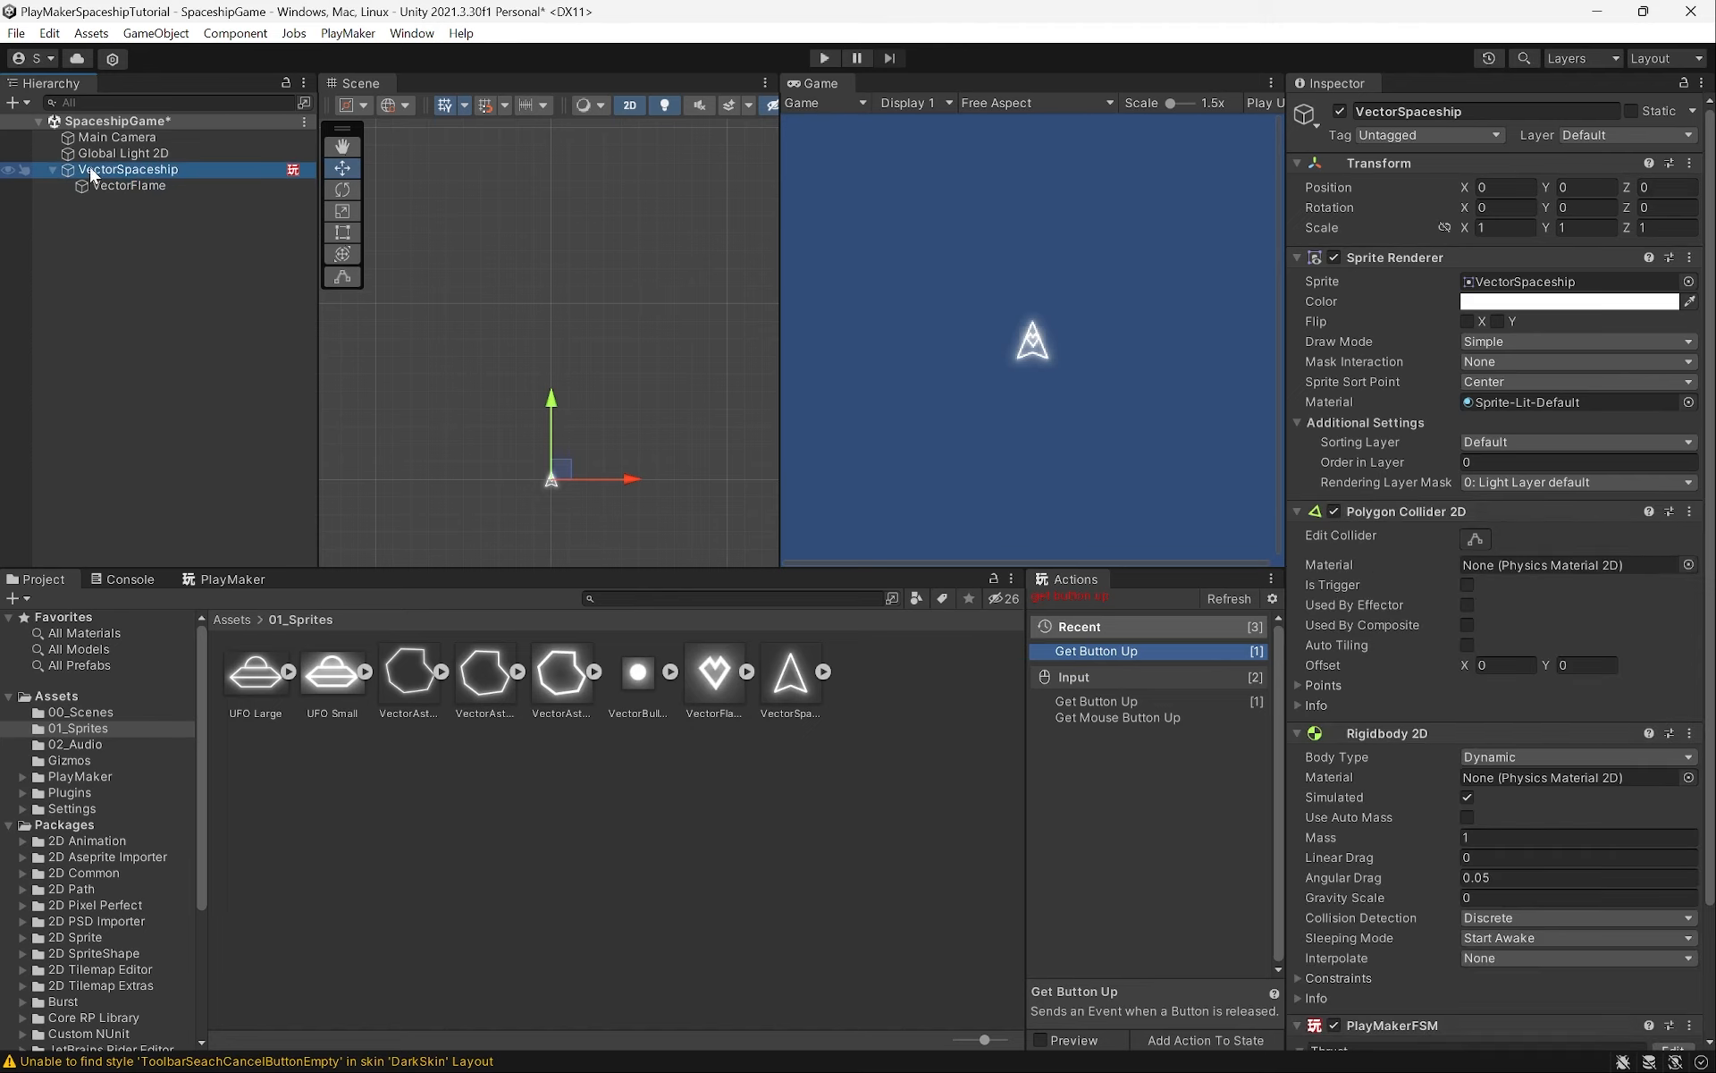
click(133, 189)
click(116, 170)
click(116, 185)
click(113, 171)
click(120, 185)
click(111, 170)
Move VectorFlame straight down to the spaceship's tail, at a Y position of about -0.555
click(121, 186)
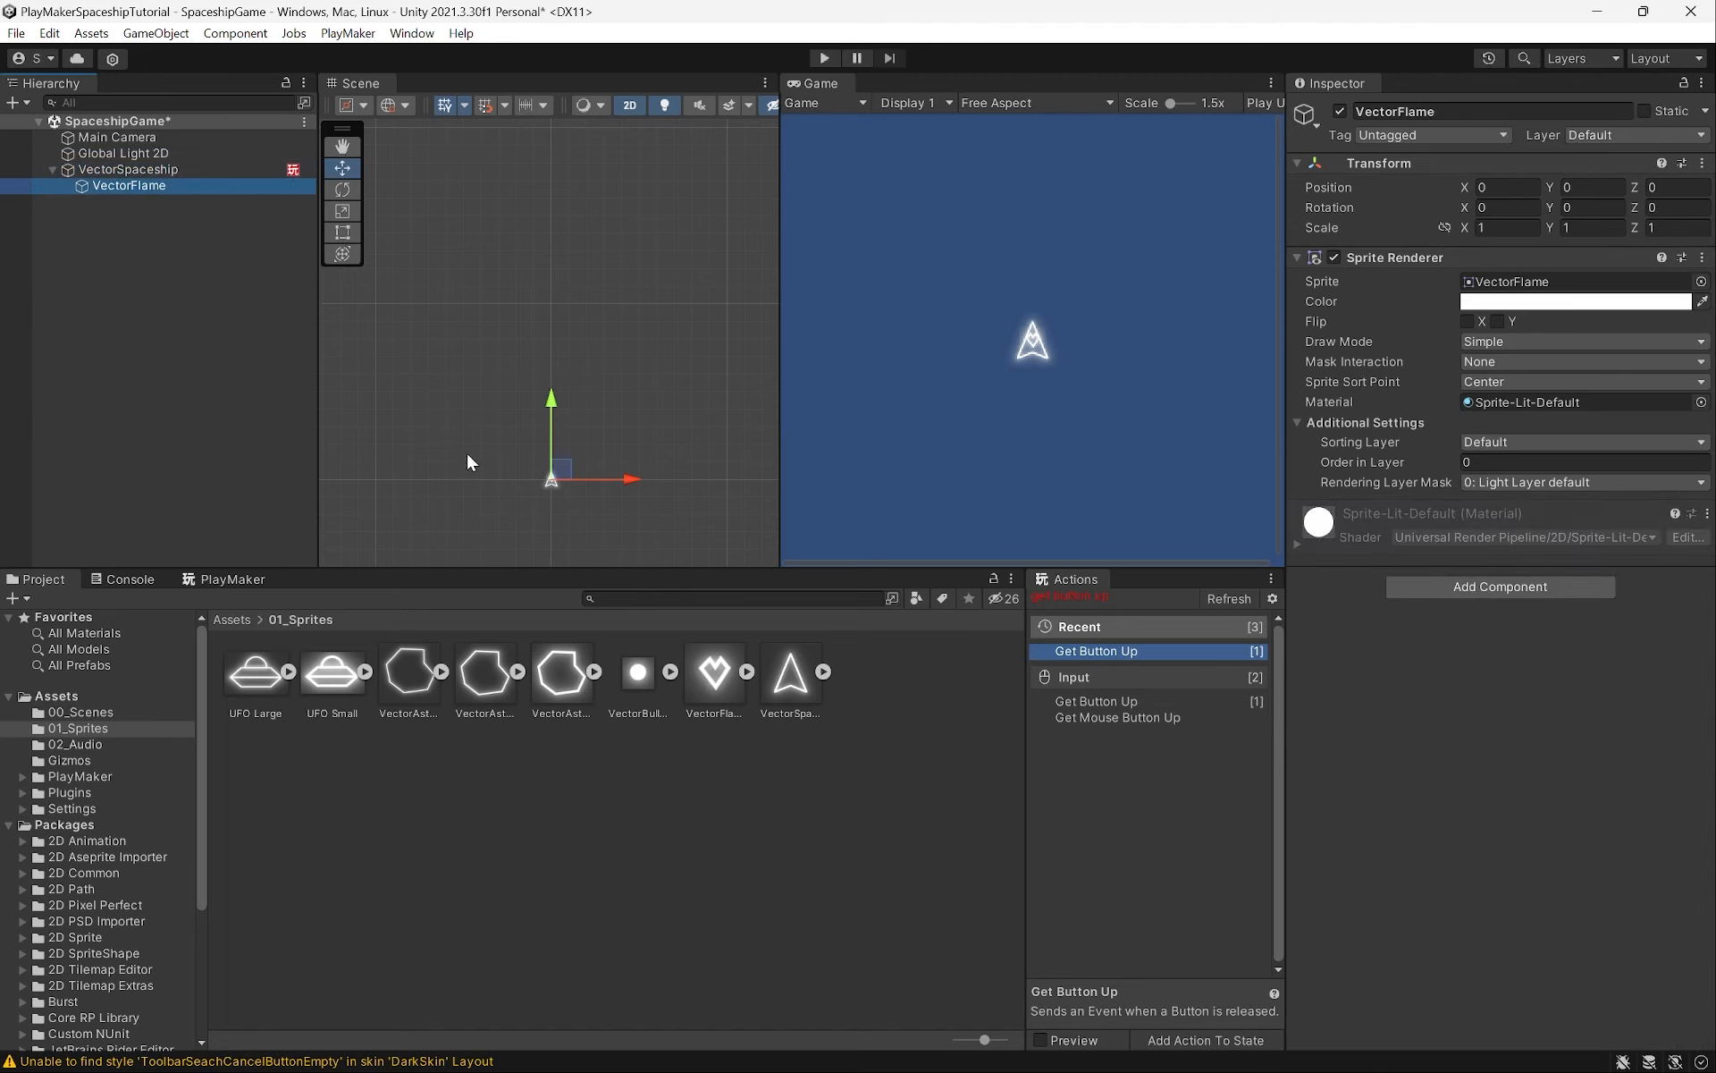
key(f)
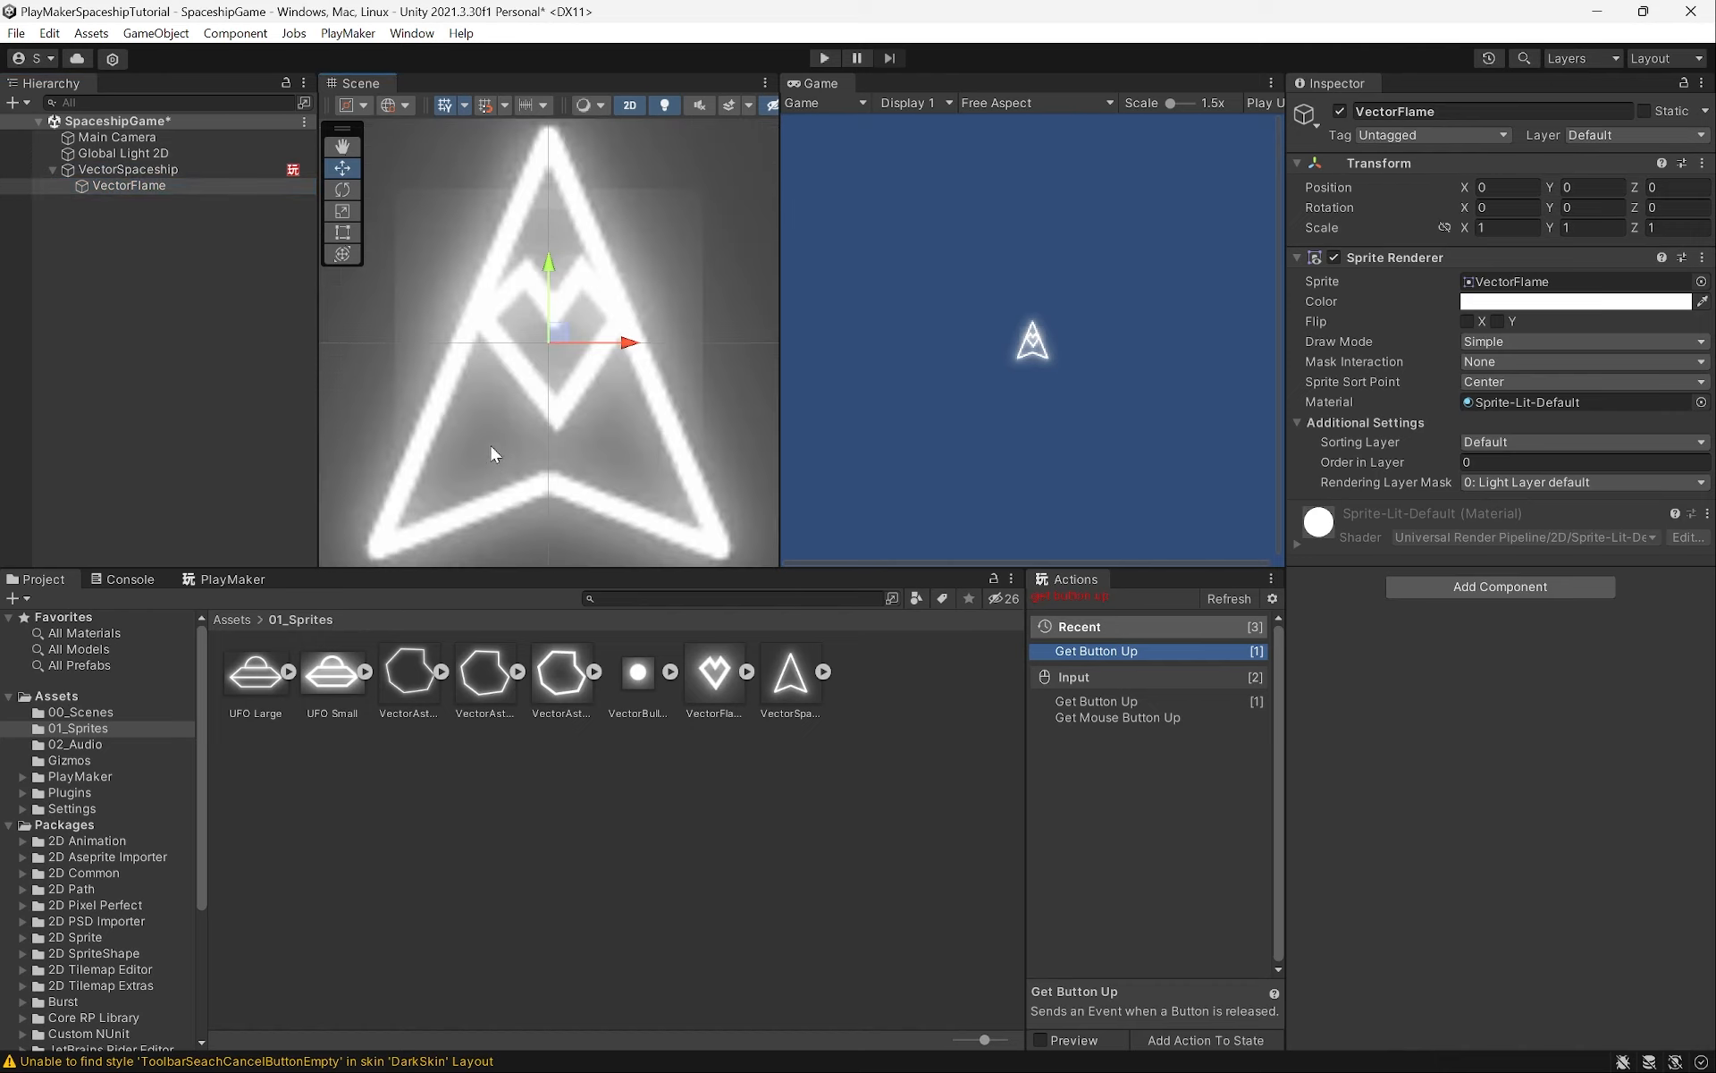
scroll(488, 436, down, 4)
scroll(481, 430, down, 2)
middle_drag(405, 447, 435, 364)
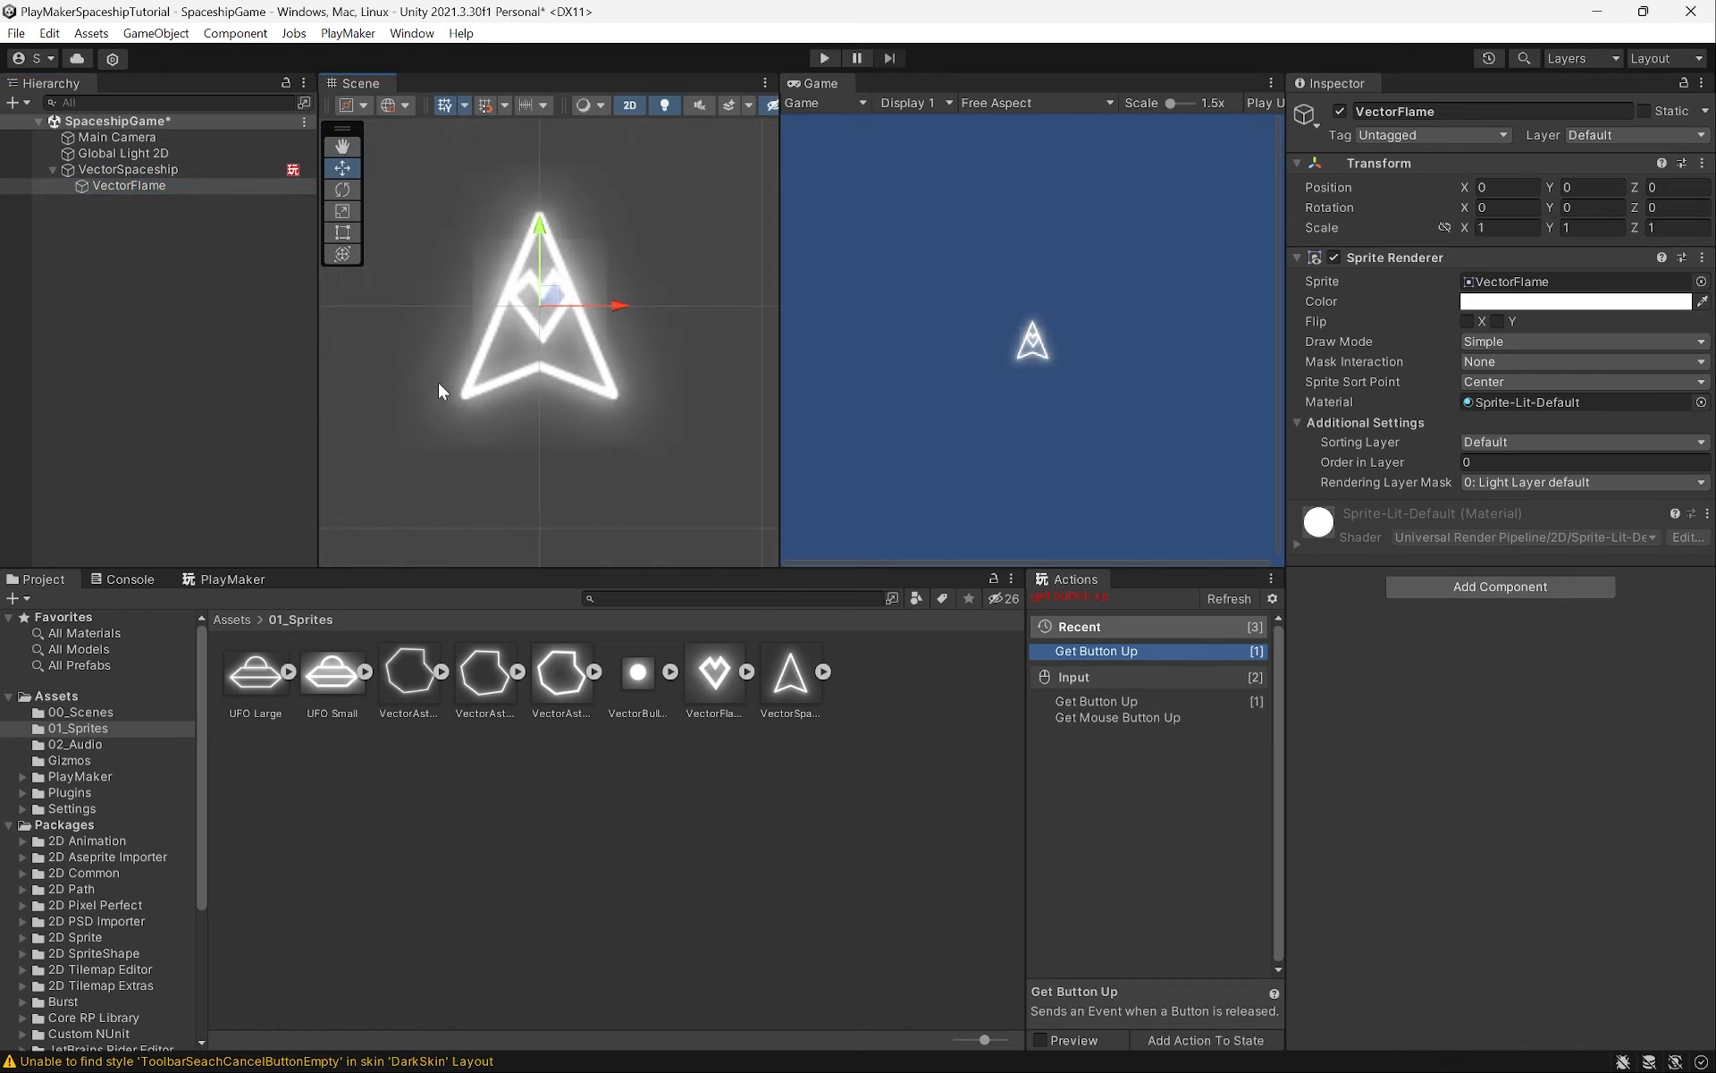
drag(540, 229, 539, 354)
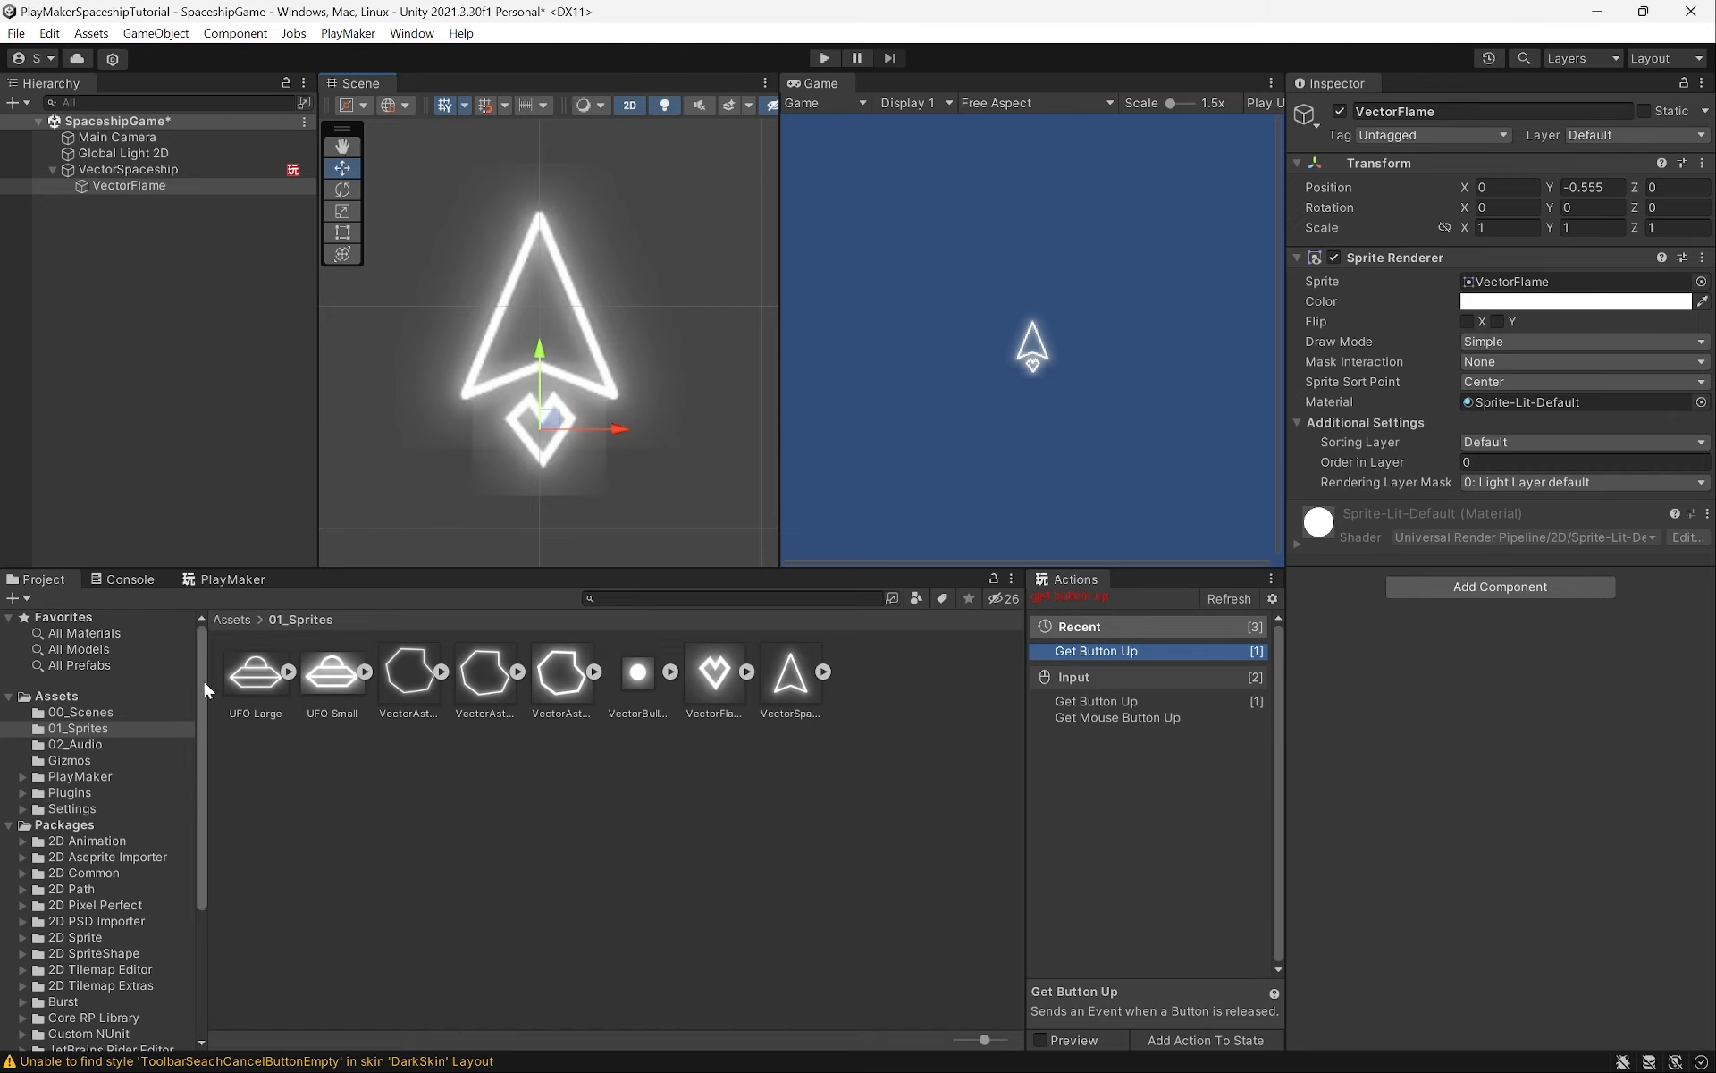
Find the Activate Game Object action and add it to VectorSpaceship's Idle state below Get Button Down
click(236, 585)
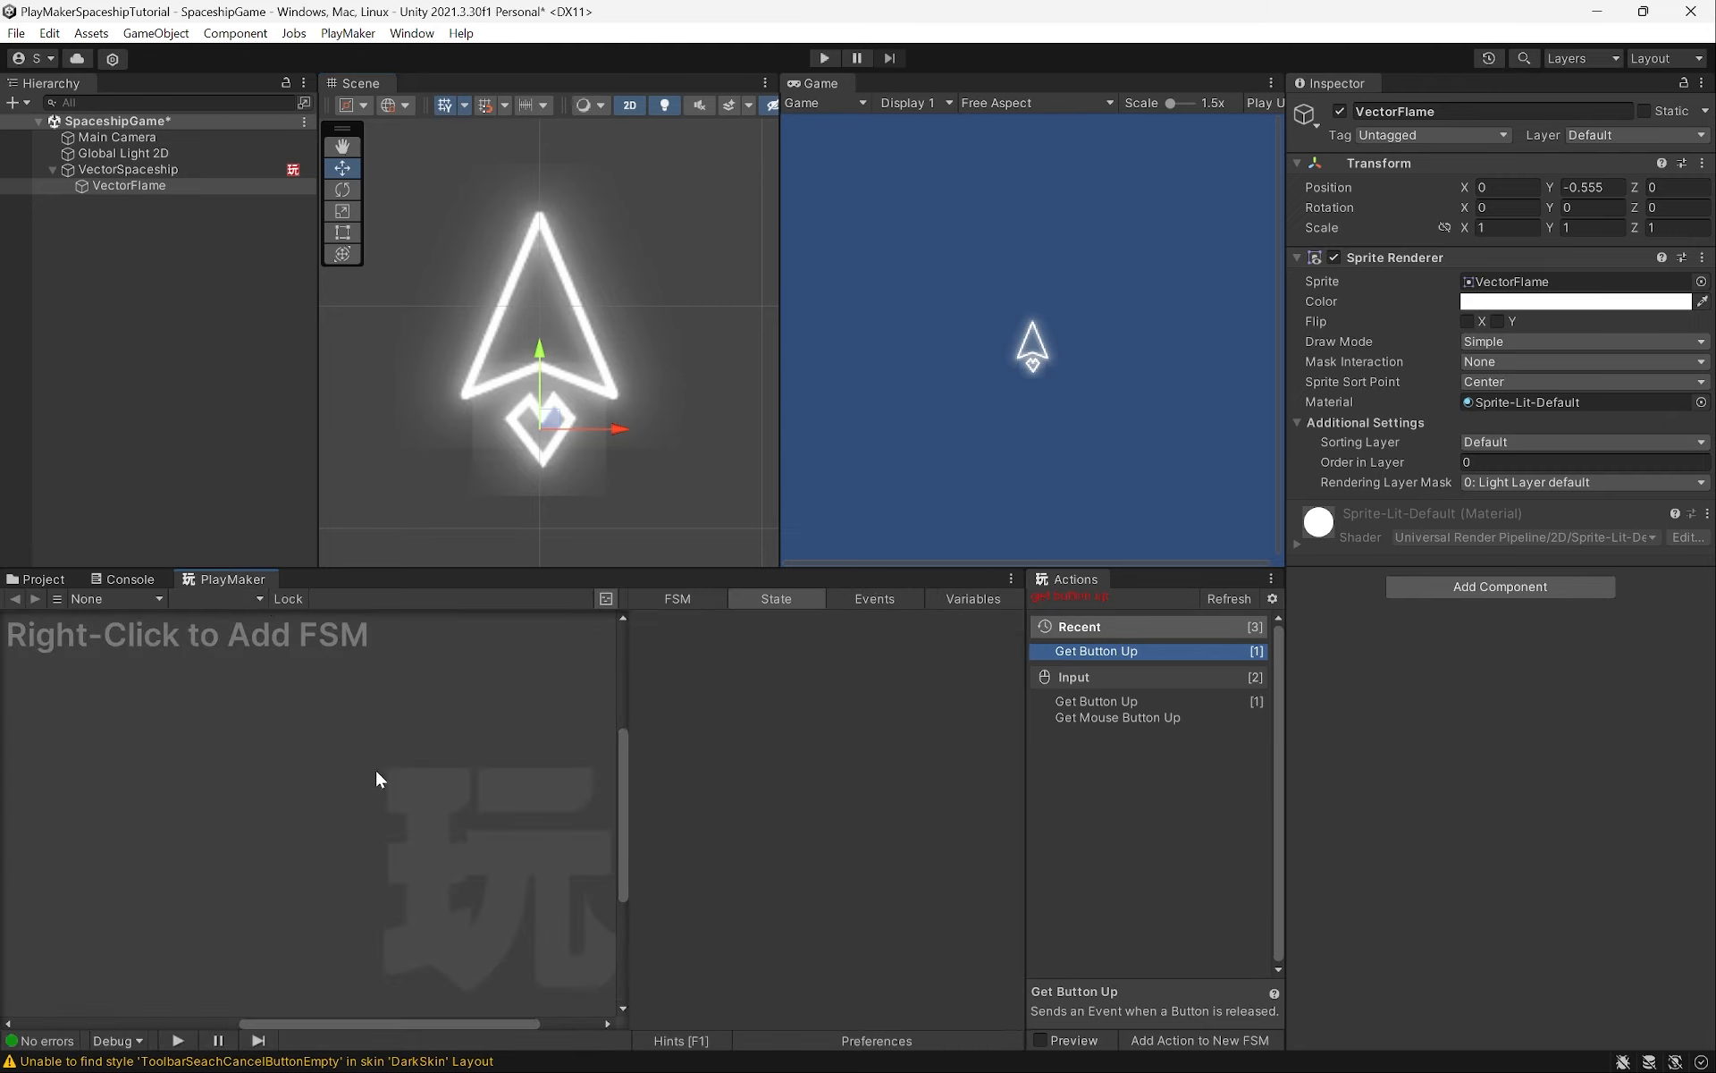
click(120, 169)
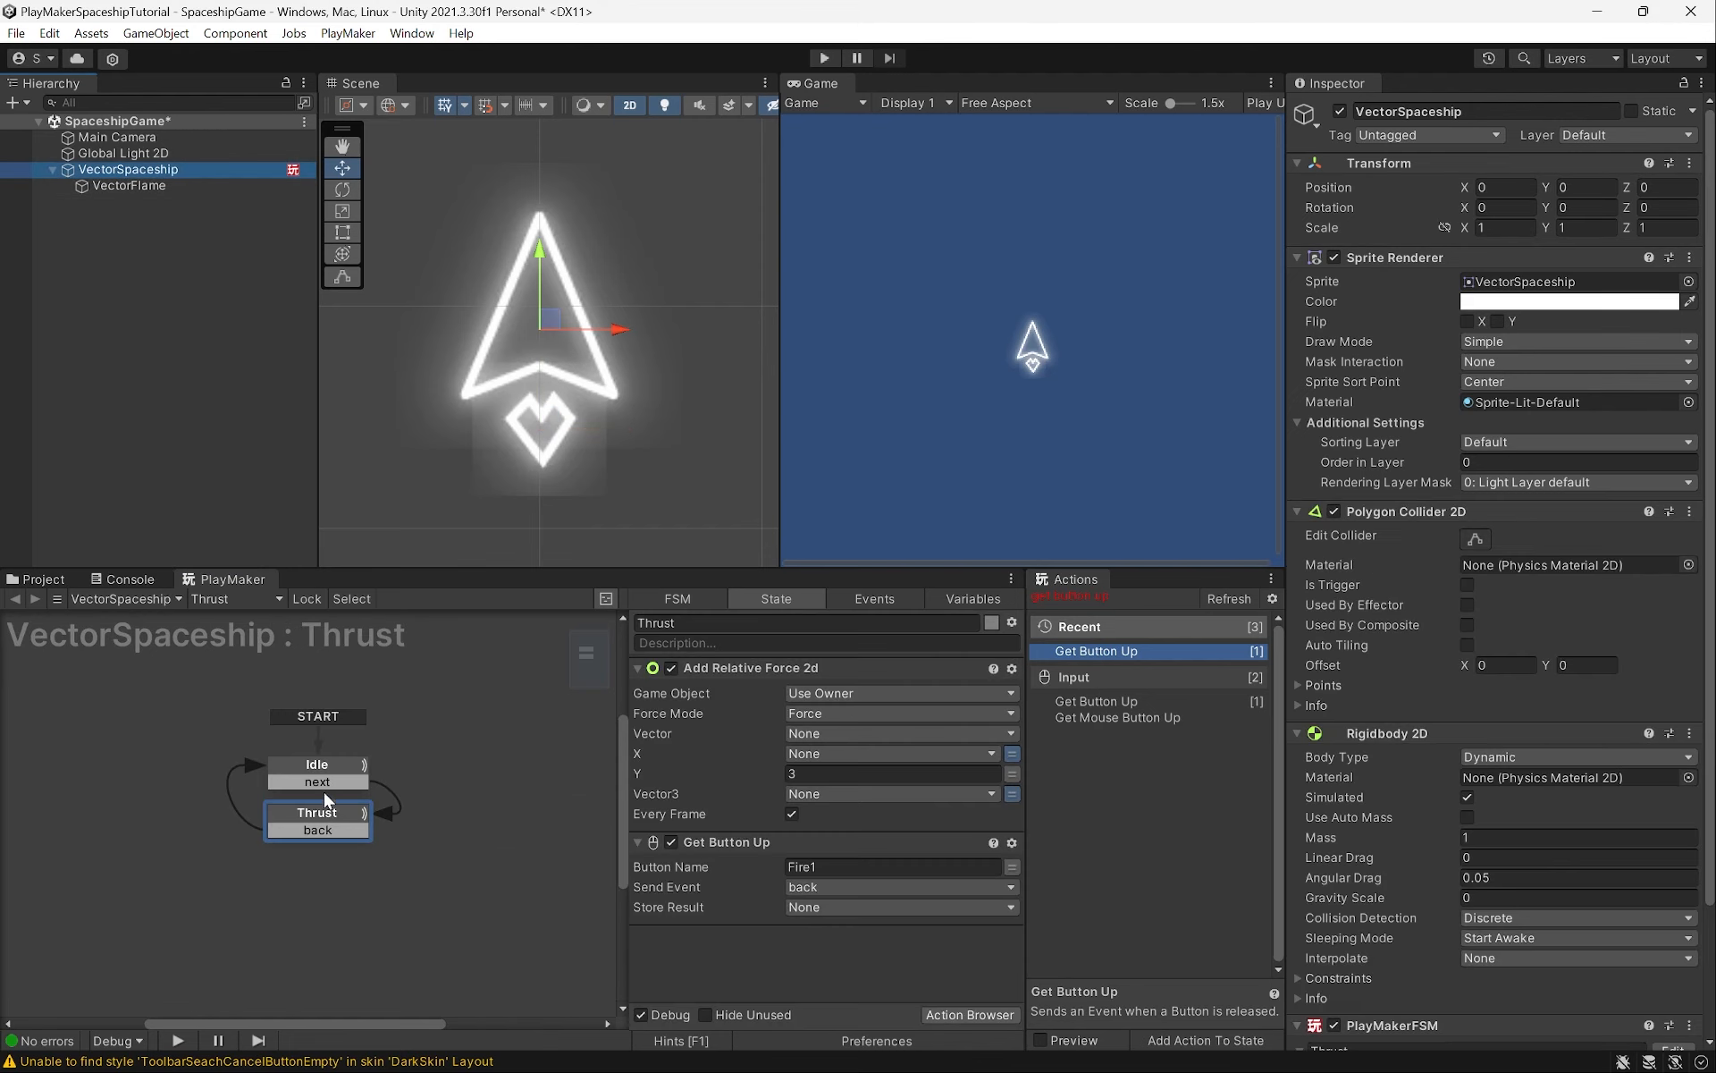
click(306, 774)
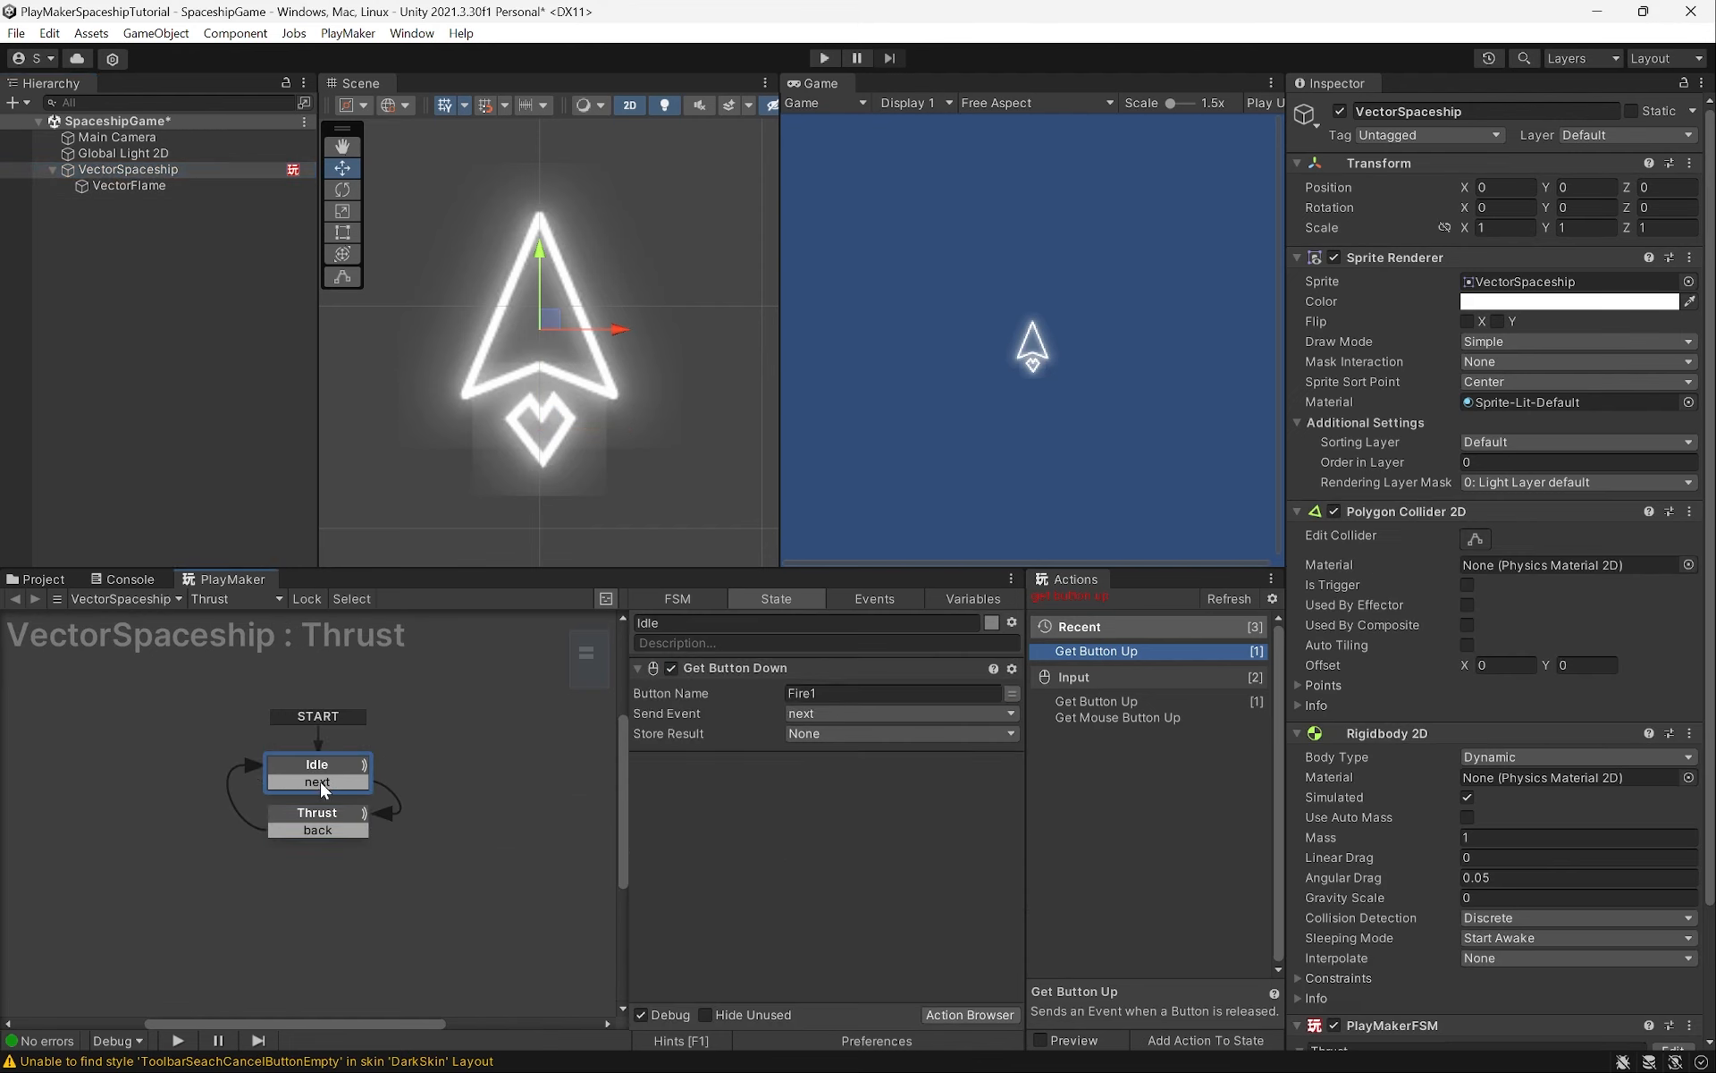
click(1154, 607)
text(ivate g)
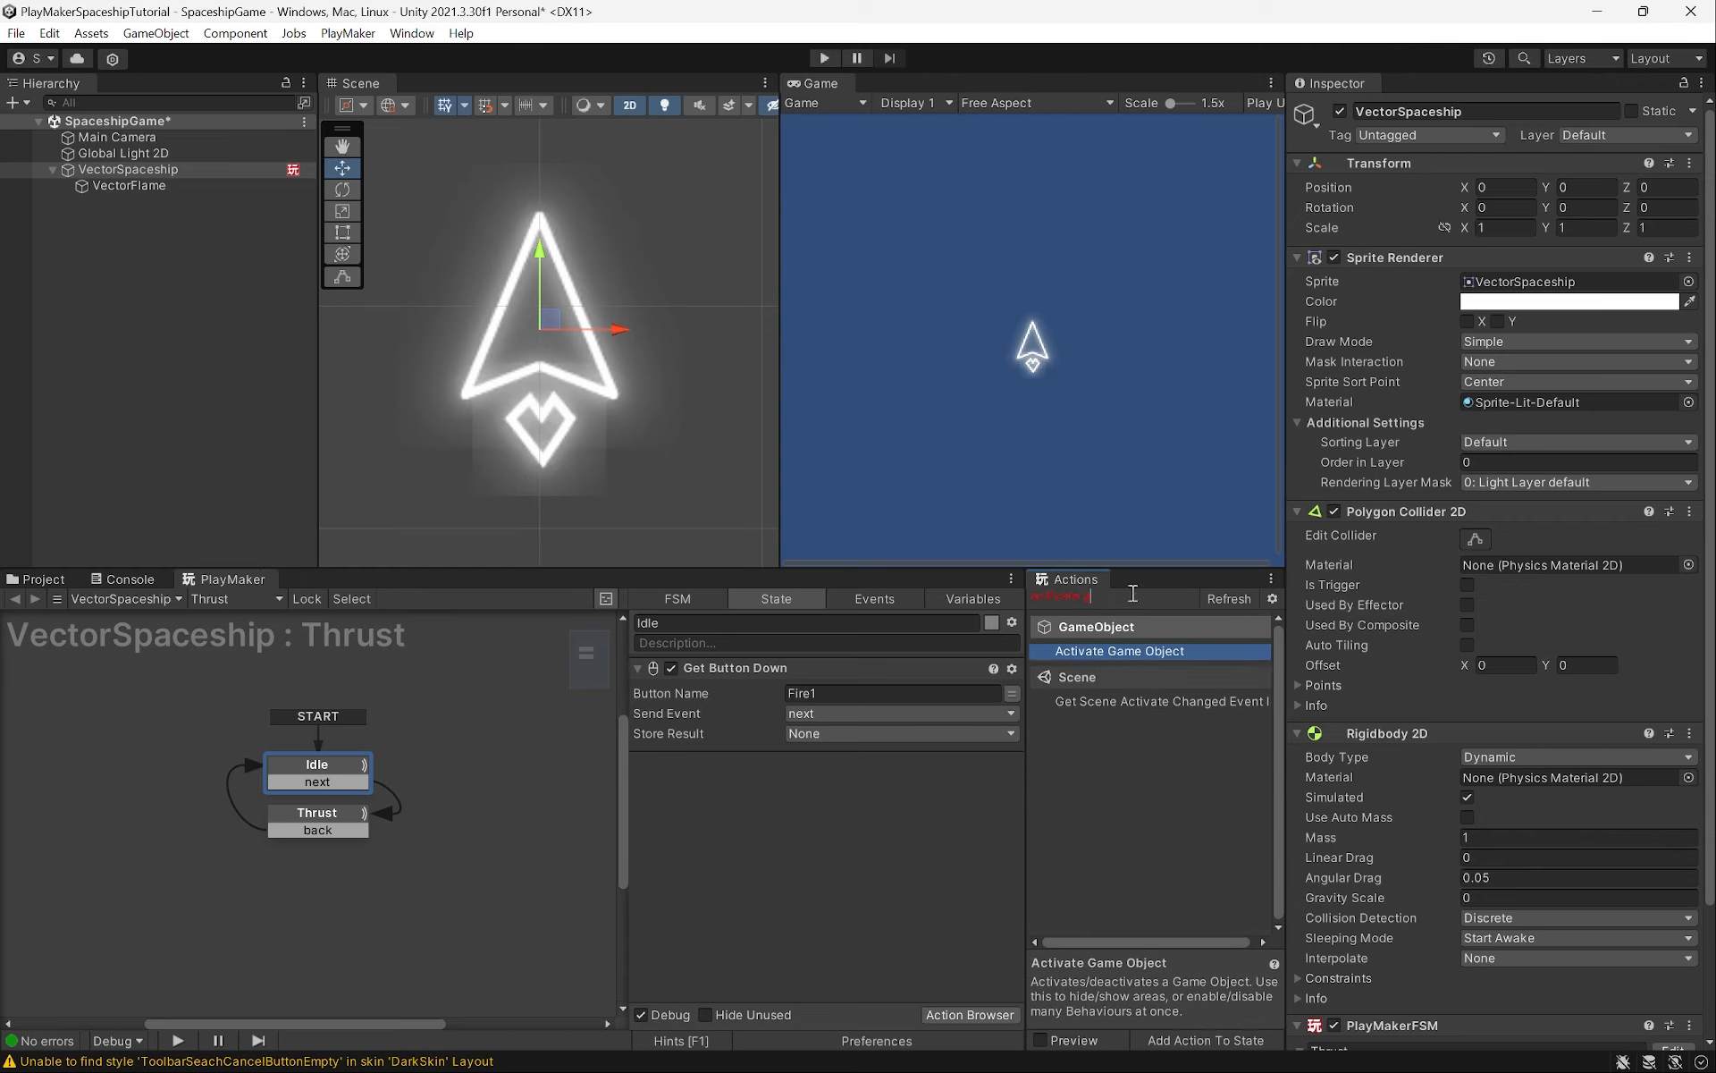
drag(1119, 651, 797, 795)
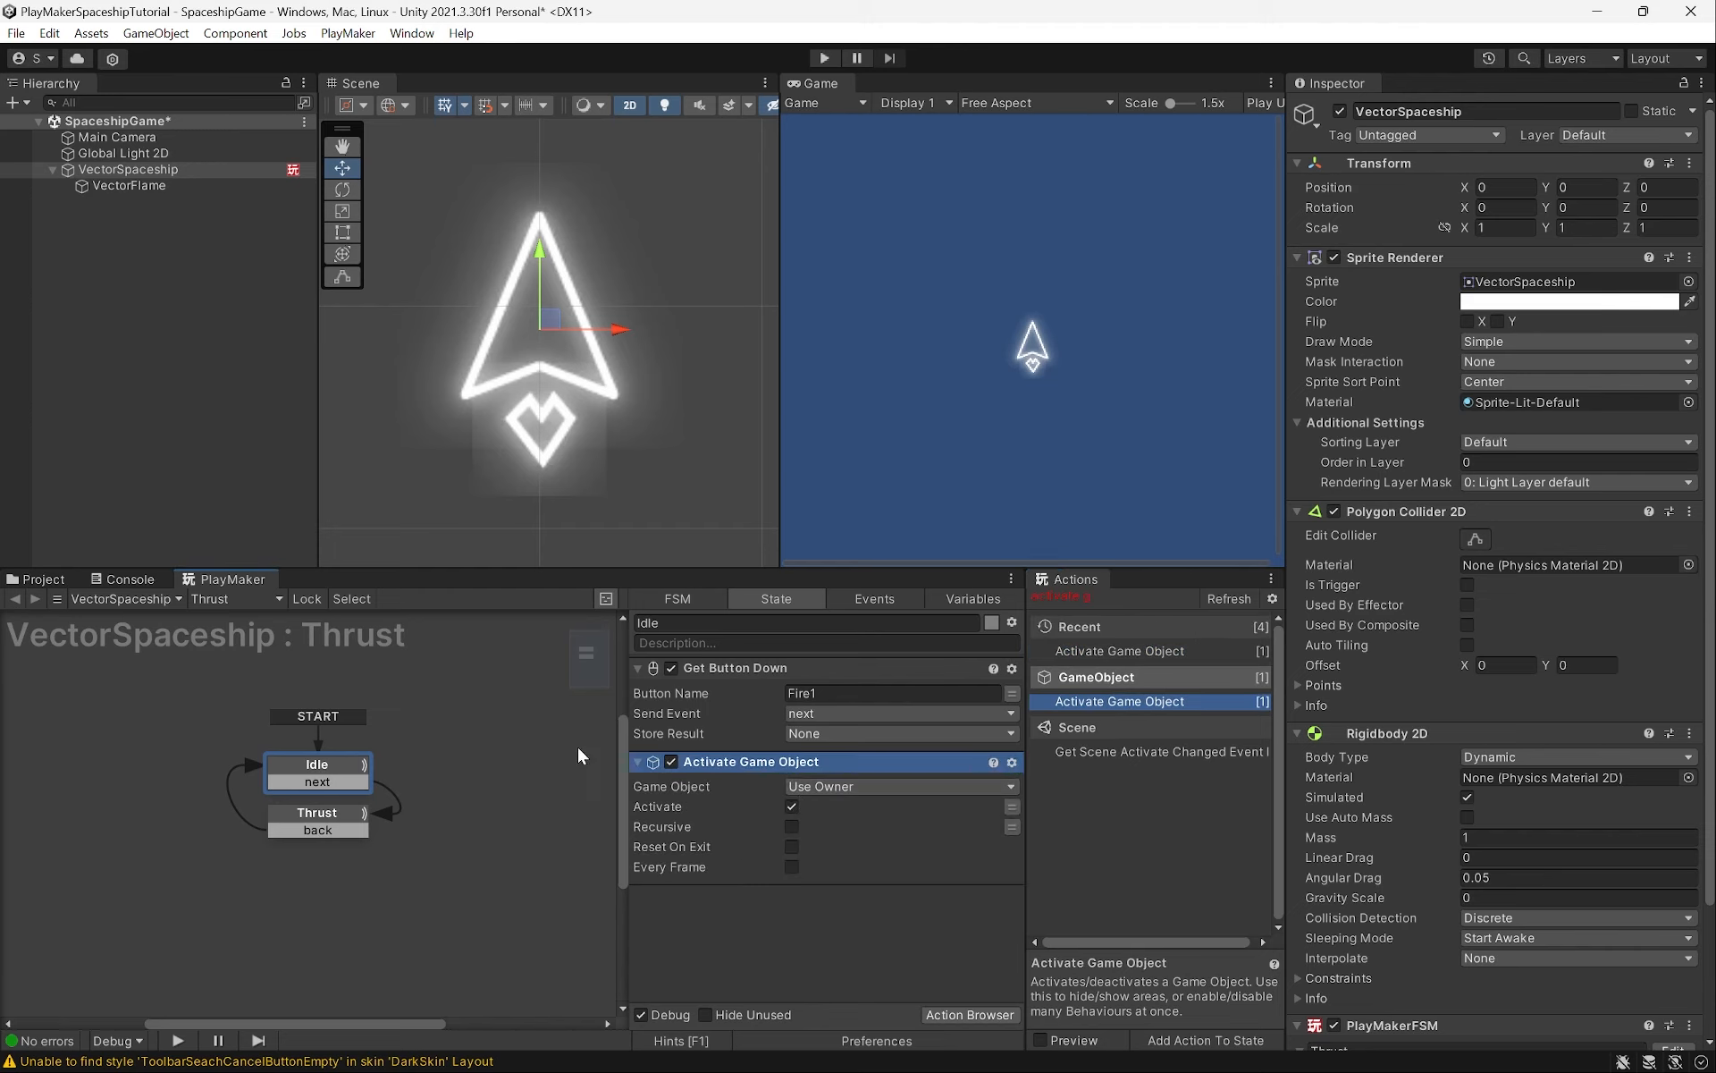
Replace Idle's Activate Game Object action with one created directly from the VectorFlame object
click(746, 889)
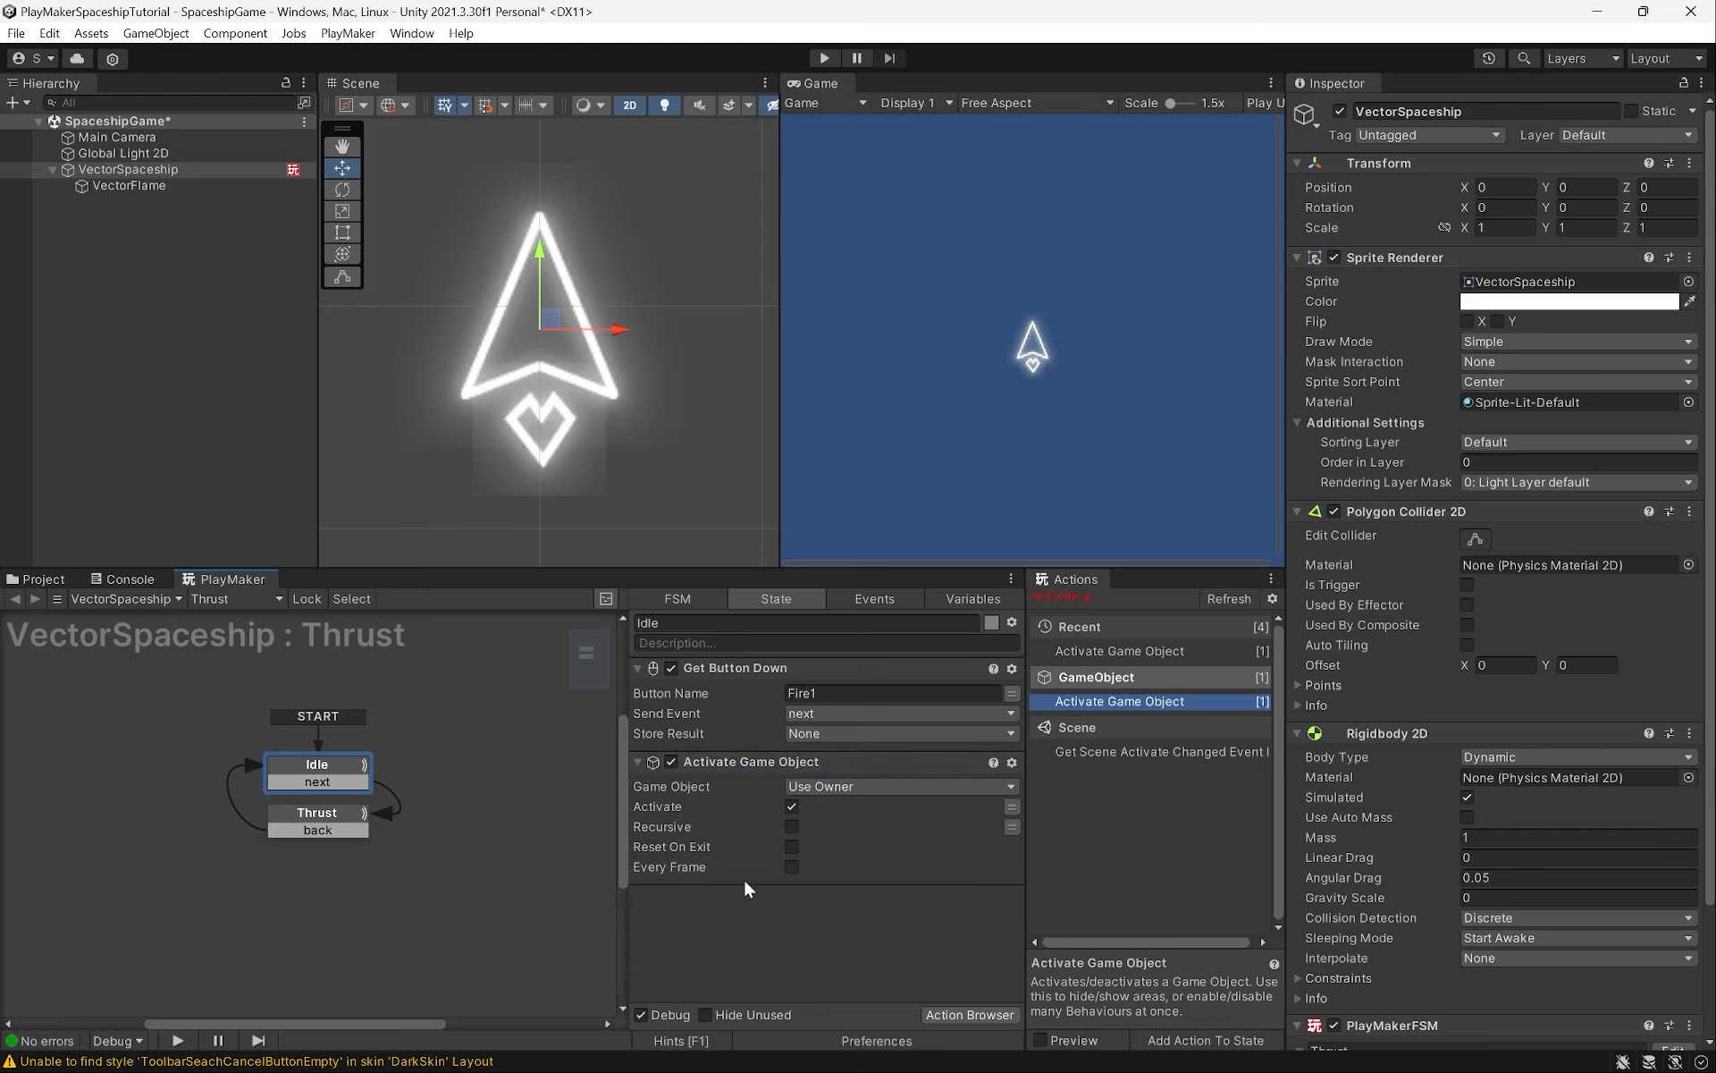
click(722, 764)
key(Delete)
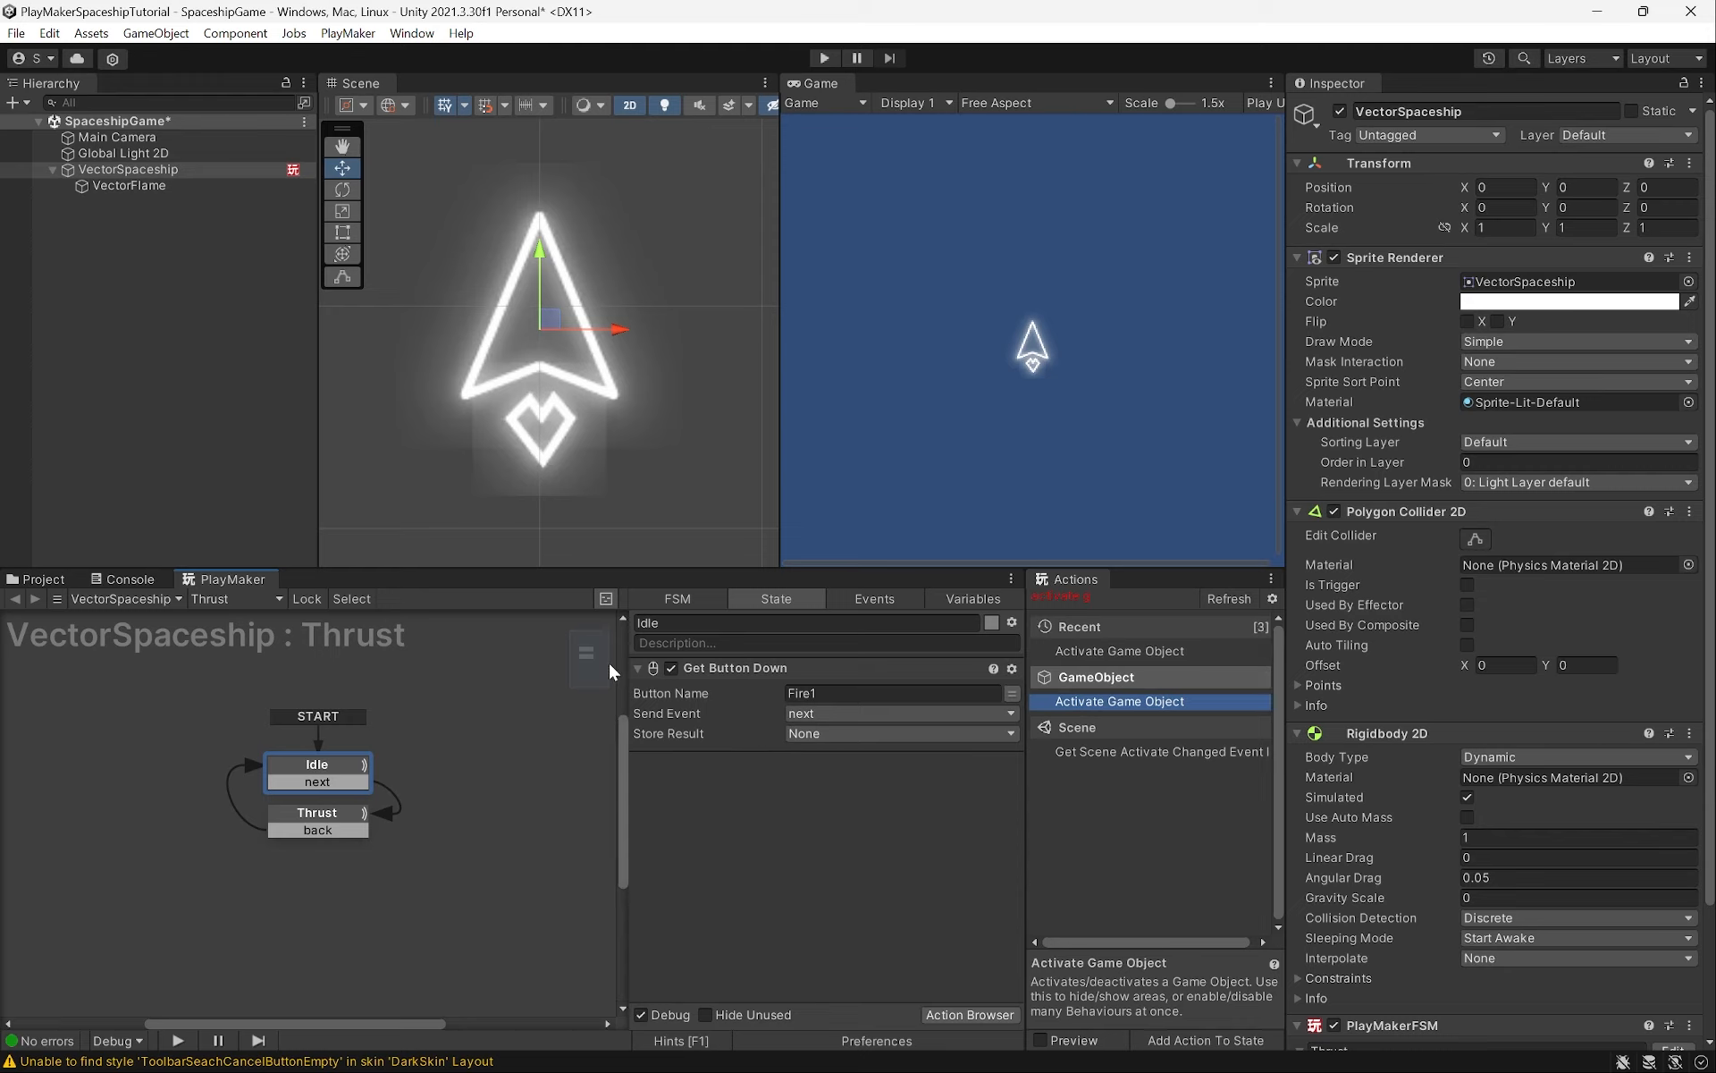
drag(115, 182, 771, 829)
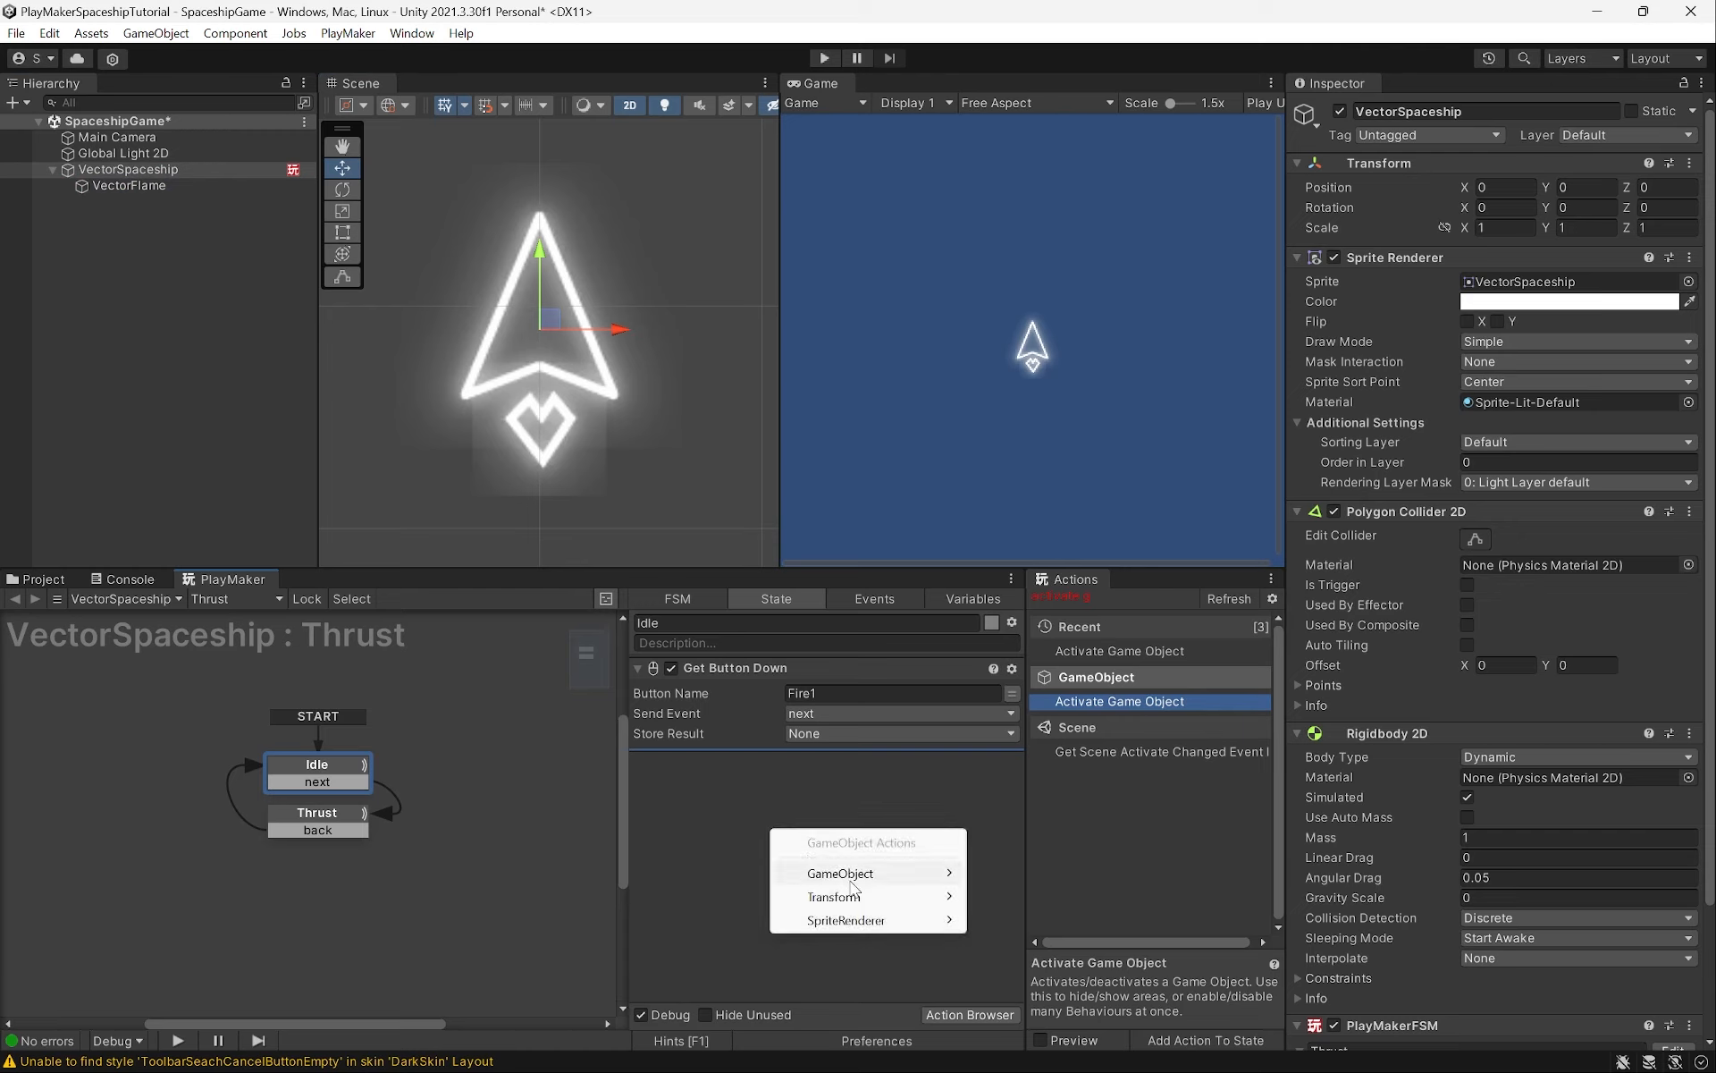
mouse_move(849, 876)
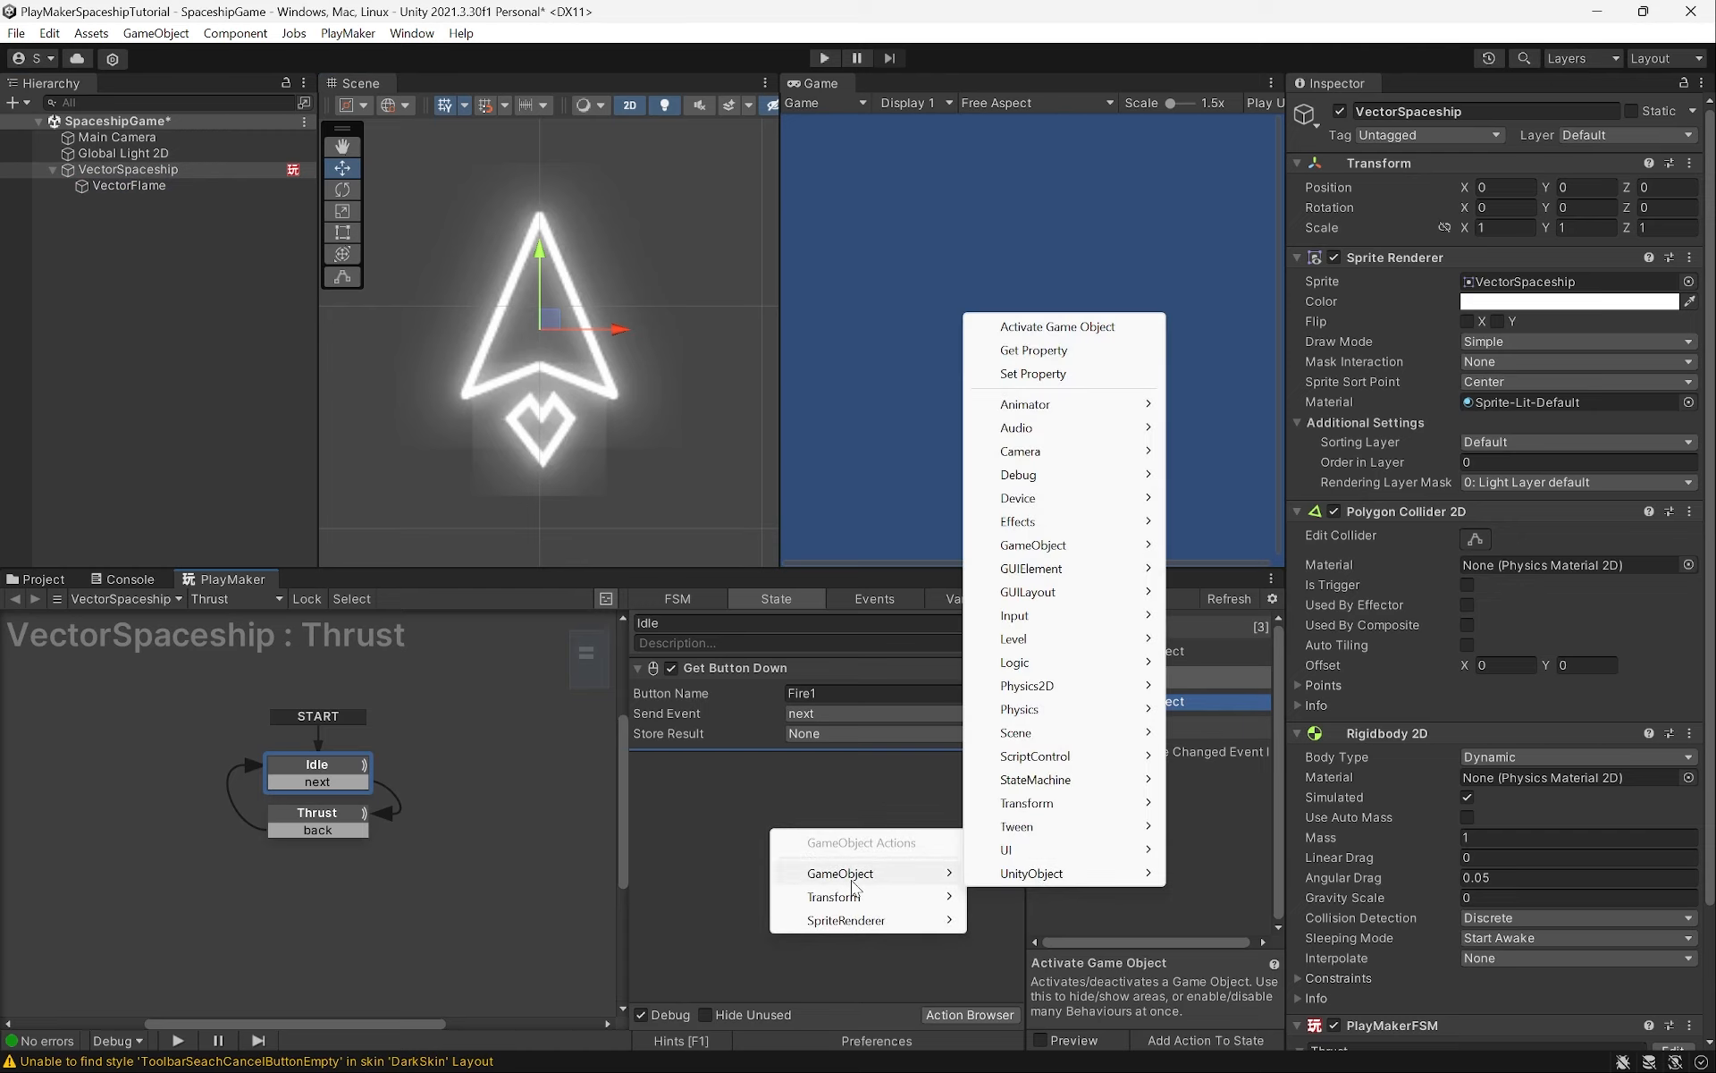
click(1044, 332)
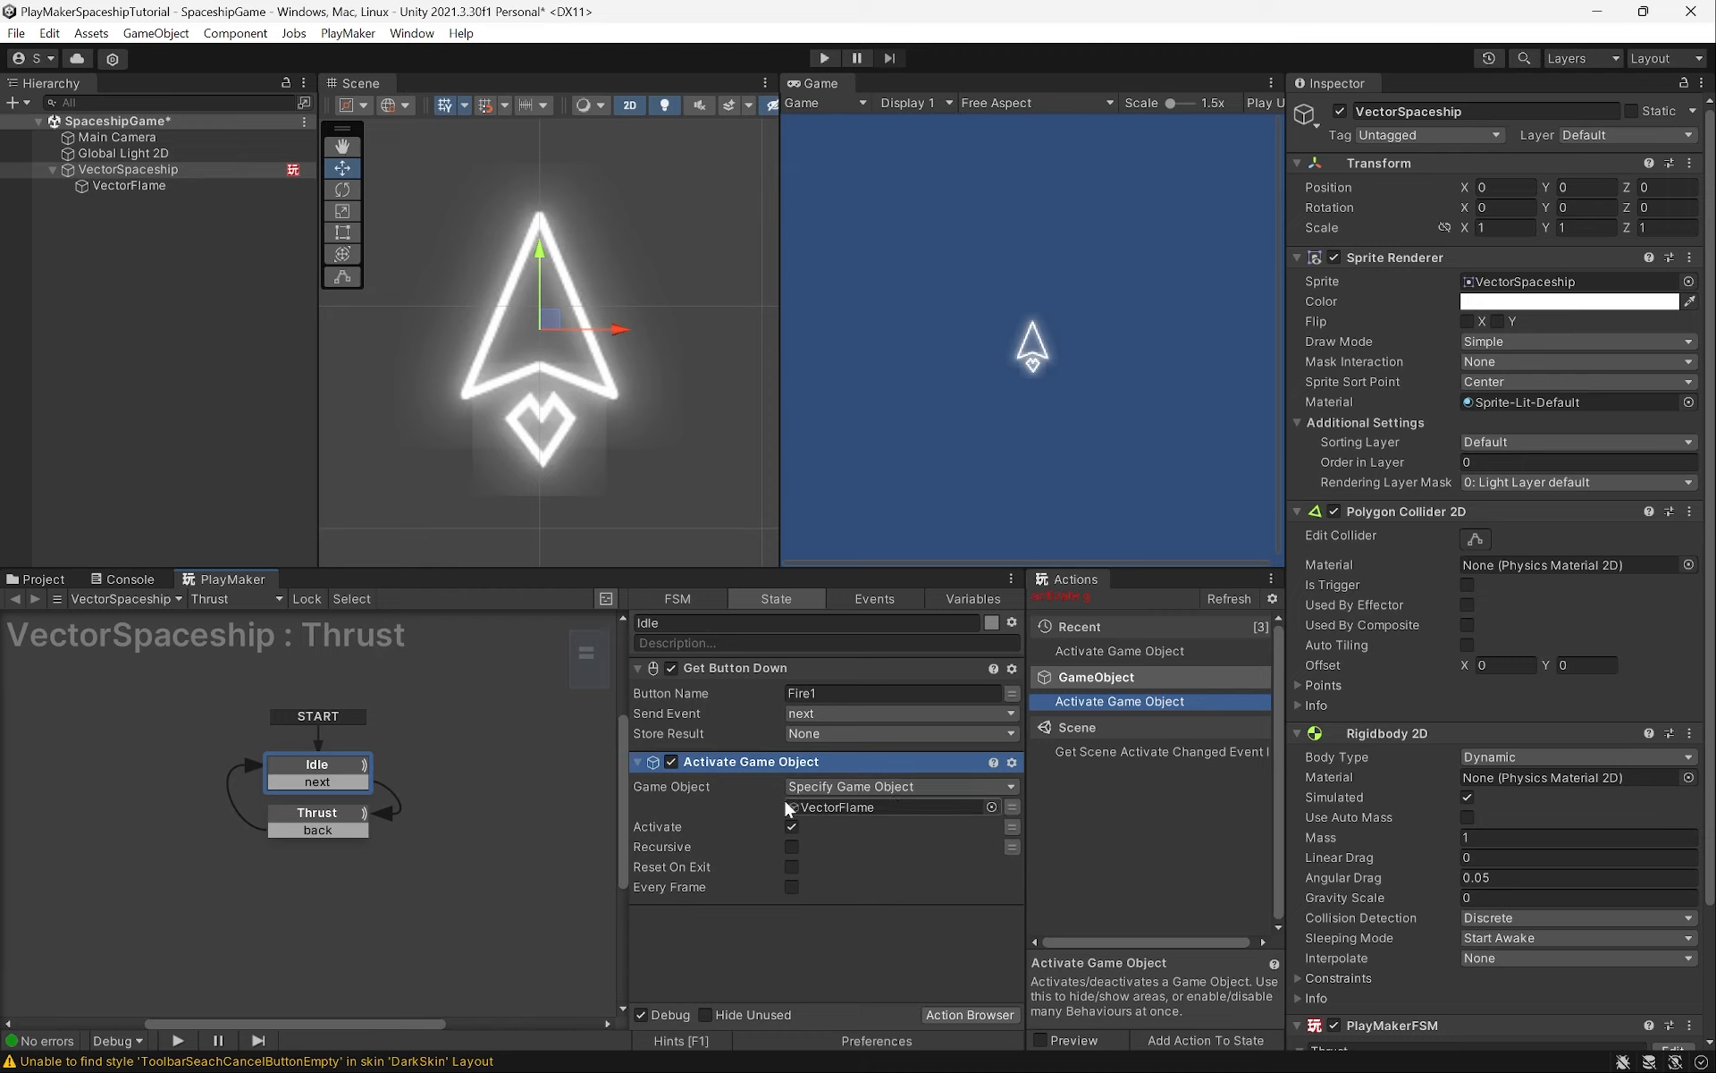
Set Idle's Activate Game Object action to Specify Game Object with VectorFlame as the target, and turn off Activate
mouse_move(742, 764)
mouse_down()
mouse_move(1078, 721)
mouse_move(873, 803)
mouse_move(756, 795)
mouse_up()
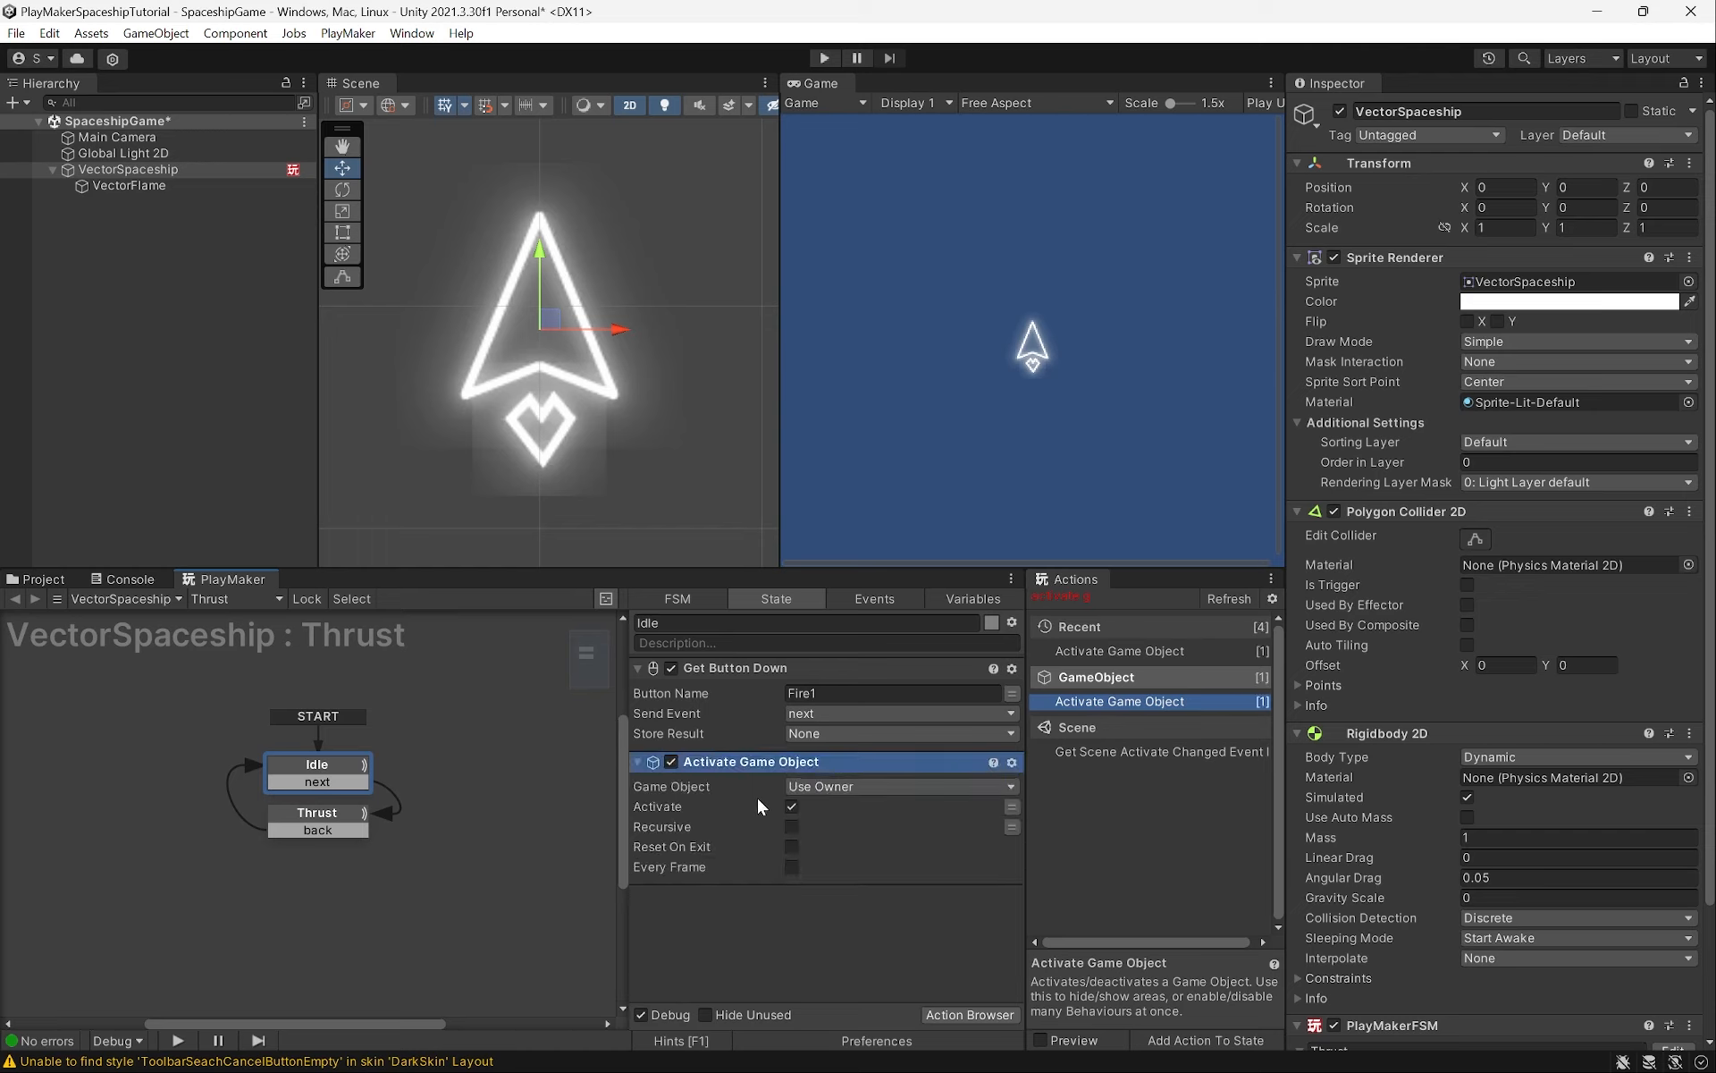
click(840, 786)
click(876, 828)
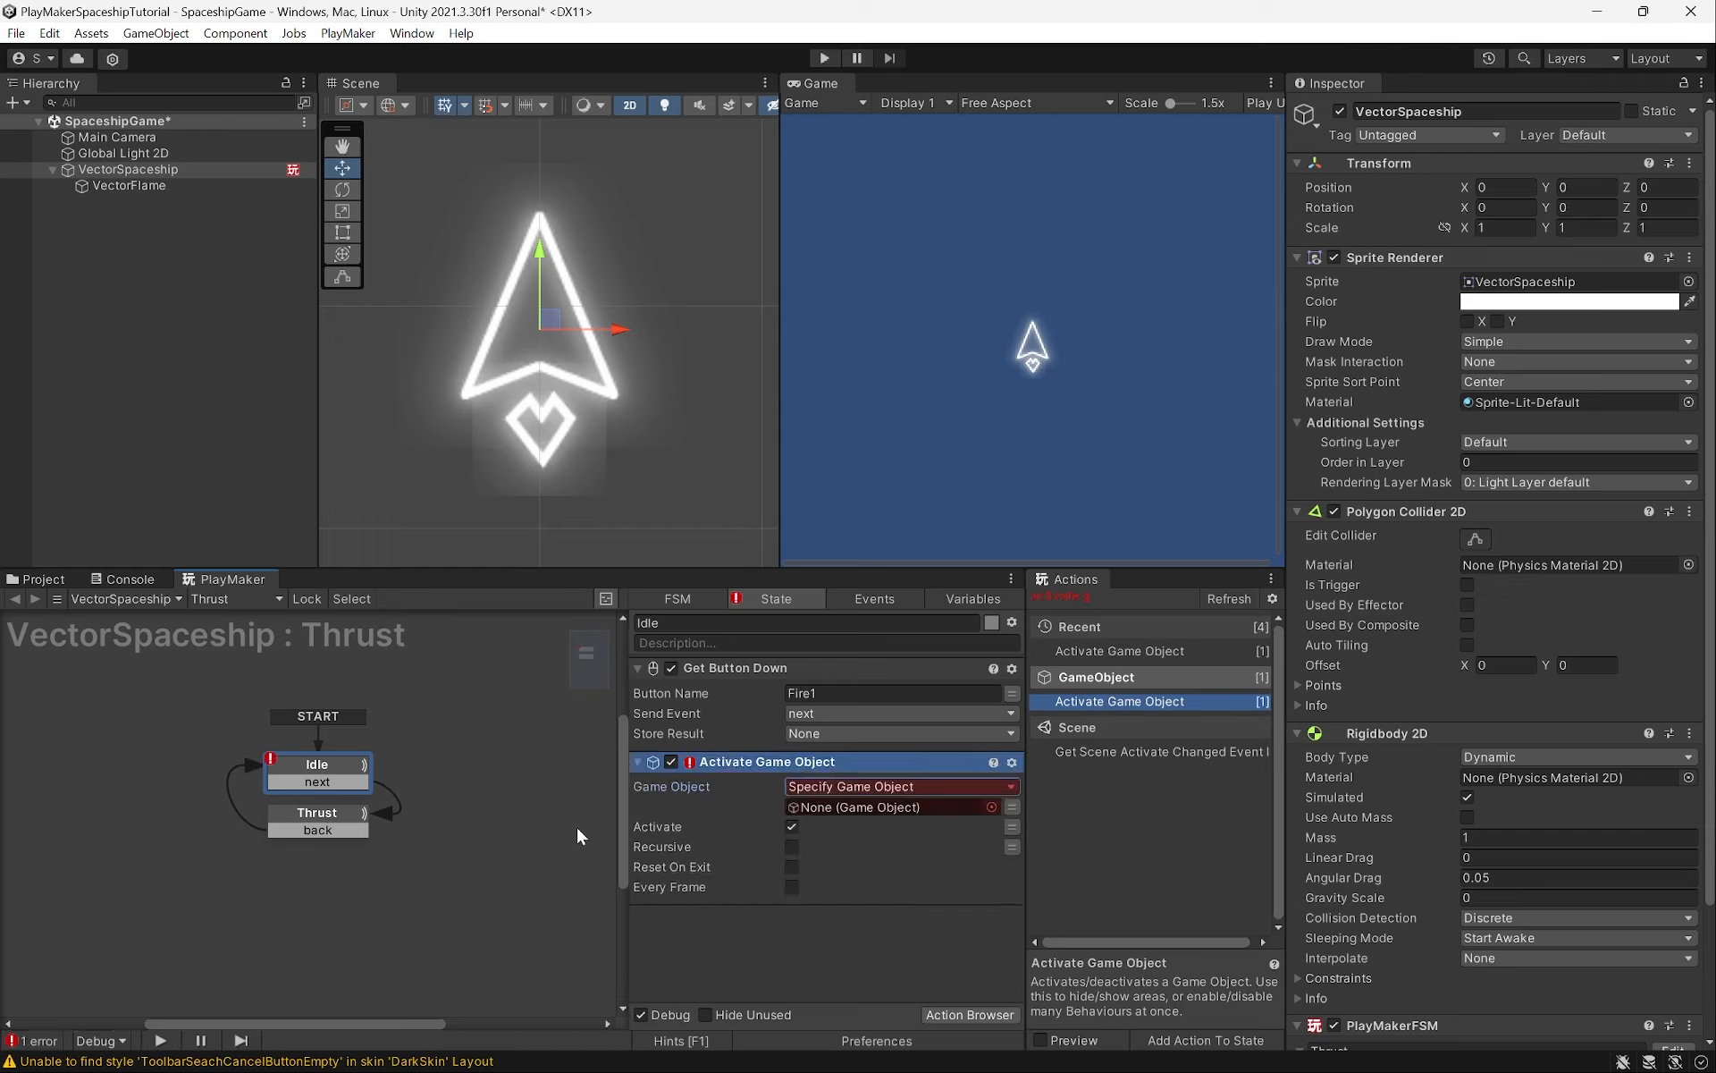
drag(117, 186, 842, 807)
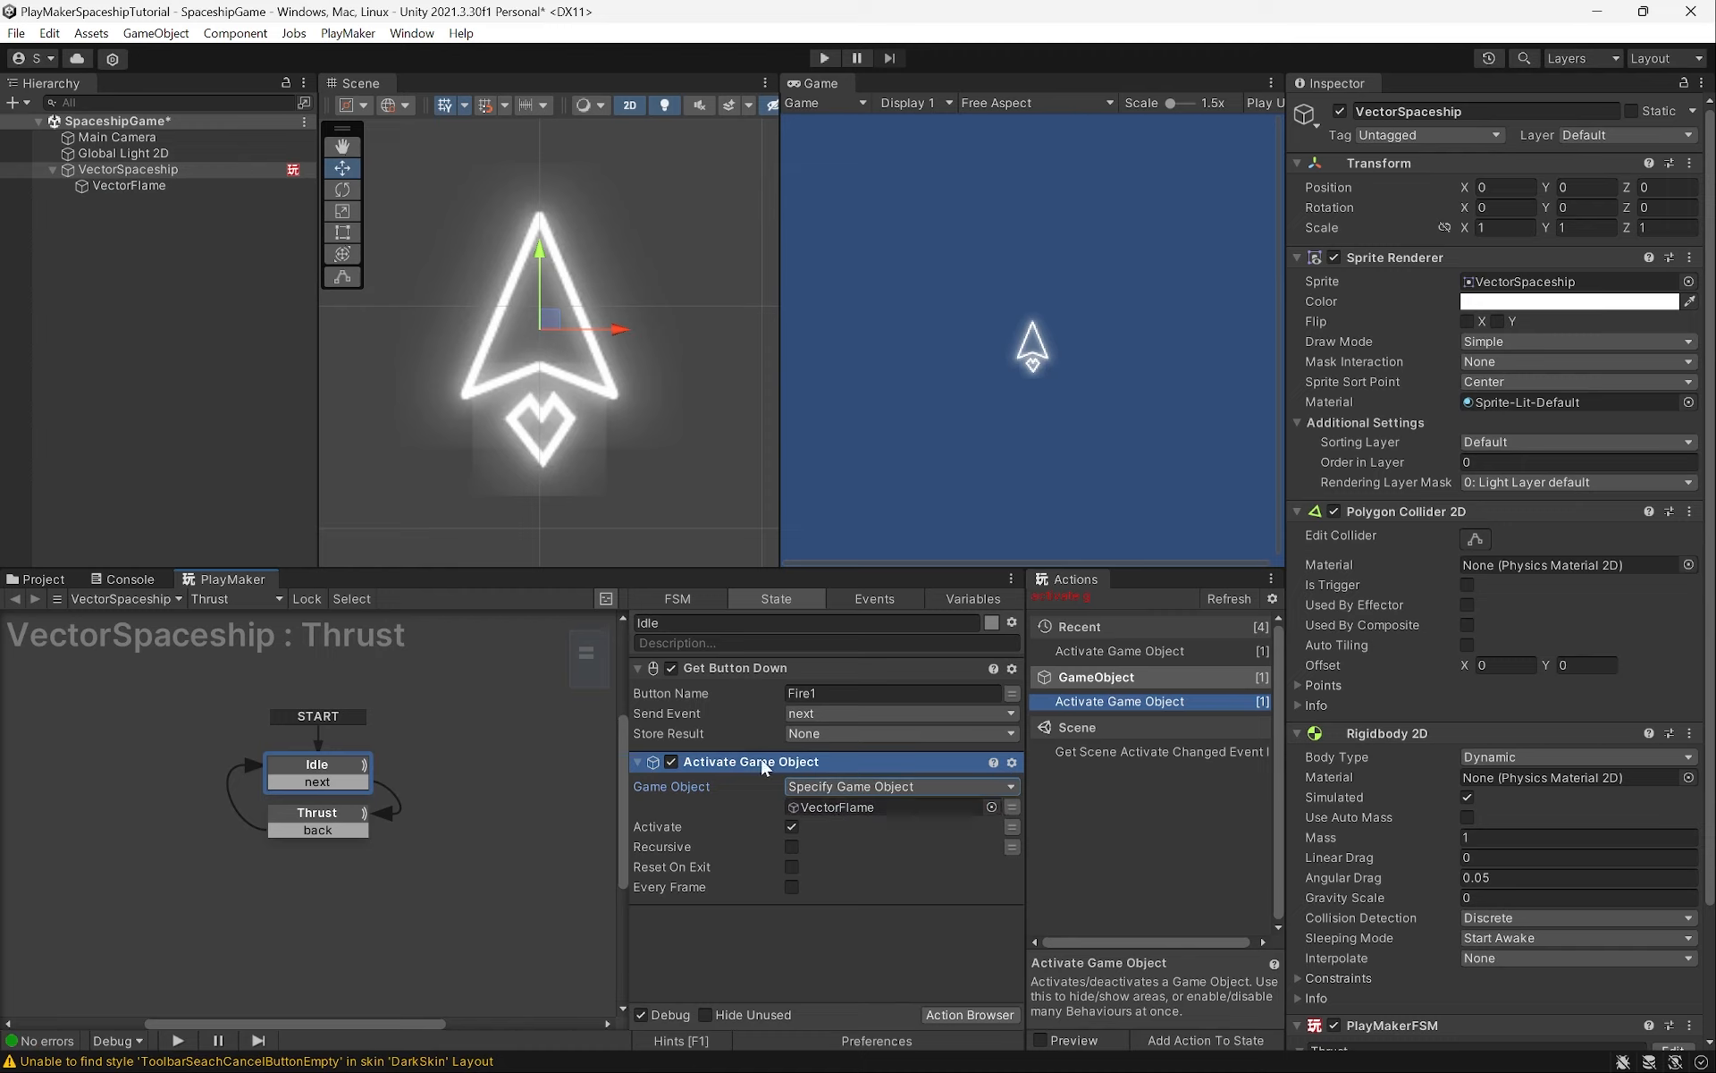
click(792, 826)
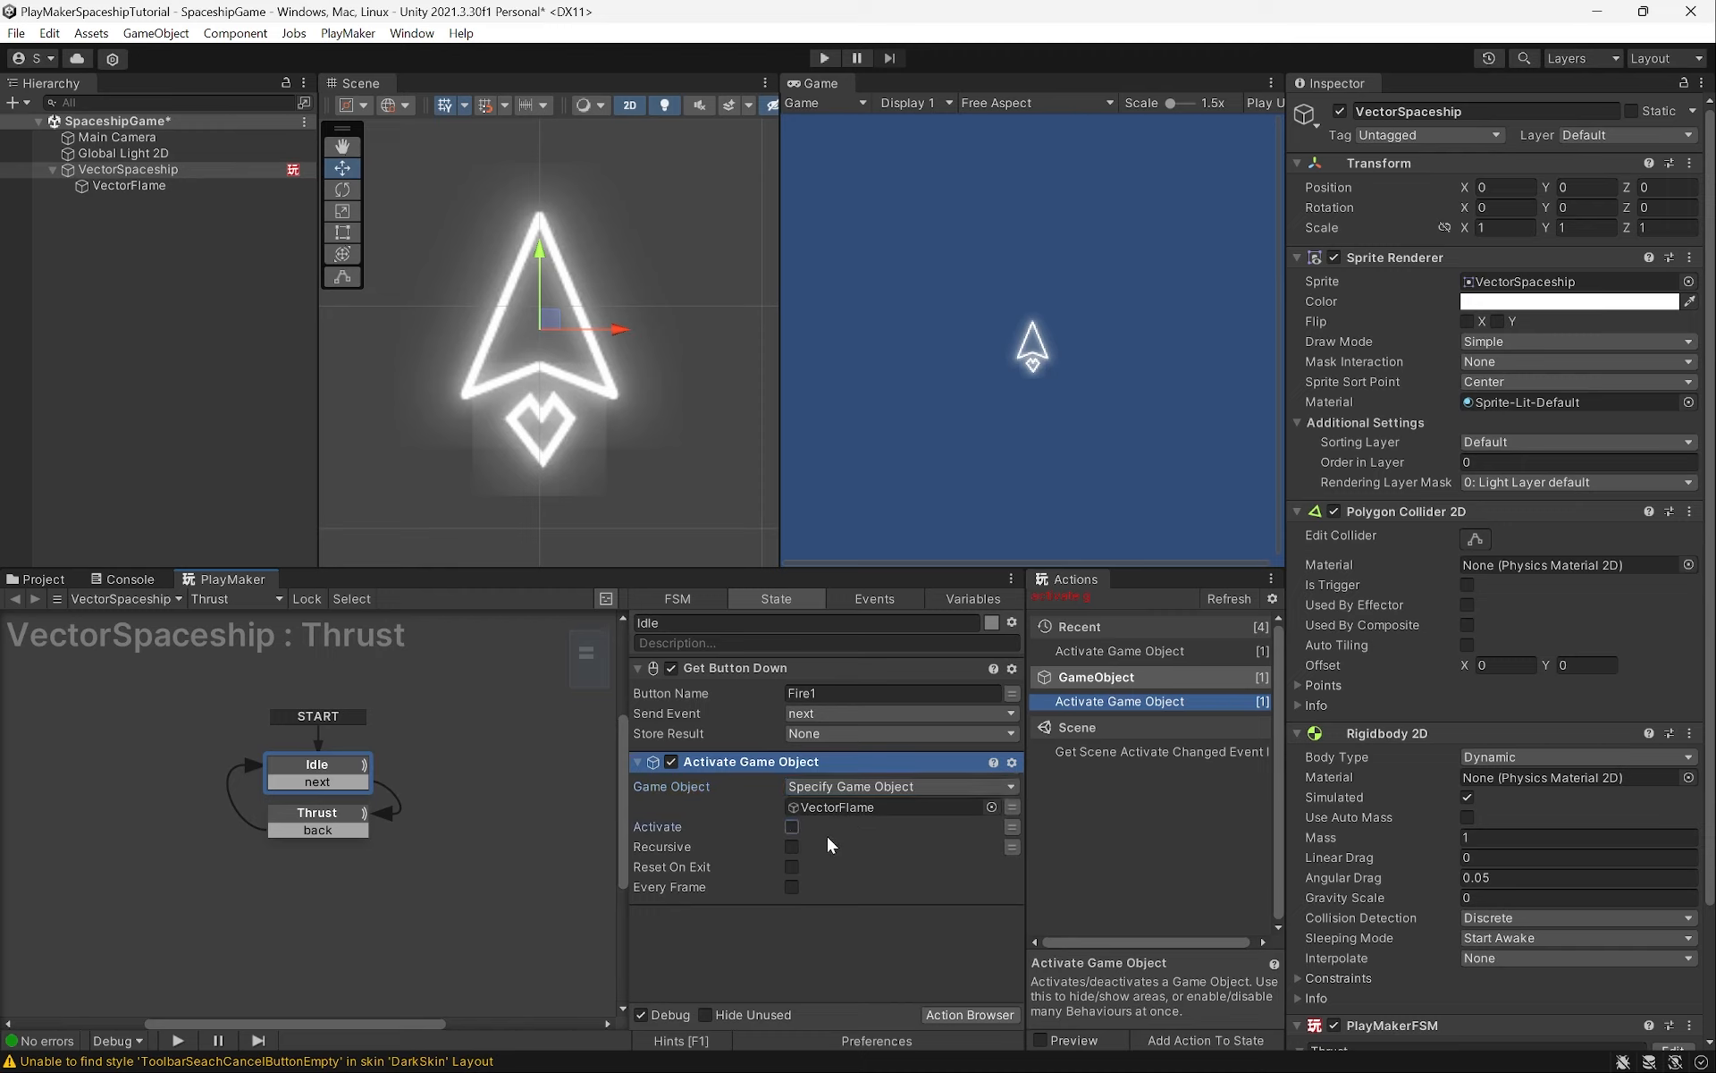
Run the game briefly to check the Idle state, stop it, and turn on Reset On Exit in Idle's Activate Game Object action
click(823, 58)
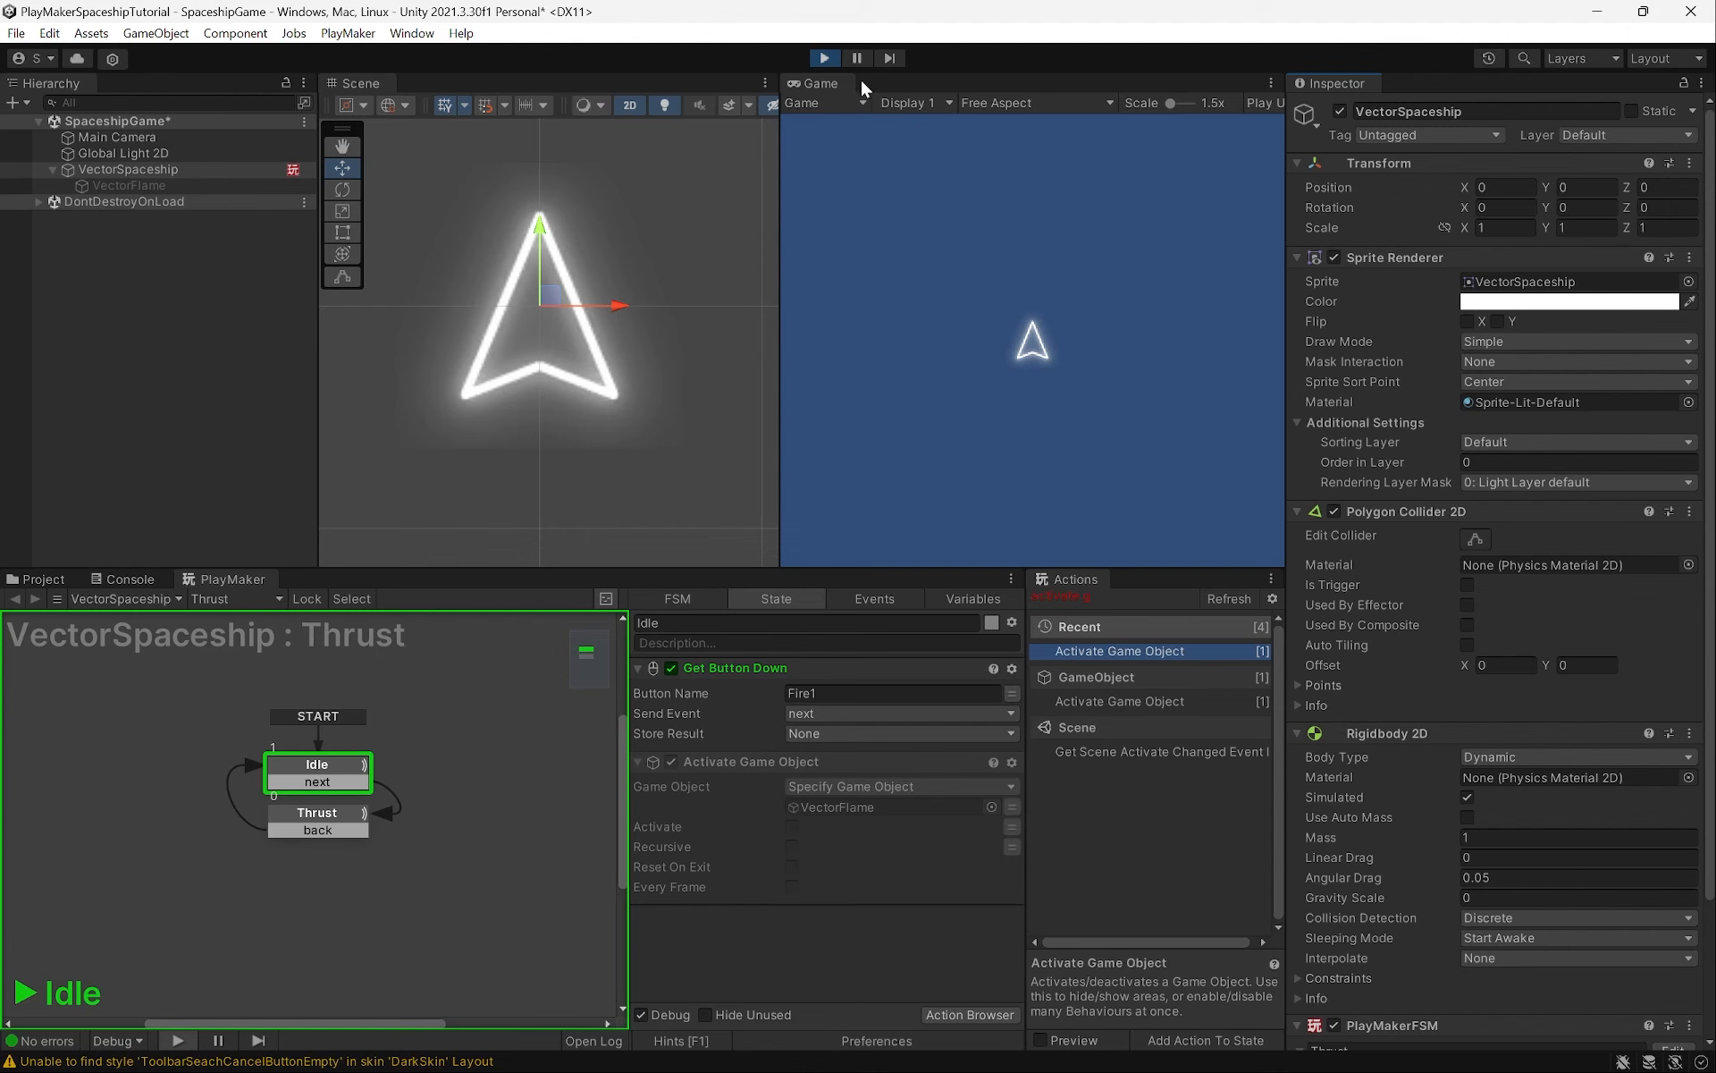
click(823, 59)
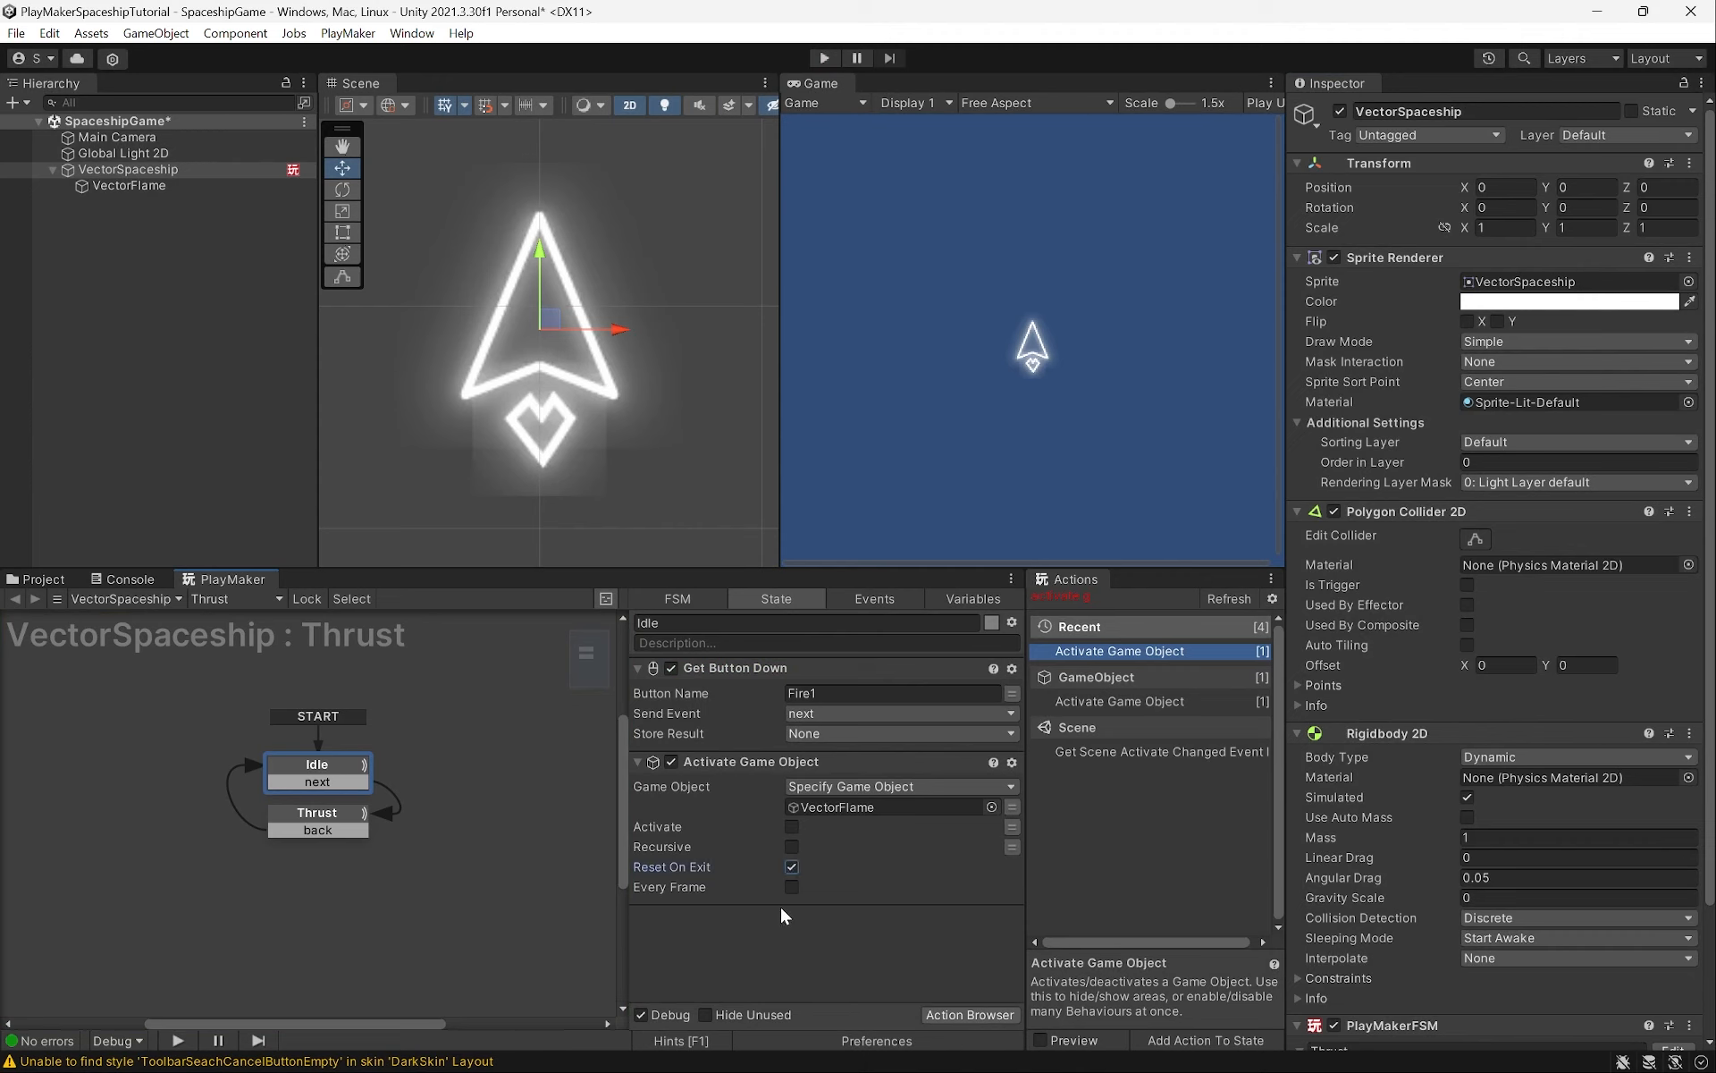
Run the game and fire VectorSpaceship's thruster to watch how the ship travels
key(ctrl+p)
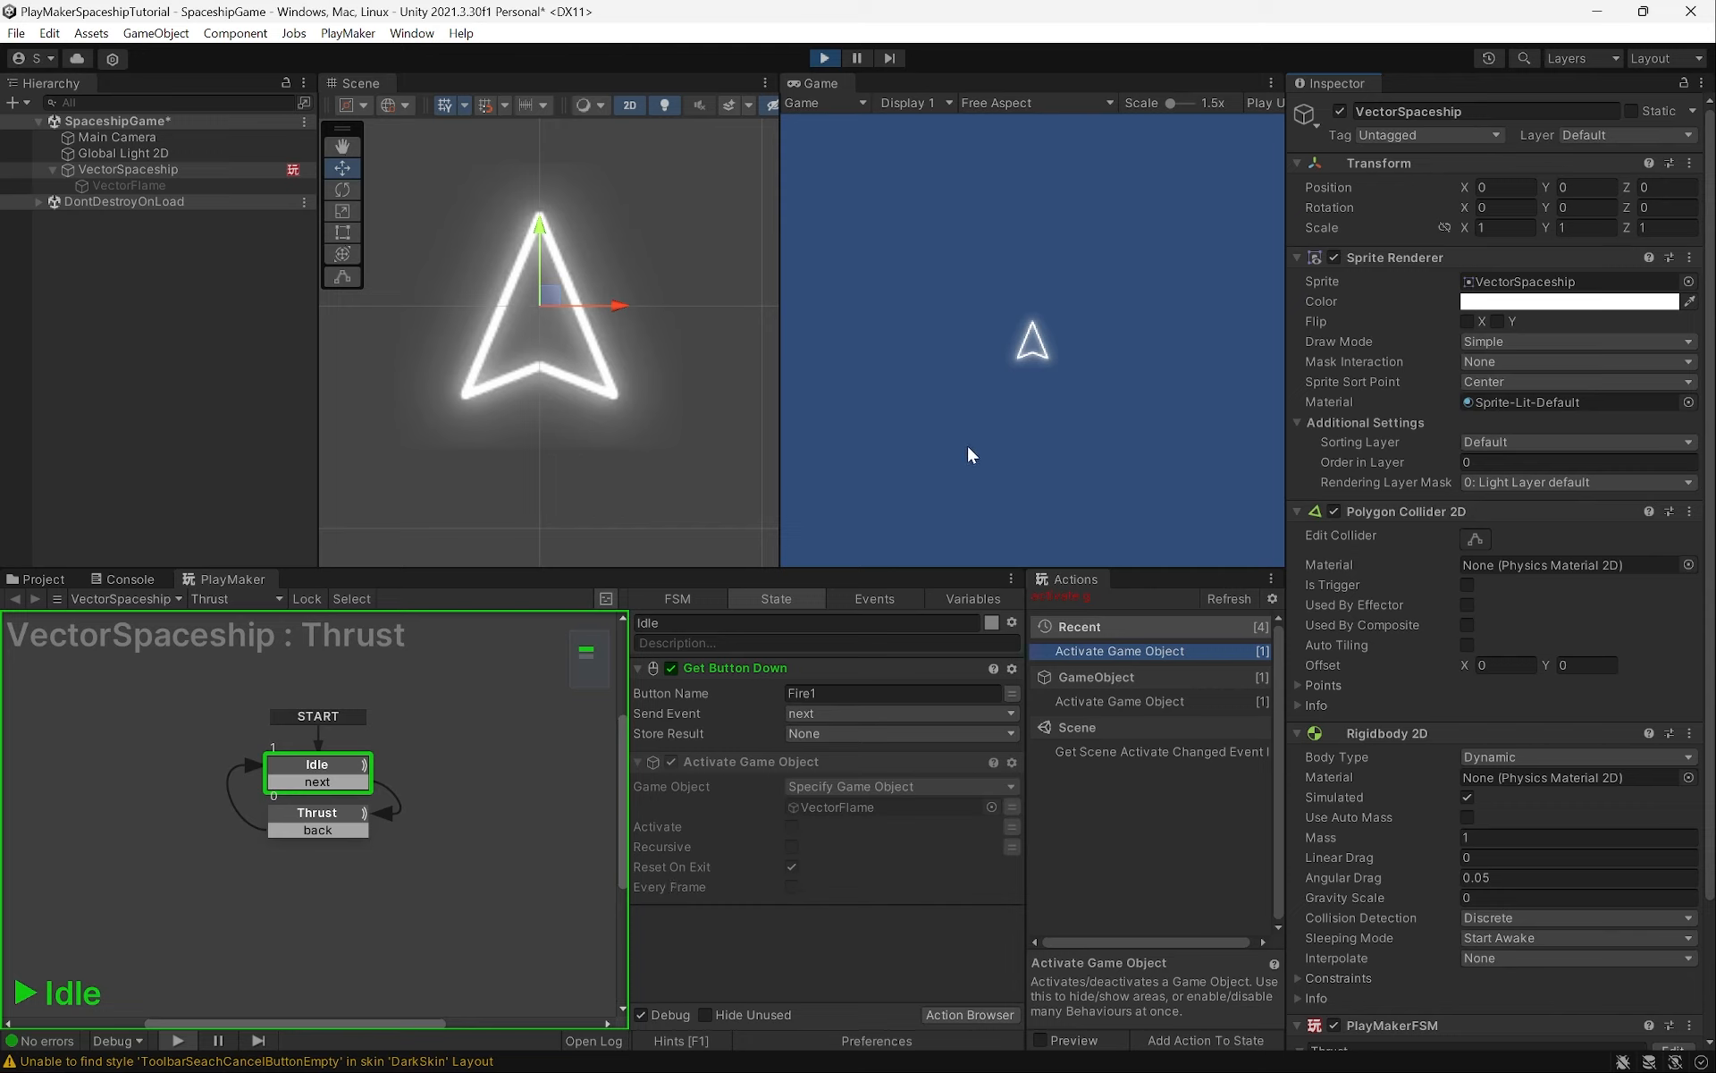
scroll(534, 338, down, 8)
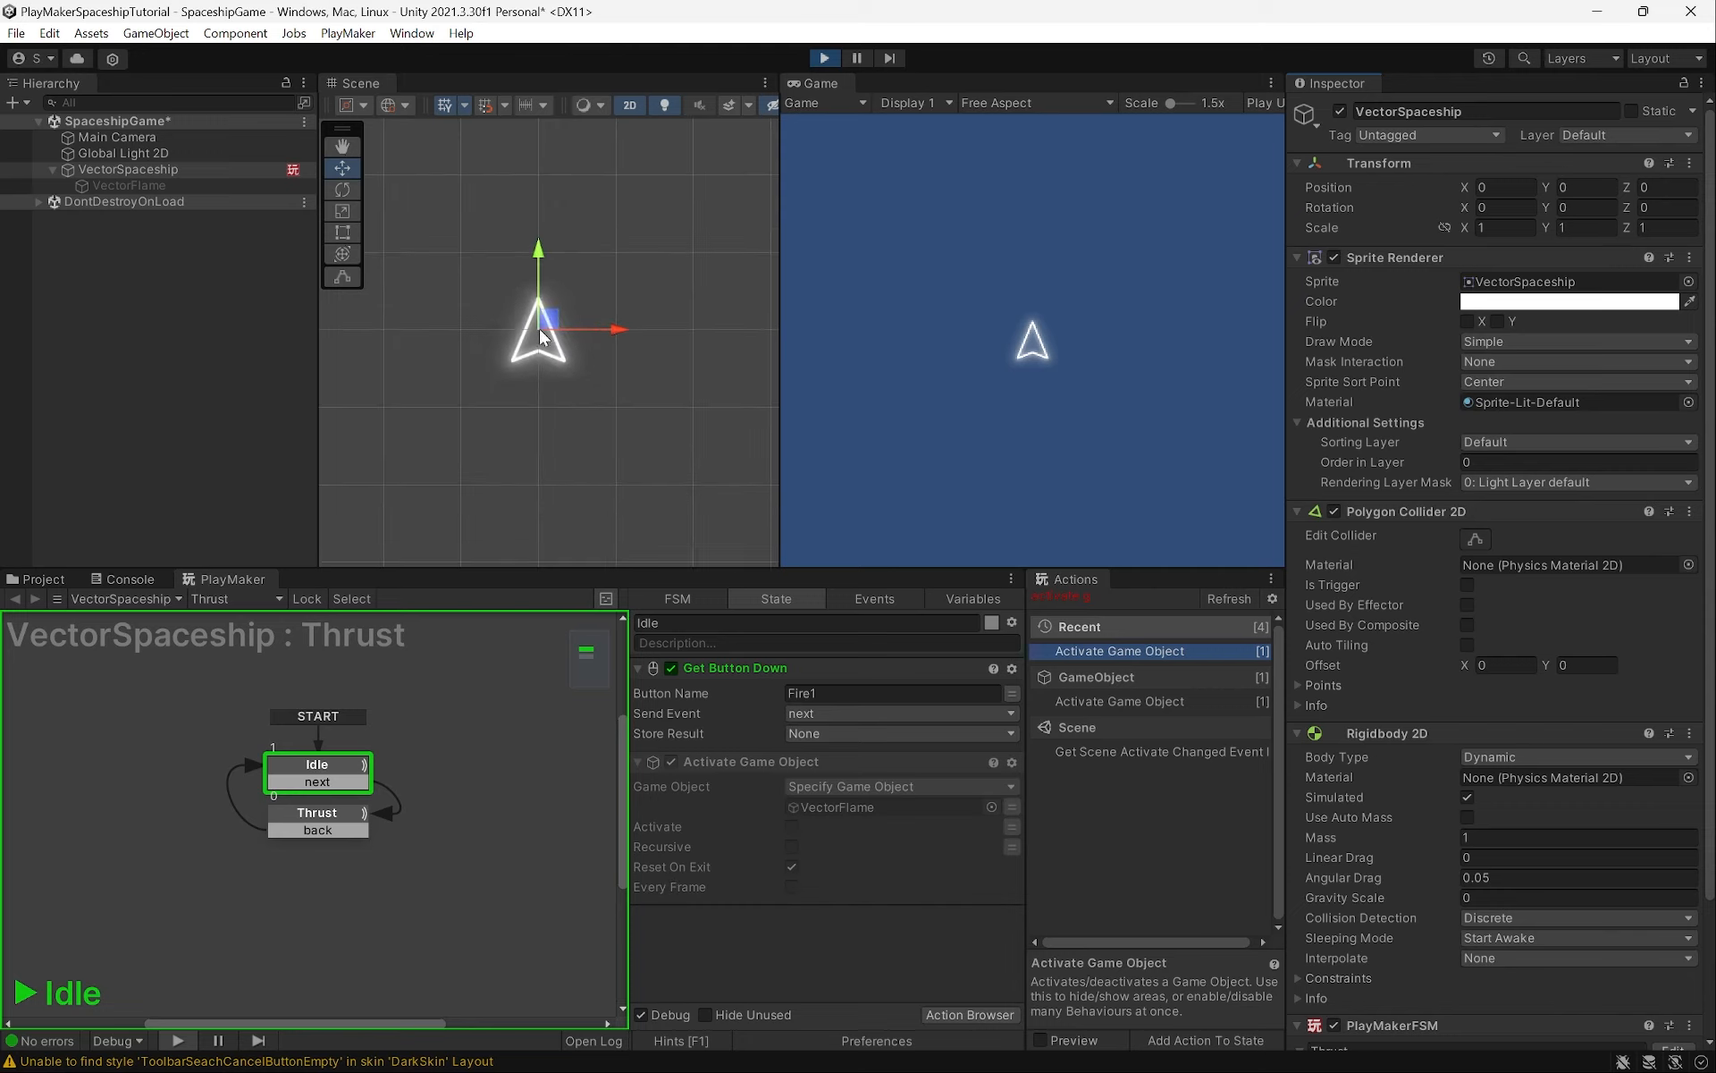
middle_drag(534, 293, 532, 391)
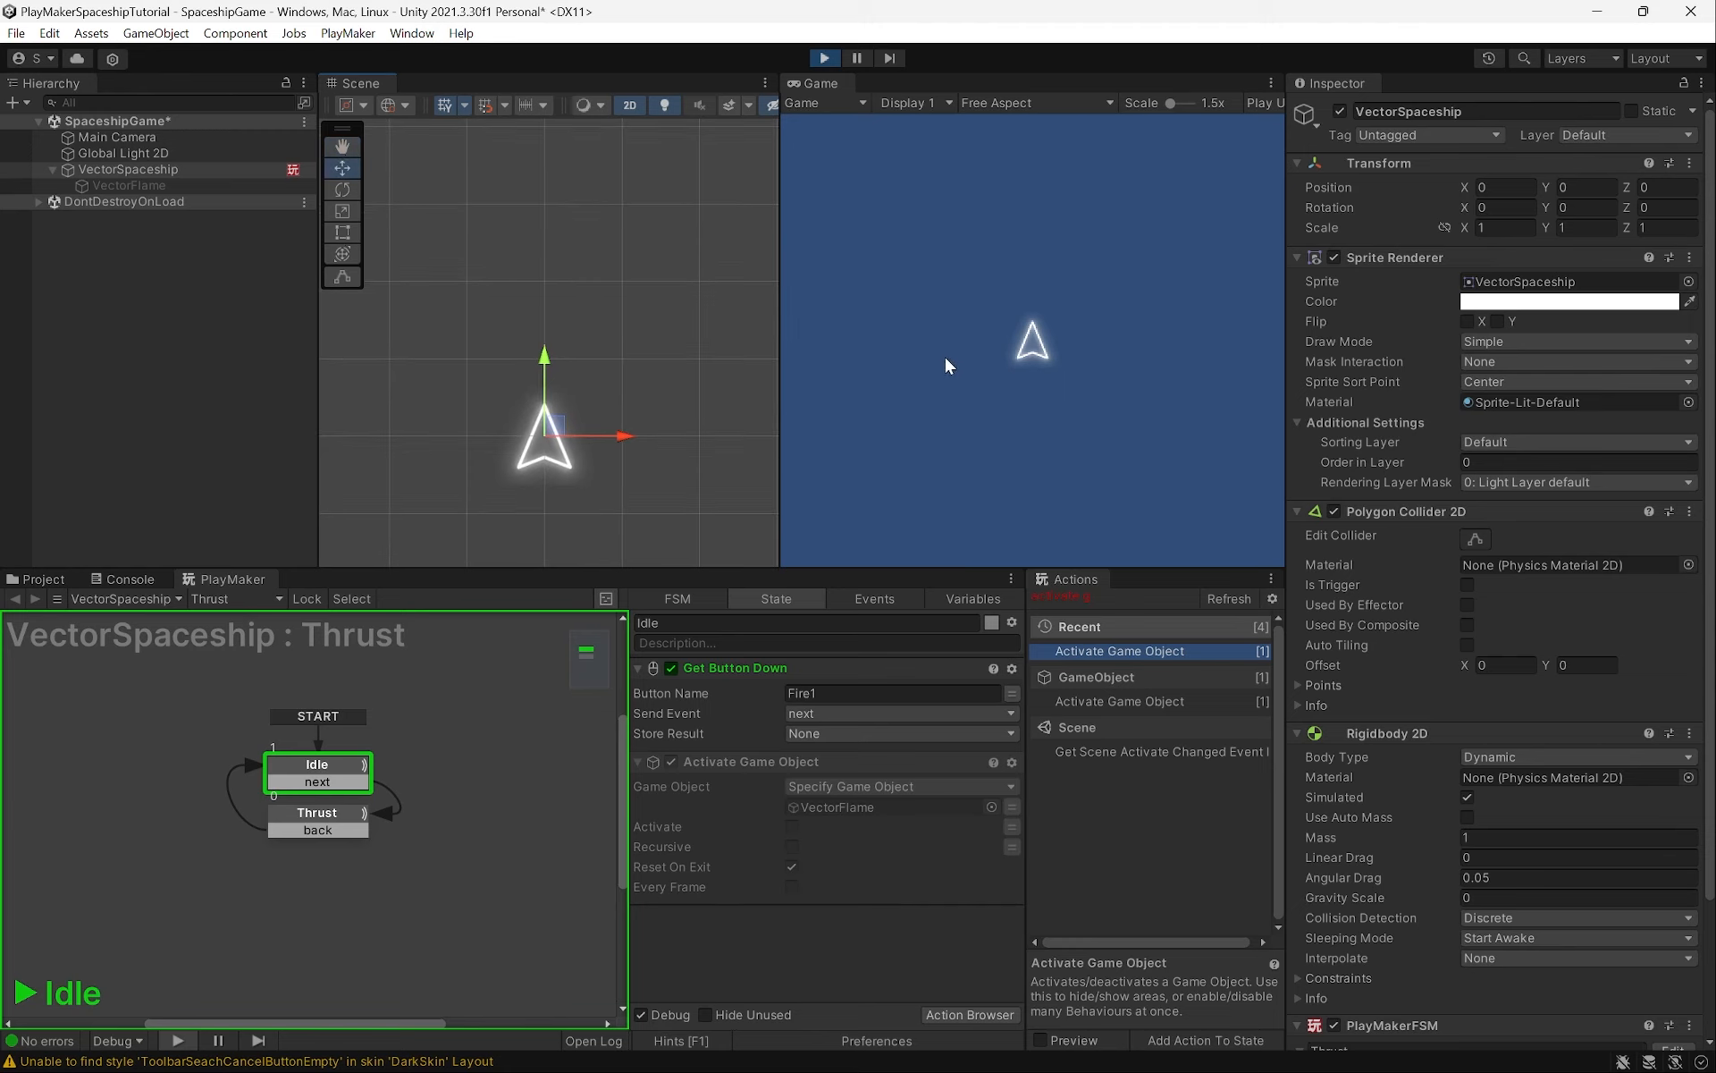
click(941, 389)
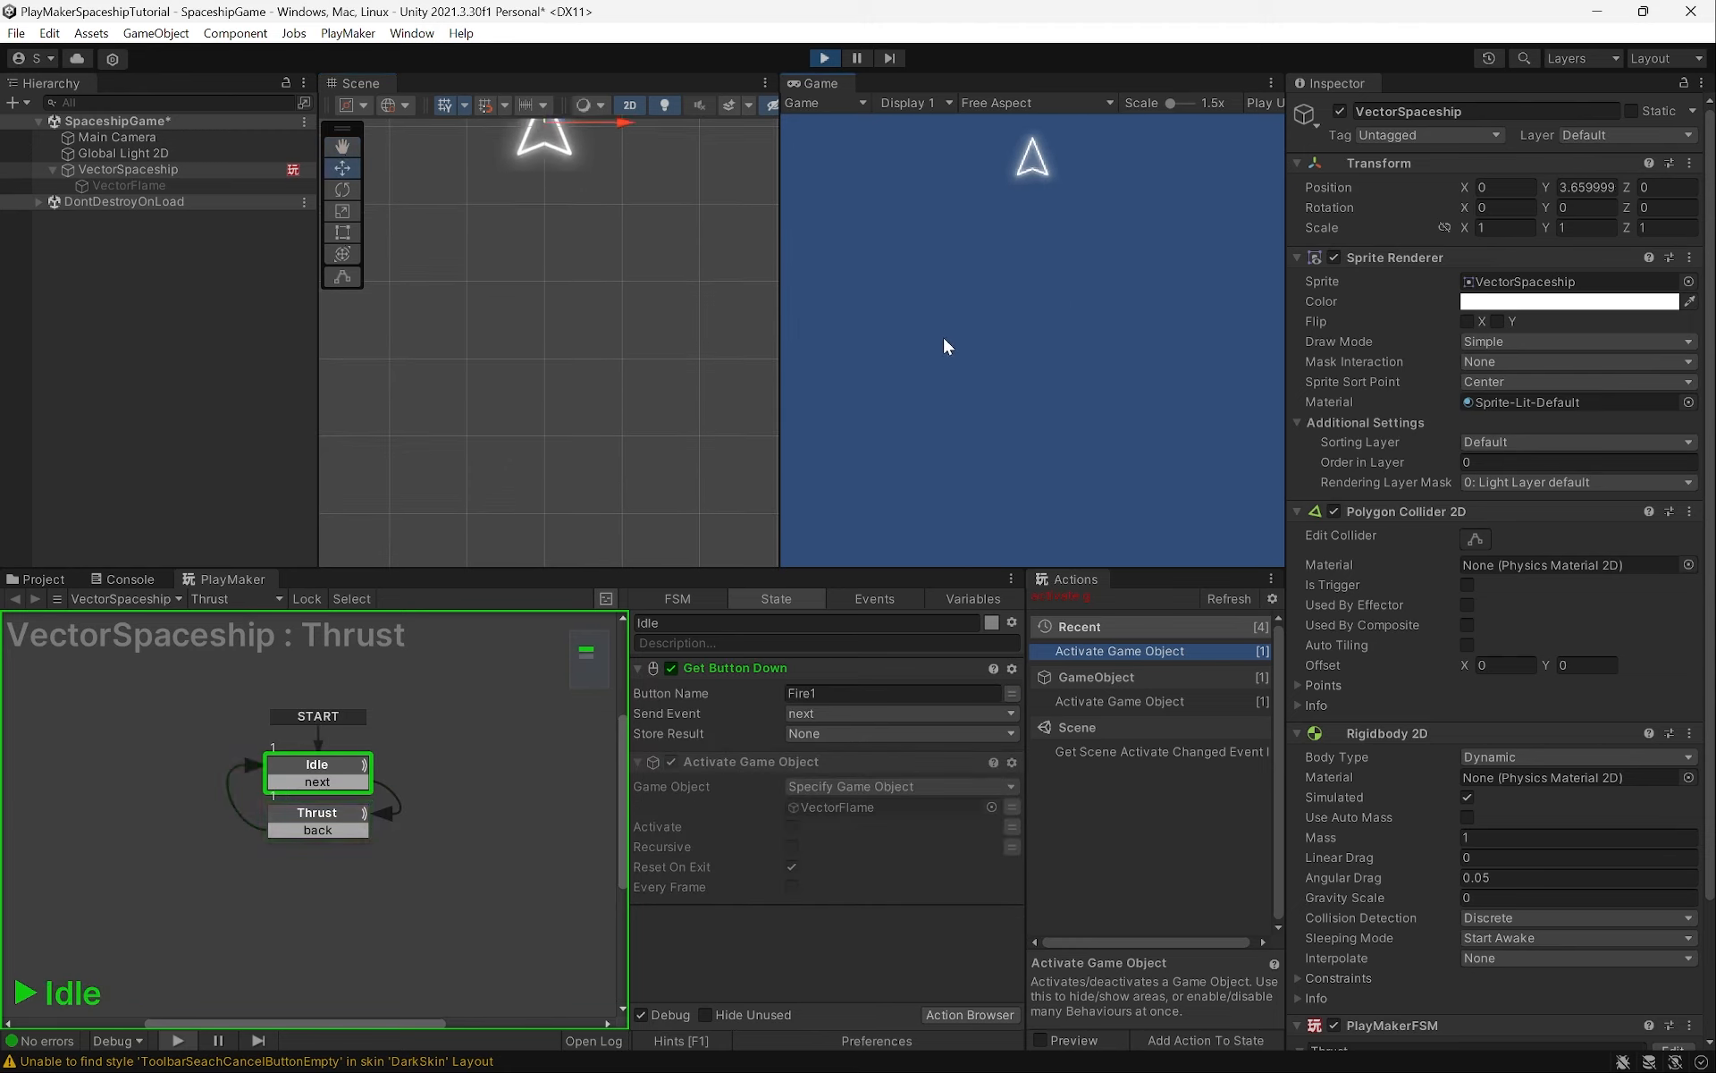
middle_drag(484, 376, 503, 528)
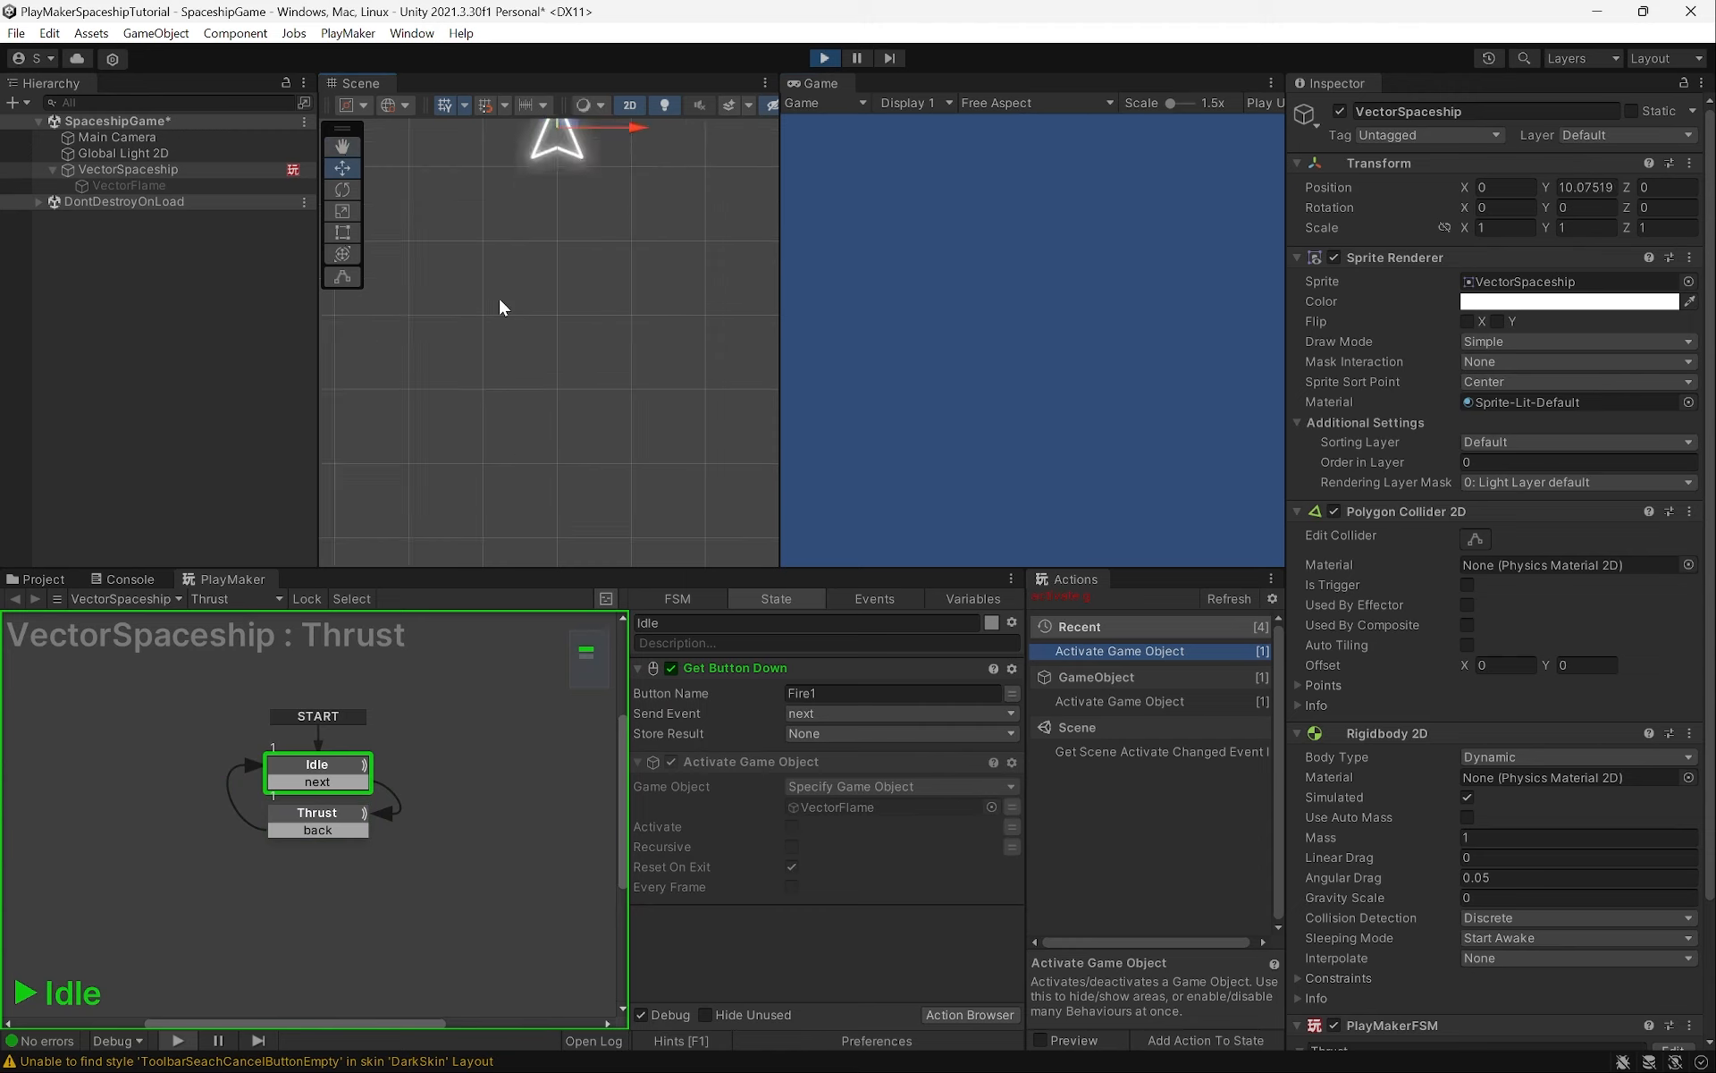
scroll(497, 292, down, 5)
middle_drag(497, 240, 532, 421)
middle_drag(512, 271, 485, 360)
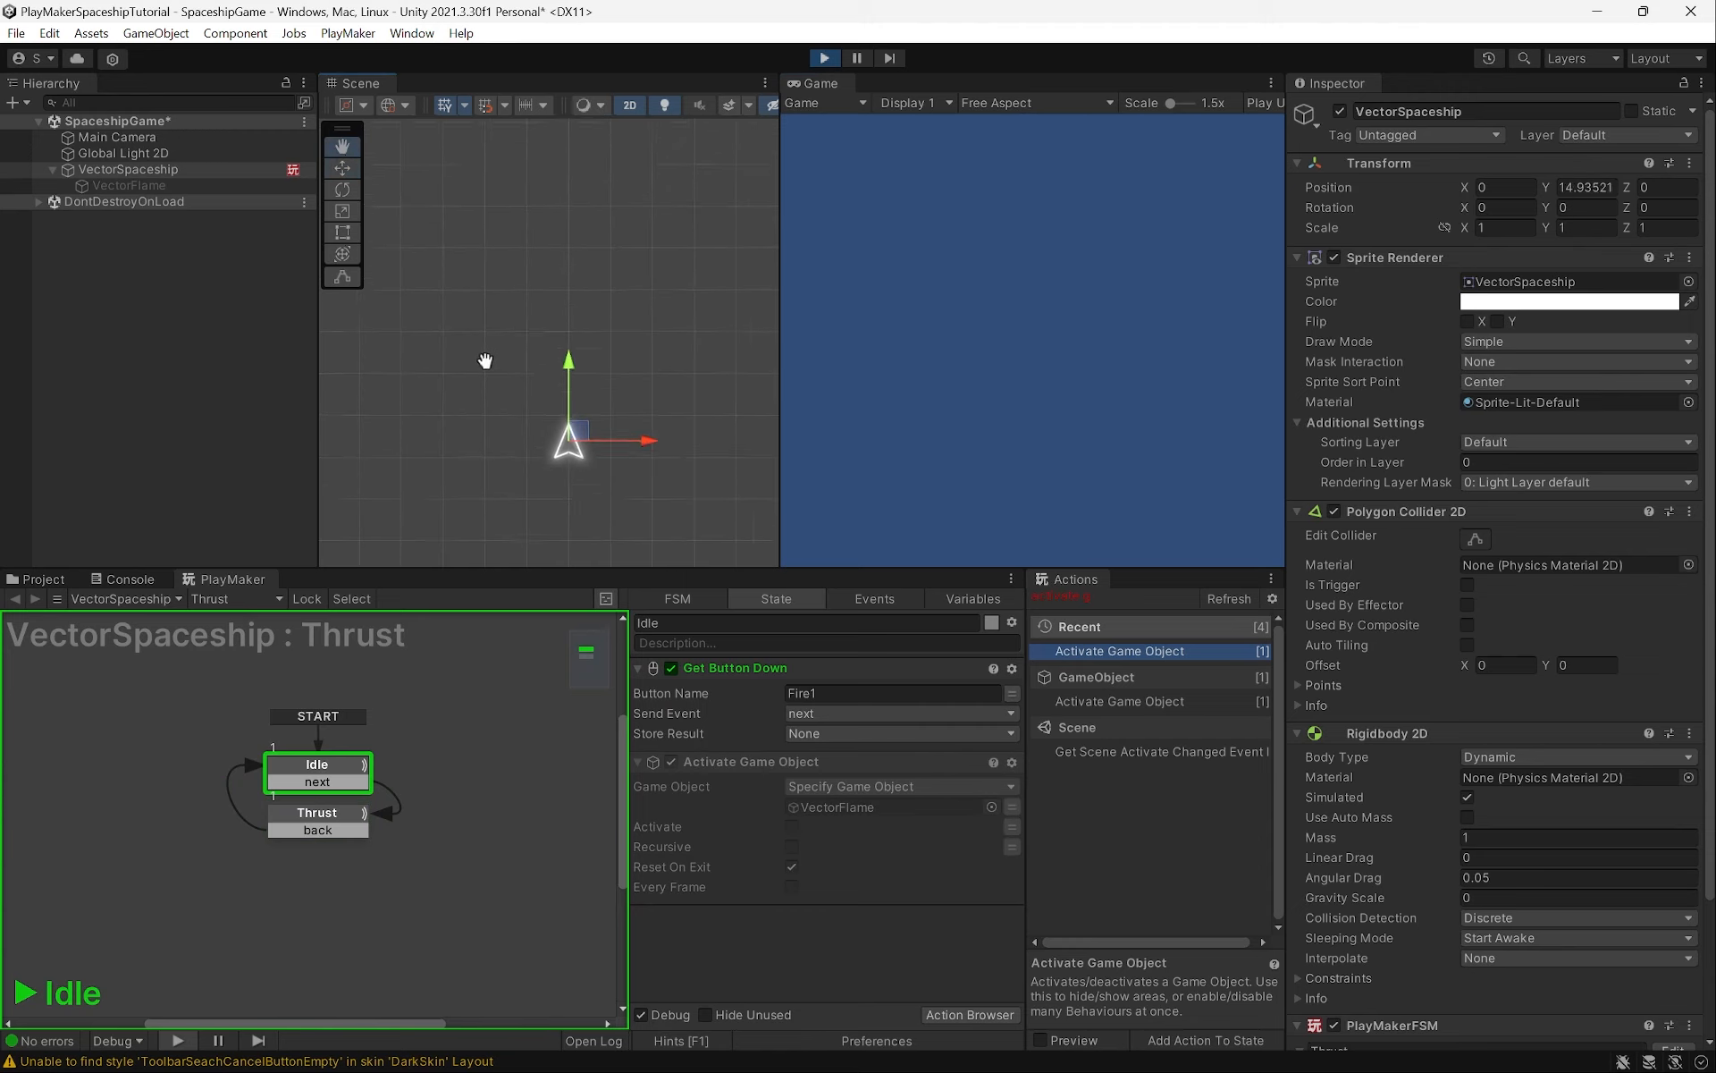
Fire the thruster several more times to check the flame and the Idle–Thrust switching, and stop the game
click(1007, 381)
click(1002, 347)
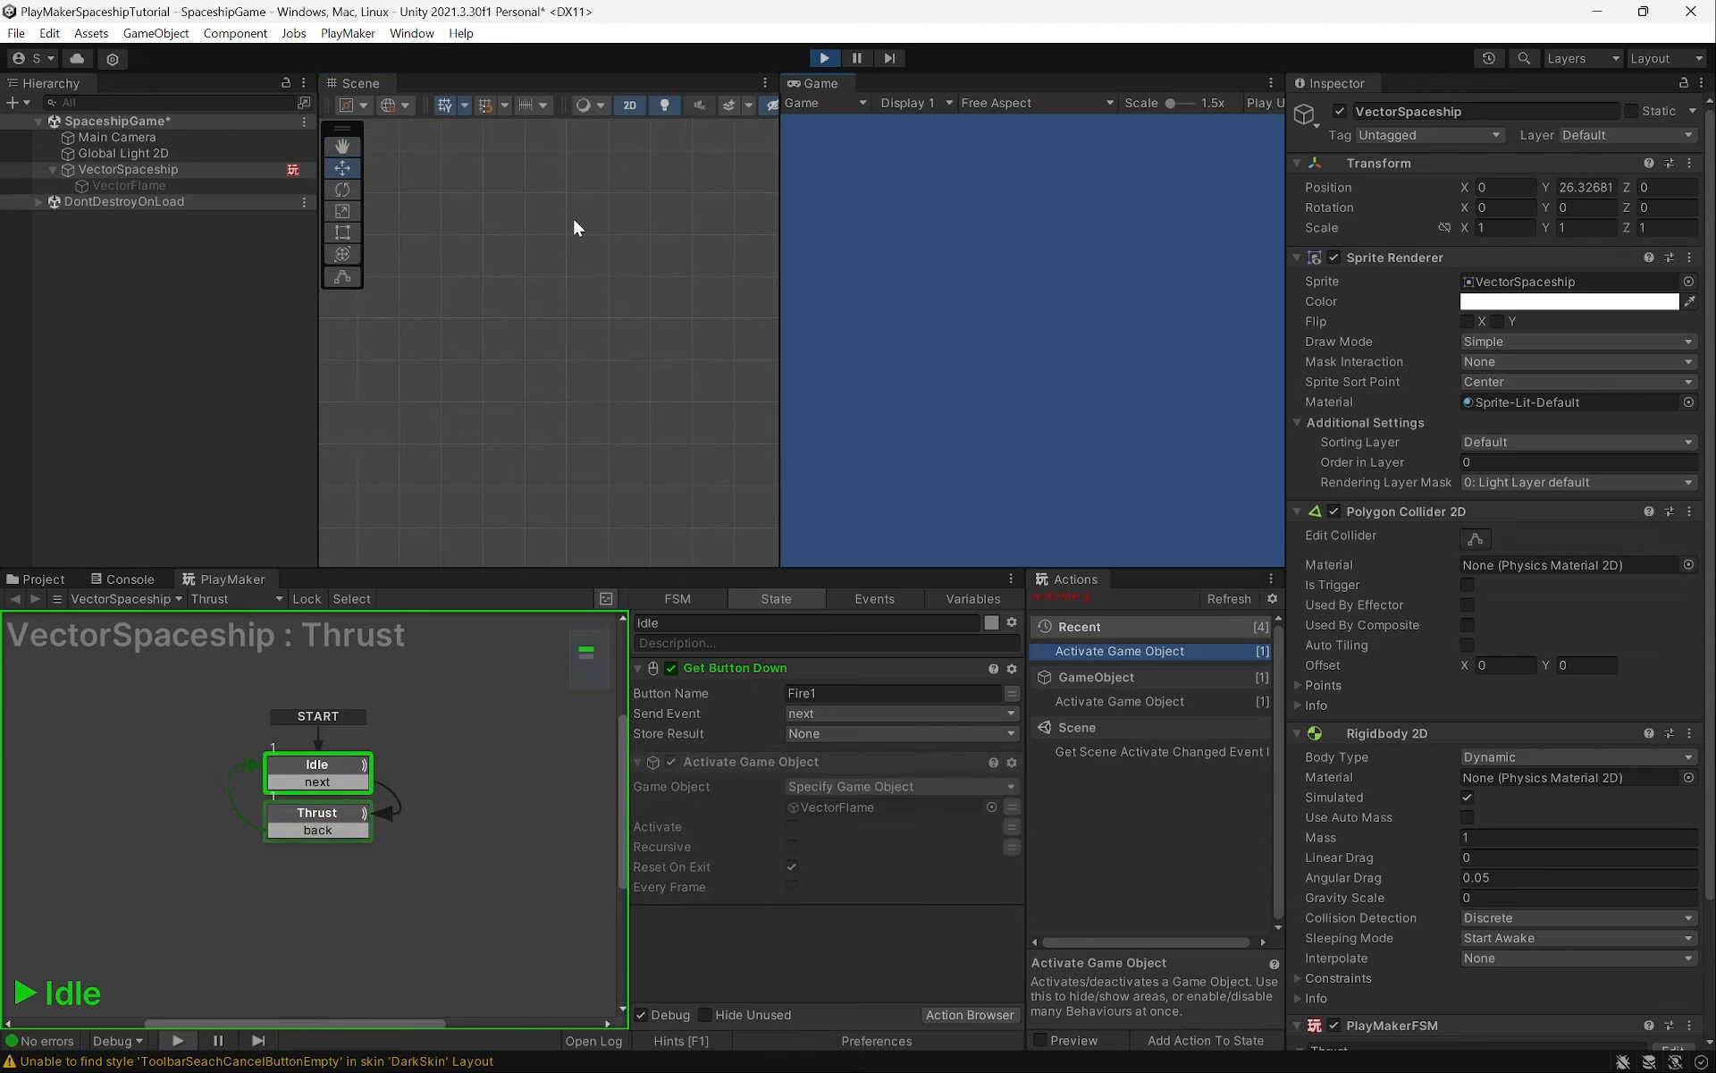
middle_drag(572, 216, 559, 514)
middle_drag(553, 251, 575, 483)
scroll(537, 346, down, 6)
middle_drag(513, 241, 509, 498)
click(1044, 368)
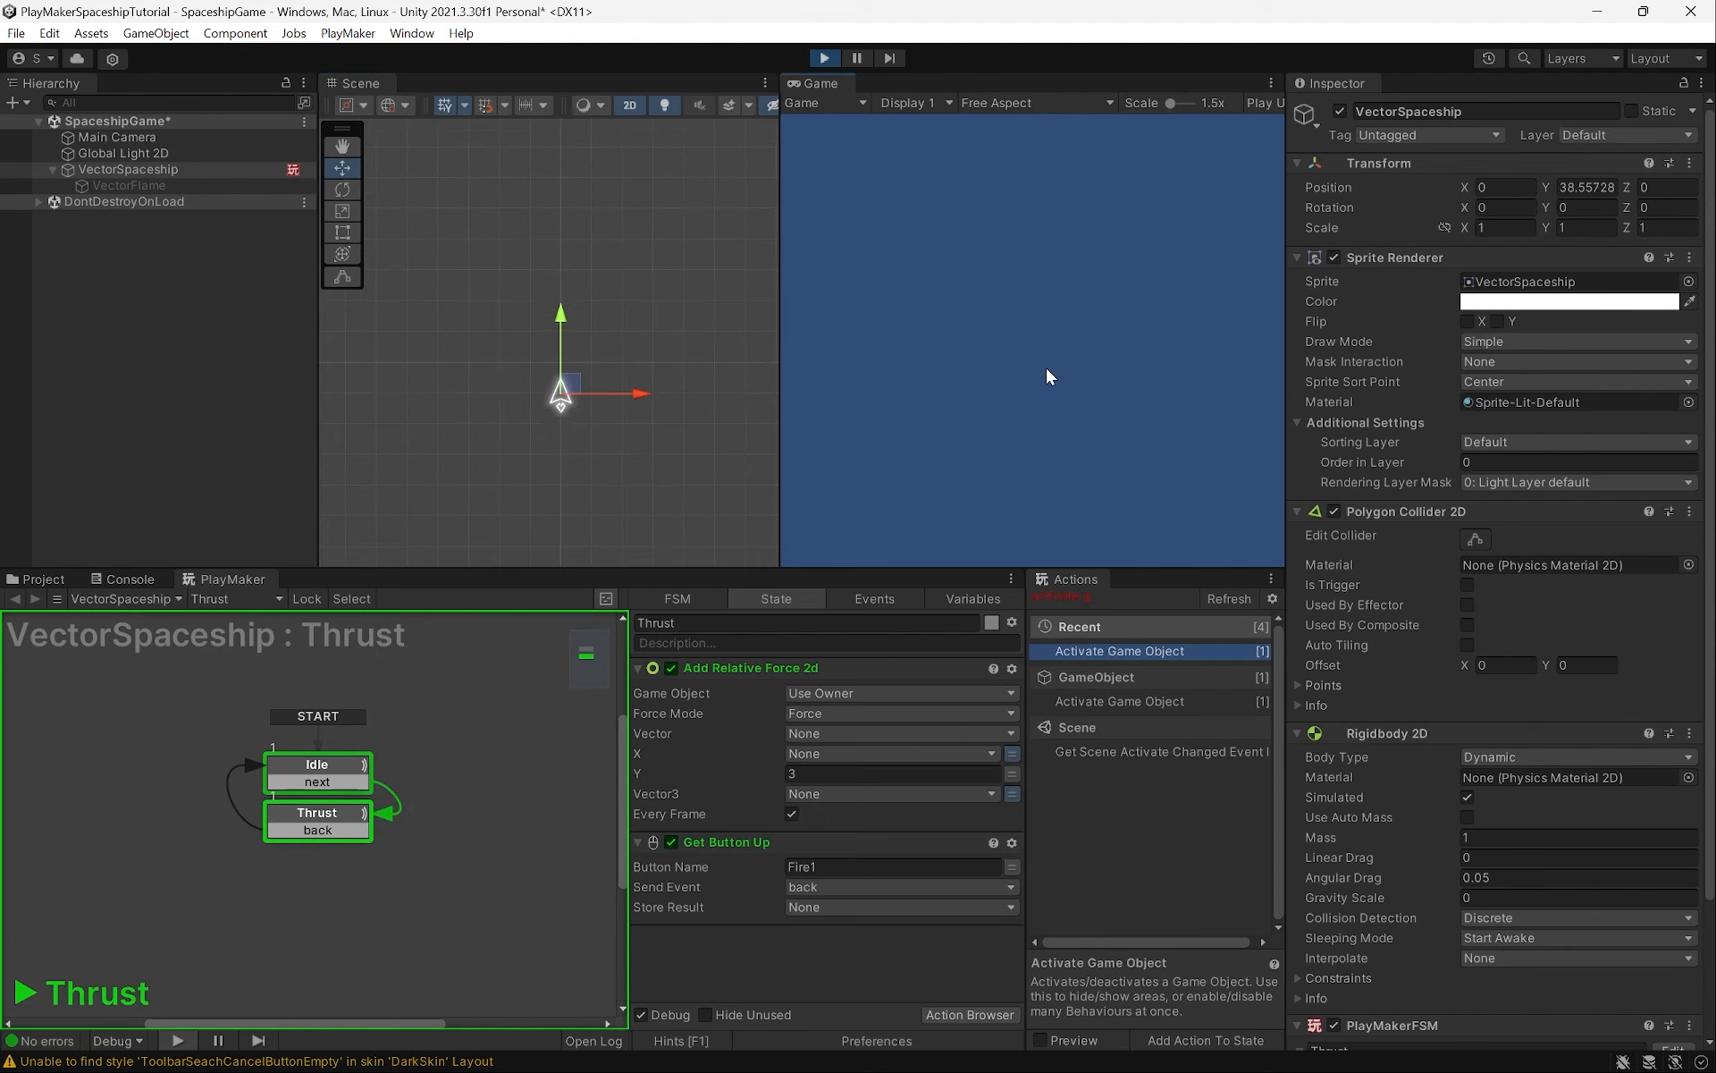
click(824, 58)
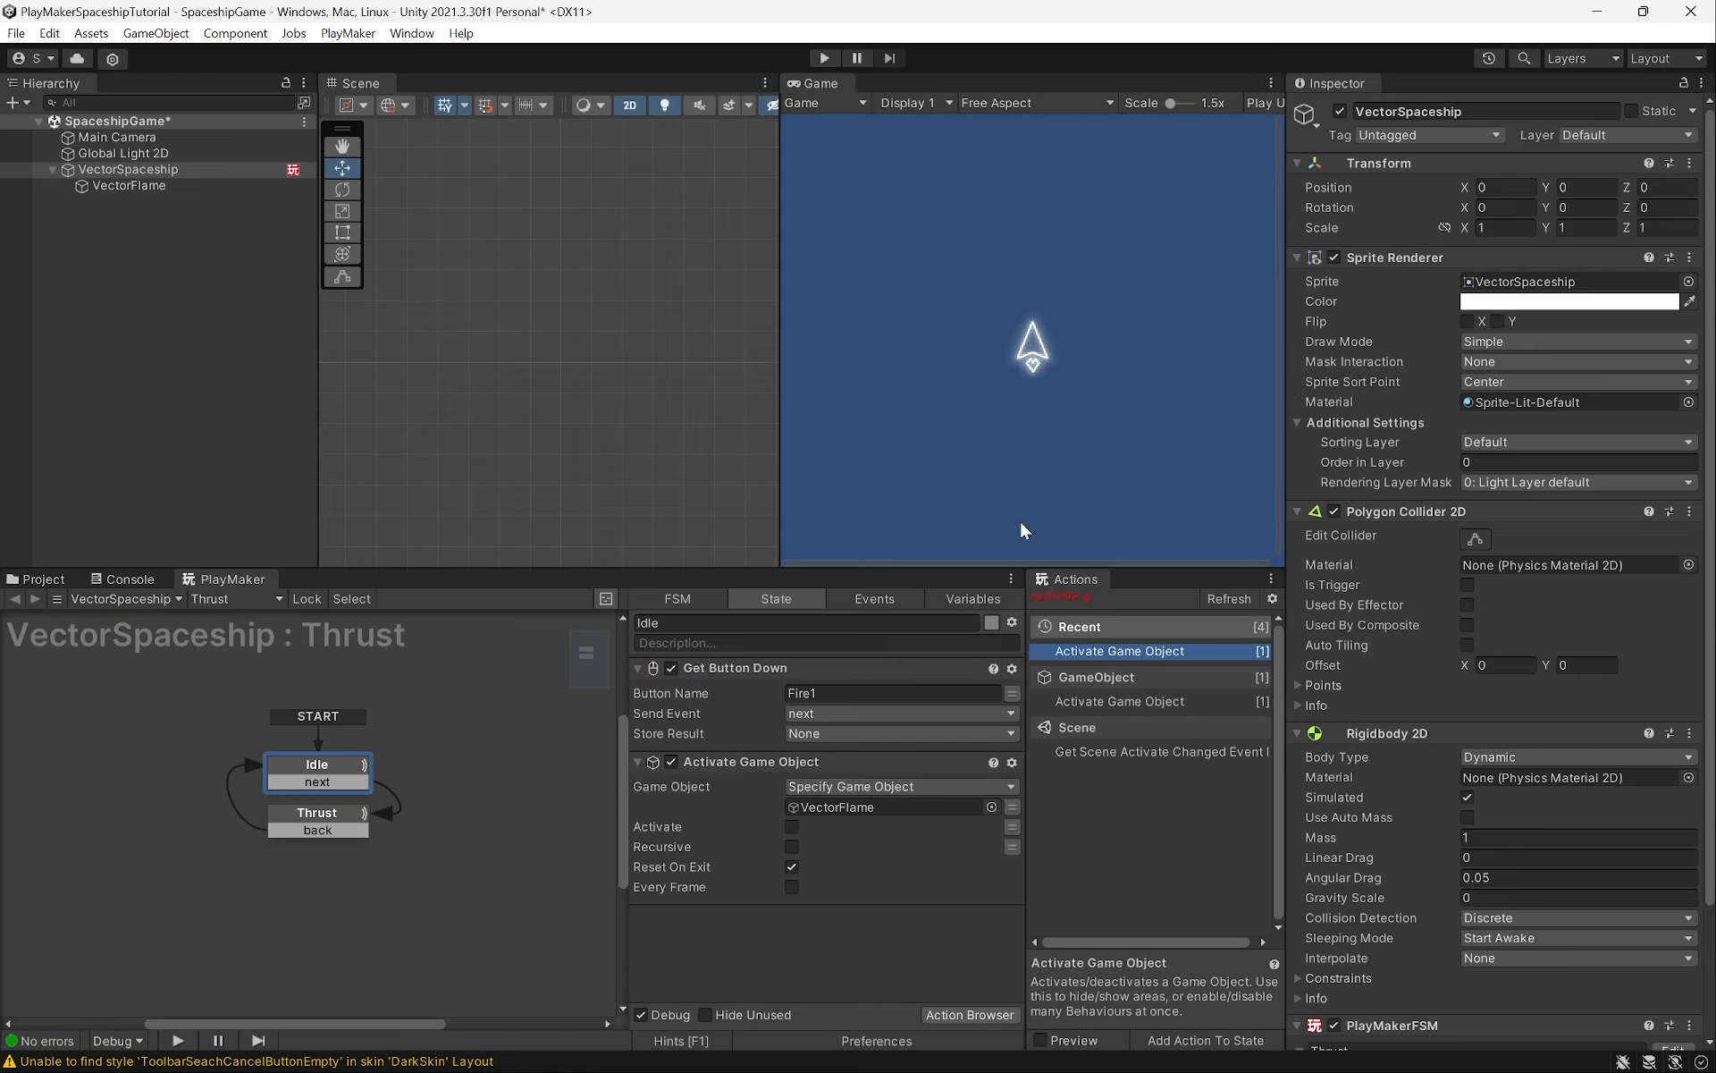
Set both Linear Drag and Angular Drag to 0.25 on VectorSpaceship's Rigidbody 2D
scroll(1439, 891, down, 5)
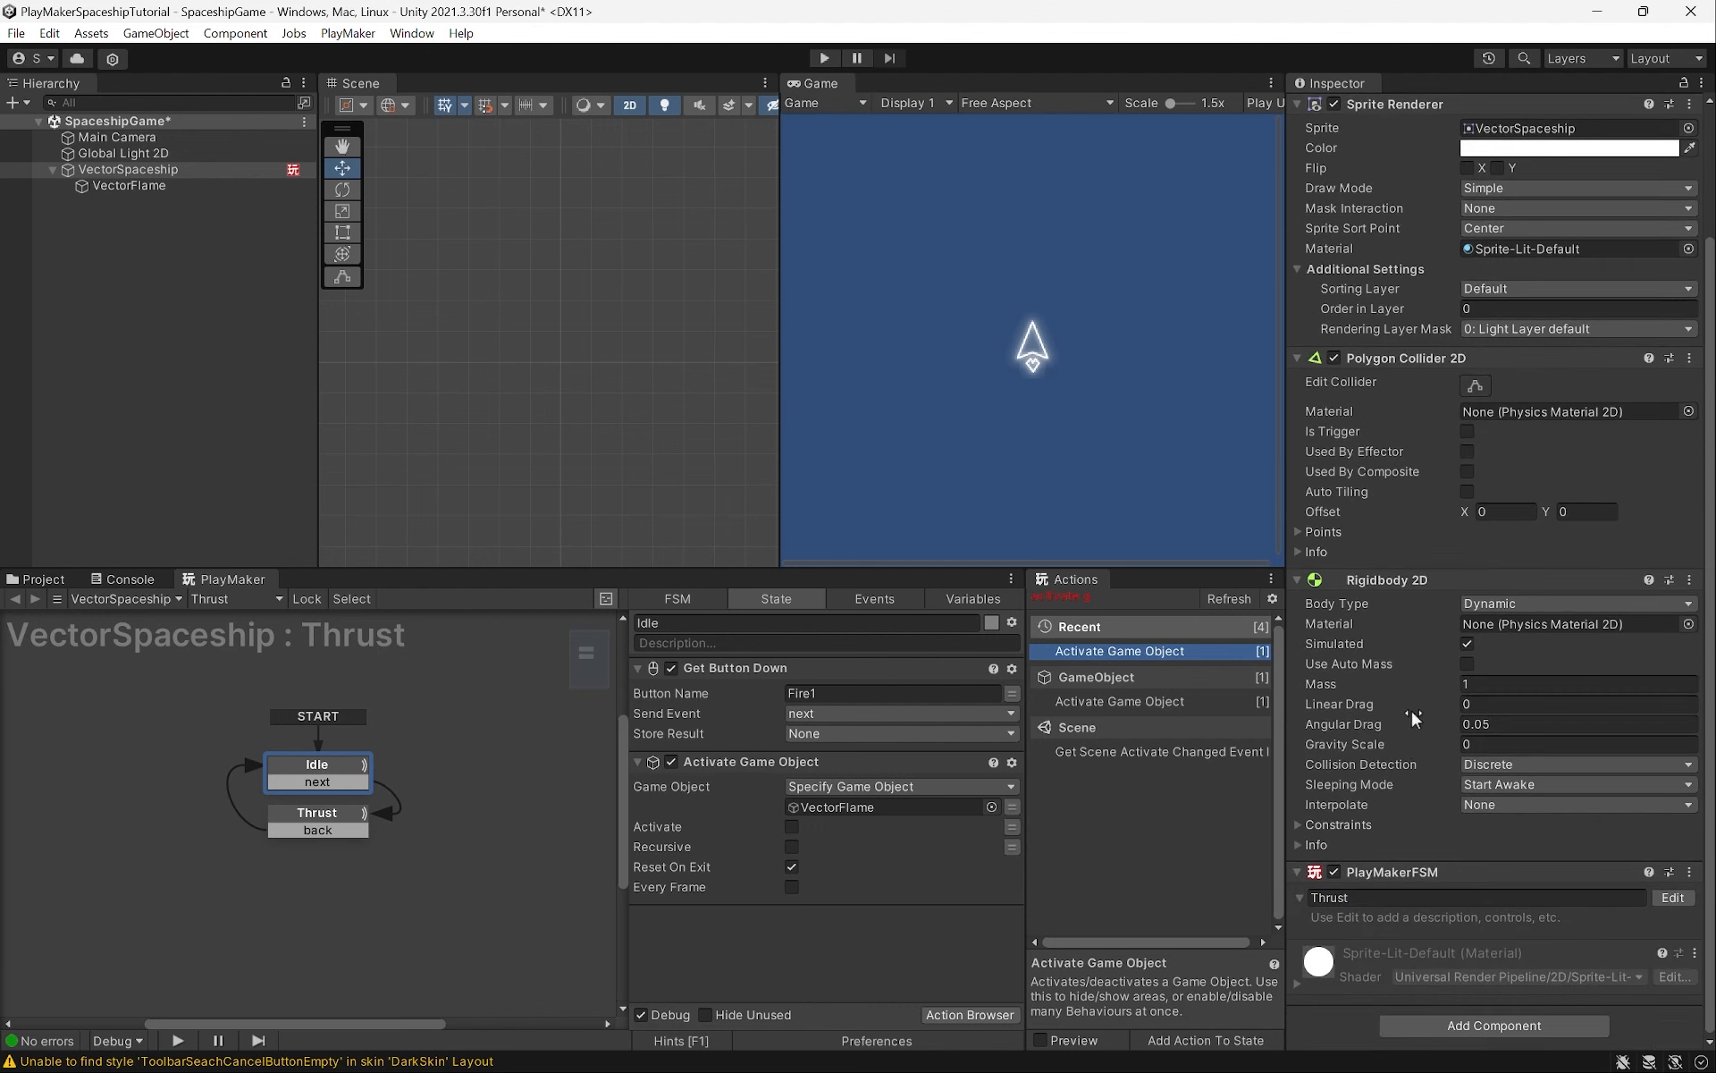
click(1498, 707)
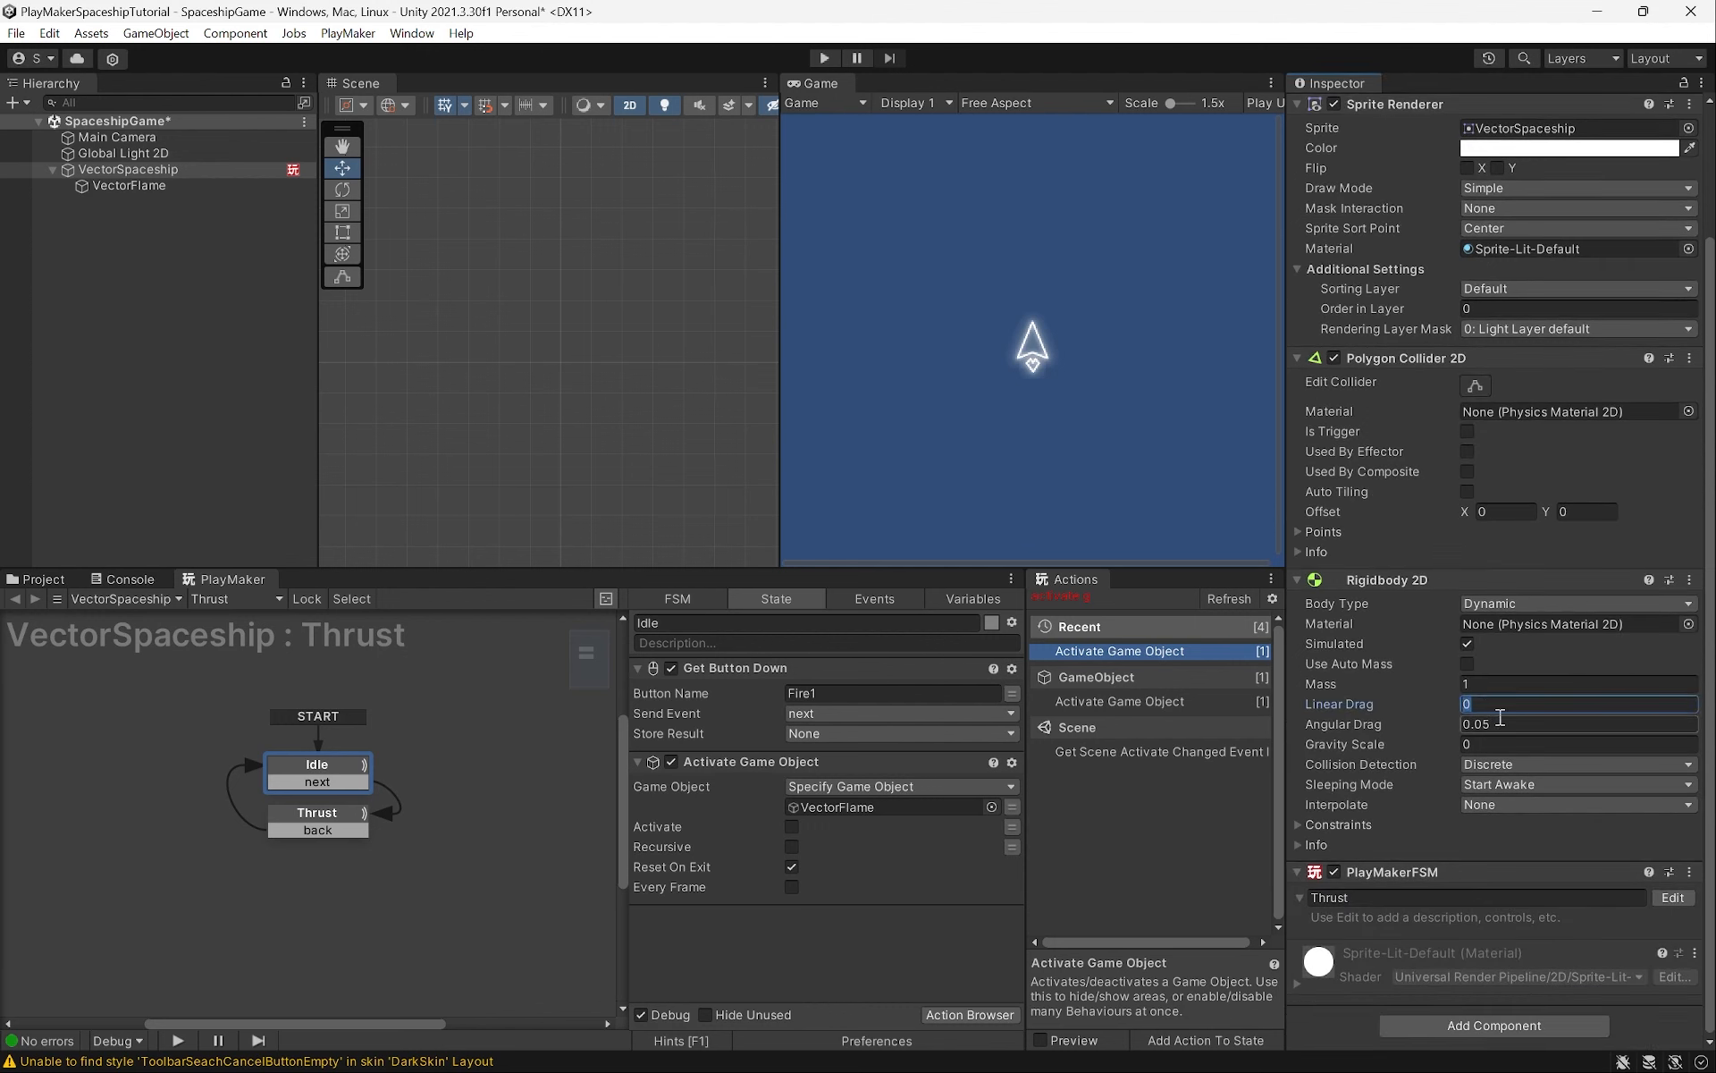
text(0.25)
click(1513, 726)
text(0.25)
Play-test the ship's thrust with the drag values applied, watching how it slows between bursts, and stop the game
click(824, 58)
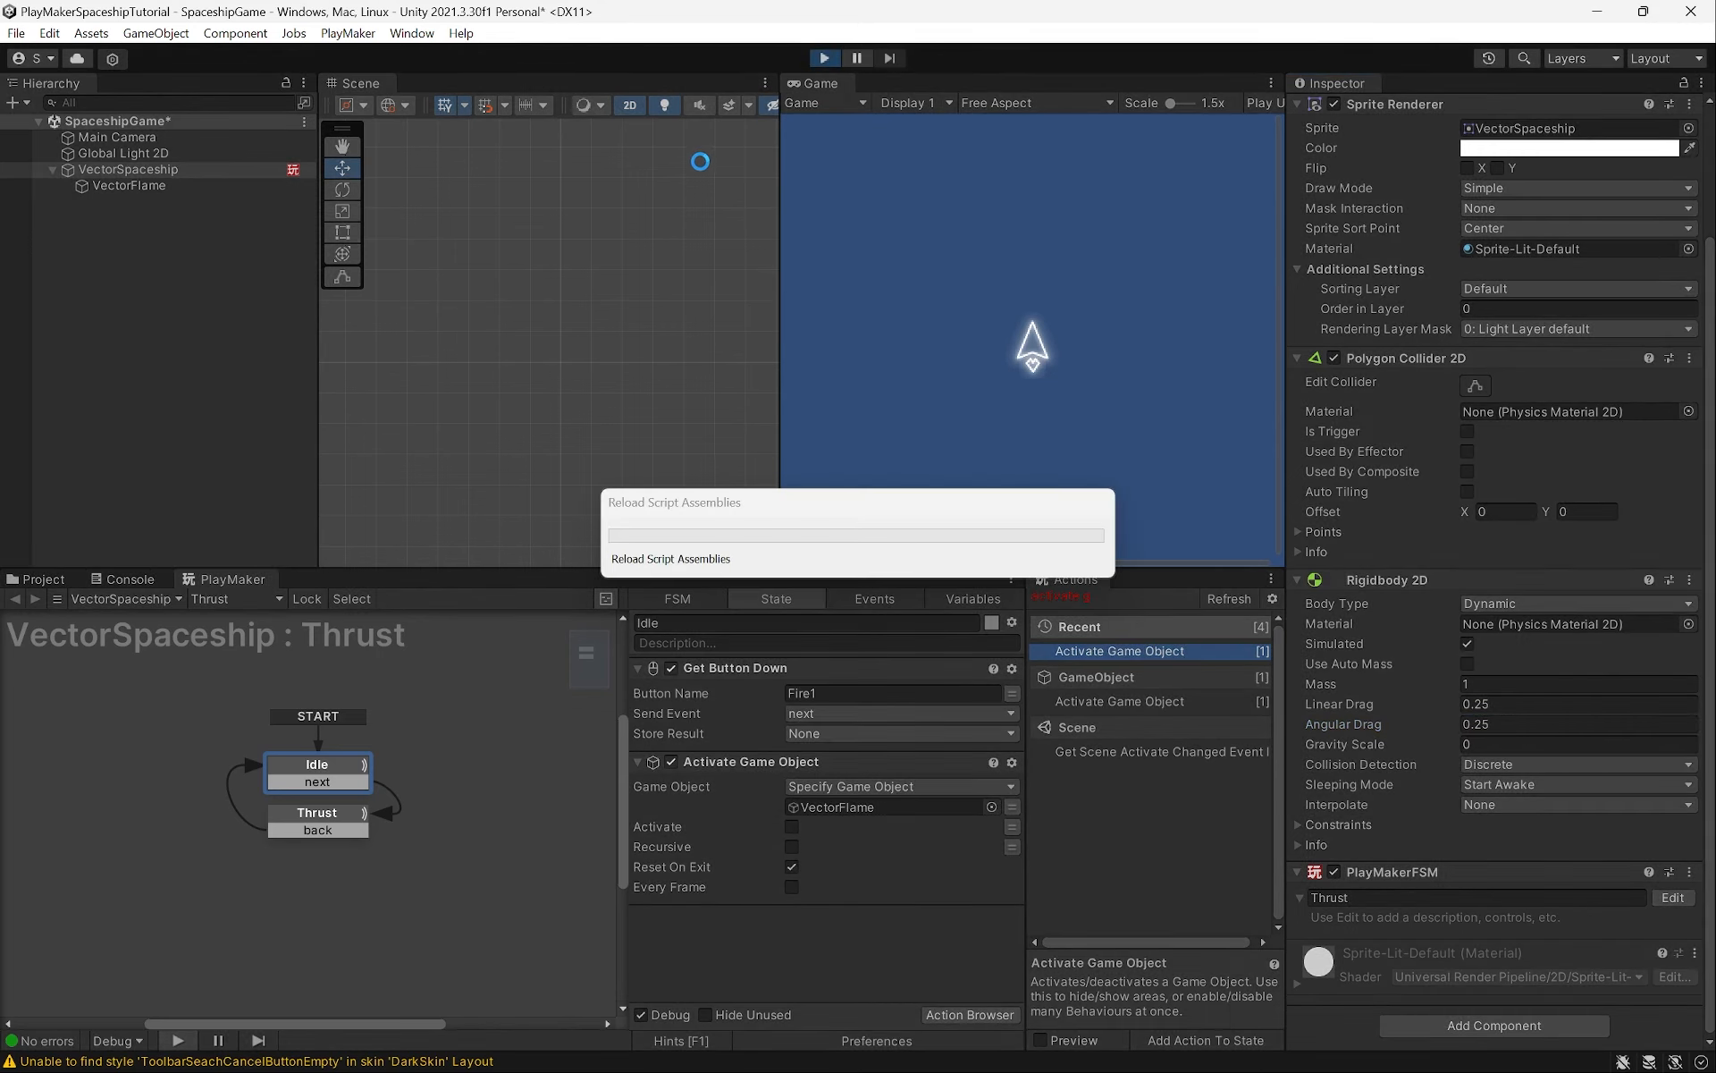
key(f)
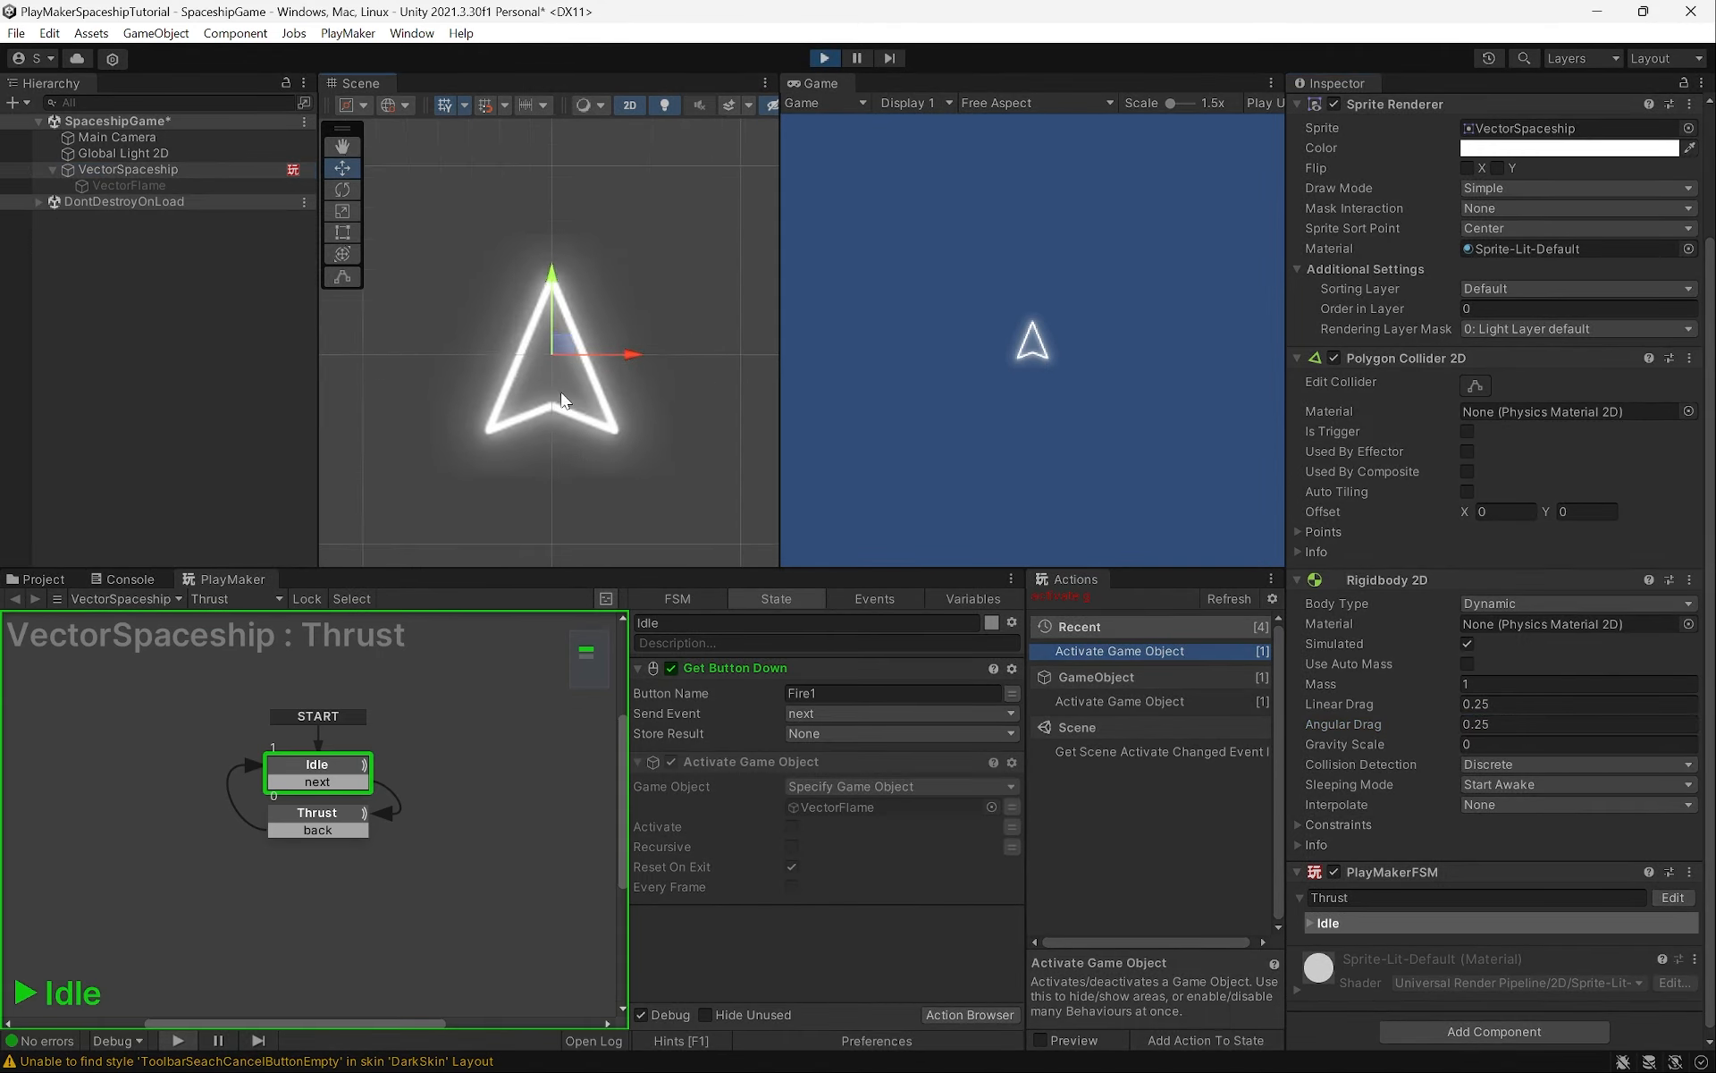
scroll(533, 327, down, 5)
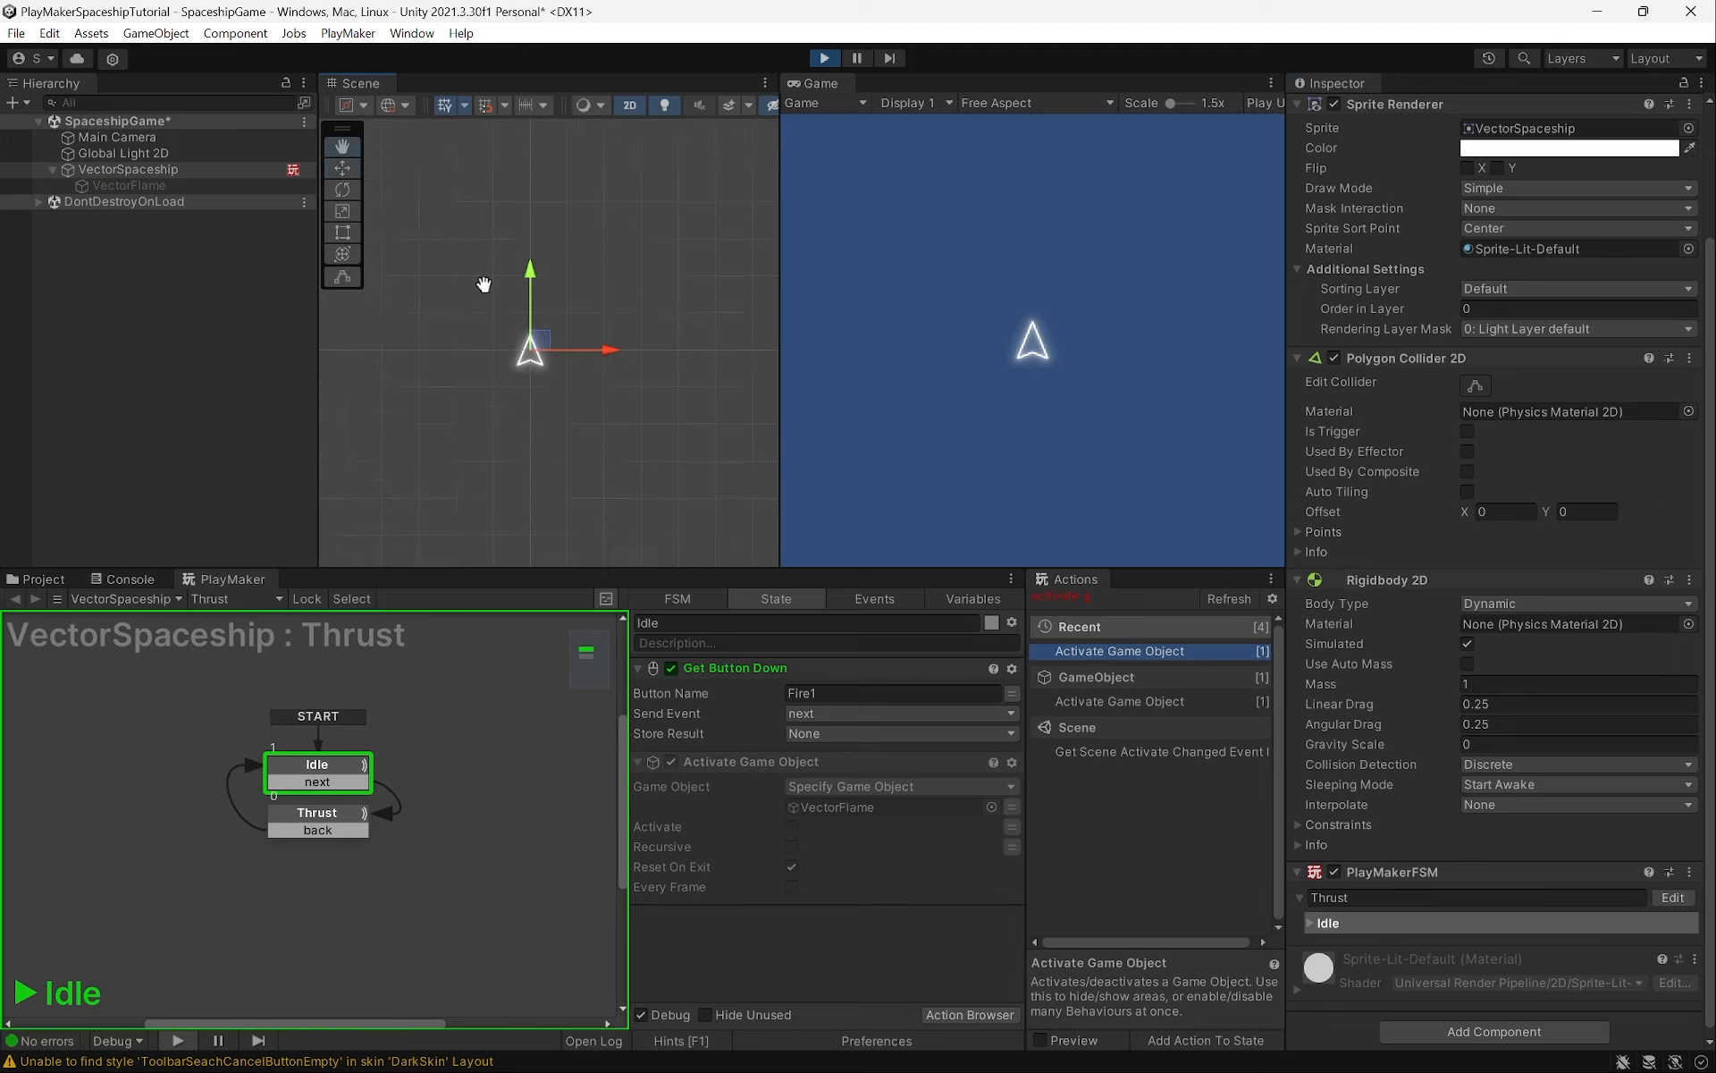
click(1021, 458)
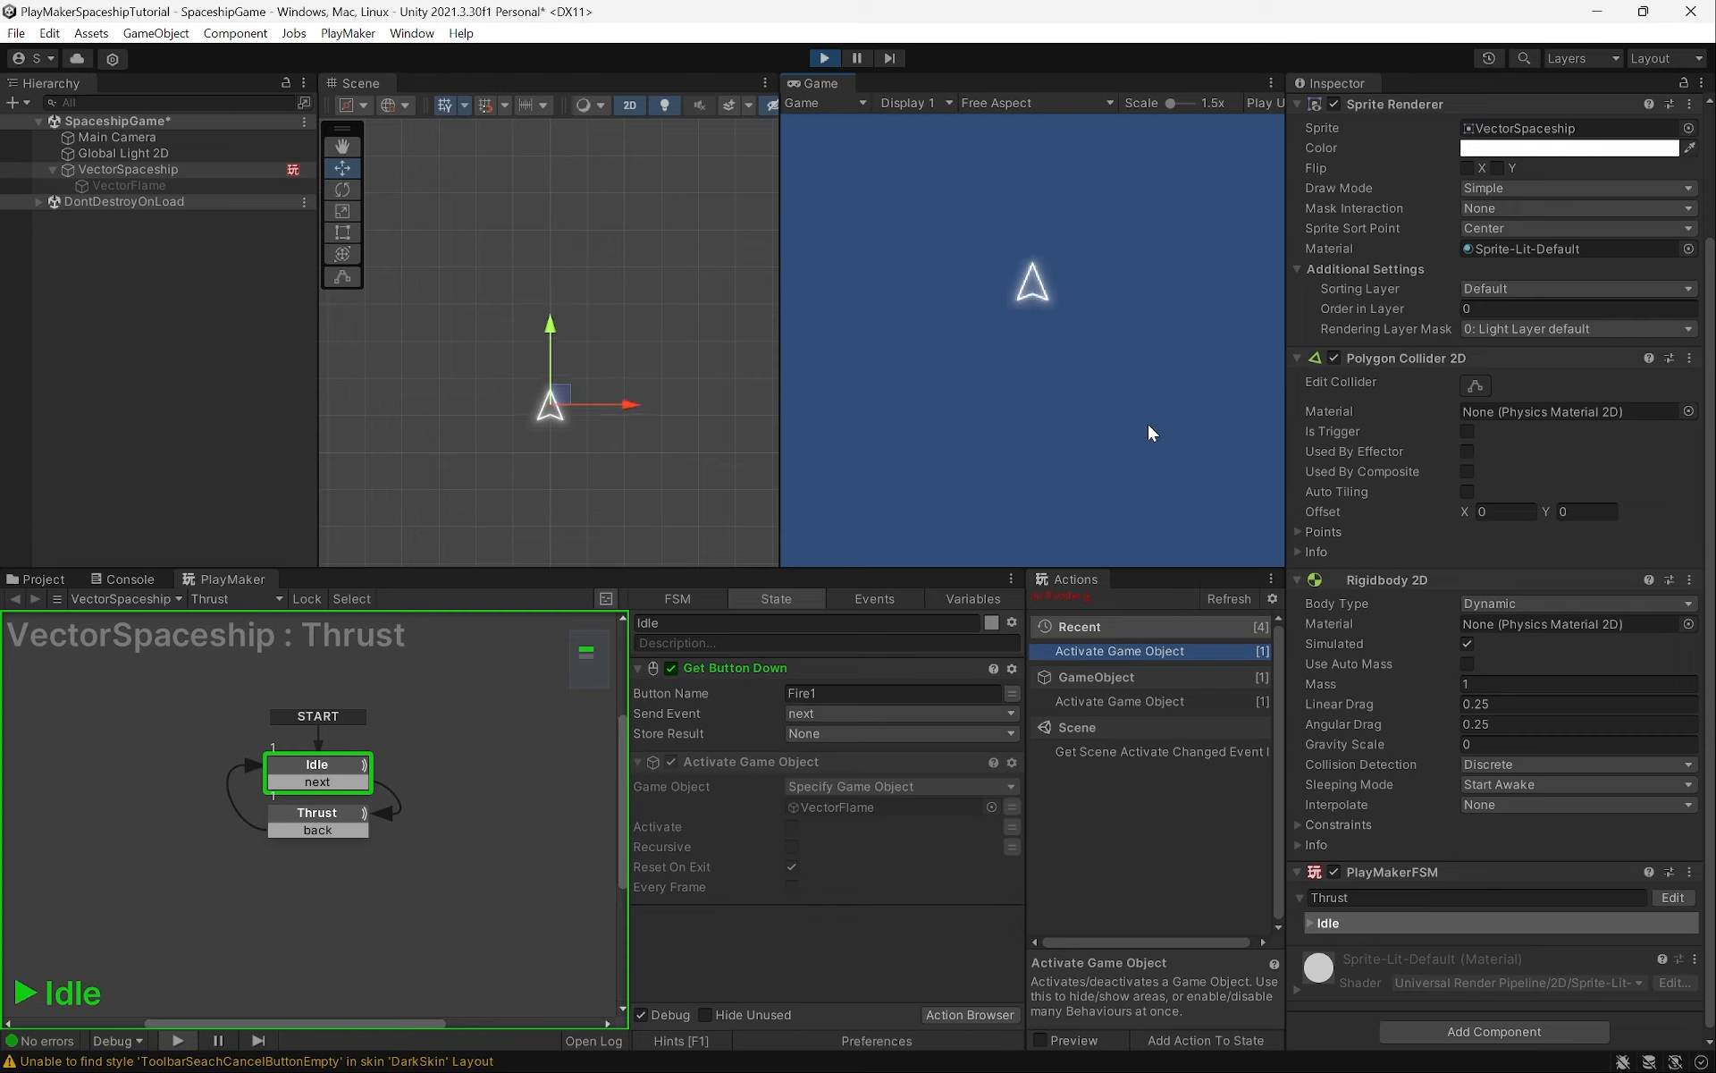
click(1028, 447)
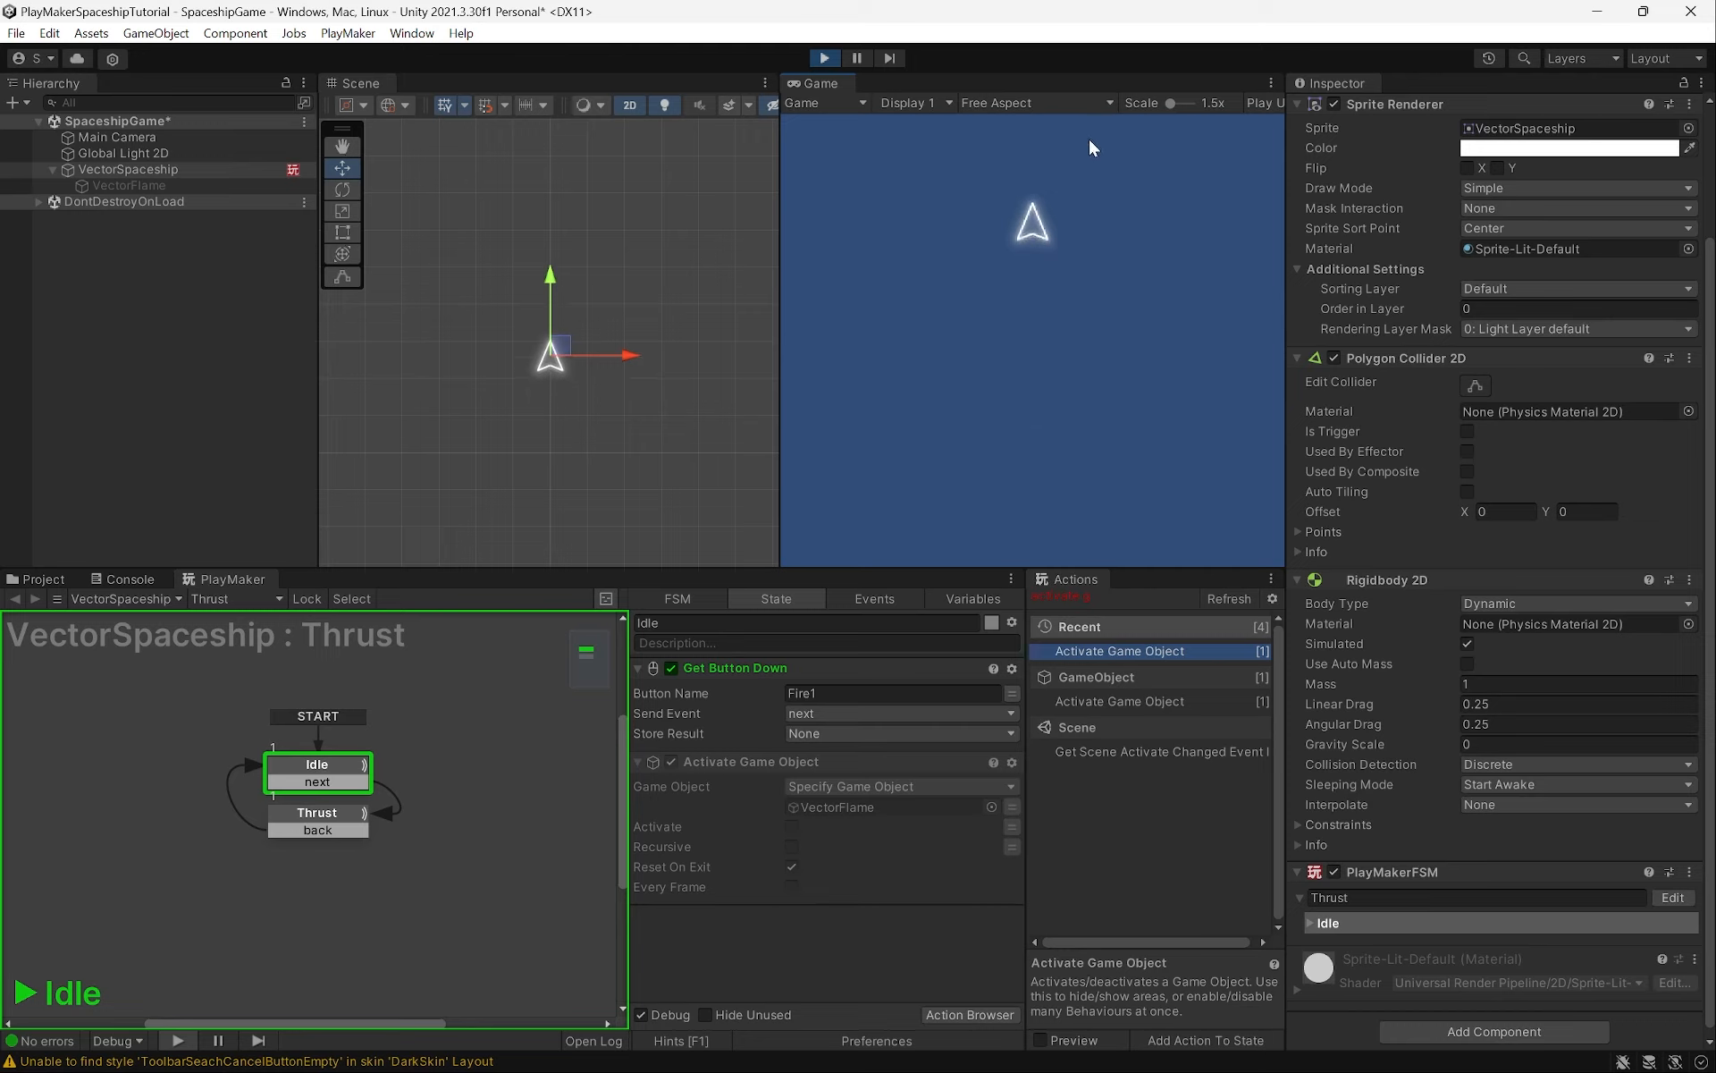
key(ctrl+p)
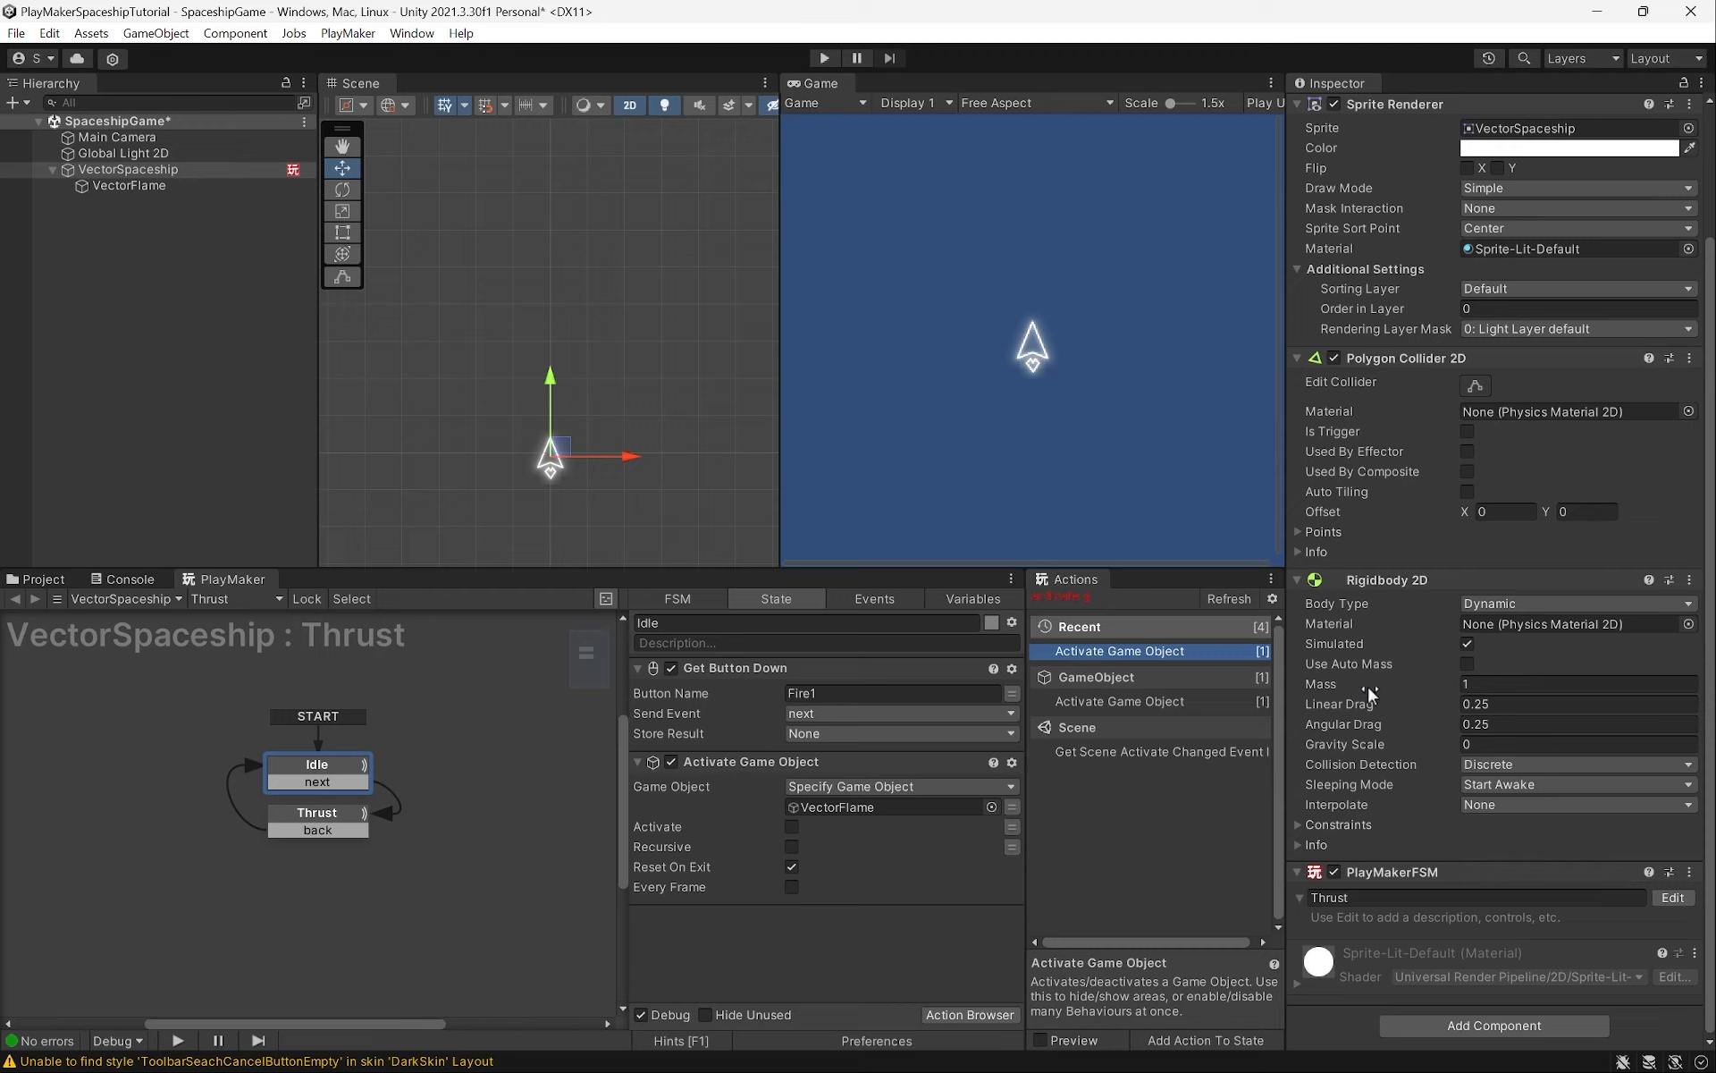
mouse_move(1391, 728)
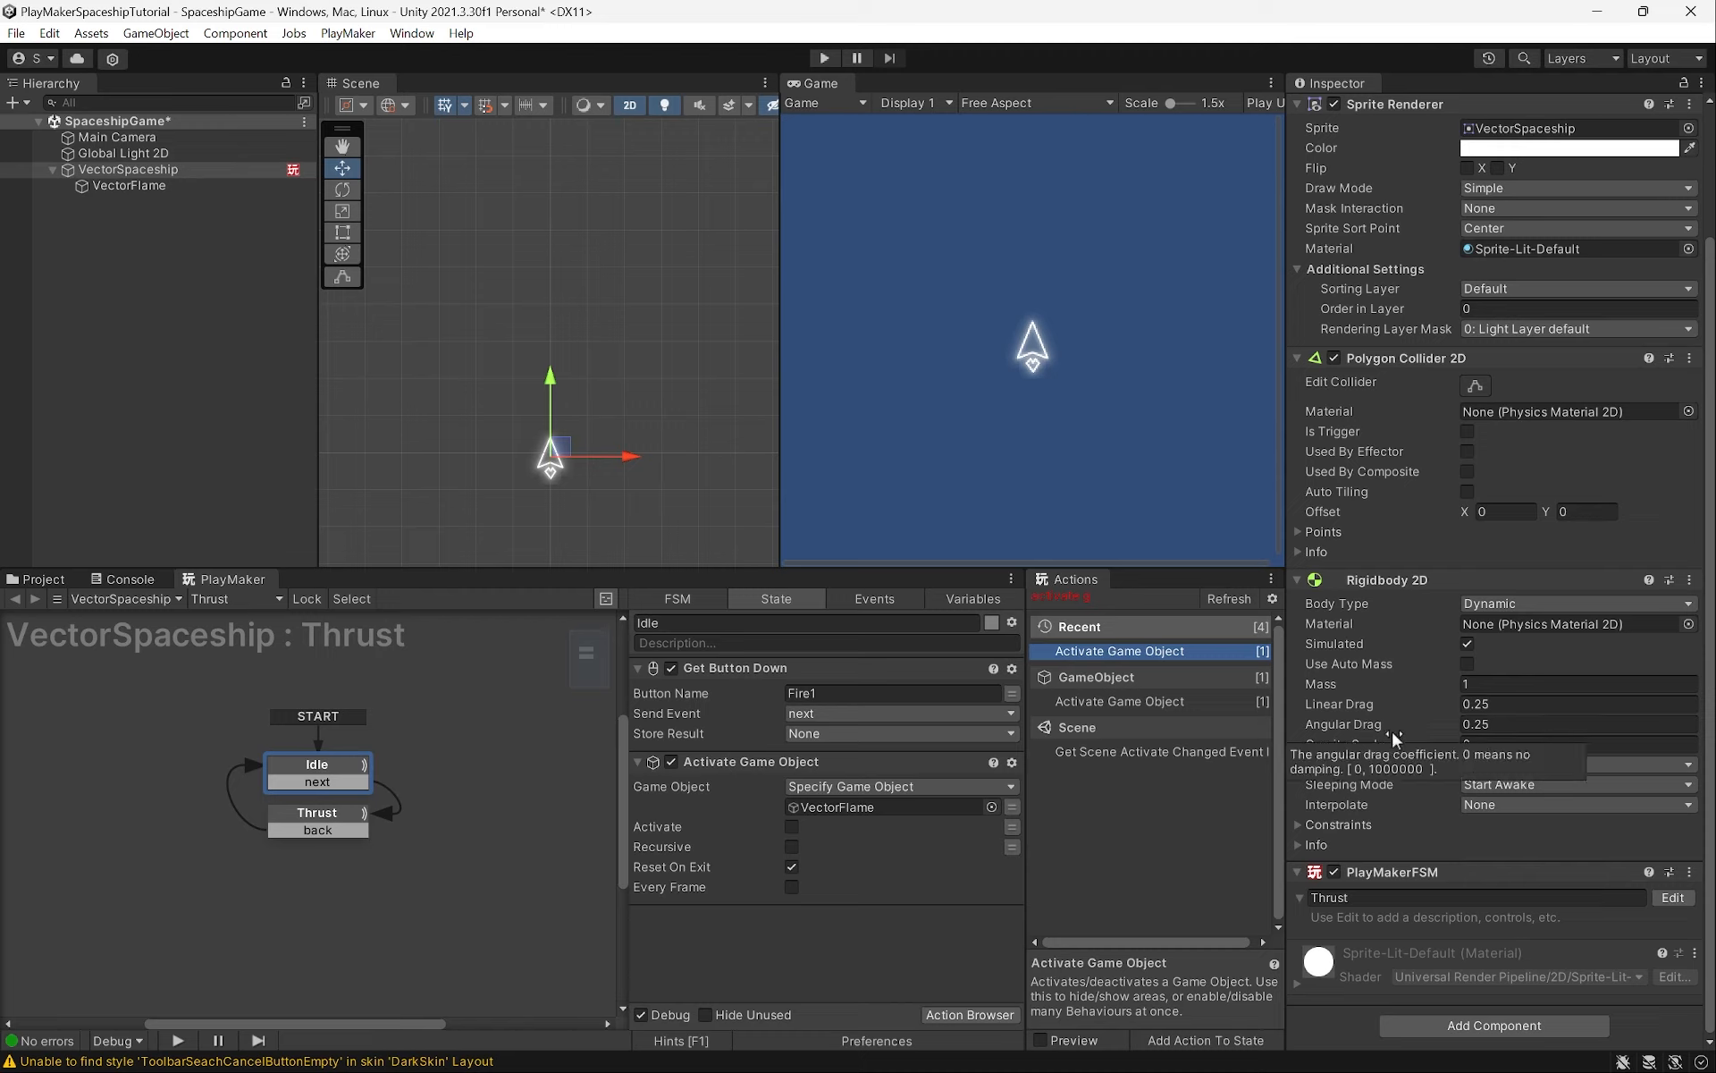